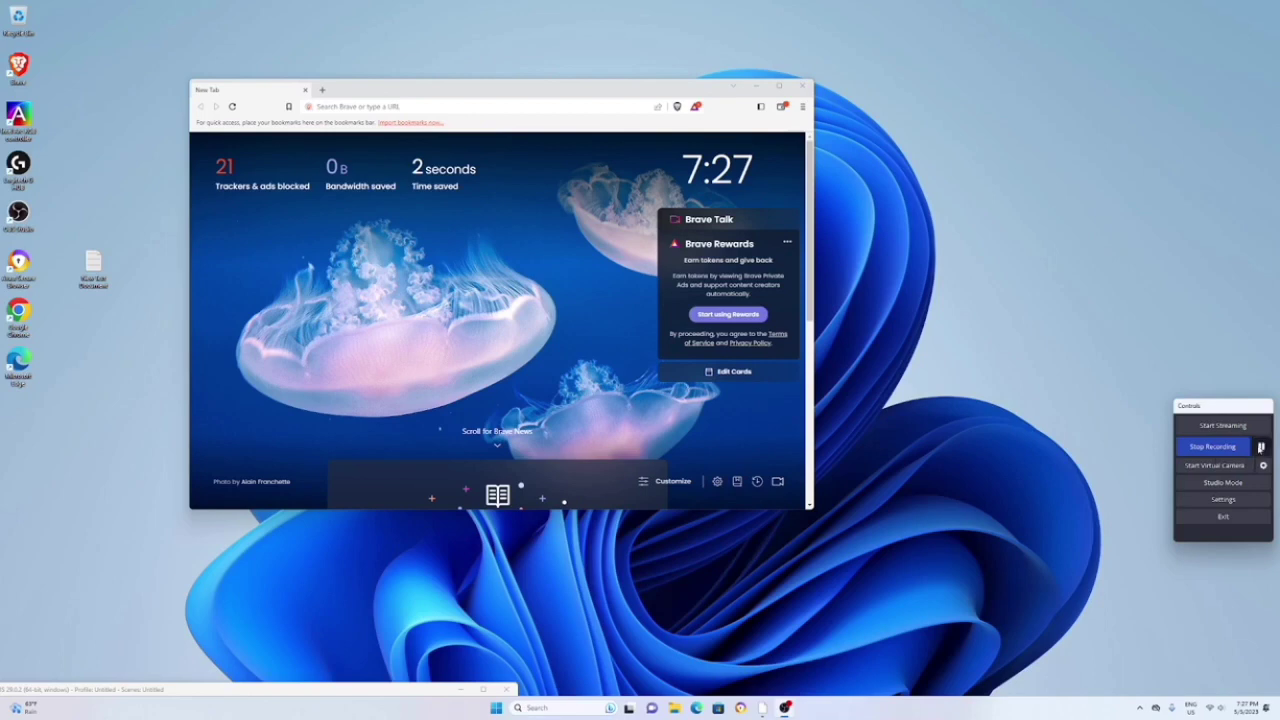
- Choose the $29.99 Base Game edition of Minecraft: Java & Bedrock Edition for PC and proceed to buy it
{"action": "left_click", "coordinate": [1259, 448]}
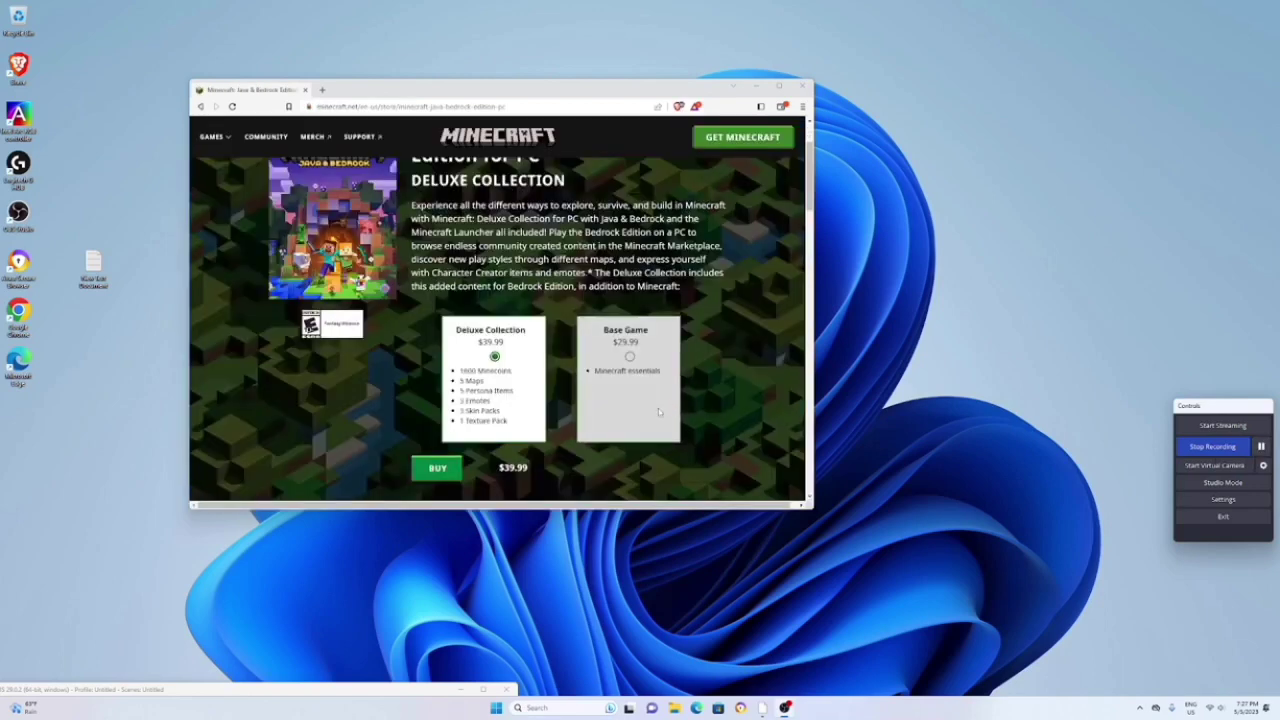
{"action": "left_click", "coordinate": [659, 411]}
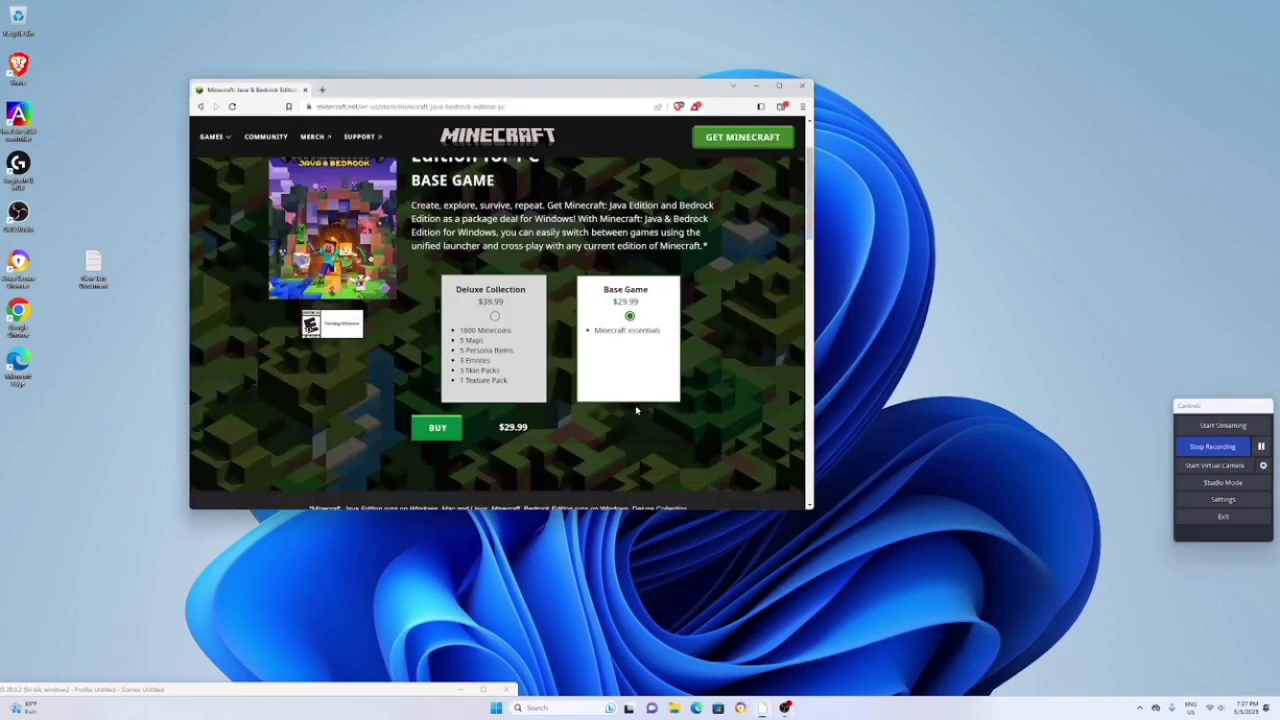
{"action": "left_click", "coordinate": [435, 427]}
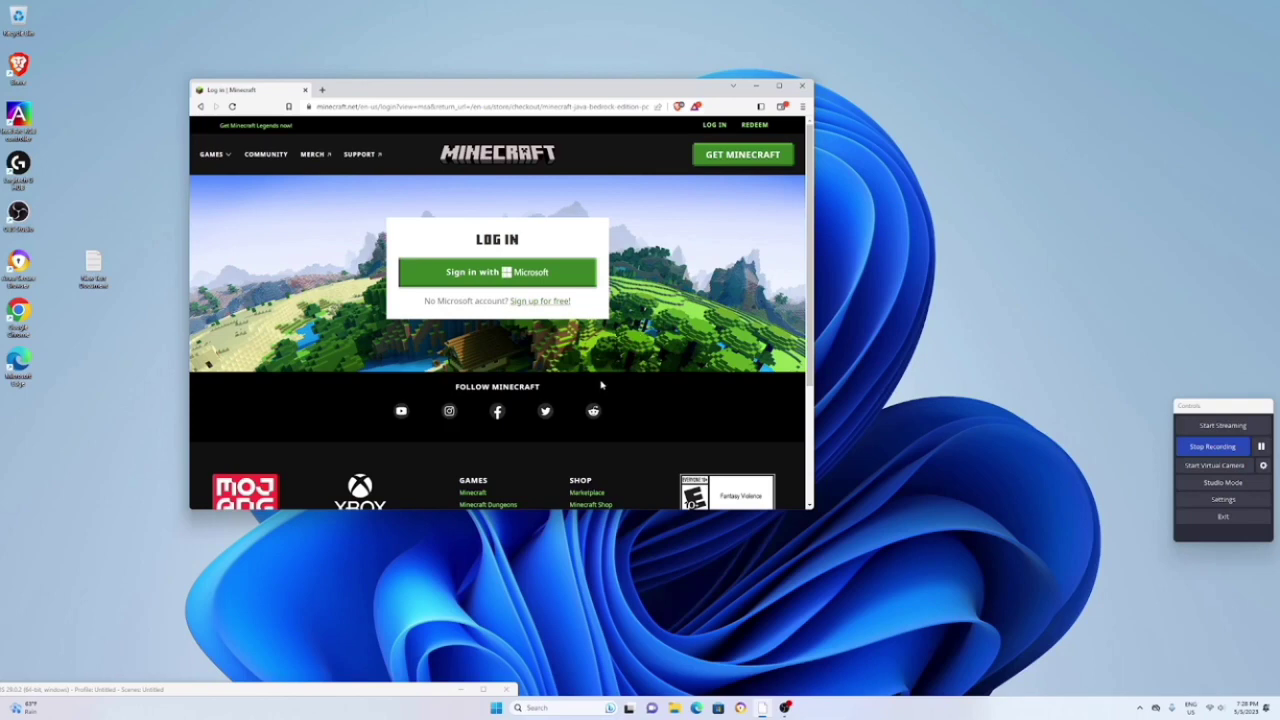
{"action": "scroll", "coordinate": [597, 385], "scroll_direction": "down", "scroll_amount": 2}
{"action": "scroll", "coordinate": [597, 387], "scroll_direction": "up", "scroll_amount": 2}
{"action": "left_click", "coordinate": [1263, 447]}
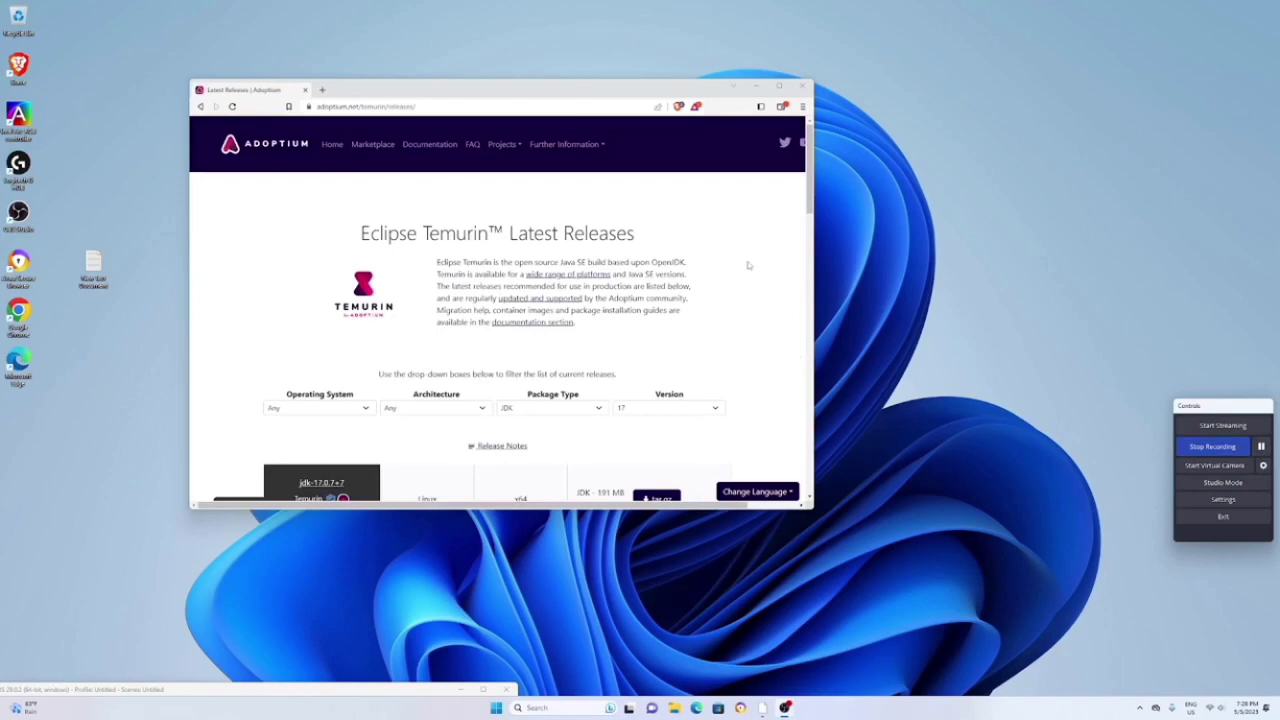
- Filter the Eclipse Temurin JDK 17 releases to the Windows operating system and x64 architecture
{"action": "scroll", "coordinate": [520, 349], "scroll_direction": "down", "scroll_amount": 2}
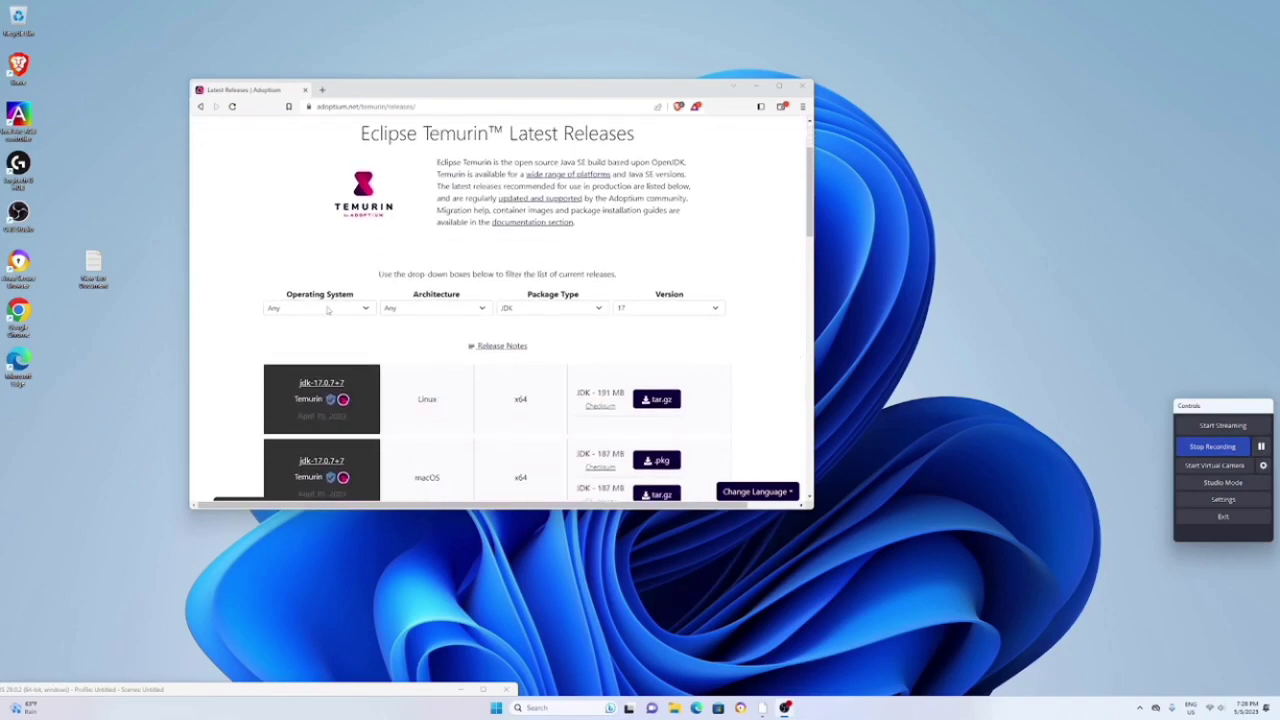
{"action": "left_click", "coordinate": [327, 310]}
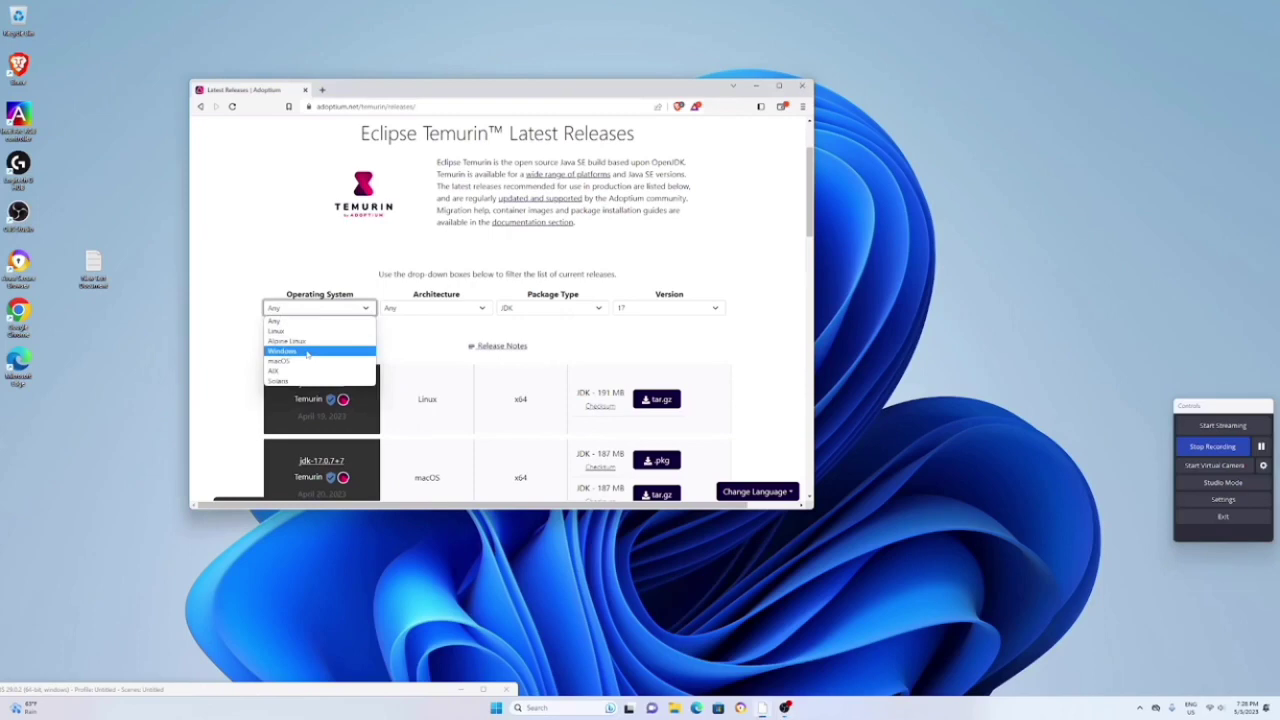
{"action": "left_click", "coordinate": [308, 352]}
{"action": "left_click", "coordinate": [405, 309]}
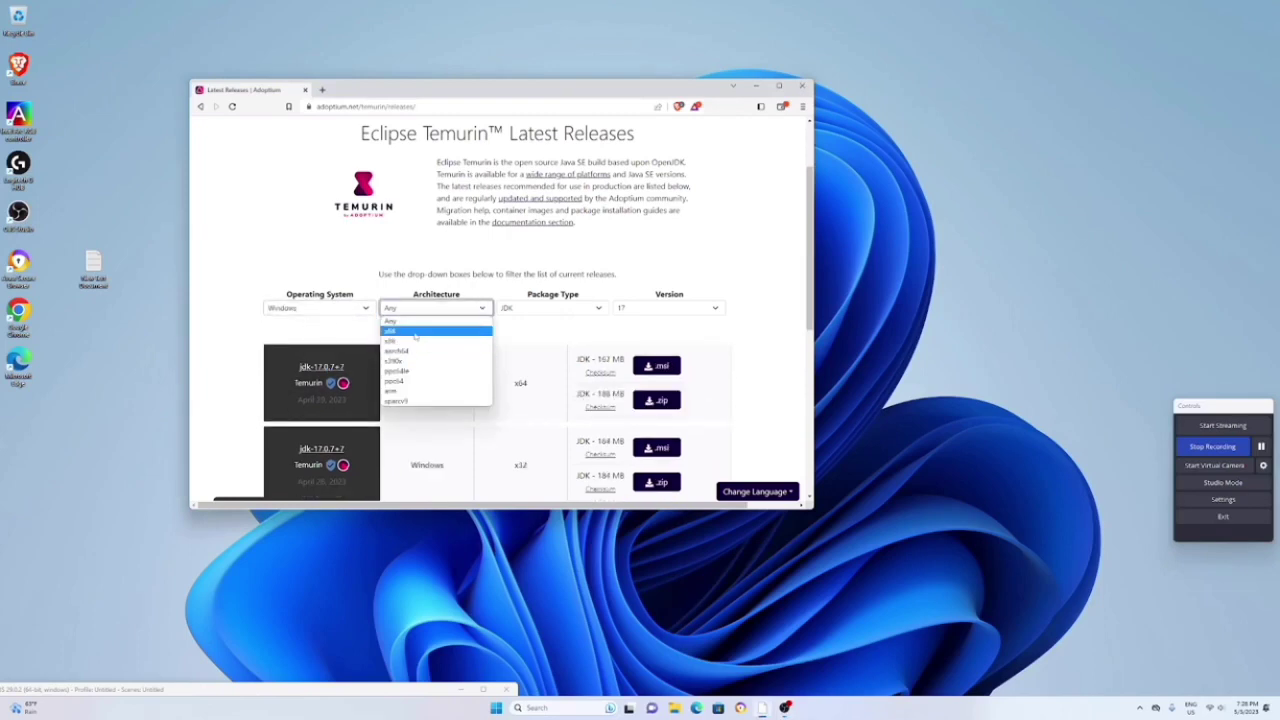
{"action": "left_click", "coordinate": [415, 332]}
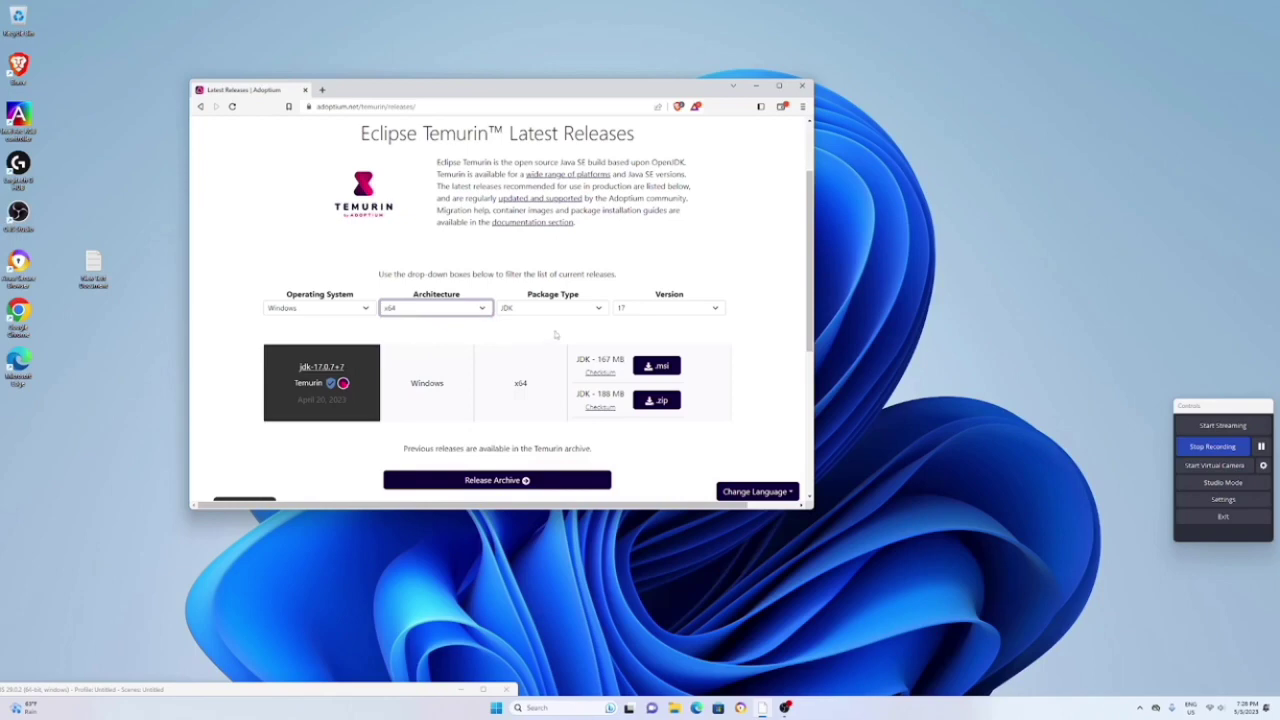
- Download the Windows x64 JDK 17 .msi installer to the Downloads folder and launch it
{"action": "left_click", "coordinate": [657, 366]}
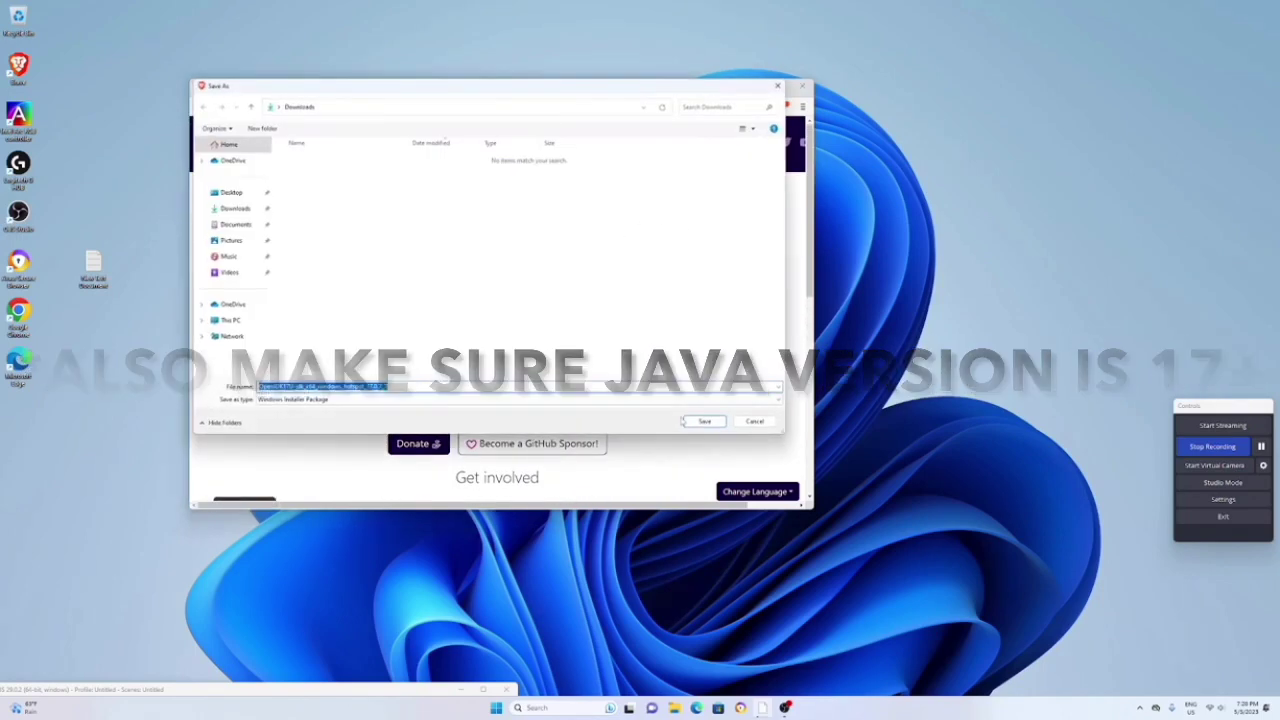
{"action": "left_click", "coordinate": [704, 421]}
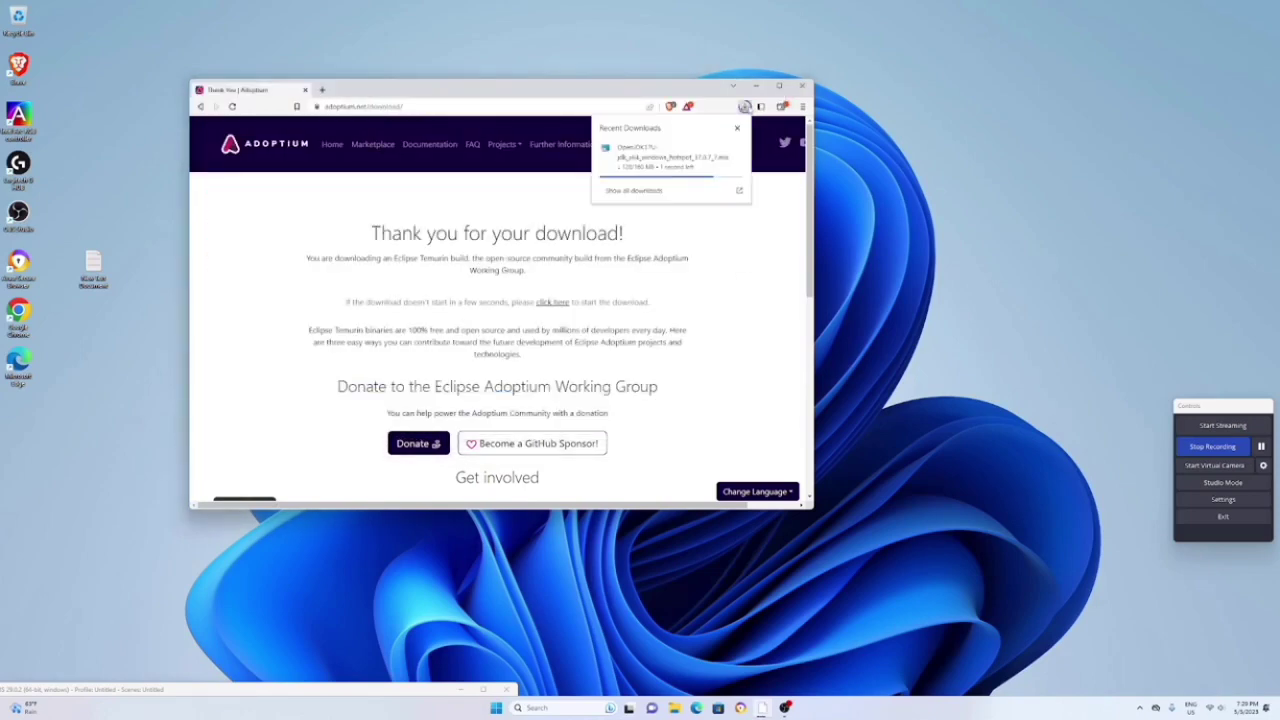
{"action": "left_click", "coordinate": [745, 106]}
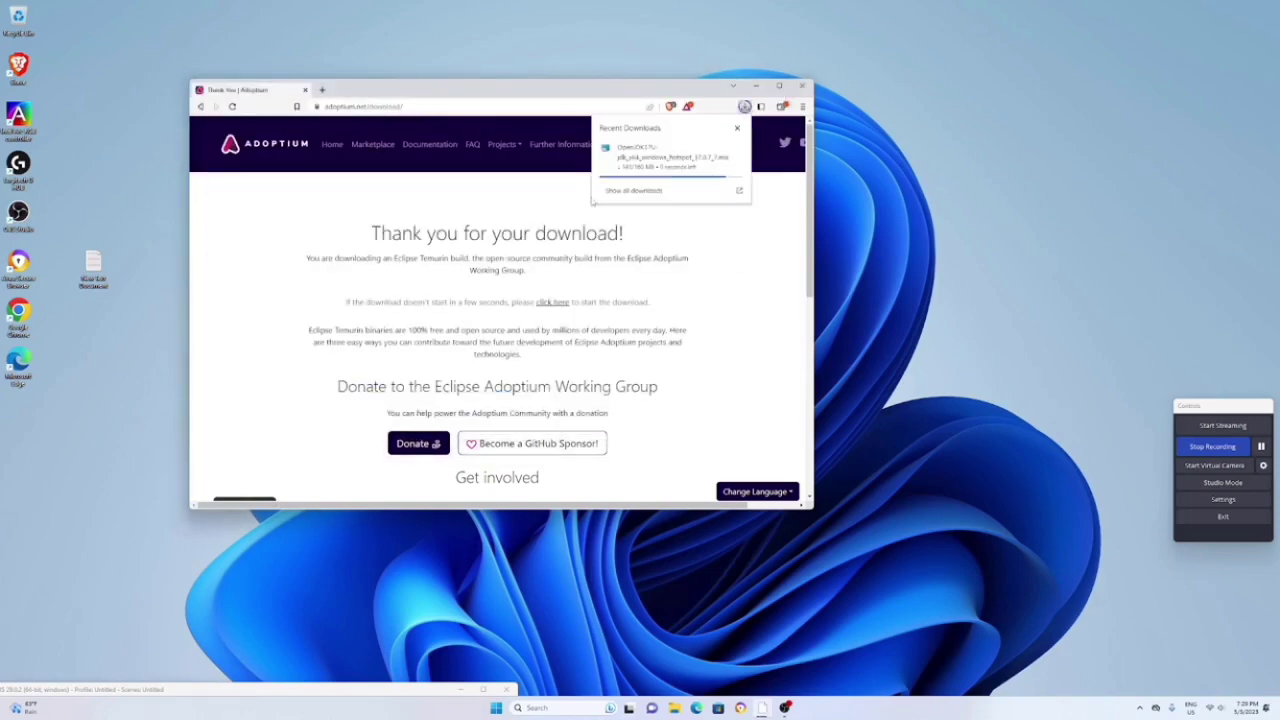
{"action": "left_click", "coordinate": [655, 157]}
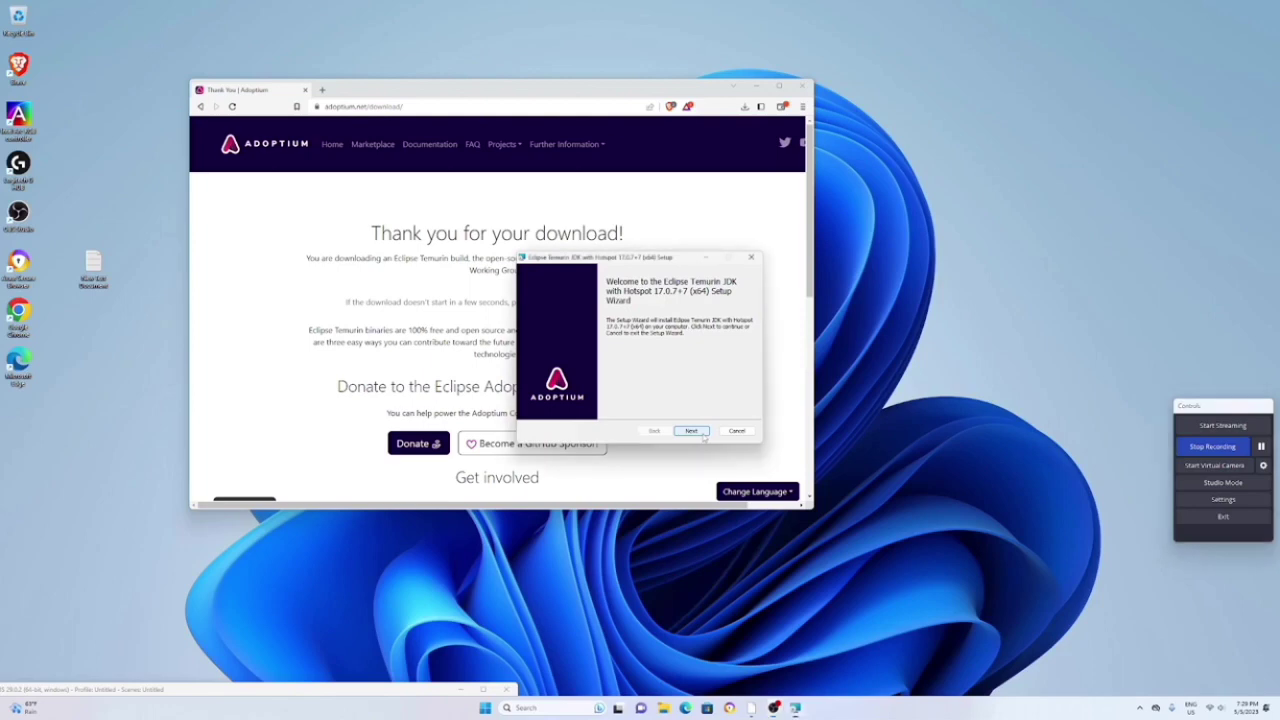
- Install Eclipse Temurin JDK 17 with the default options, allowing it to make changes to the device
{"action": "left_click", "coordinate": [703, 433]}
{"action": "left_click", "coordinate": [703, 433]}
{"action": "left_click", "coordinate": [703, 433]}
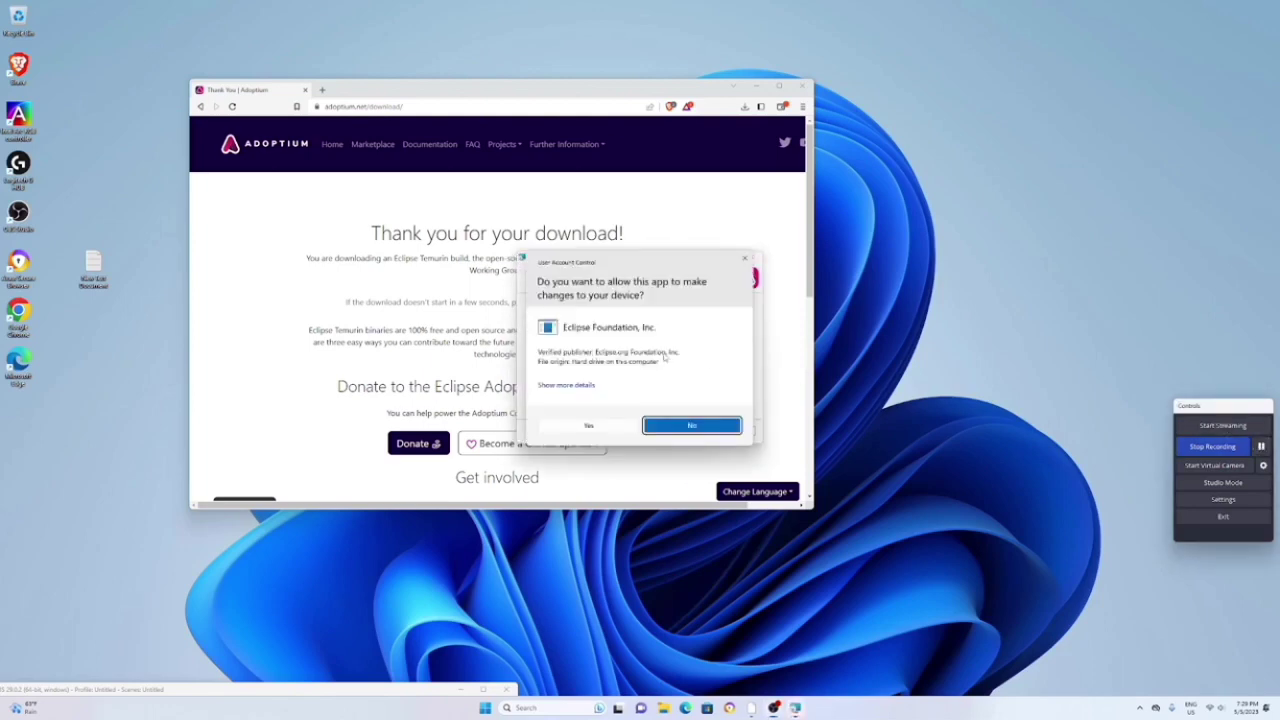
{"action": "left_click", "coordinate": [617, 426]}
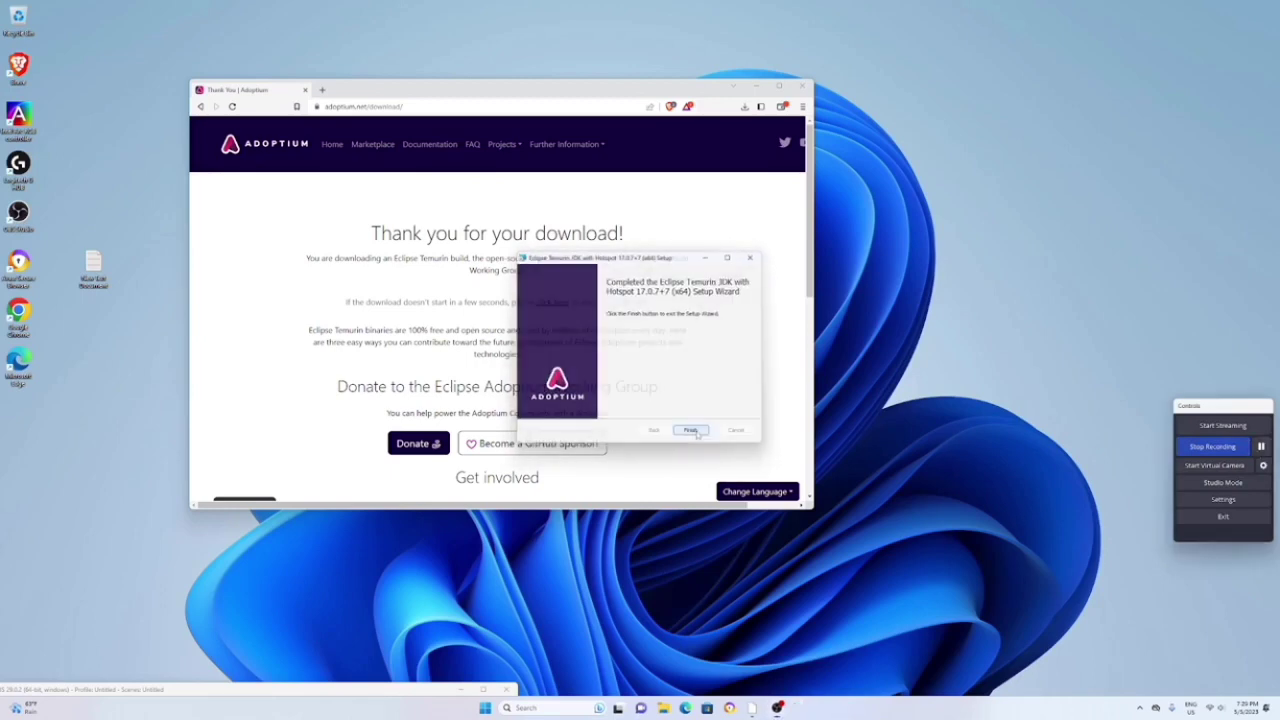
{"action": "left_click", "coordinate": [691, 430]}
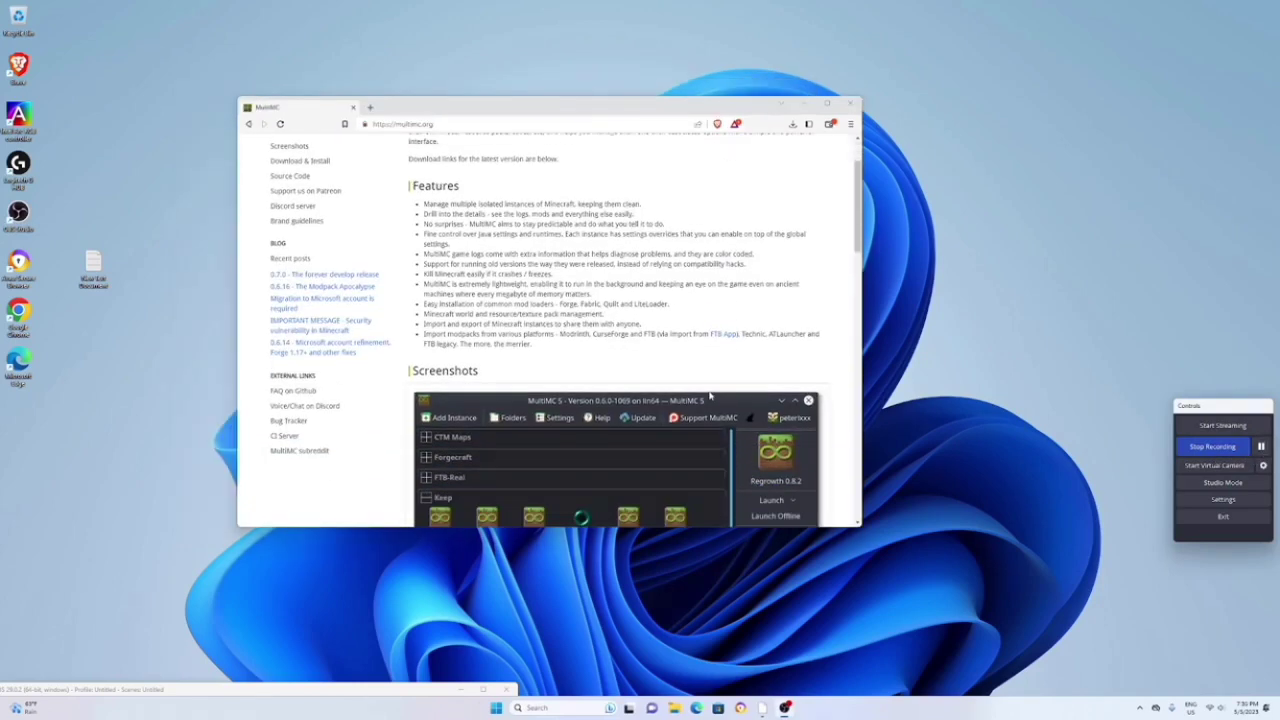
- Download the Windows version of MultiMC and save the zip archive in the Downloads folder
{"action": "scroll", "coordinate": [710, 396], "scroll_direction": "down", "scroll_amount": 5}
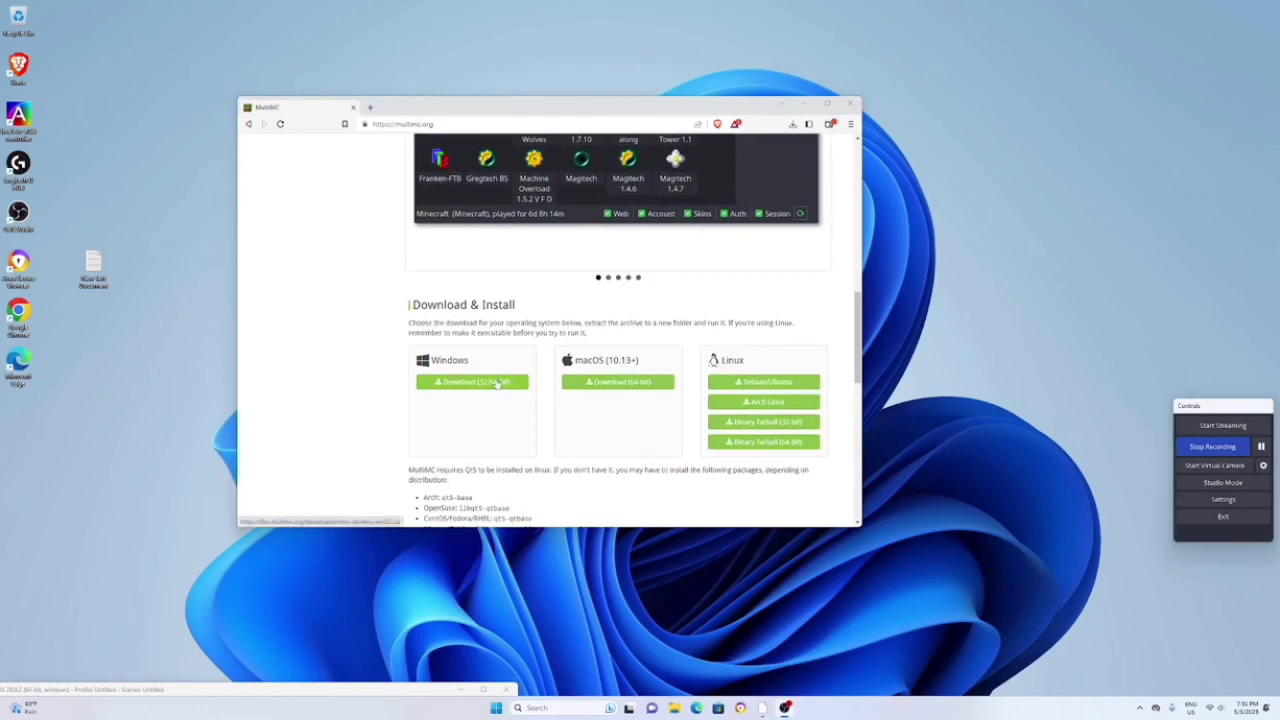
{"action": "left_click", "coordinate": [497, 383]}
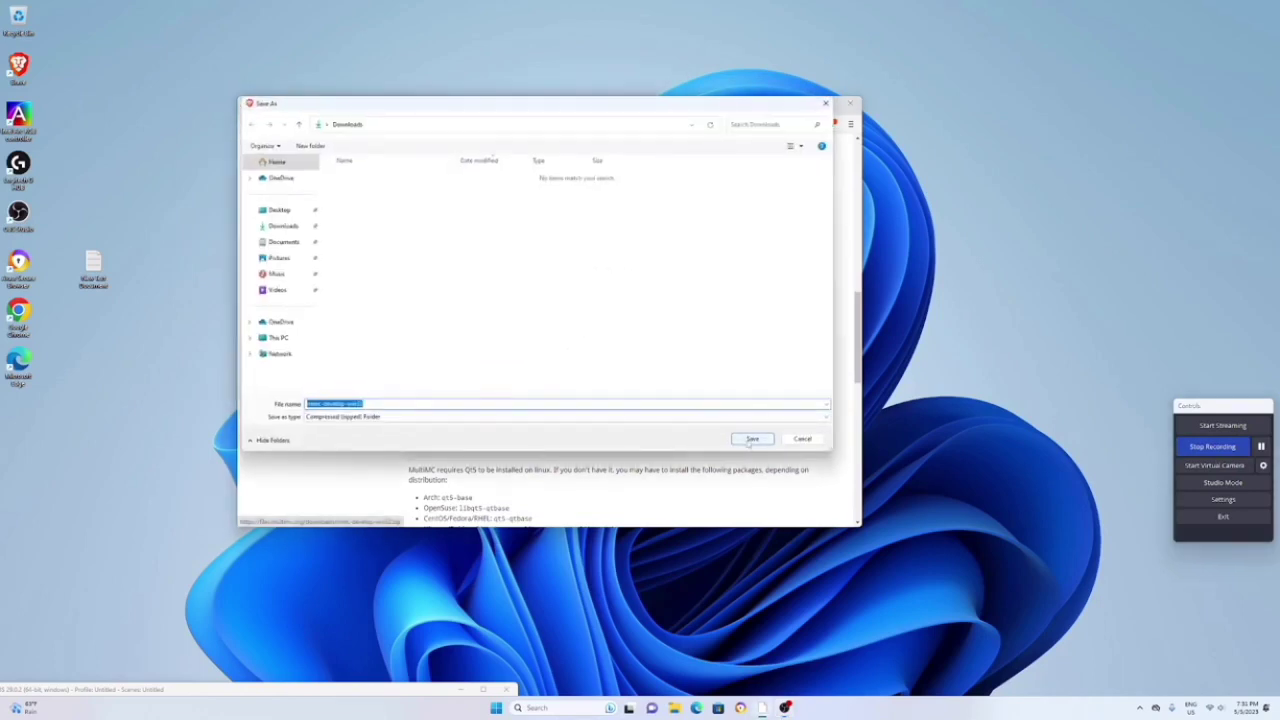
{"action": "left_click", "coordinate": [745, 441]}
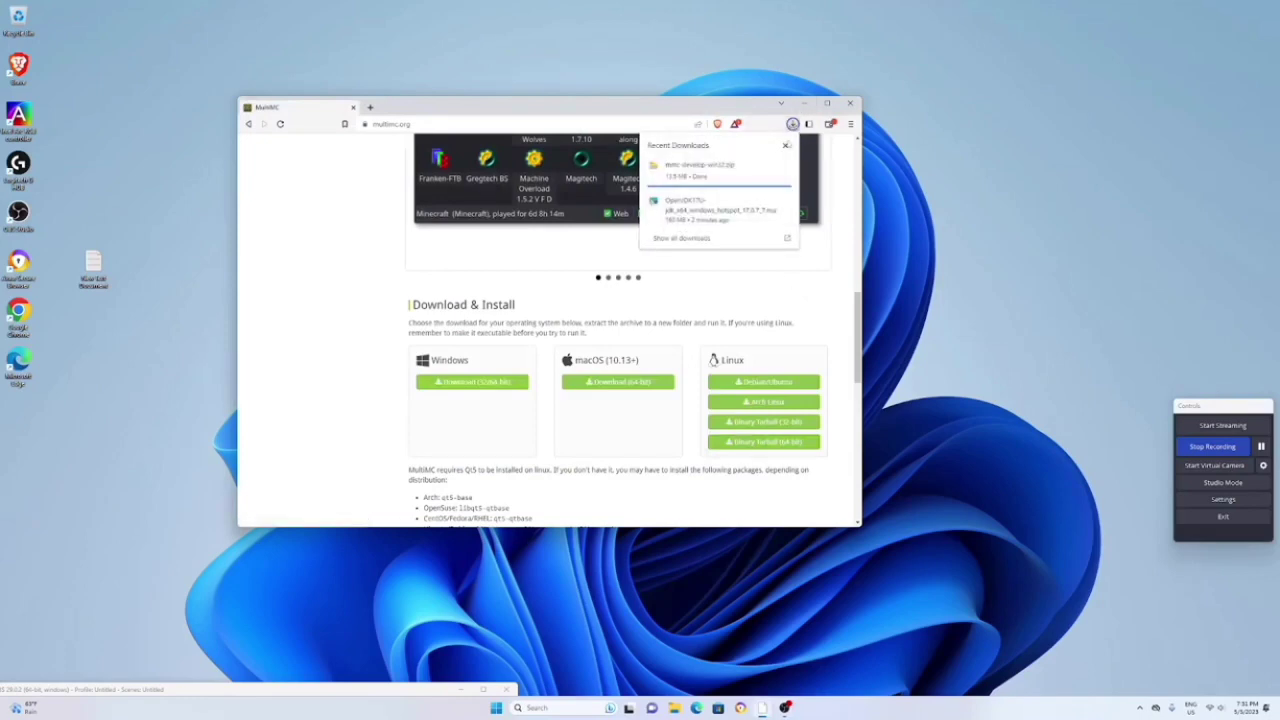
- Show the downloaded mmc-develop-win32 archive in its folder and extract it to the default destination
{"action": "right_click", "coordinate": [751, 176]}
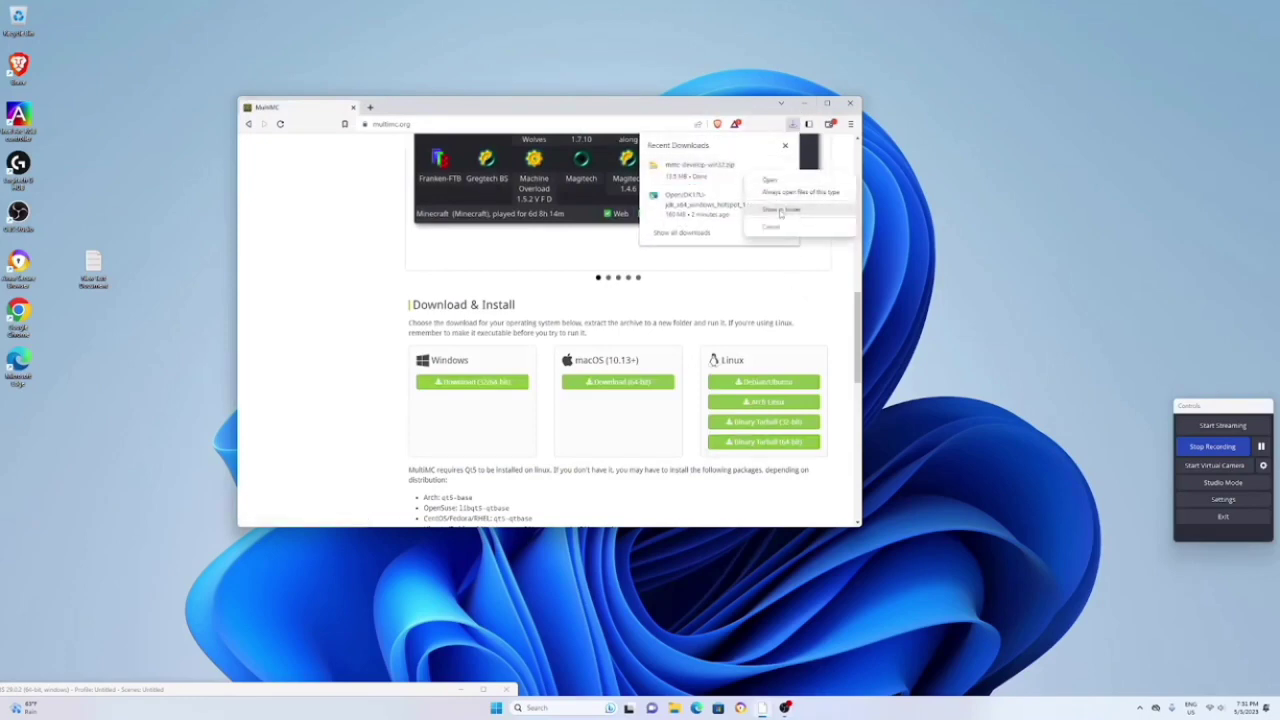
{"action": "left_click", "coordinate": [777, 209]}
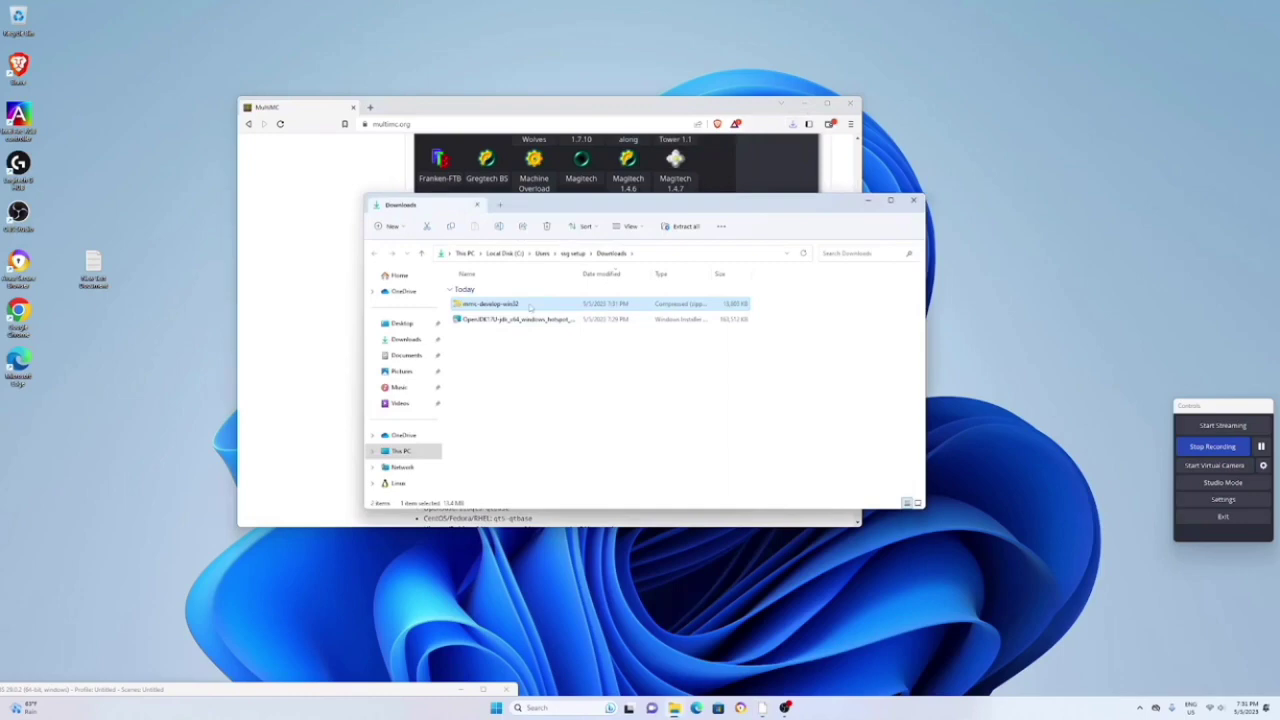
{"action": "right_click", "coordinate": [533, 308]}
{"action": "left_click", "coordinate": [572, 404]}
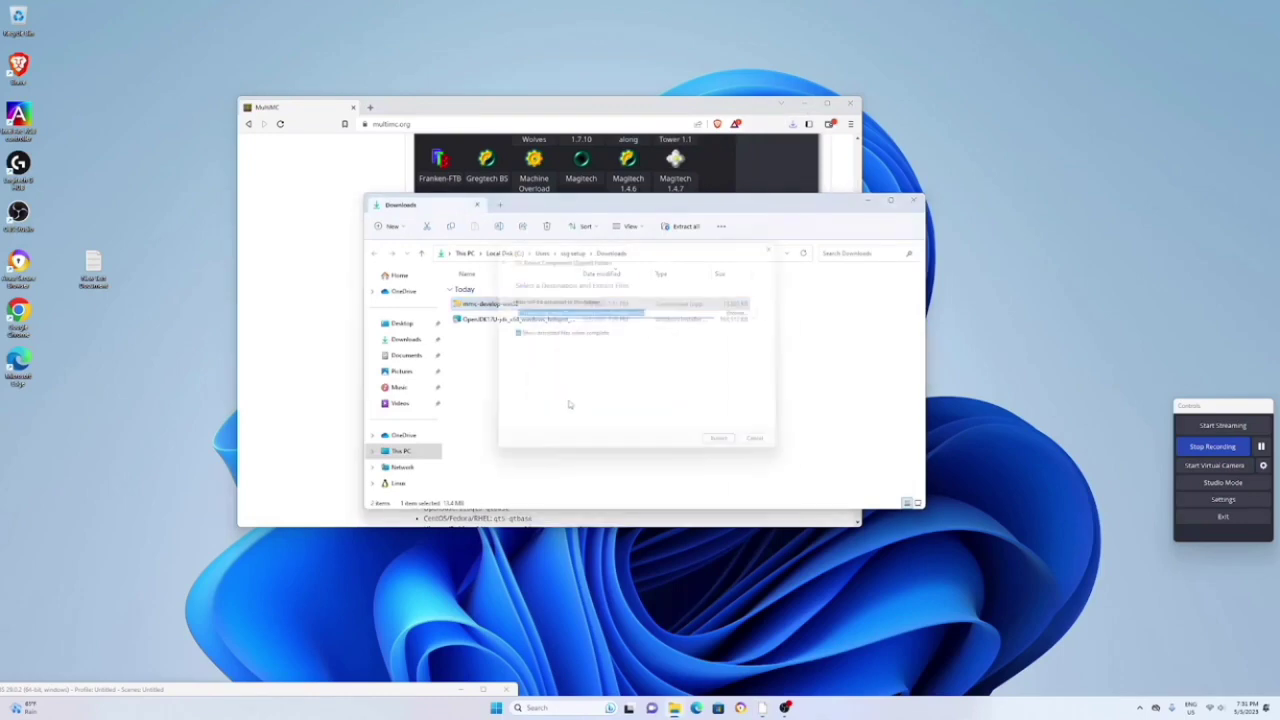
{"action": "left_click", "coordinate": [740, 452]}
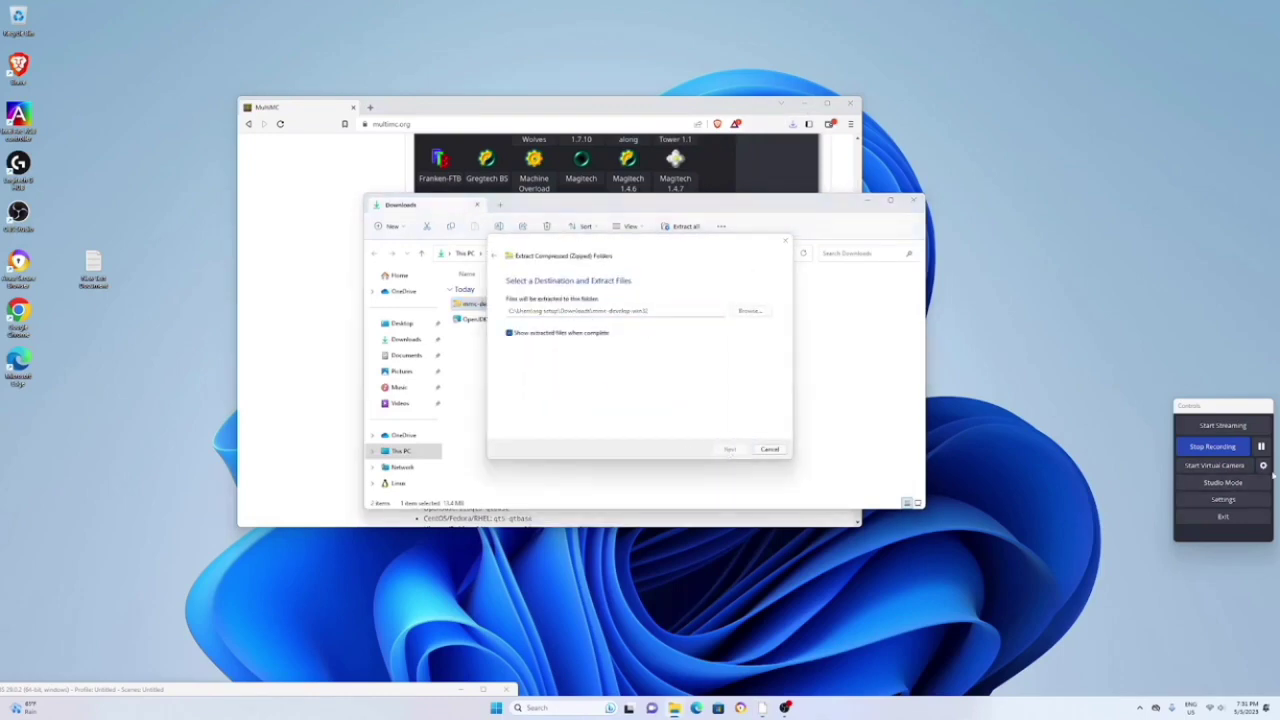
- Create a new folder named mcsr on the desktop
{"action": "right_click", "coordinate": [1064, 134]}
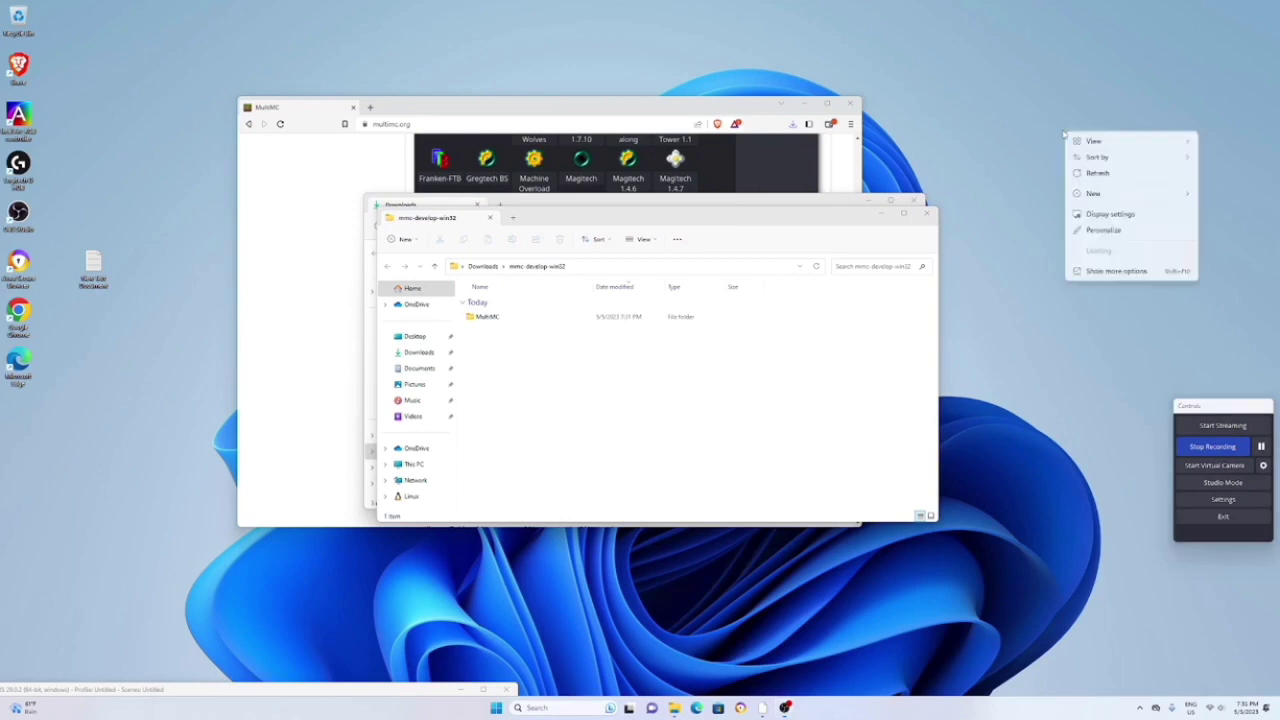
{"action": "mouse_move", "coordinate": [1110, 200]}
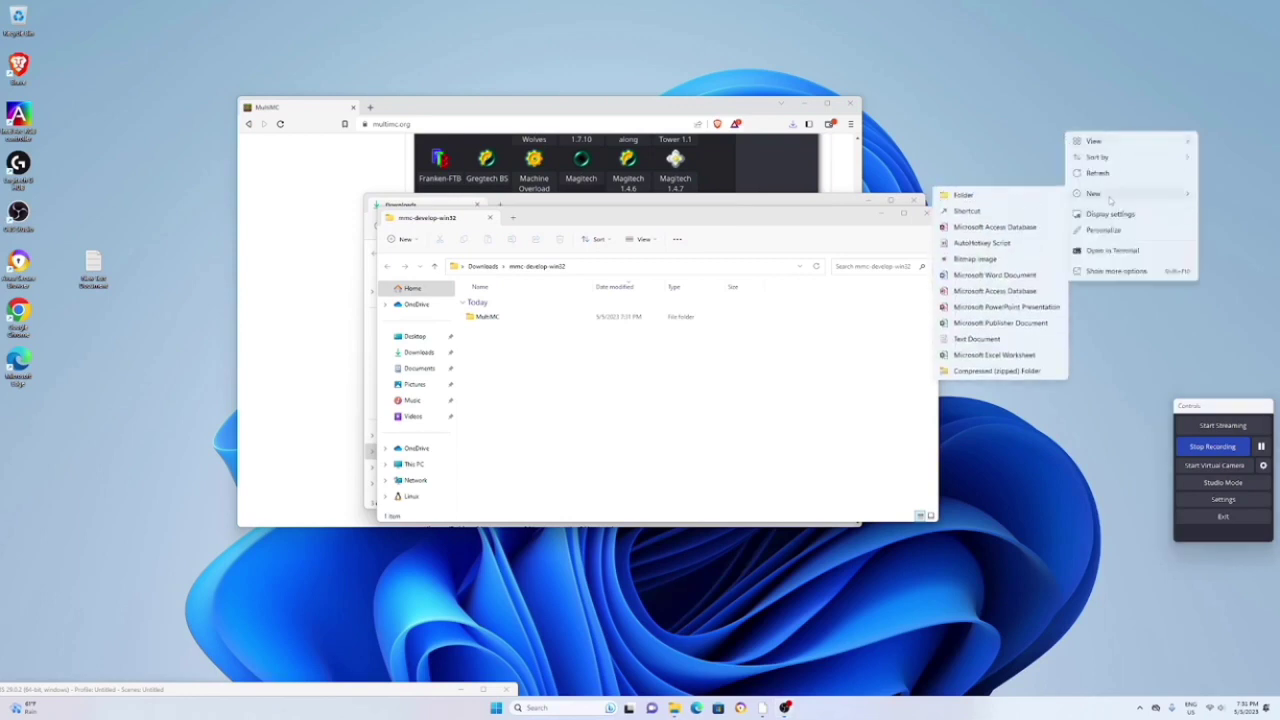
{"action": "left_click", "coordinate": [1015, 196]}
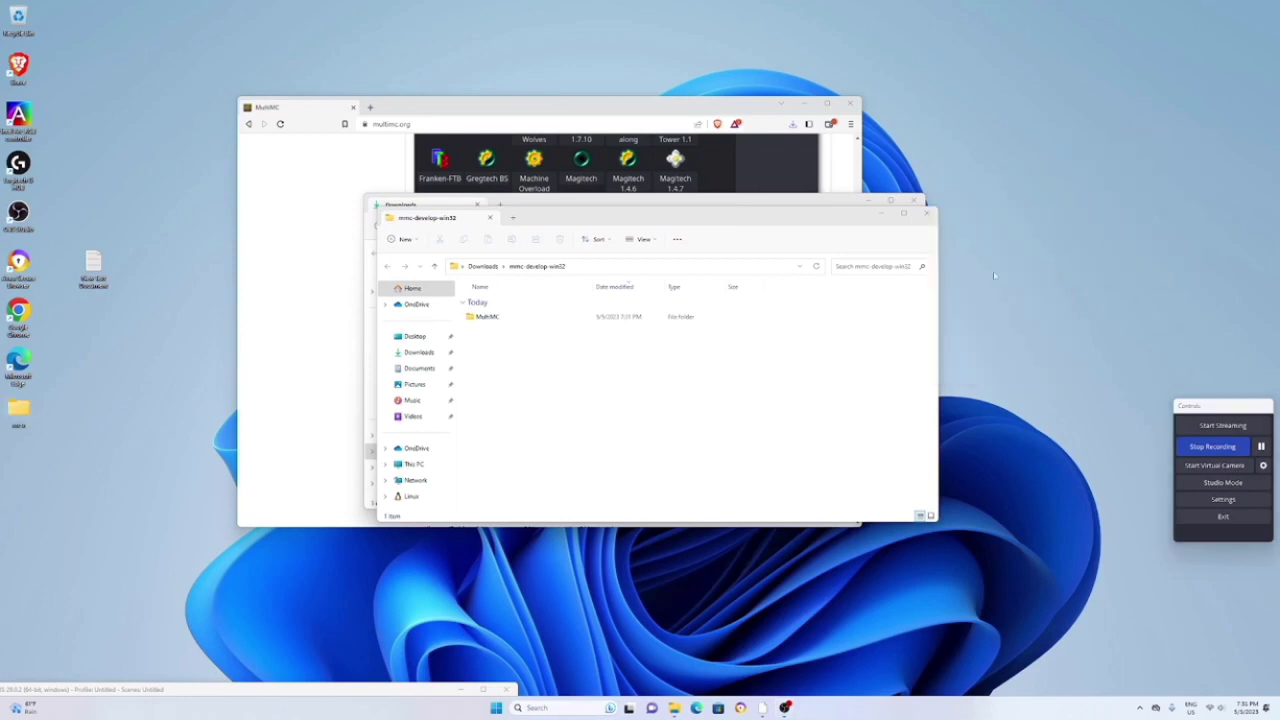
- Move the extracted MultiMC folder into the mcsr folder and close the emptied mmc-develop-win32 window
{"action": "left_click", "coordinate": [516, 398]}
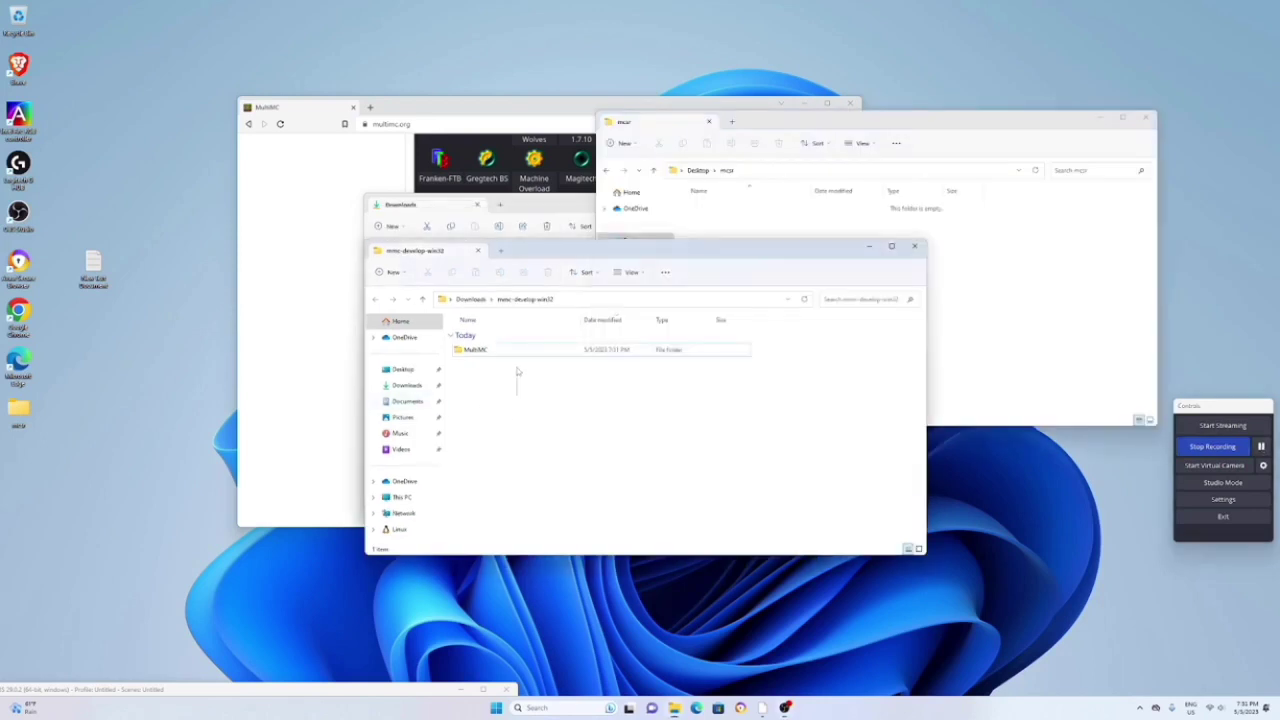
{"action": "left_click", "coordinate": [519, 349]}
{"action": "left_click_drag", "start_coordinate": [519, 349], "coordinate": [1030, 280]}
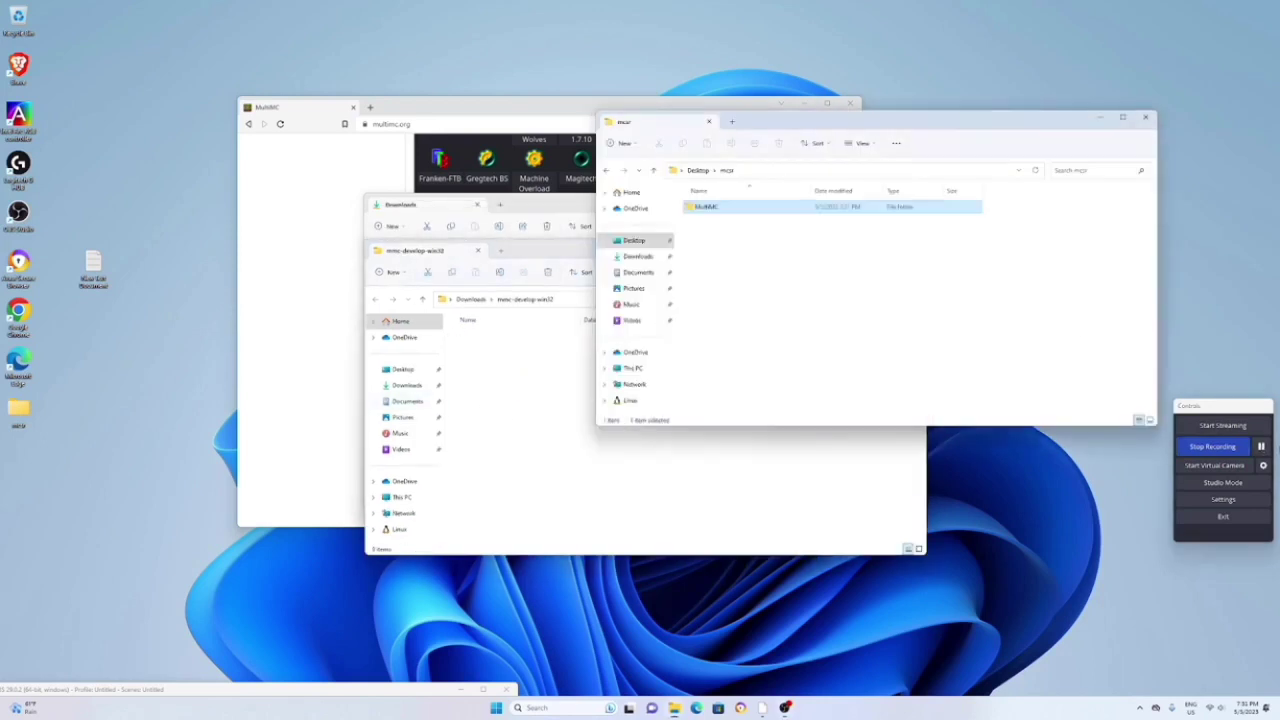
{"action": "left_click", "coordinate": [914, 251]}
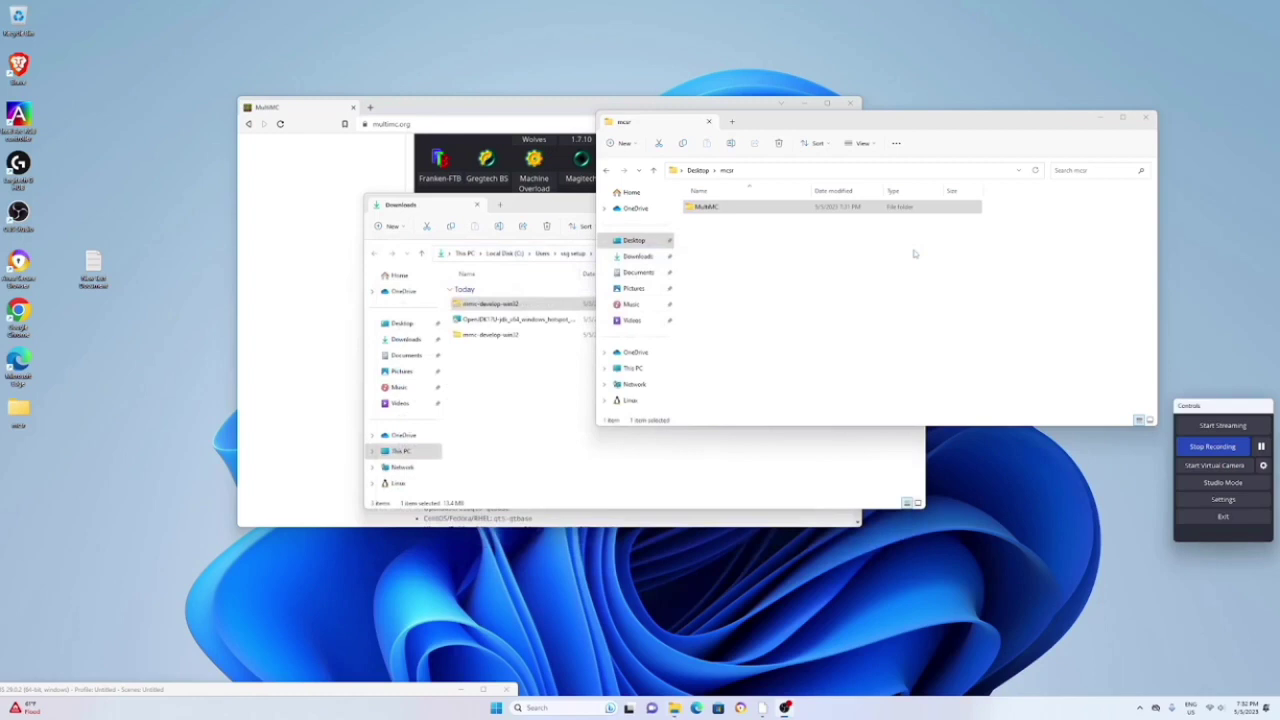
- Create a shortcut to the MultiMC application inside the moved MultiMC folder and place it on the desktop
{"action": "double_click", "coordinate": [787, 208]}
{"action": "scroll", "coordinate": [782, 213], "scroll_direction": "down", "scroll_amount": 3}
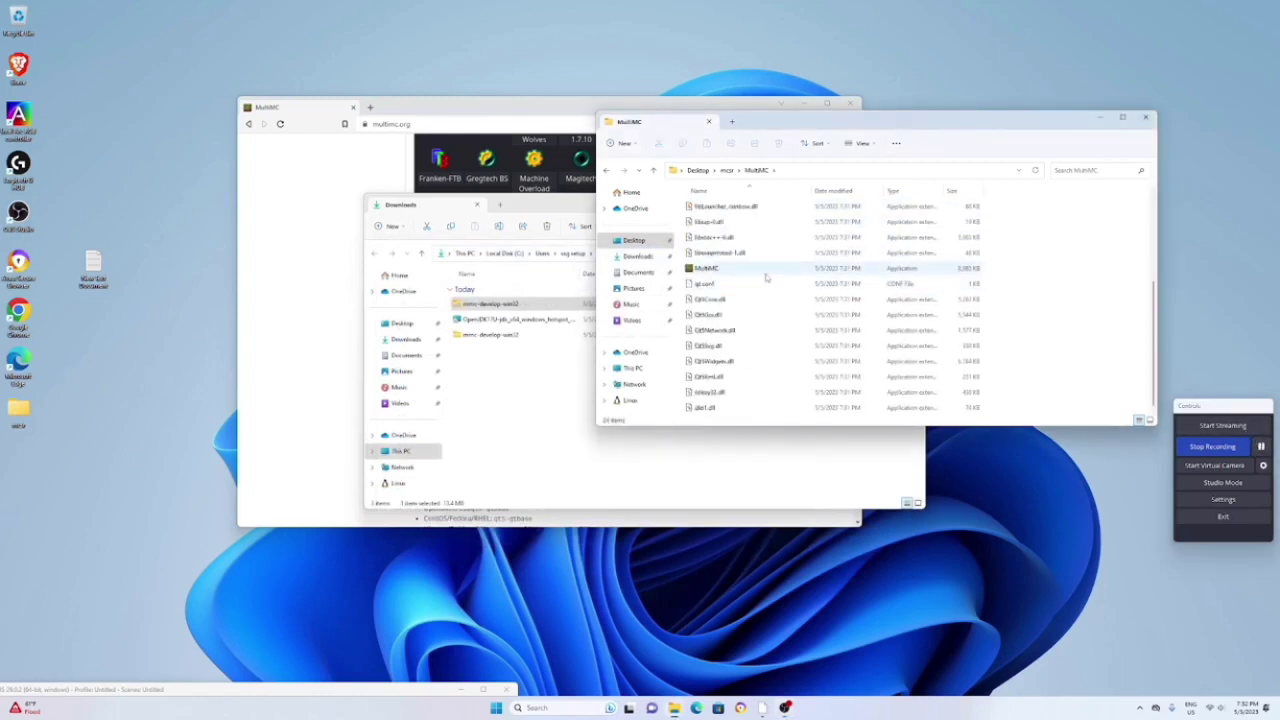
{"action": "left_click", "coordinate": [745, 270]}
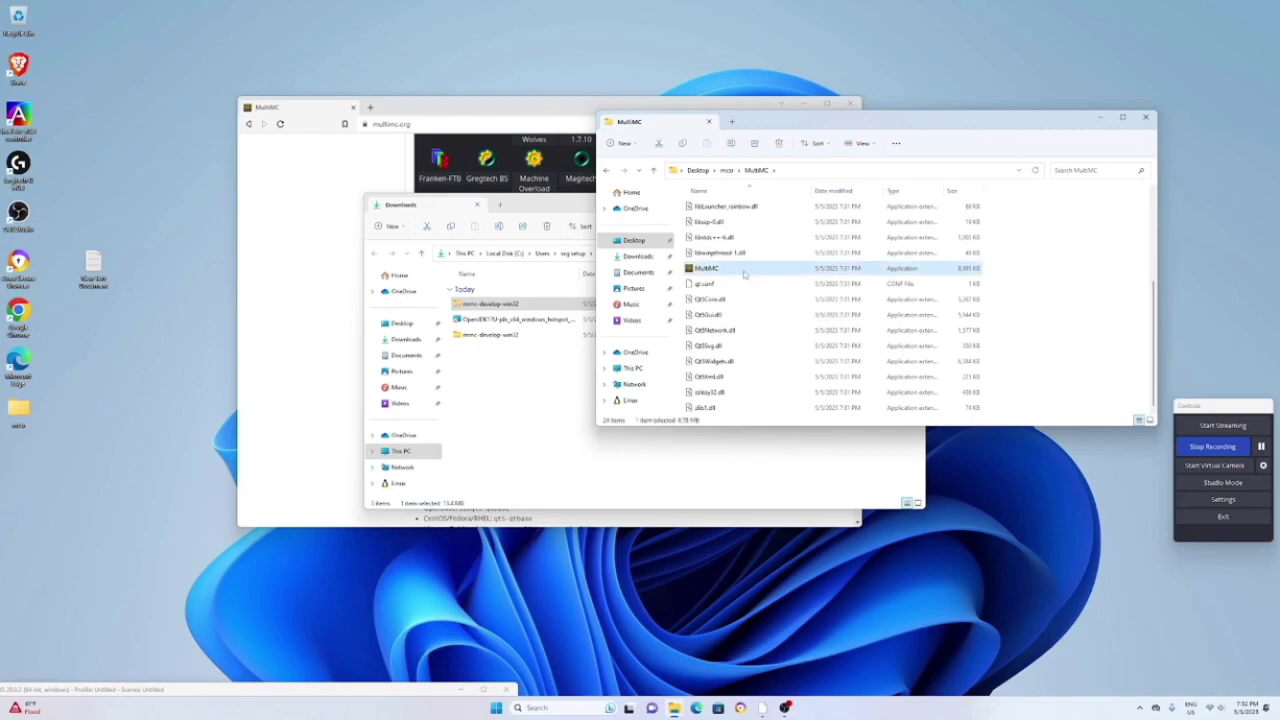
{"action": "right_click", "coordinate": [902, 271]}
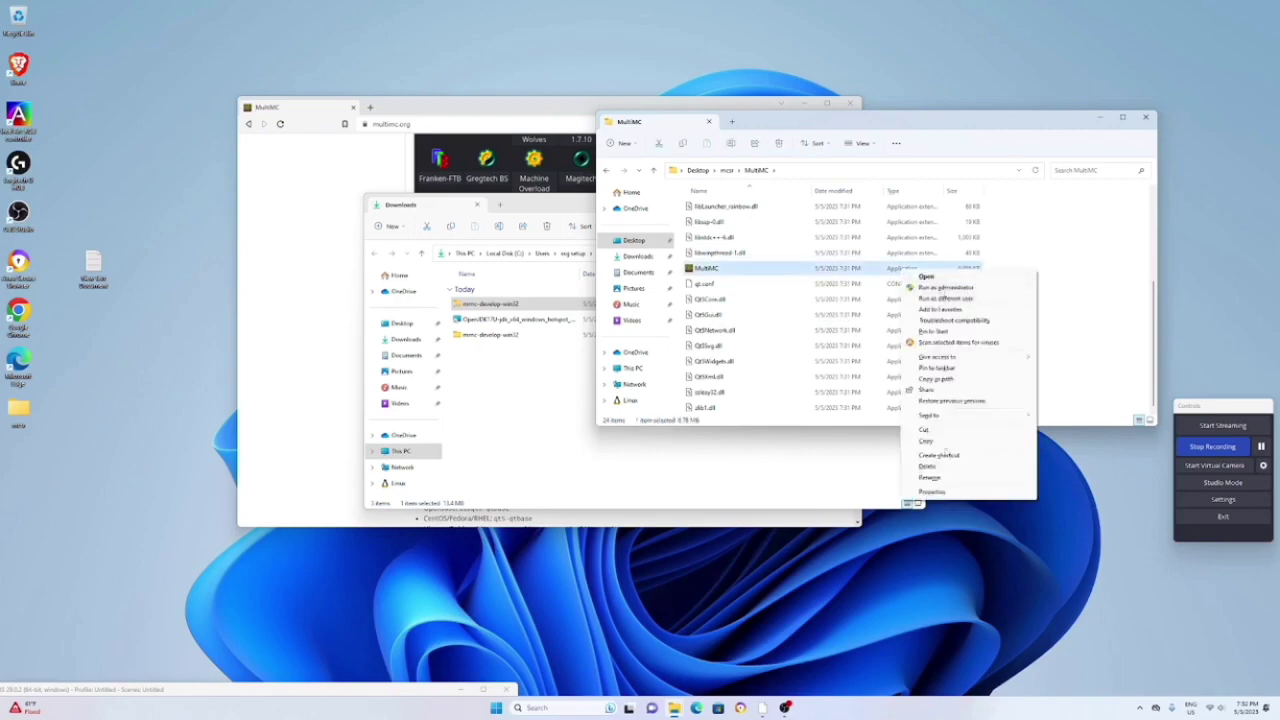
{"action": "left_click", "coordinate": [940, 455]}
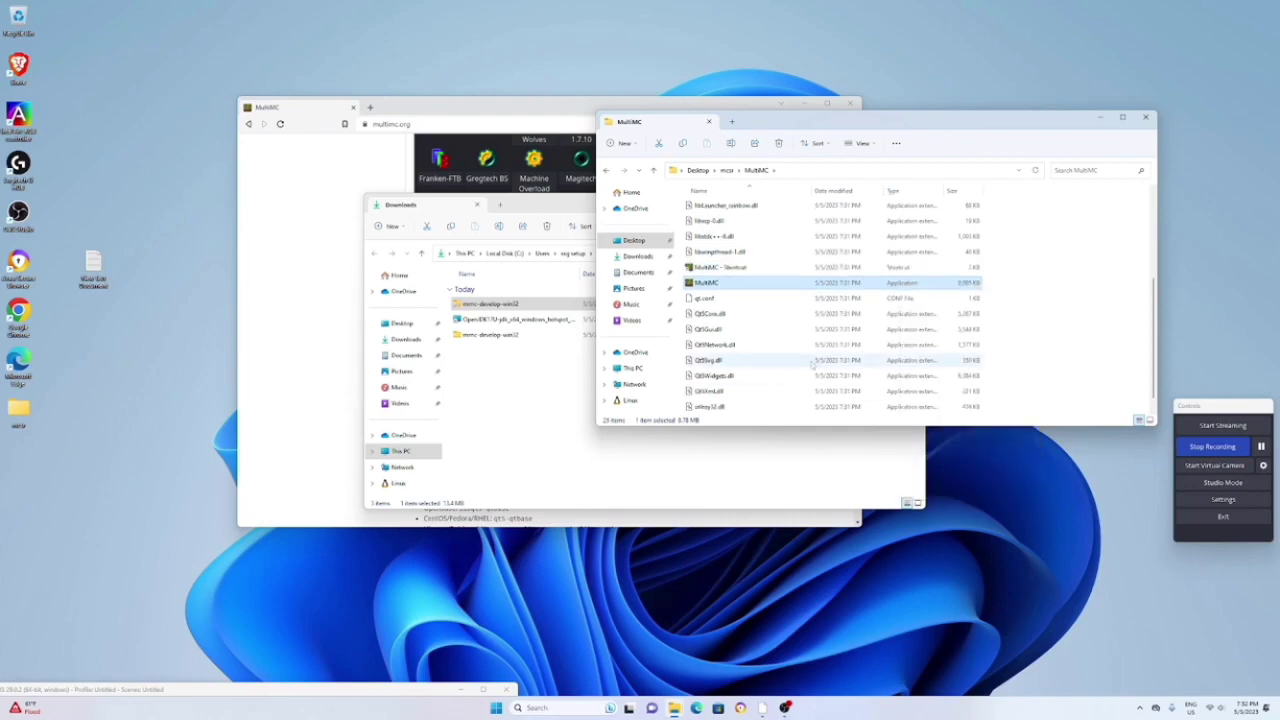
{"action": "left_click_drag", "start_coordinate": [752, 268], "coordinate": [168, 460]}
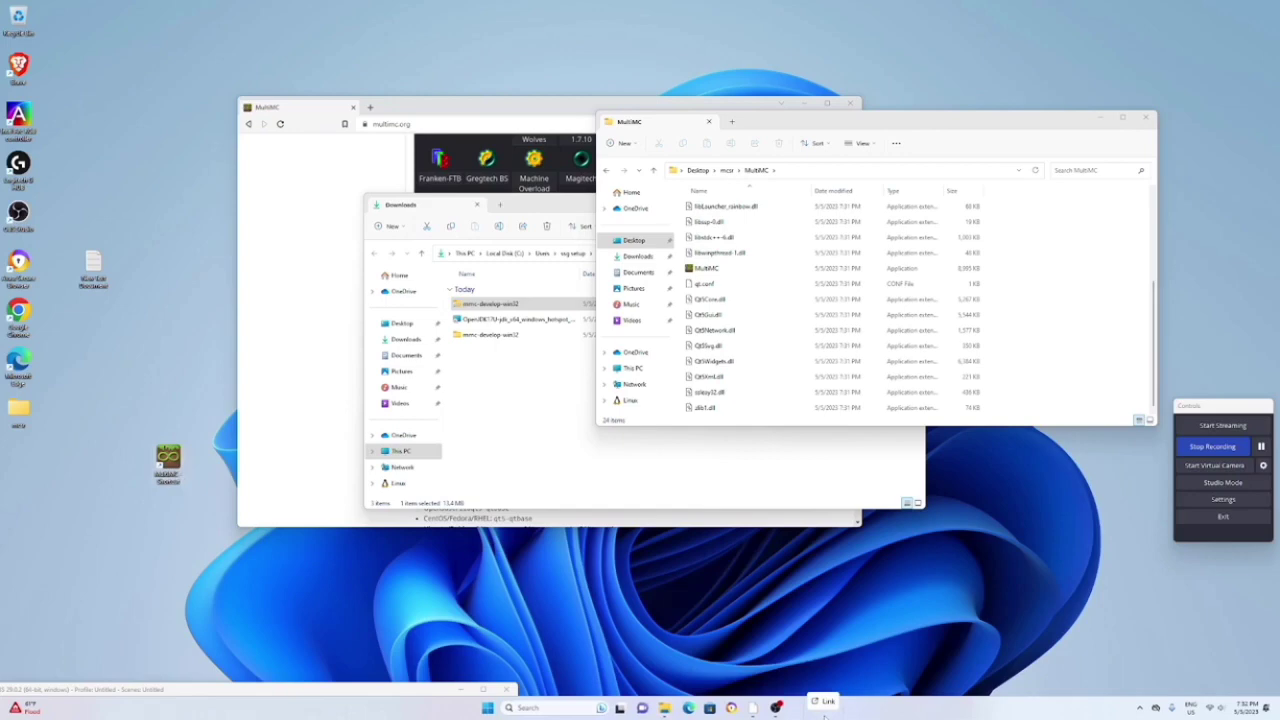
- Pin MultiMC to the taskbar and continue its quick setup with American English as the language
{"action": "left_click_drag", "start_coordinate": [824, 715], "coordinate": [797, 708]}
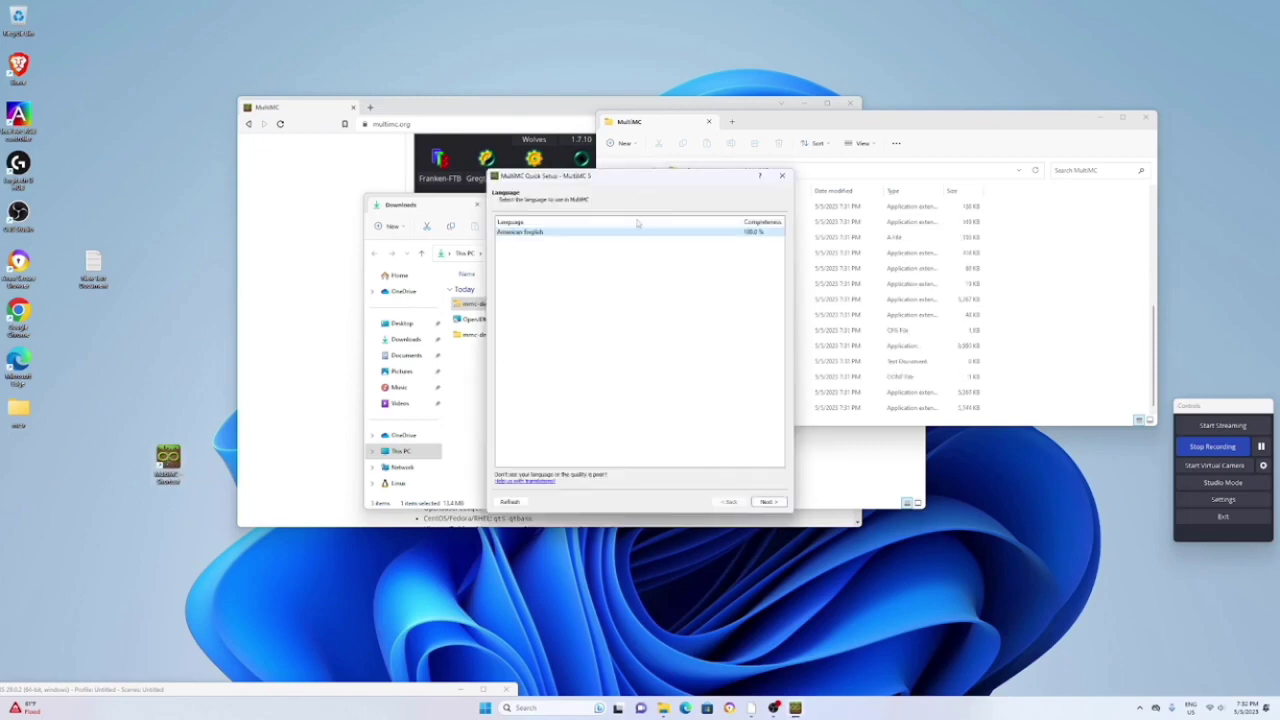
{"action": "left_click", "coordinate": [766, 502]}
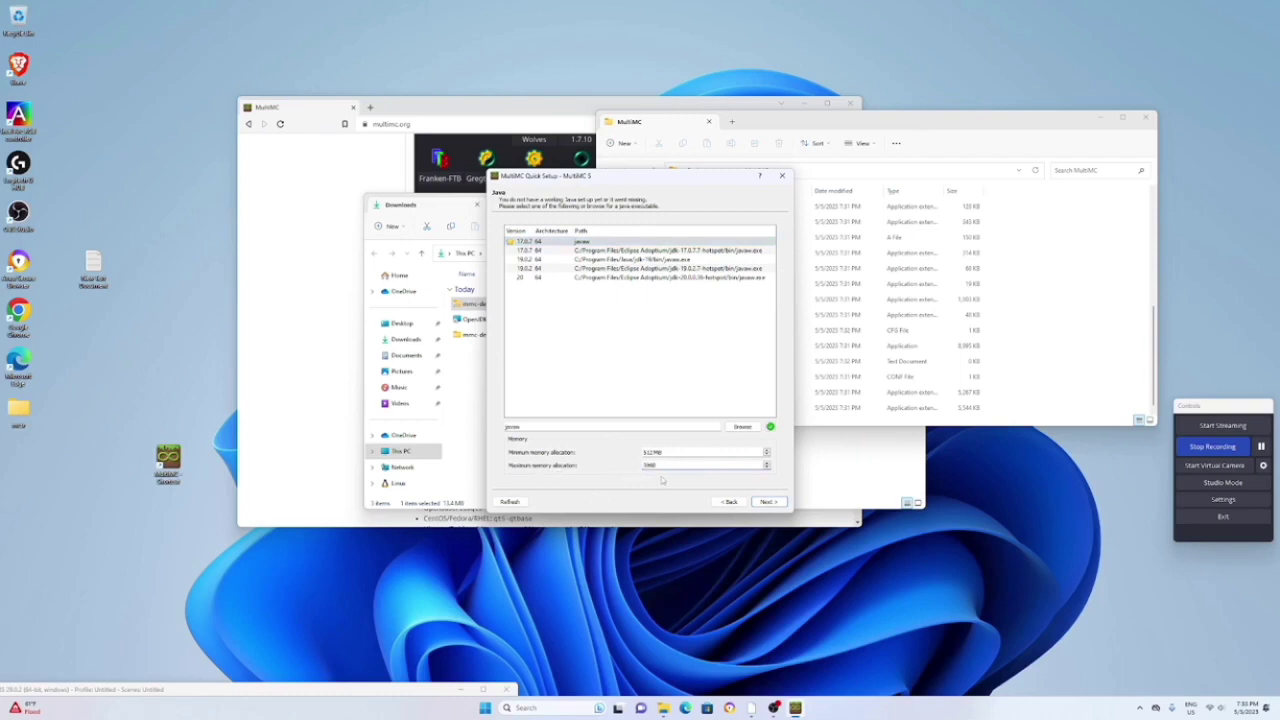
- Set the maximum memory allocation to 3000 MB and finish the quick setup with analytics disabled
{"action": "type", "text": "3048"}
{"action": "left_click", "coordinate": [769, 502]}
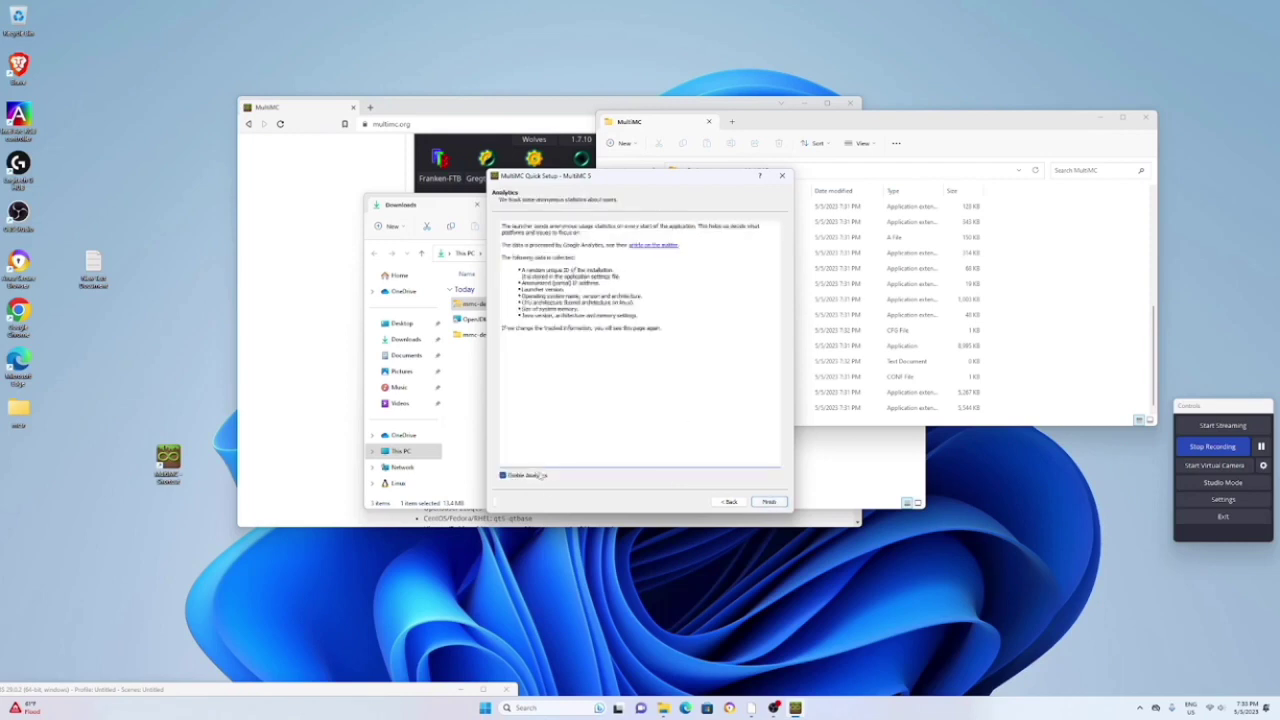
{"action": "left_click", "coordinate": [772, 502]}
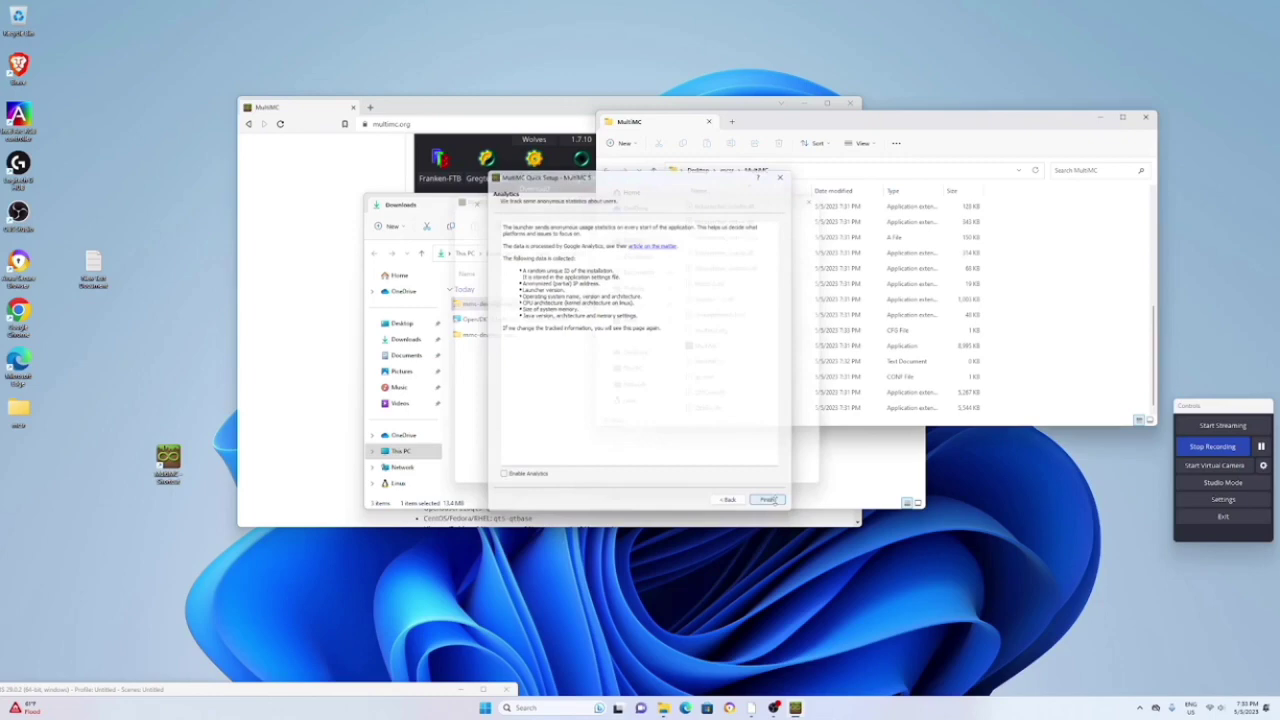
- Change the launcher's colour theme to dark in the user interface settings and close the settings
{"action": "left_click", "coordinate": [555, 211]}
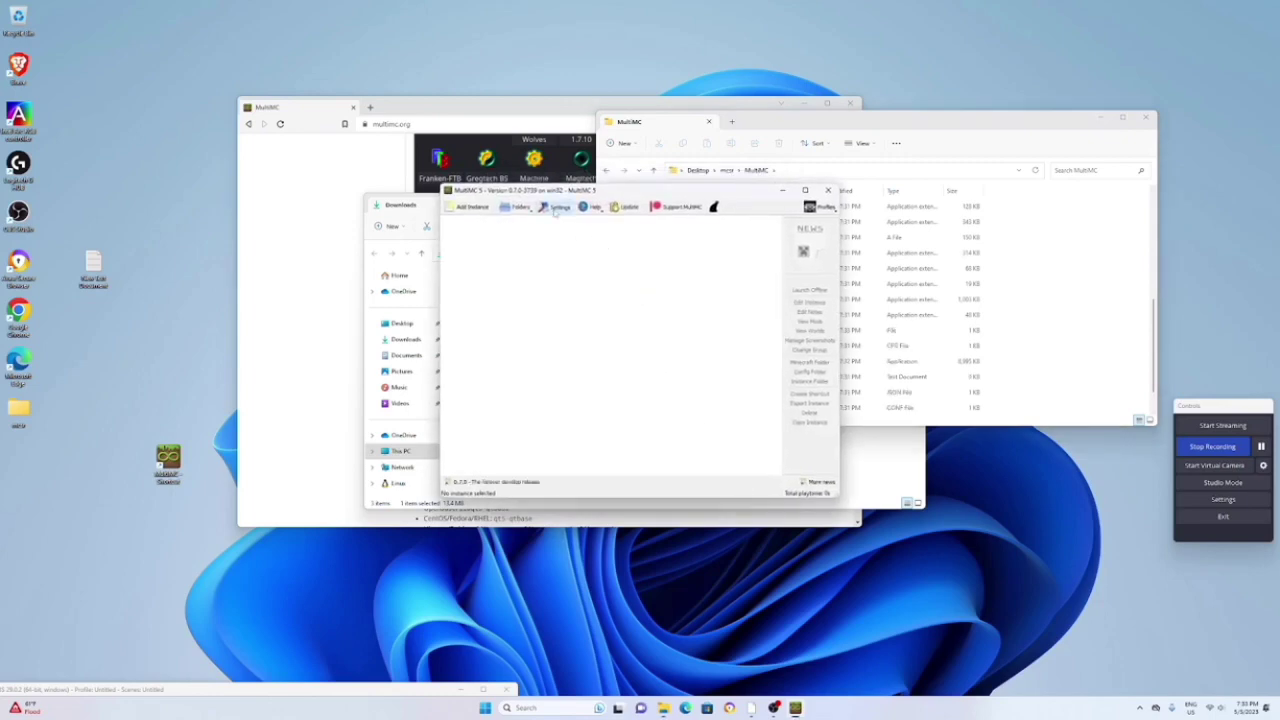
{"action": "left_click", "coordinate": [645, 194]}
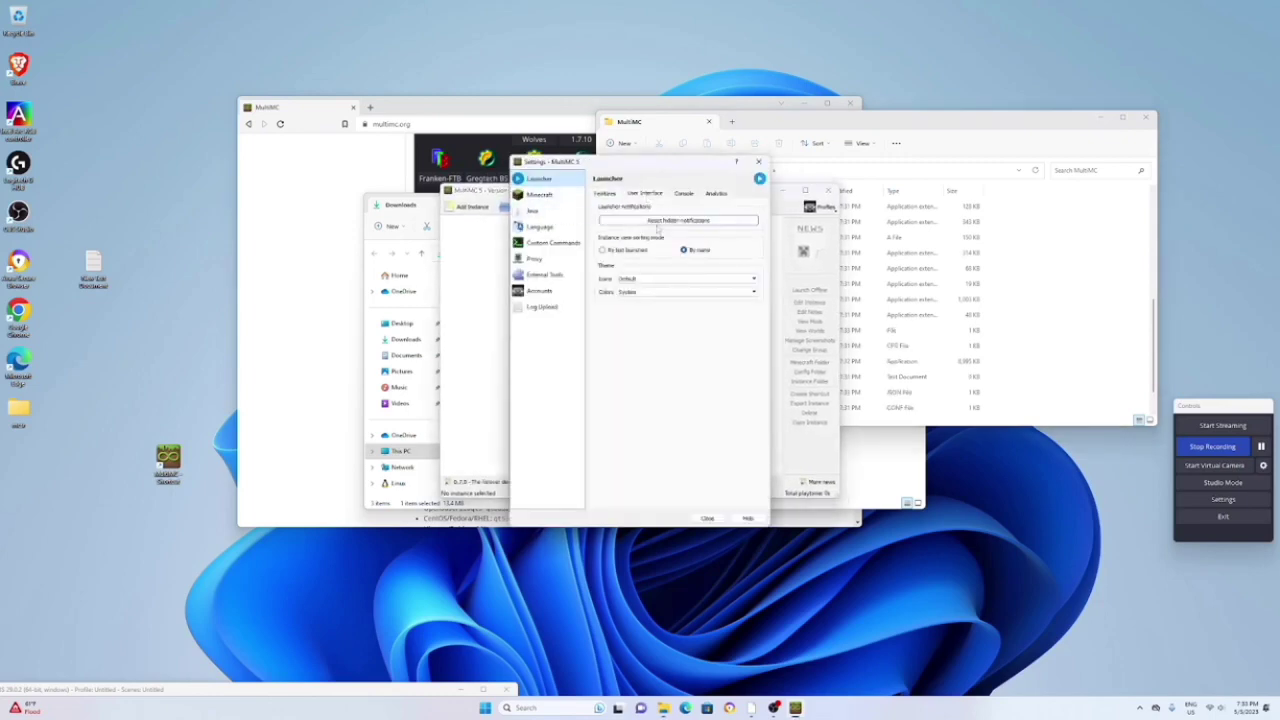
{"action": "left_click", "coordinate": [651, 291]}
{"action": "left_click", "coordinate": [633, 314]}
{"action": "left_click", "coordinate": [706, 516]}
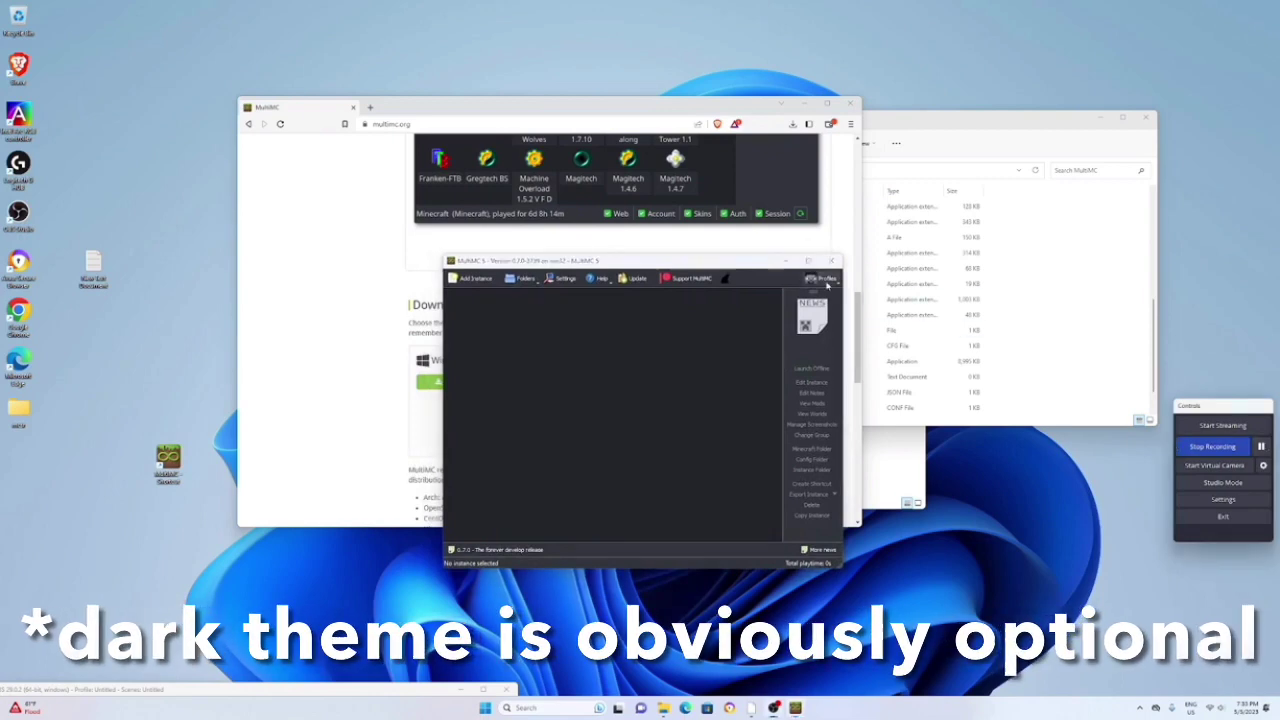
- Start adding a Microsoft account in the launcher's account settings and open the linked Microsoft code page in the browser
{"action": "left_click", "coordinate": [820, 278]}
{"action": "left_click", "coordinate": [830, 317]}
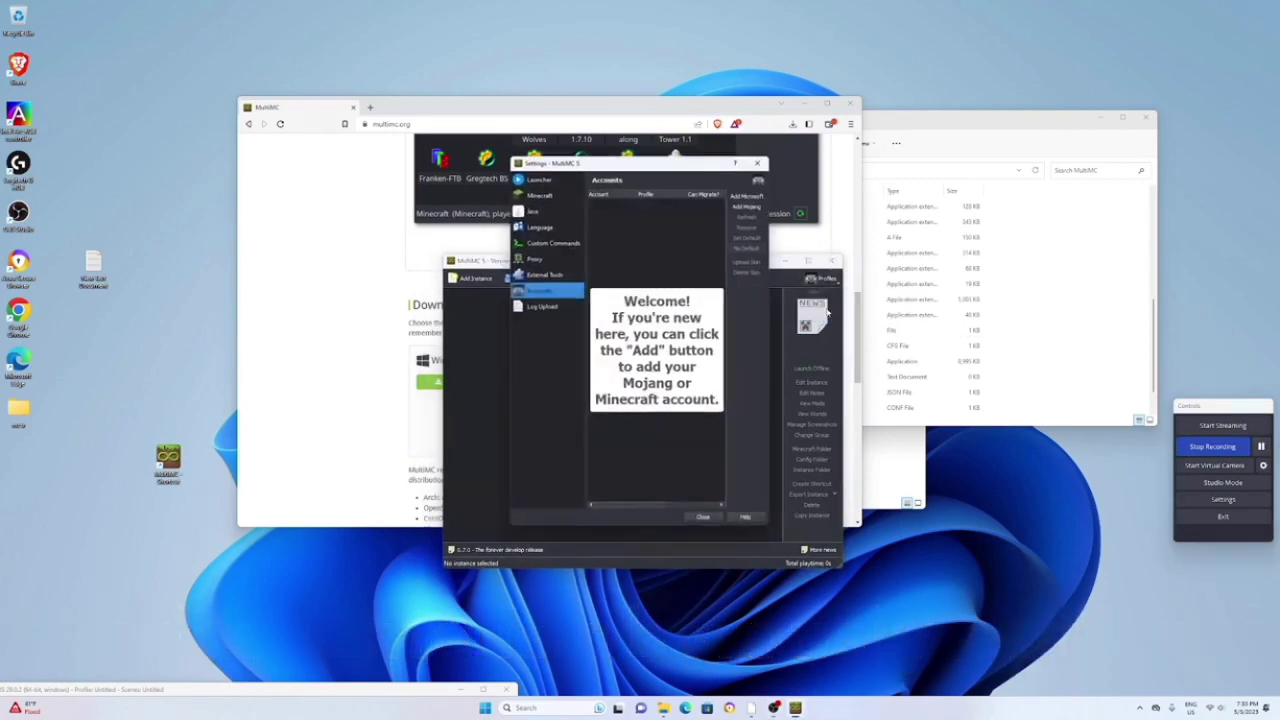
{"action": "left_click", "coordinate": [735, 196]}
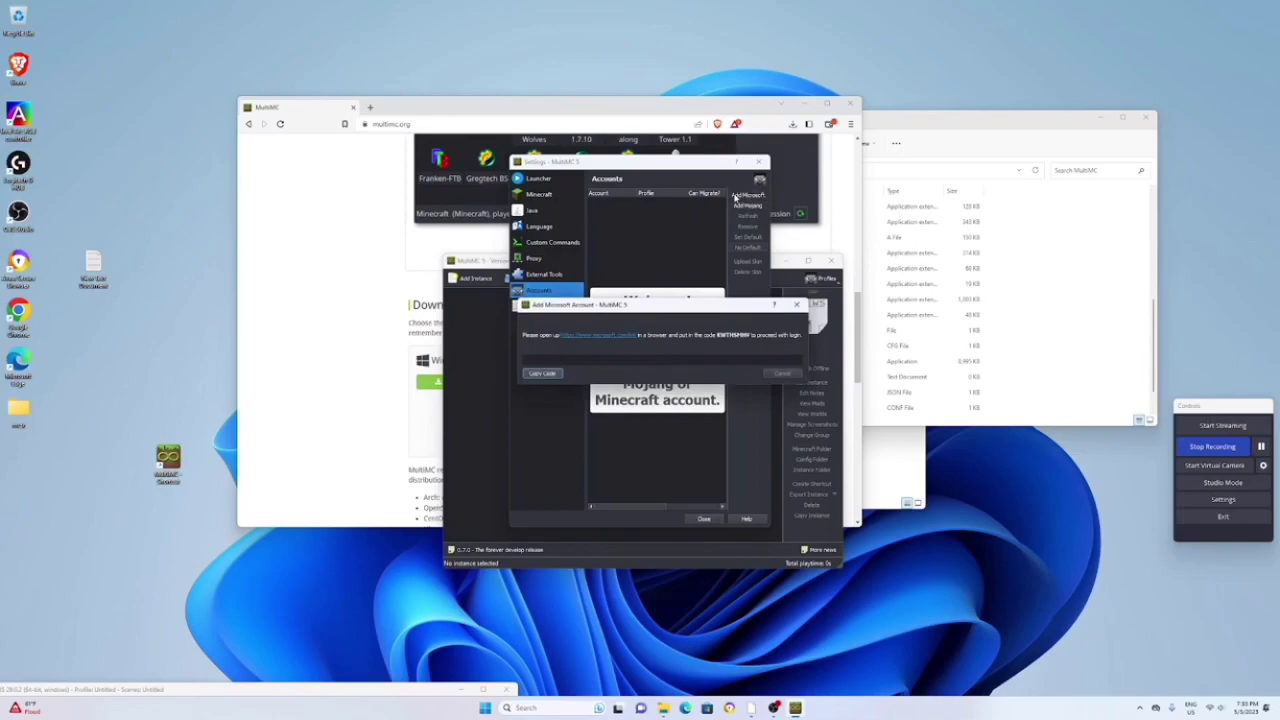
{"action": "left_click", "coordinate": [615, 338]}
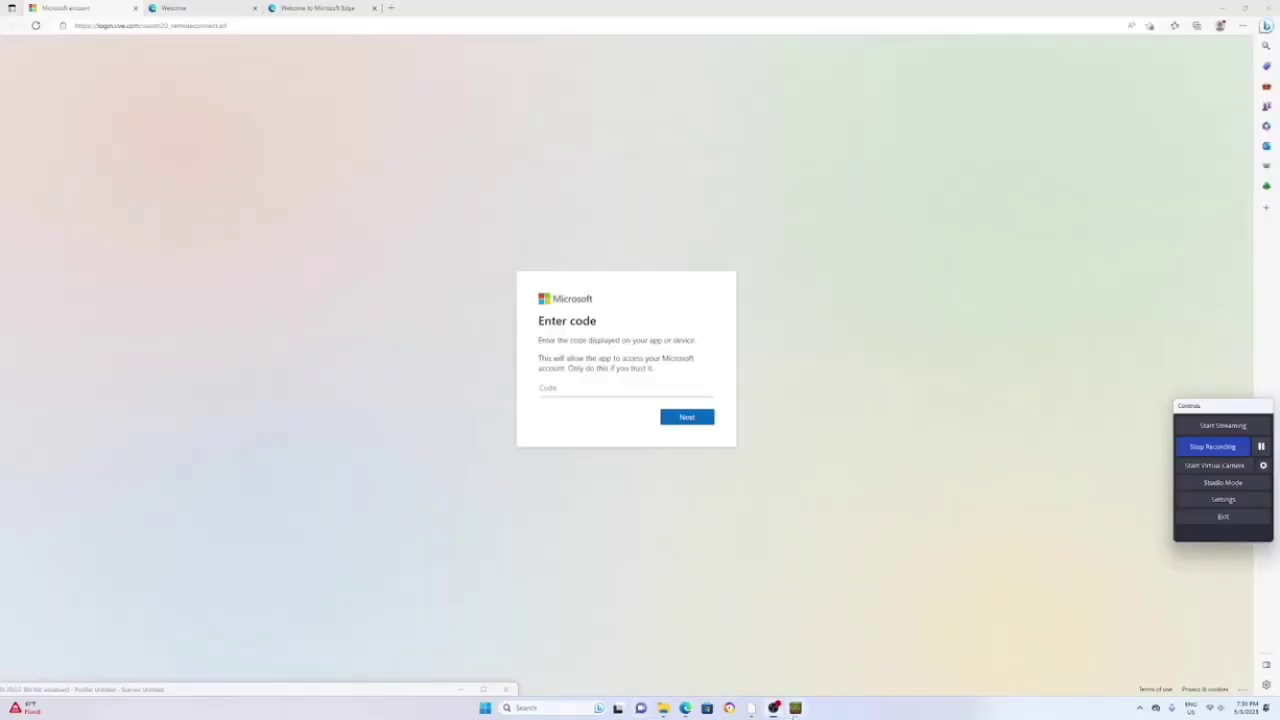
- Copy the login code from the launcher and submit it in the code field on the Microsoft page
{"action": "left_click", "coordinate": [795, 708]}
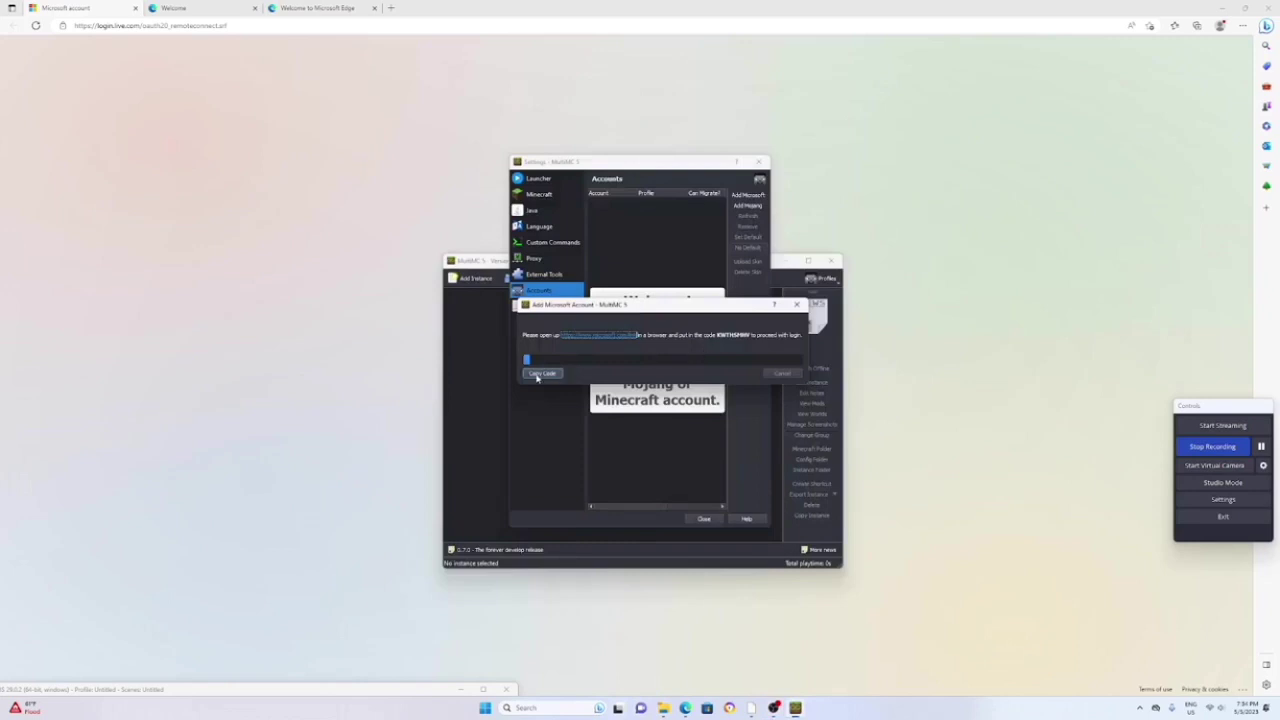
{"action": "left_click", "coordinate": [936, 371]}
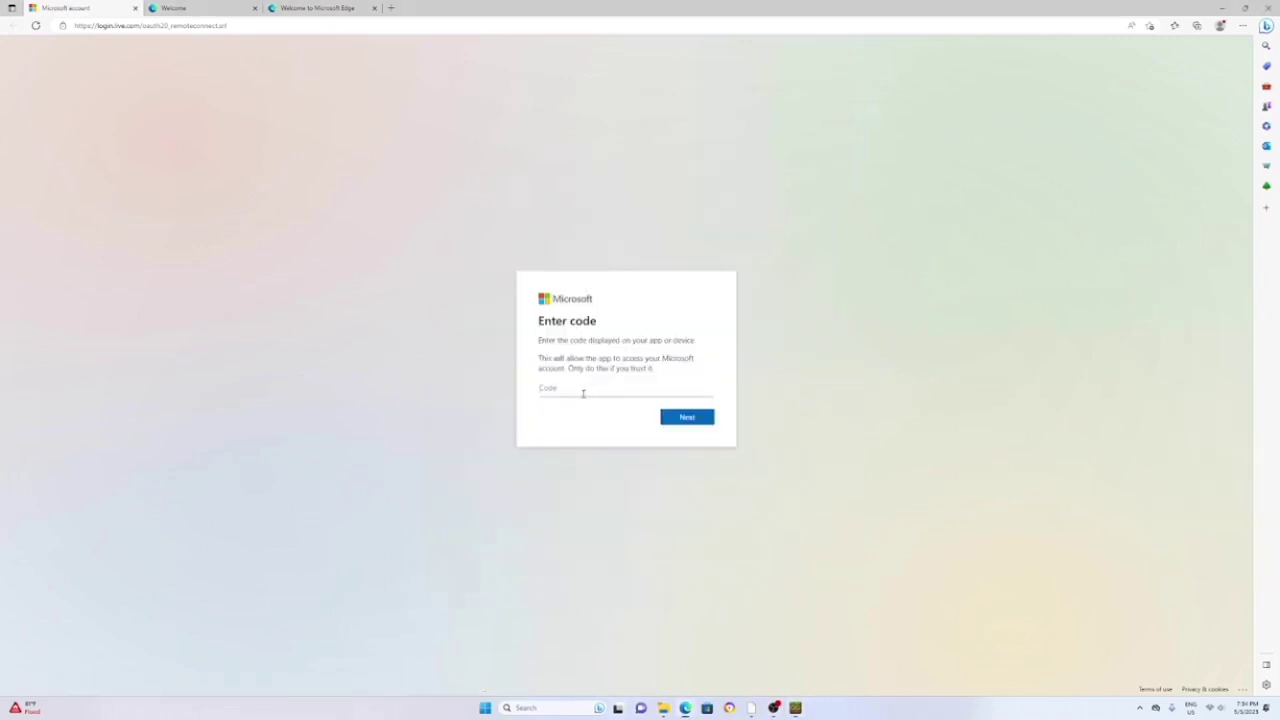
{"action": "key", "text": "ctrl+v"}
{"action": "left_click", "coordinate": [687, 417]}
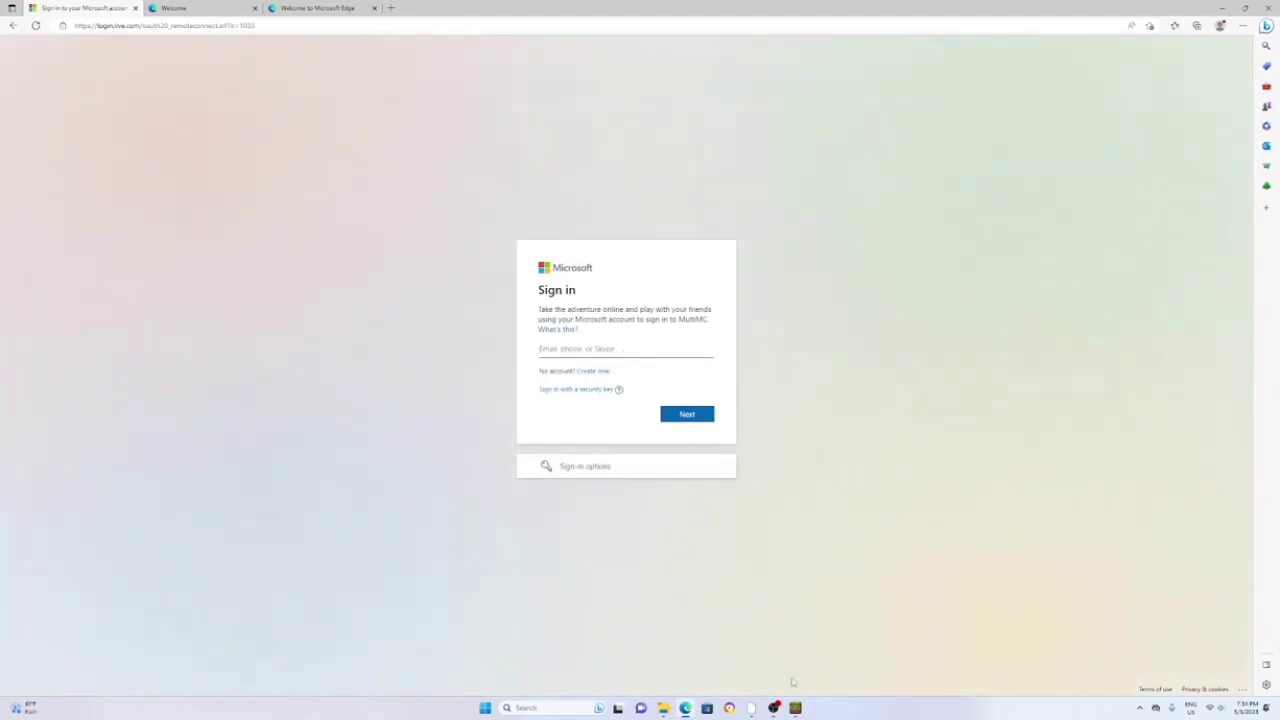
{"action": "left_click", "coordinate": [774, 707]}
{"action": "left_click", "coordinate": [1261, 446]}
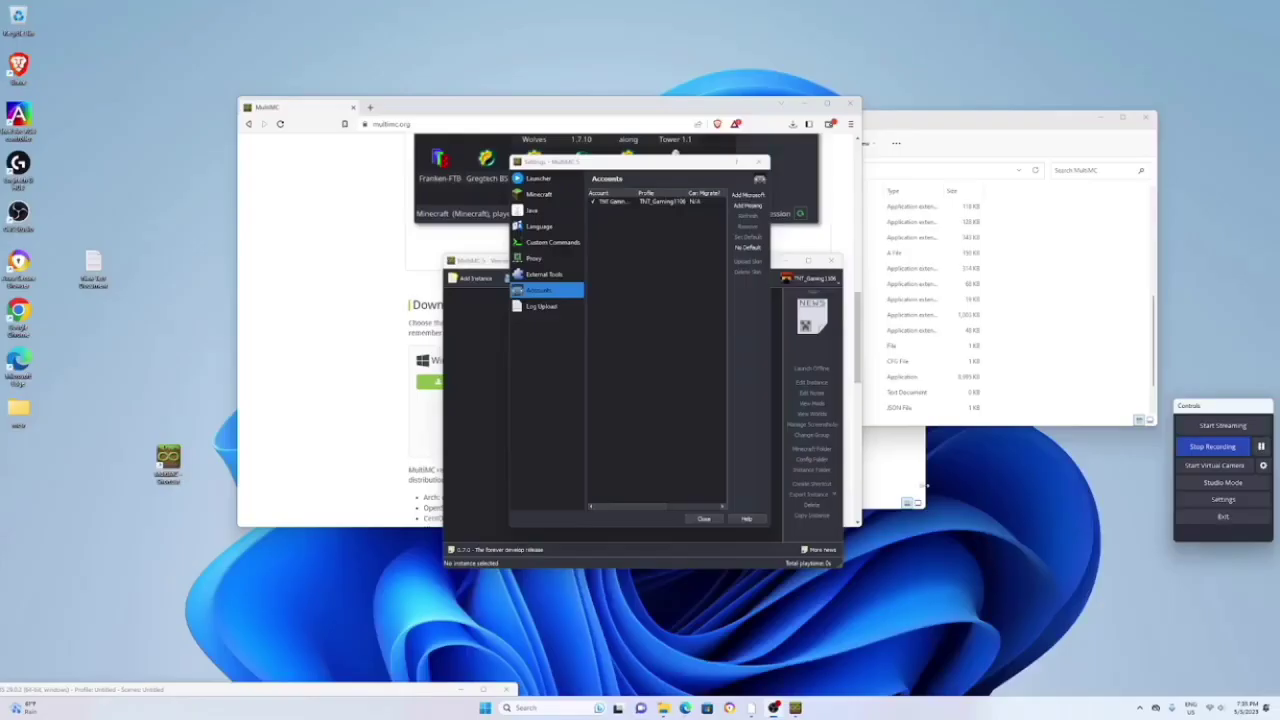
- Close the account settings and create a vanilla 1.16.5 instance named practice in the group ssg
{"action": "left_click", "coordinate": [706, 520]}
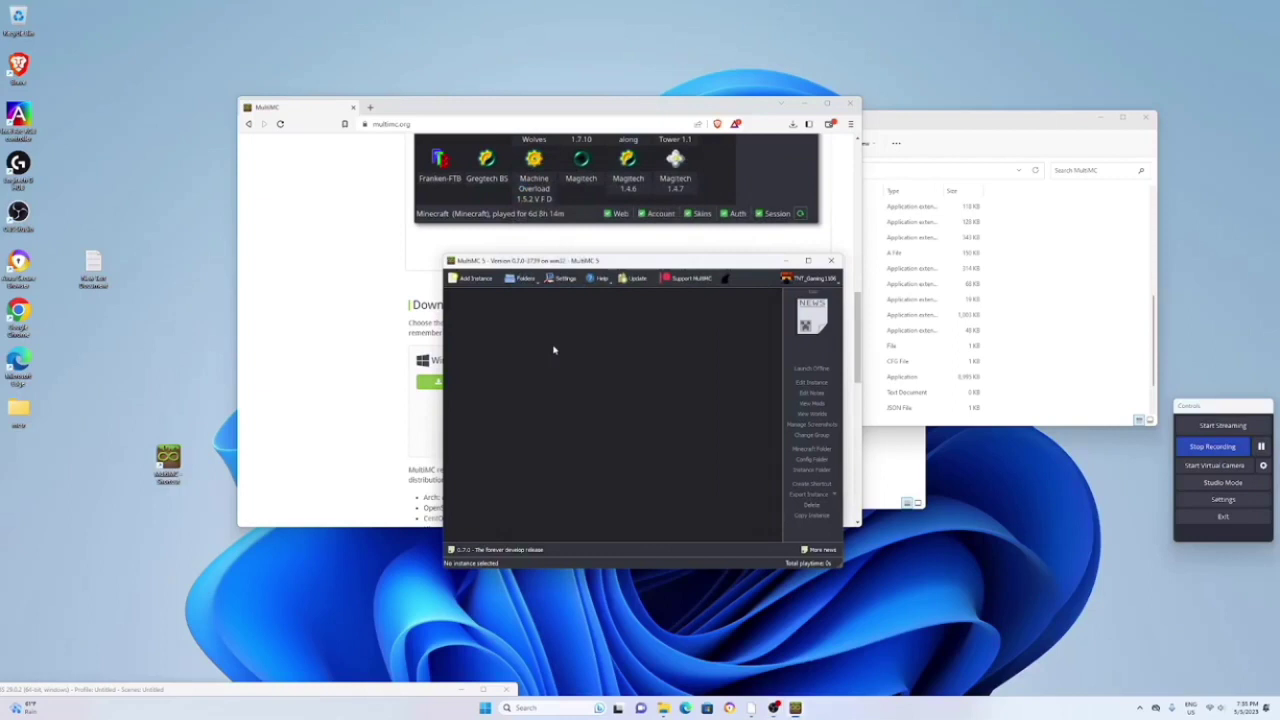
{"action": "left_click", "coordinate": [571, 366]}
{"action": "left_click", "coordinate": [571, 365]}
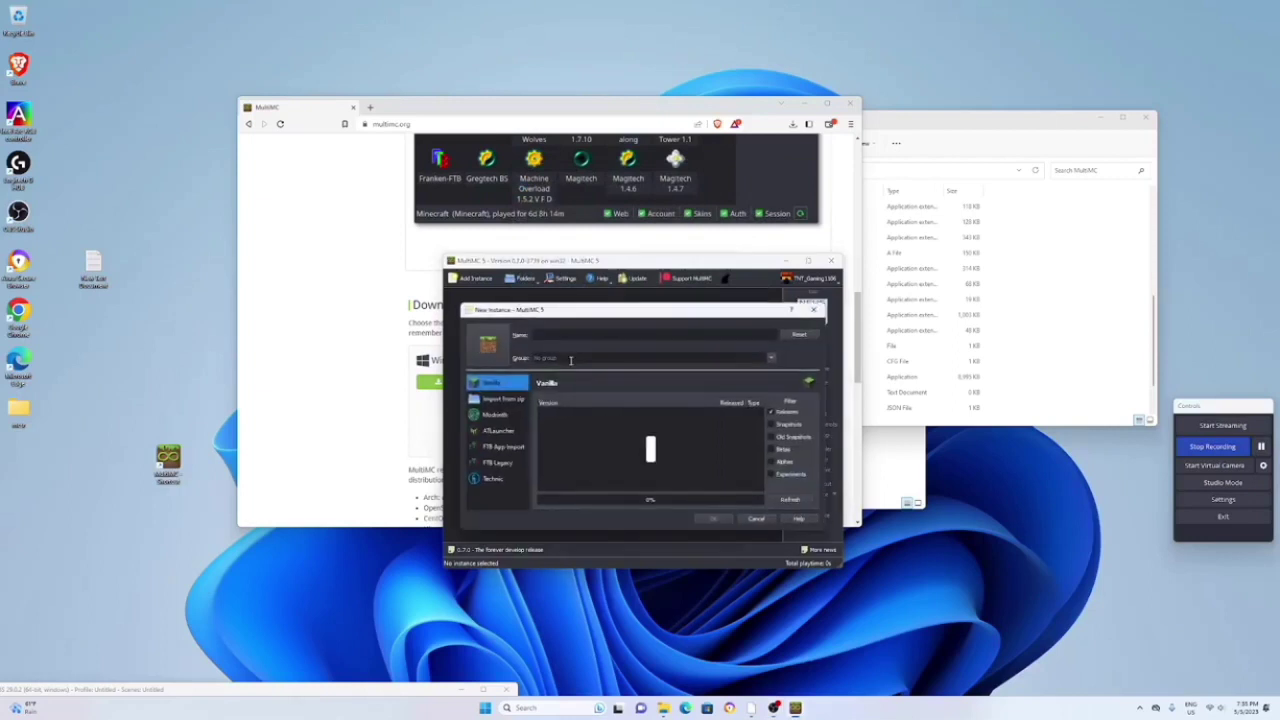
{"action": "double_click", "coordinate": [575, 334]}
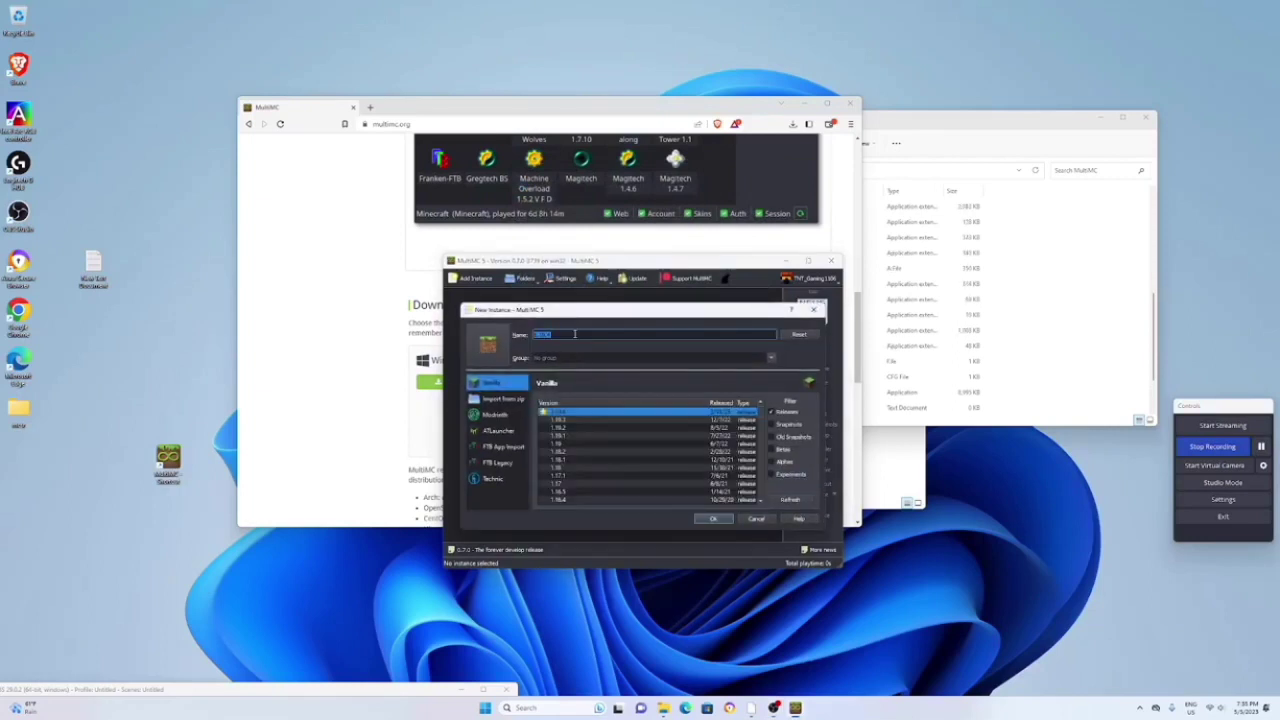
{"action": "key", "text": "BackSpace"}
{"action": "left_click", "coordinate": [670, 356]}
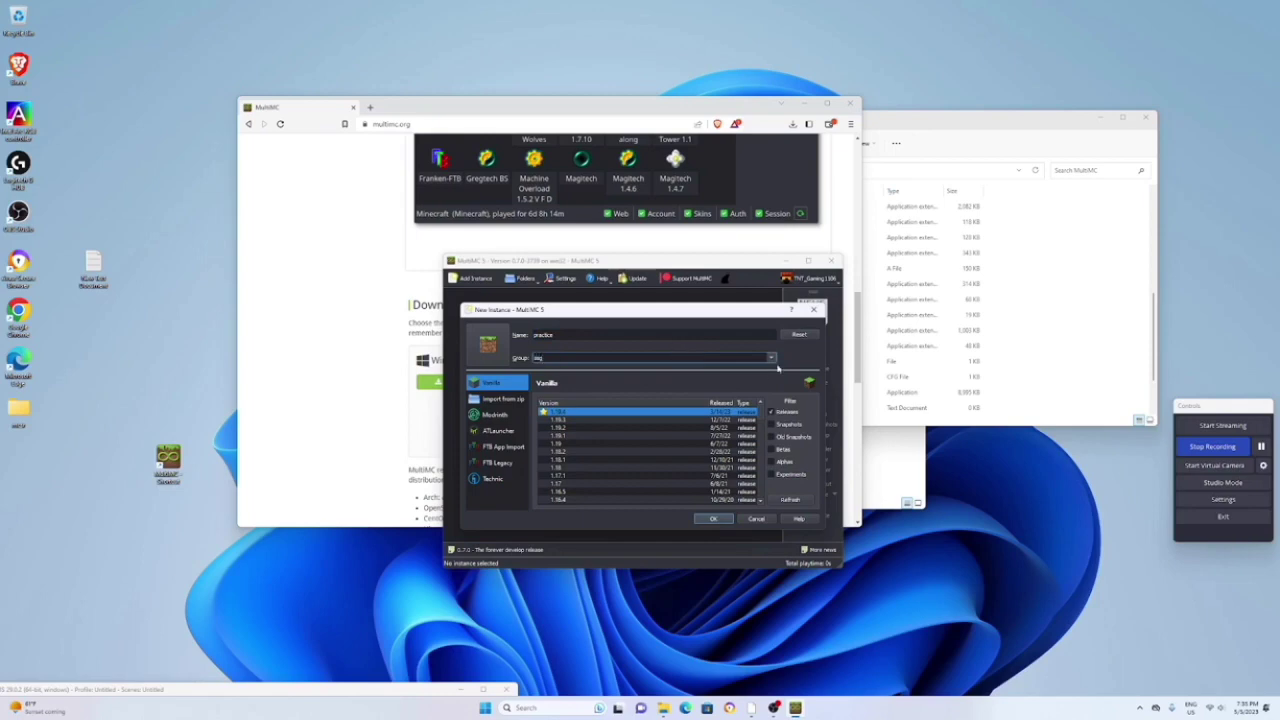
{"action": "scroll", "coordinate": [620, 450], "scroll_direction": "down", "scroll_amount": 3}
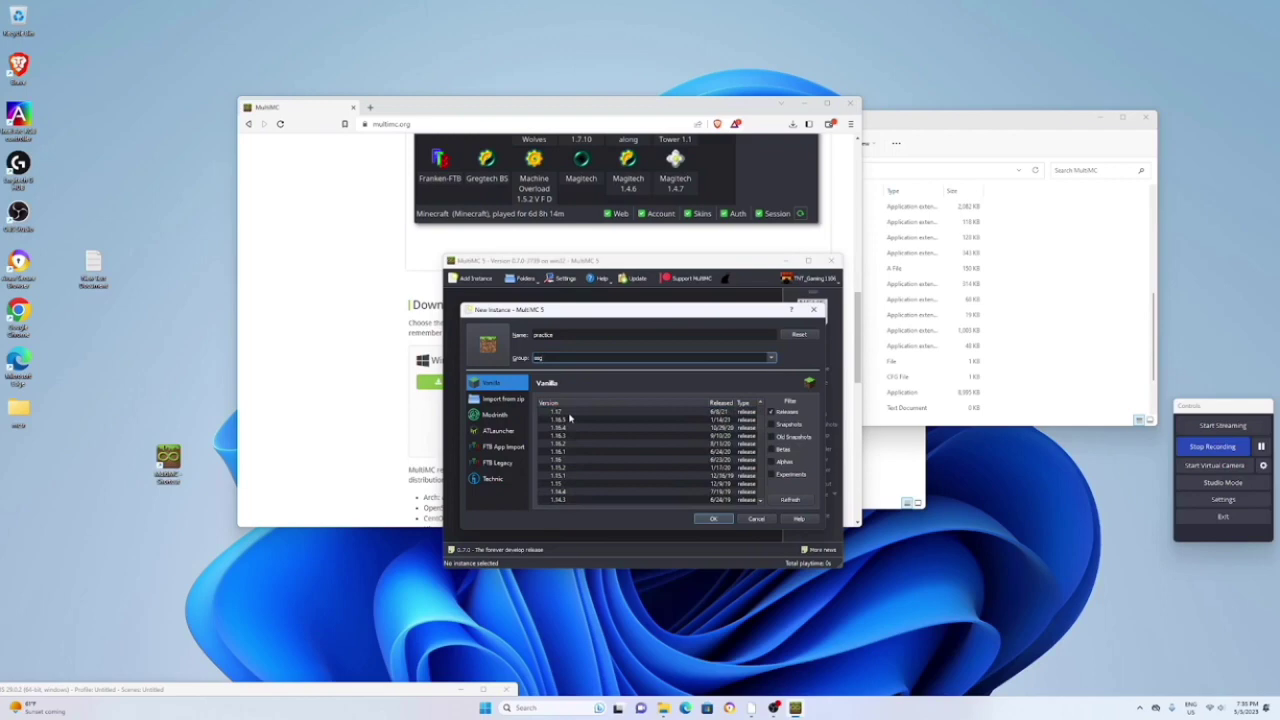
{"action": "left_click", "coordinate": [564, 420]}
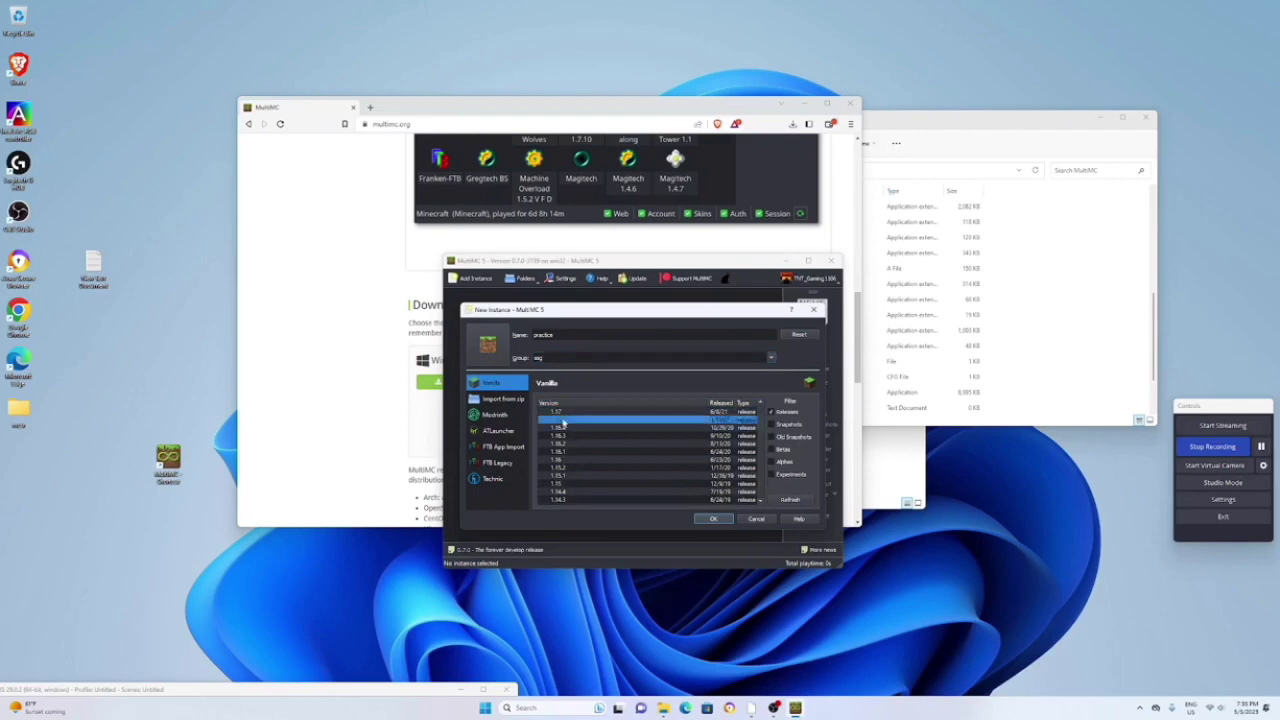
{"action": "left_click", "coordinate": [714, 519]}
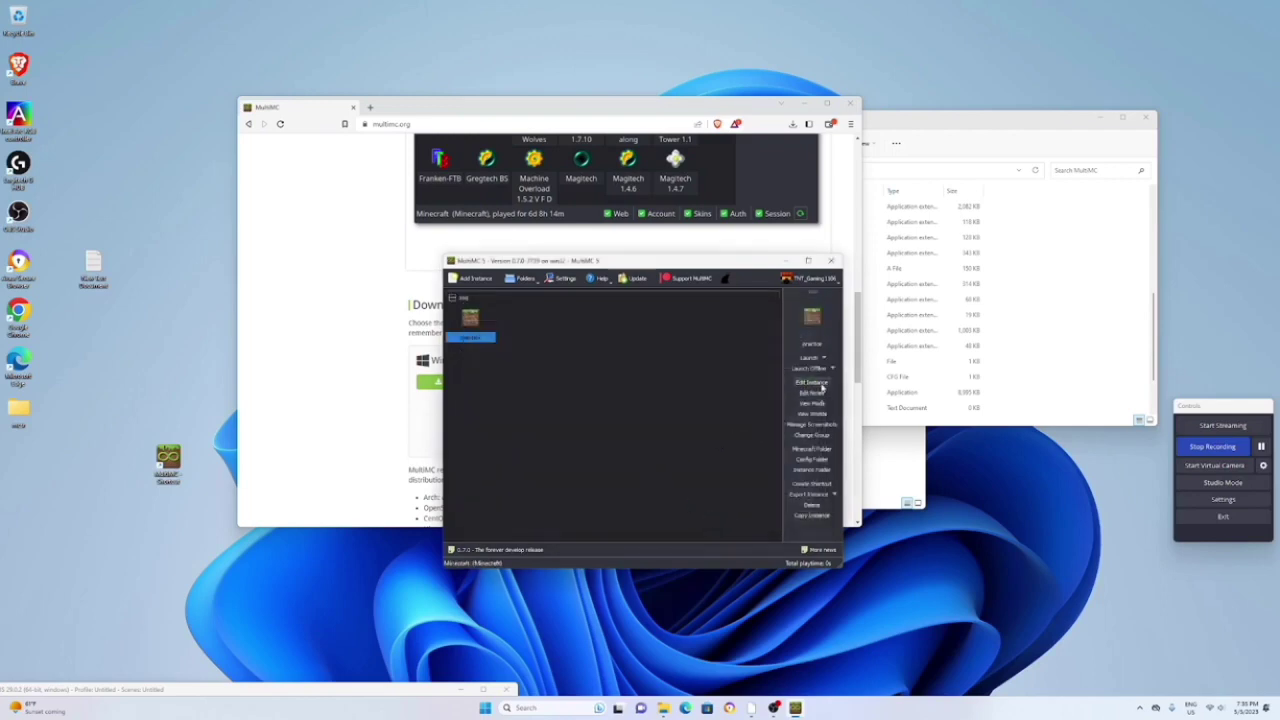
- Edit the practice instance and install Fabric Loader version 0.14.19 in it
{"action": "left_click", "coordinate": [821, 386]}
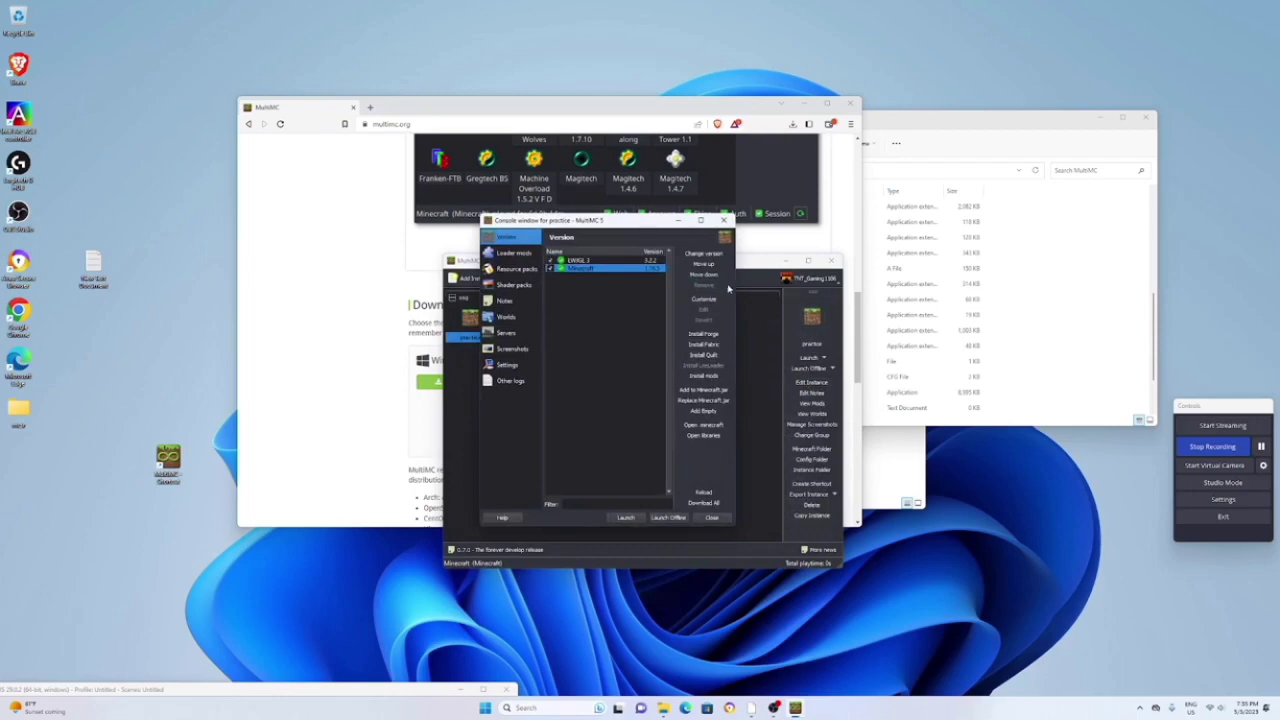
{"action": "left_click", "coordinate": [685, 344]}
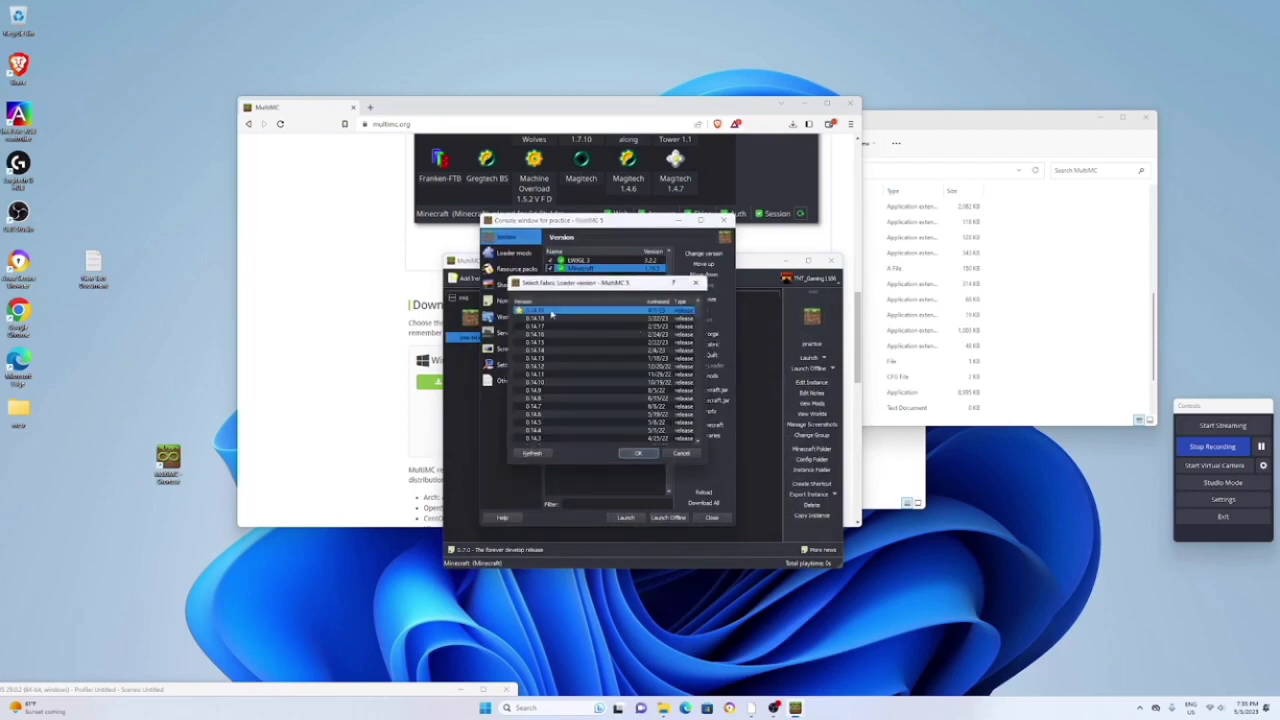
{"action": "left_click", "coordinate": [636, 455]}
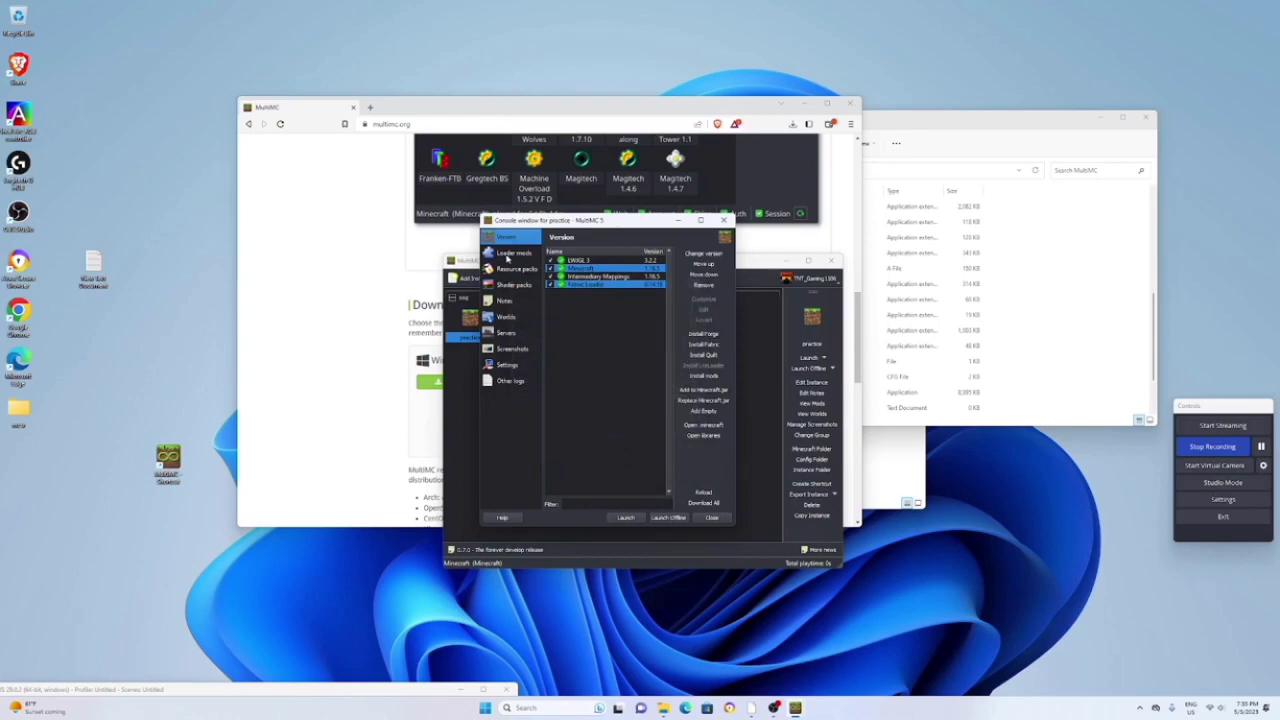
- Open the practice instance's loader mods folder in File Explorer and copy its full path
{"action": "left_click", "coordinate": [504, 253]}
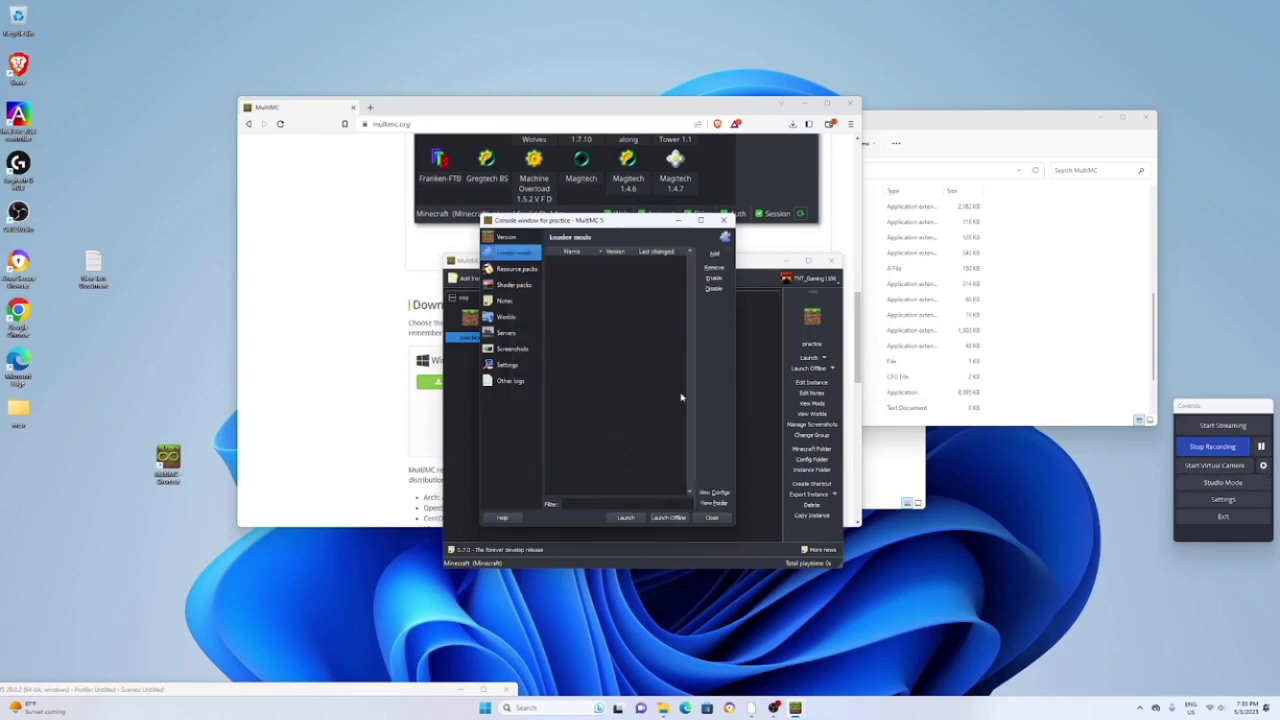
{"action": "left_click", "coordinate": [714, 502]}
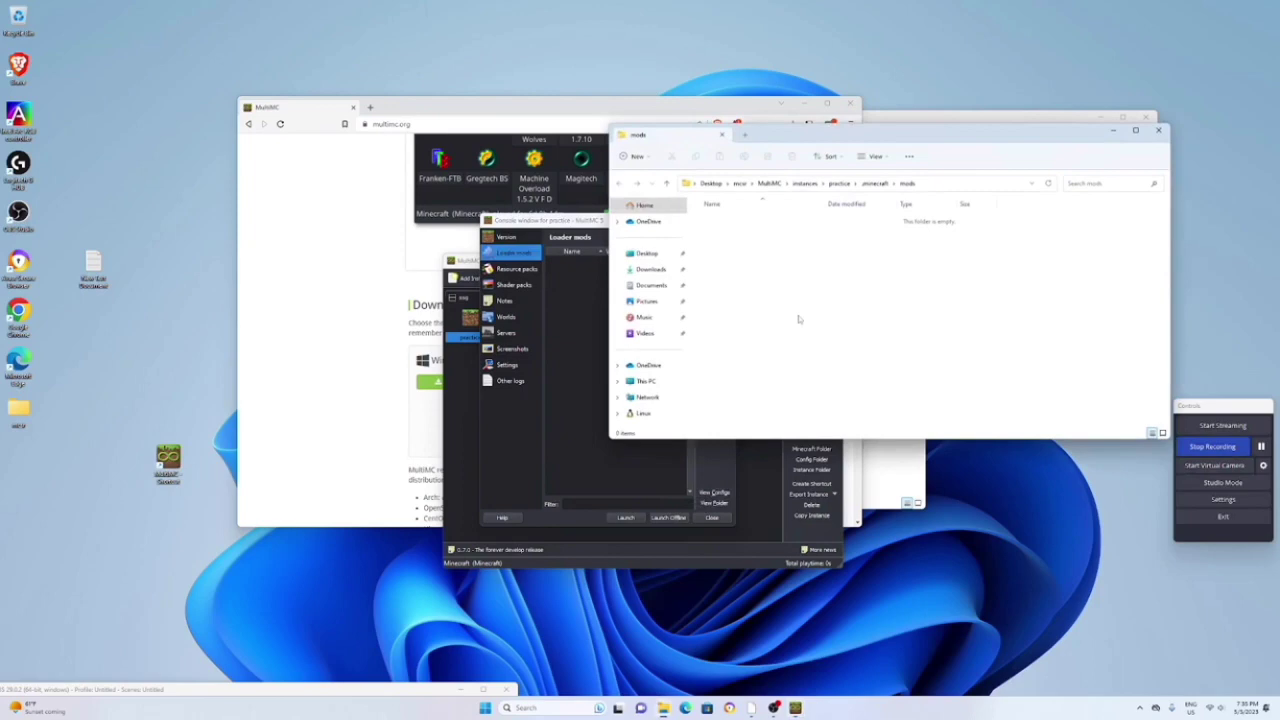
{"action": "left_click", "coordinate": [936, 183]}
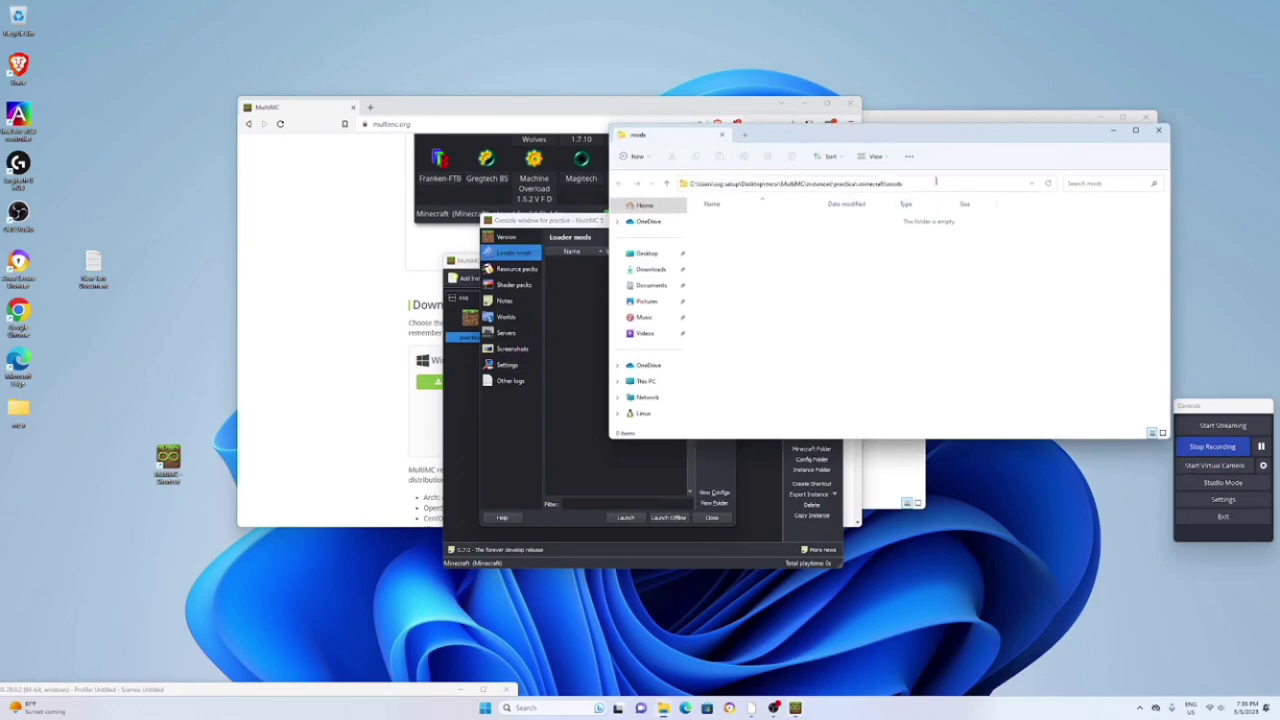
{"action": "left_click", "coordinate": [1258, 448]}
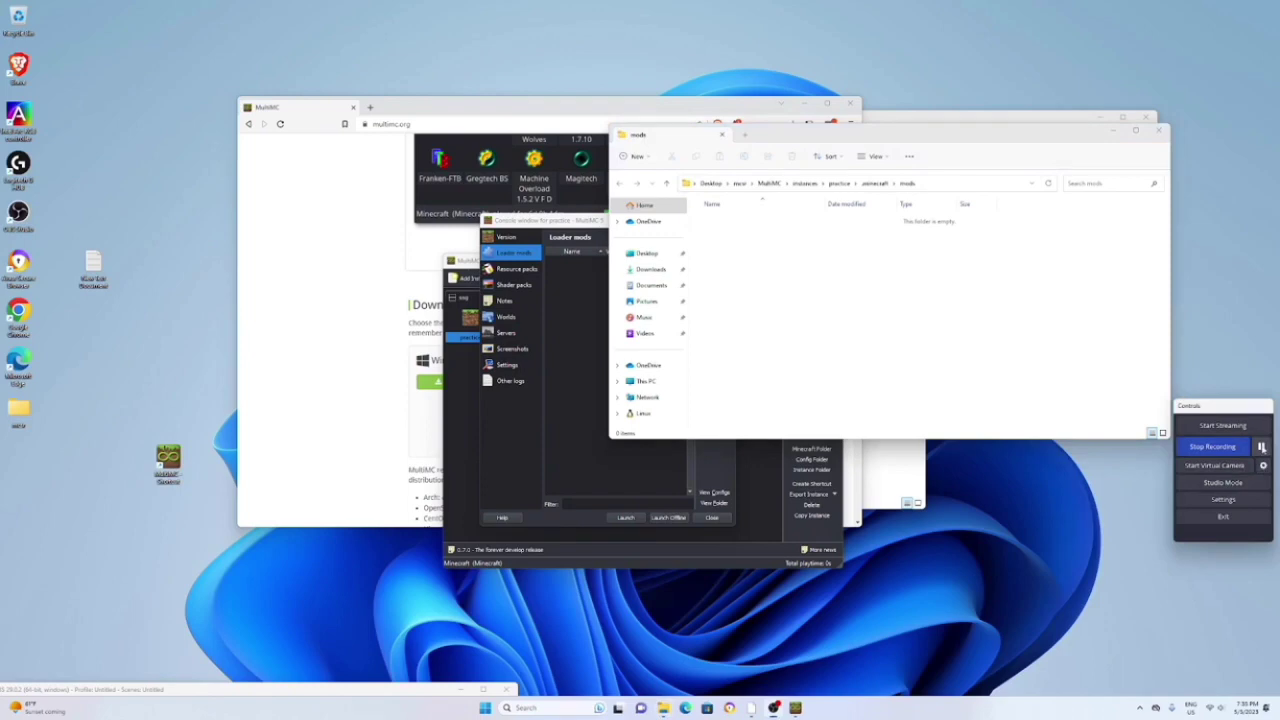
{"action": "left_click", "coordinate": [1262, 448]}
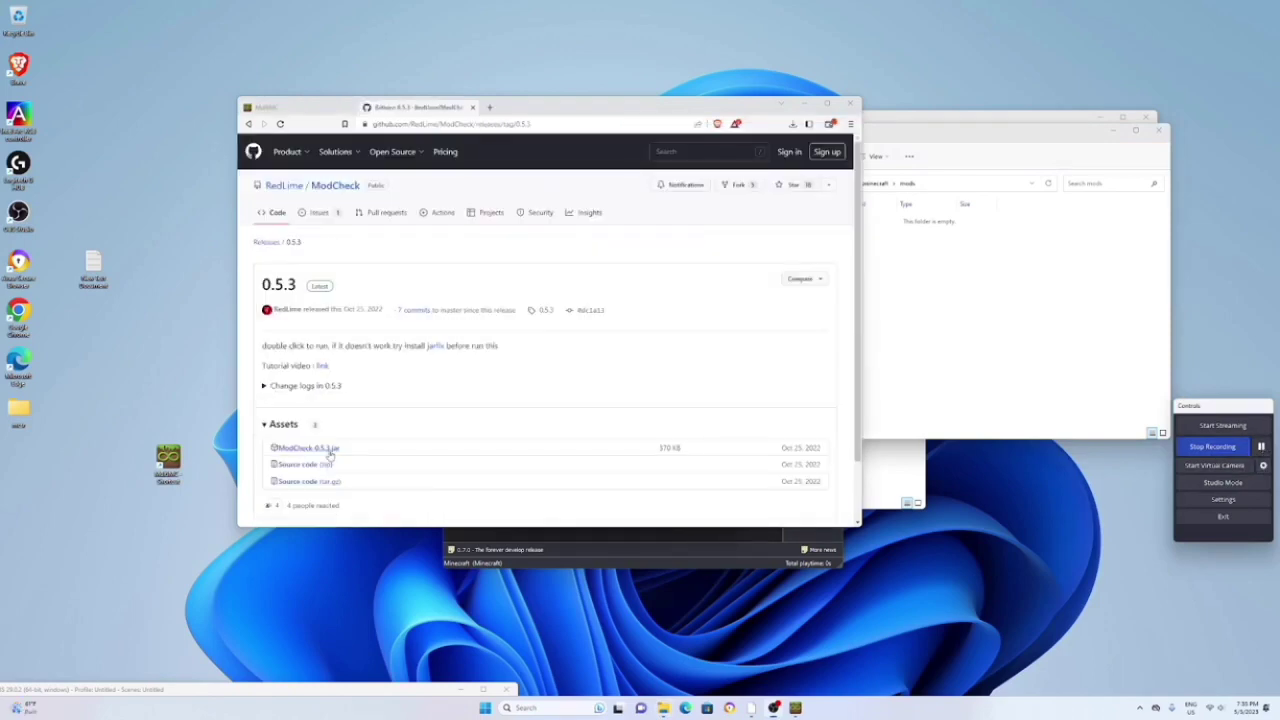
- Download ModCheck-0.5.3.jar from the GitHub release page into the Downloads folder and run it
{"action": "left_click", "coordinate": [330, 451]}
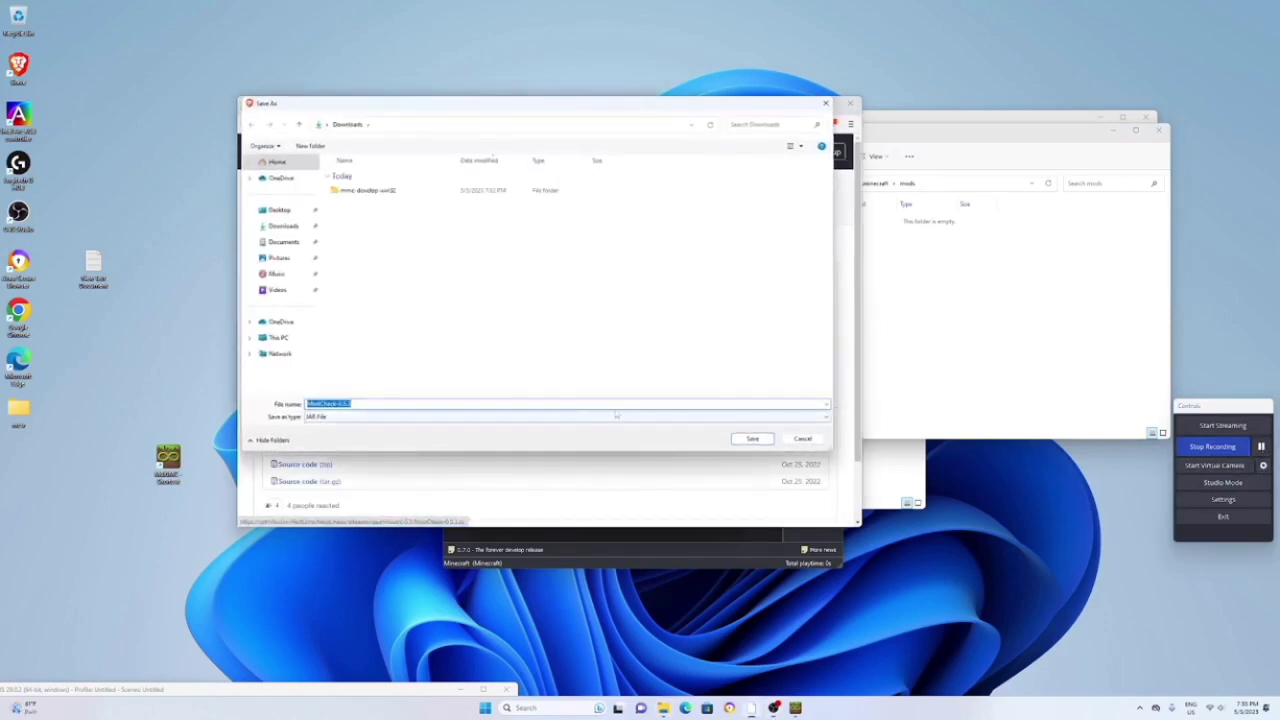
{"action": "left_click", "coordinate": [746, 437]}
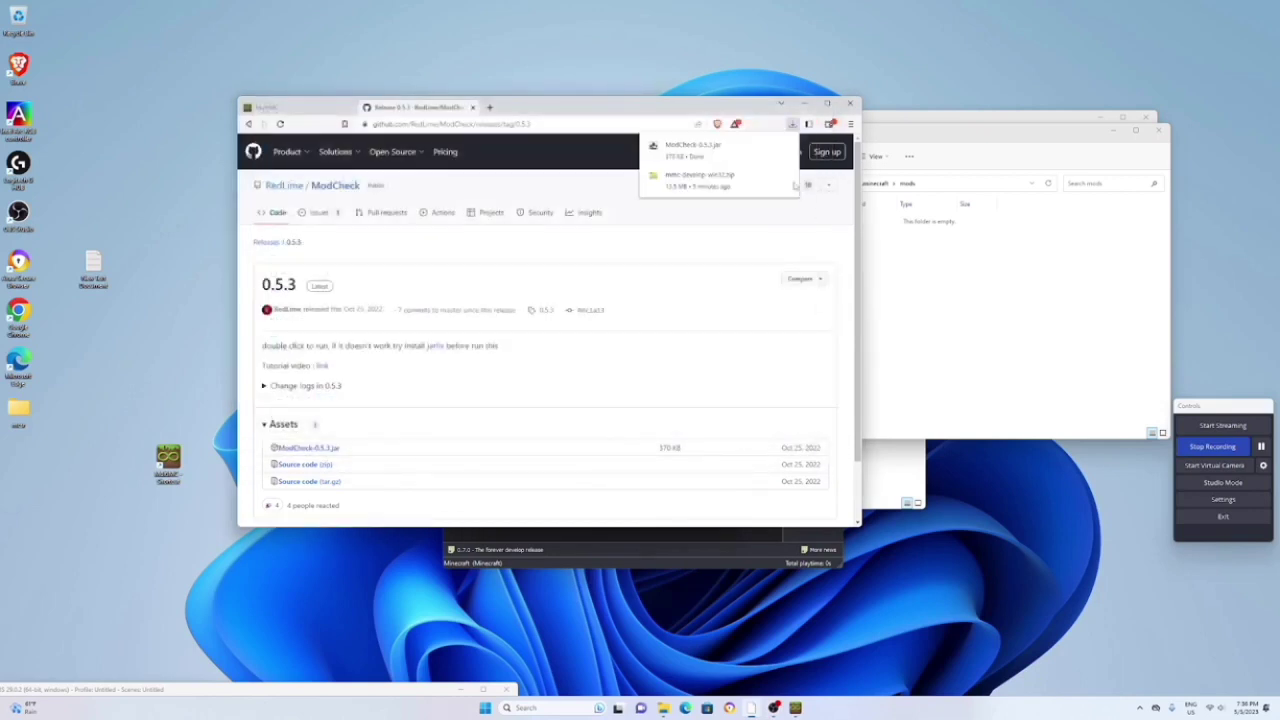
{"action": "left_click", "coordinate": [753, 150]}
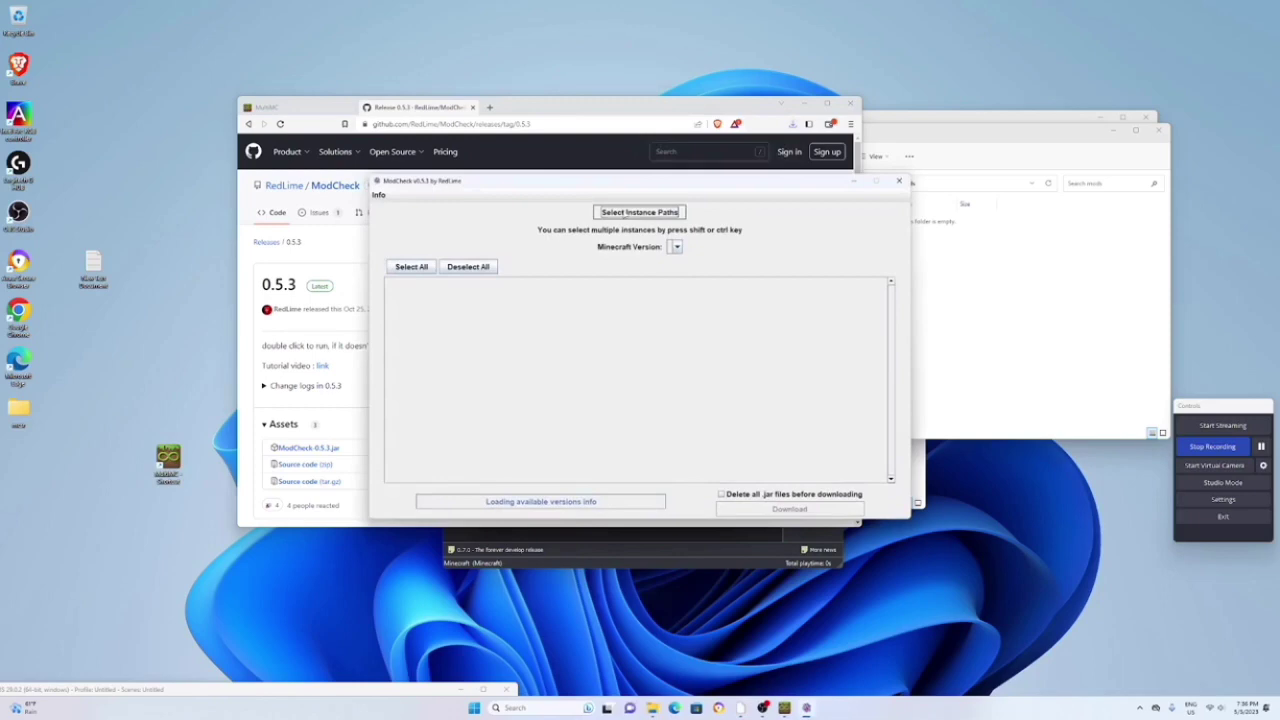
- Select the practice instance's .minecraft\mods folder as ModCheck's instance path and set the Minecraft version to 1.16.5
{"action": "left_click", "coordinate": [639, 212]}
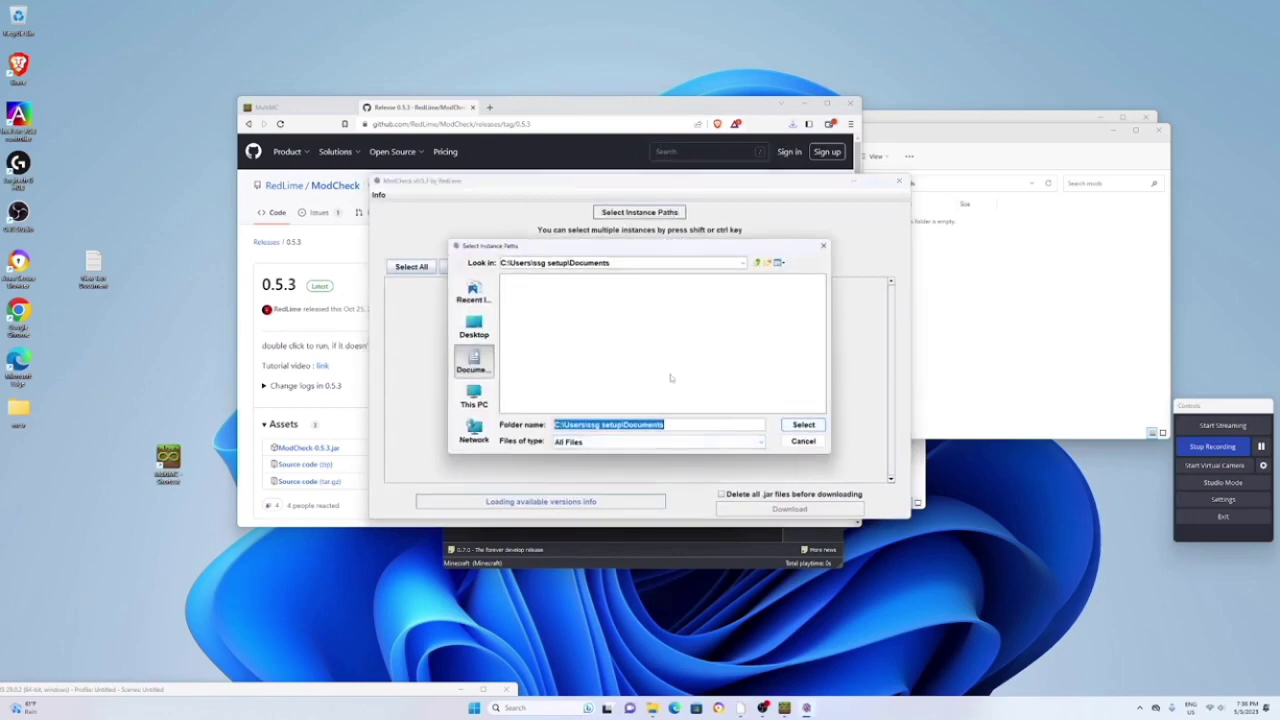
{"action": "left_click", "coordinate": [679, 424]}
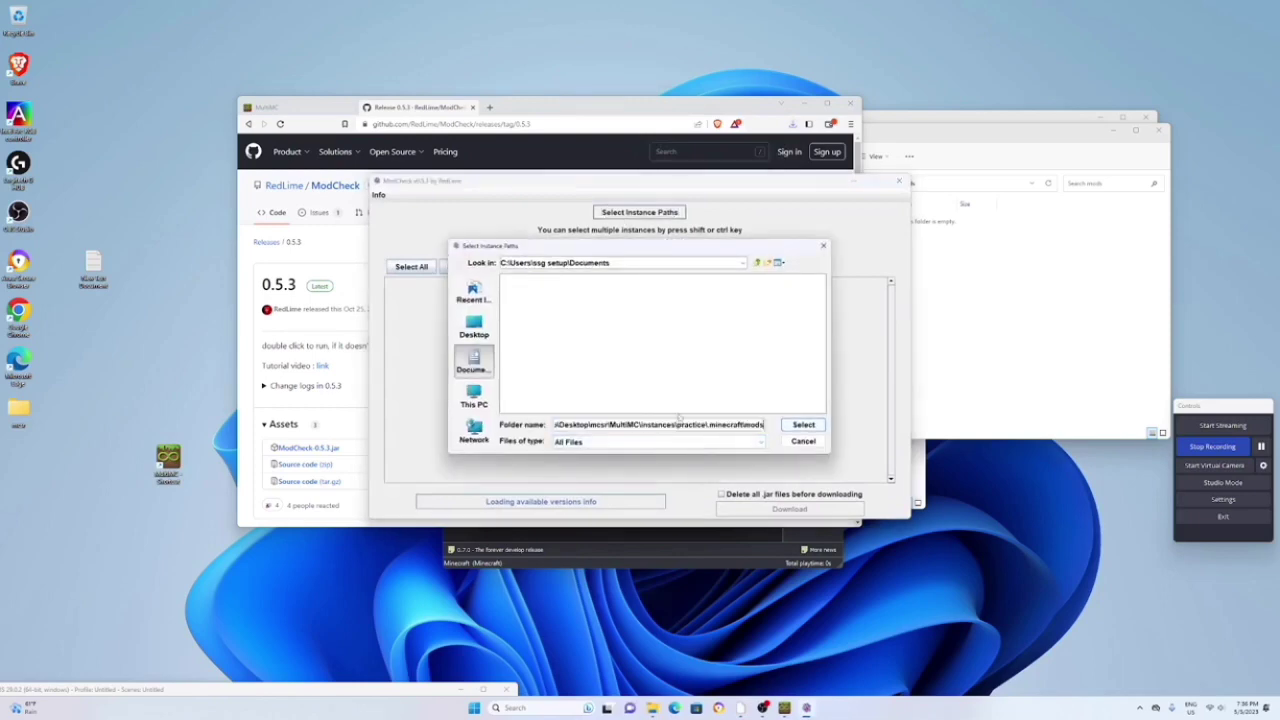
{"action": "left_click", "coordinate": [803, 424]}
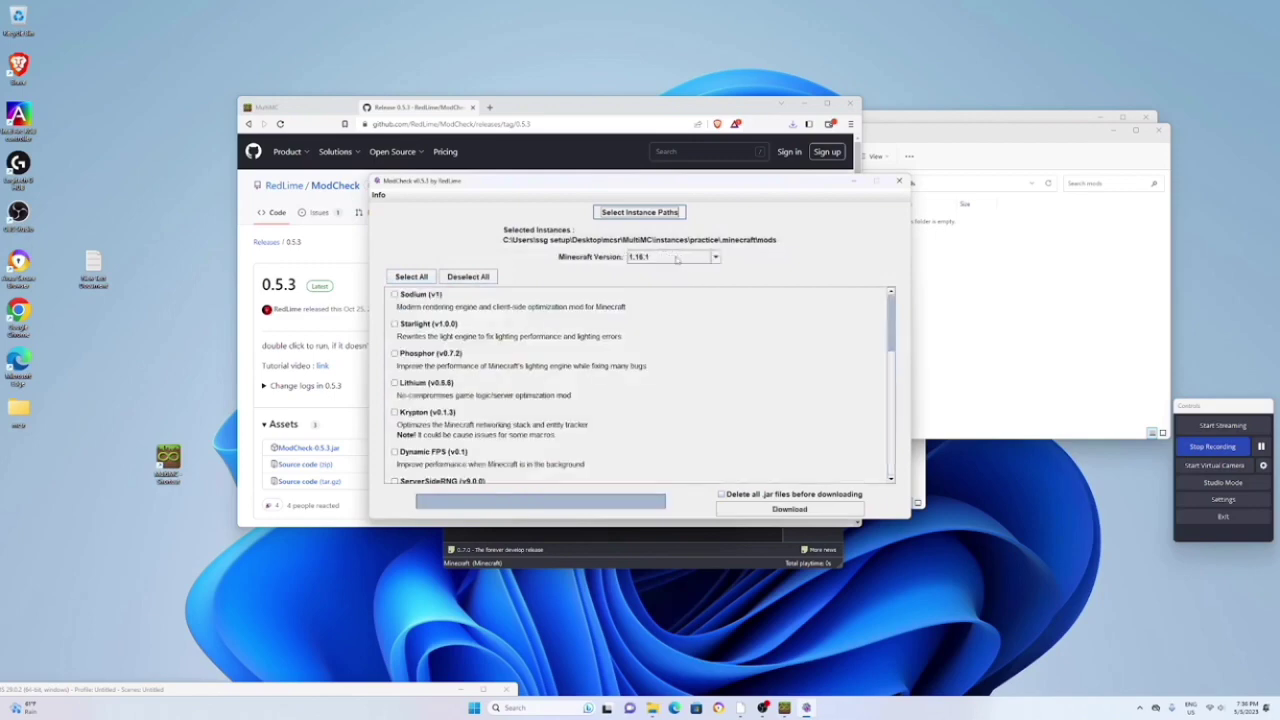
{"action": "left_click", "coordinate": [675, 259]}
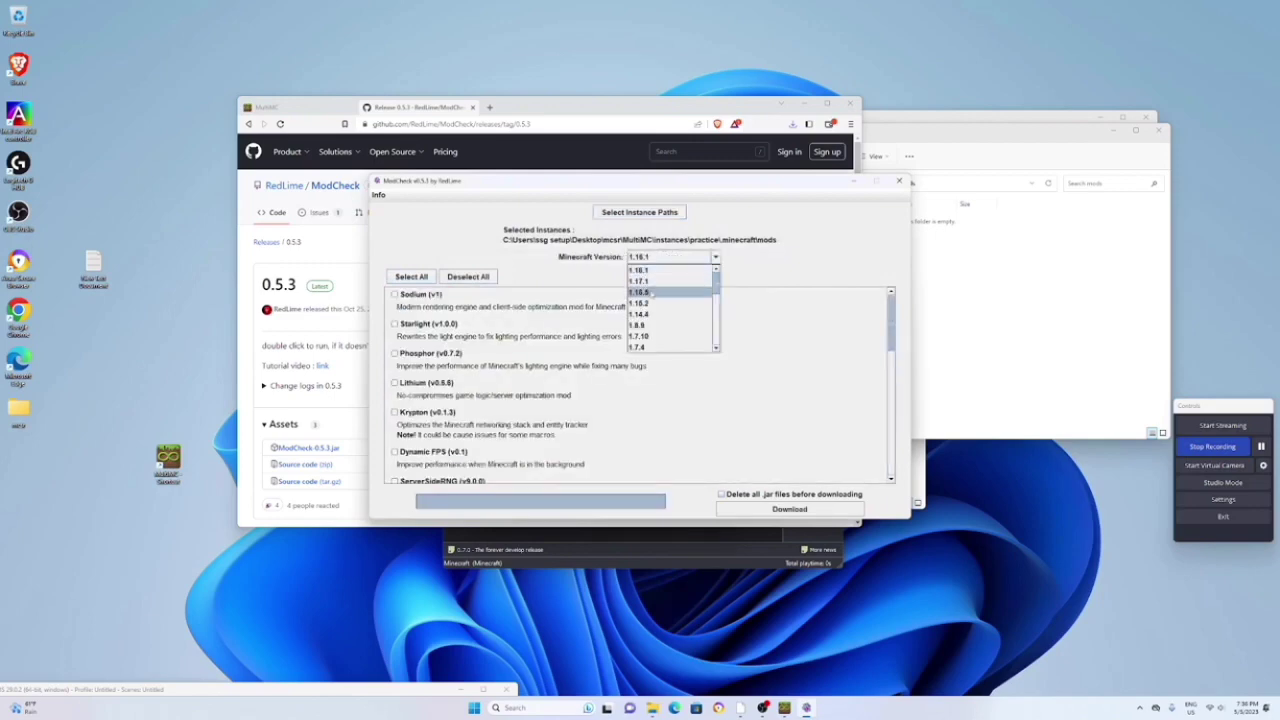
{"action": "left_click", "coordinate": [645, 294]}
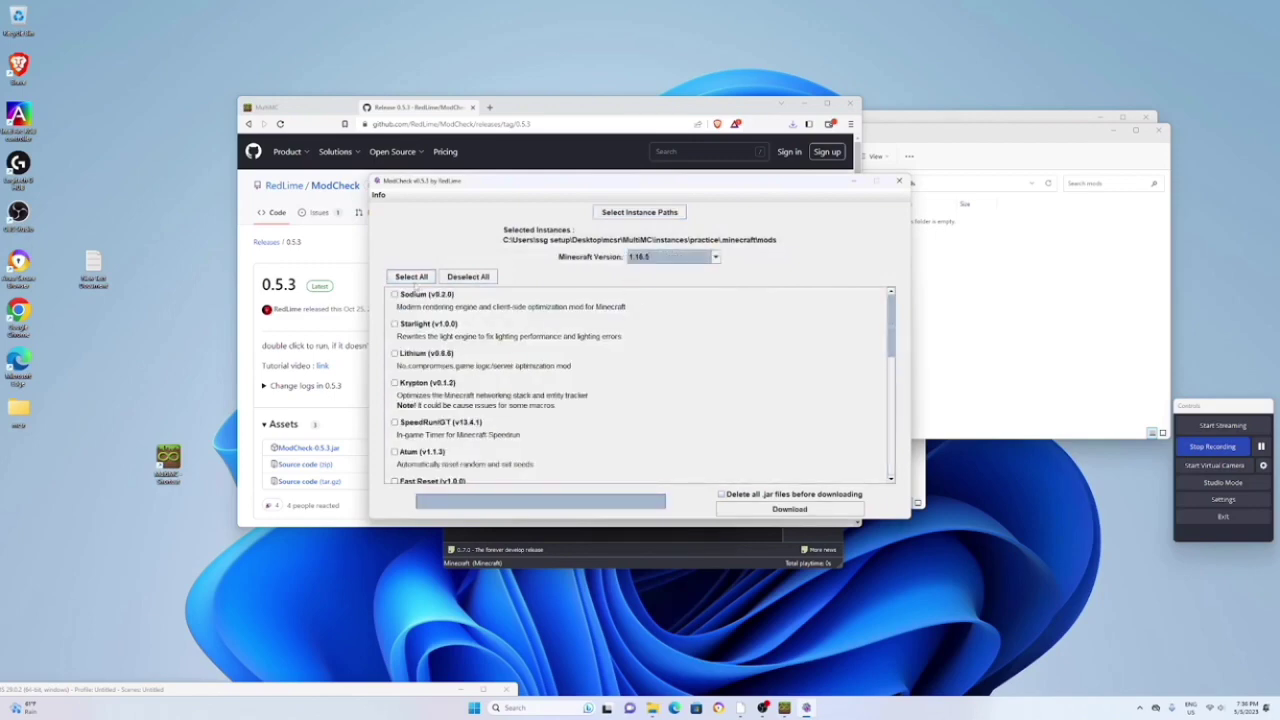
- Mark all mods for installation in ModCheck, acknowledge the warning, and add Starlight to the selection
{"action": "left_click", "coordinate": [413, 281]}
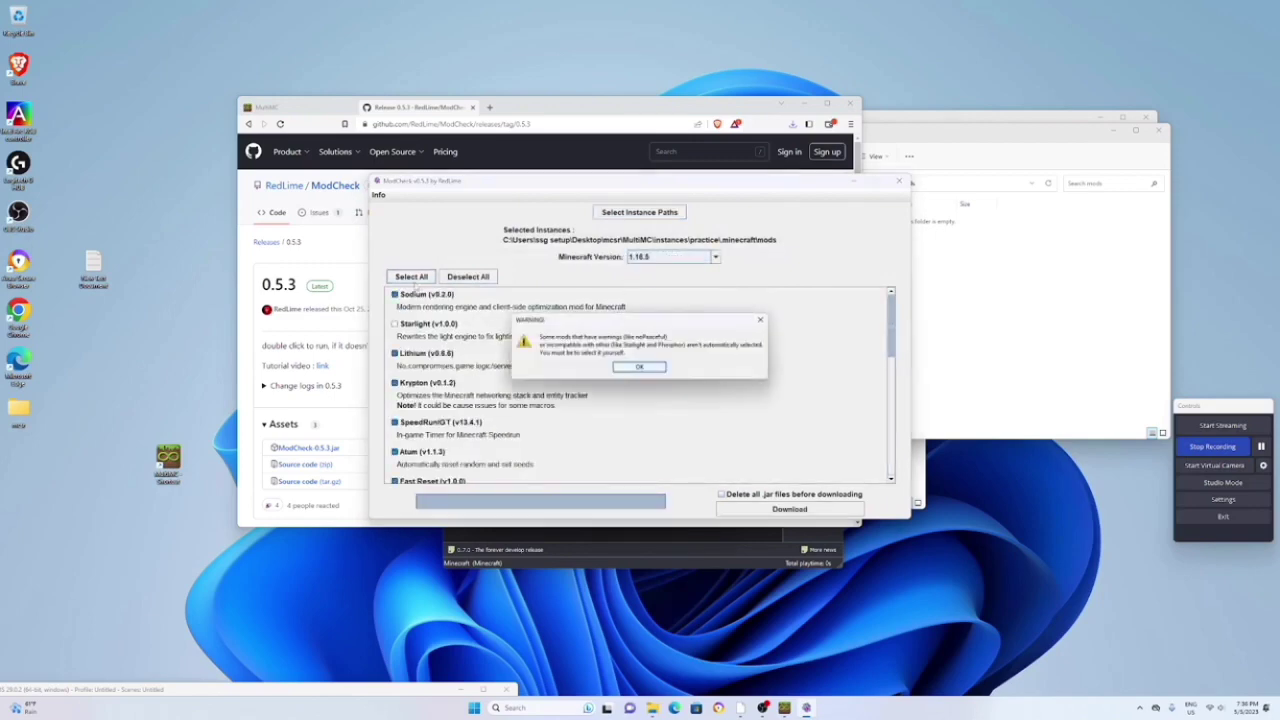
{"action": "left_click", "coordinate": [640, 367]}
{"action": "left_click", "coordinate": [396, 326]}
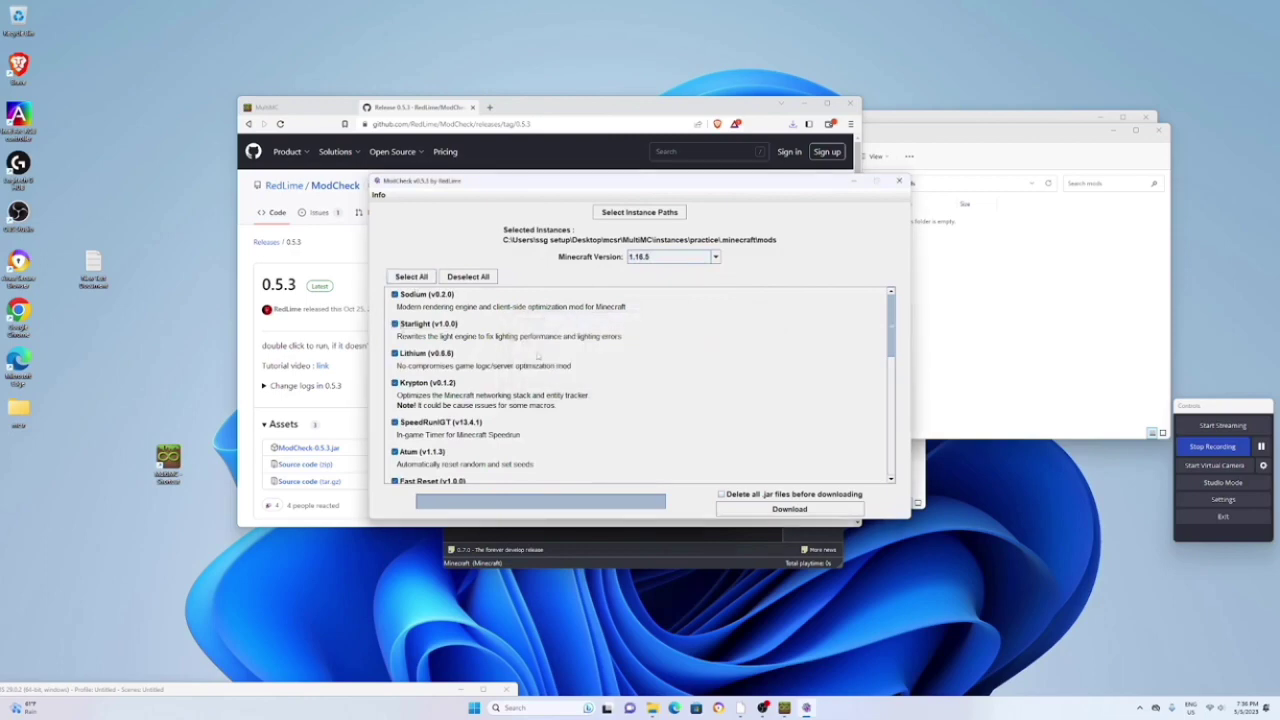
- Exclude LazyStronghold from the mod selection and include SleepBackground
{"action": "scroll", "coordinate": [405, 335], "scroll_direction": "down", "scroll_amount": 1}
{"action": "scroll", "coordinate": [409, 338], "scroll_direction": "down", "scroll_amount": 3}
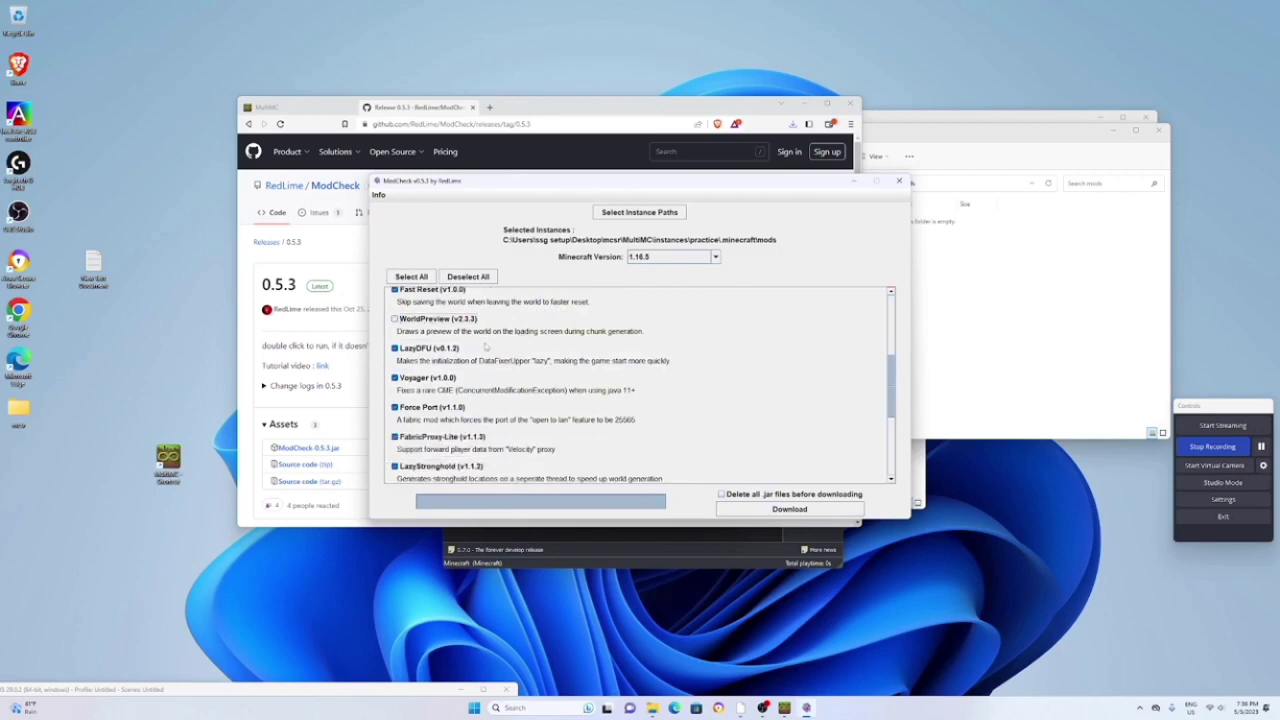
{"action": "scroll", "coordinate": [481, 389], "scroll_direction": "down", "scroll_amount": 2}
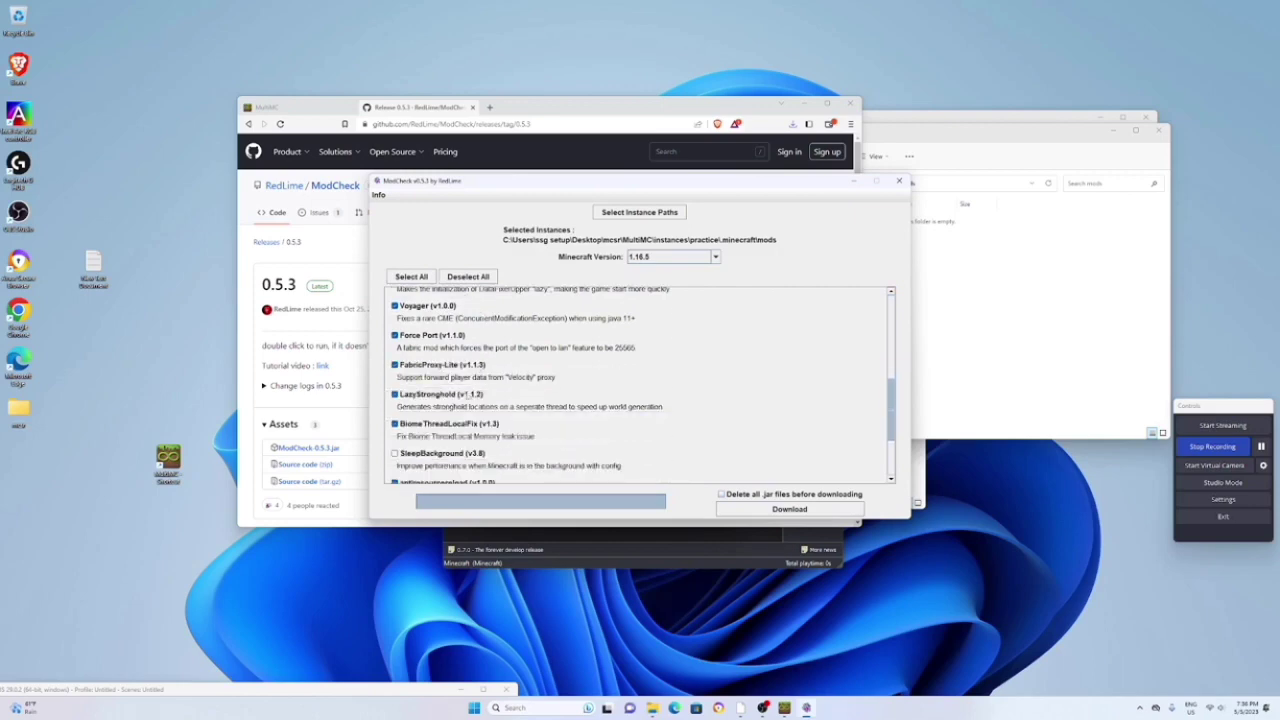
{"action": "left_click", "coordinate": [439, 396]}
{"action": "scroll", "coordinate": [555, 395], "scroll_direction": "up", "scroll_amount": 1}
{"action": "scroll", "coordinate": [556, 395], "scroll_direction": "down", "scroll_amount": 2}
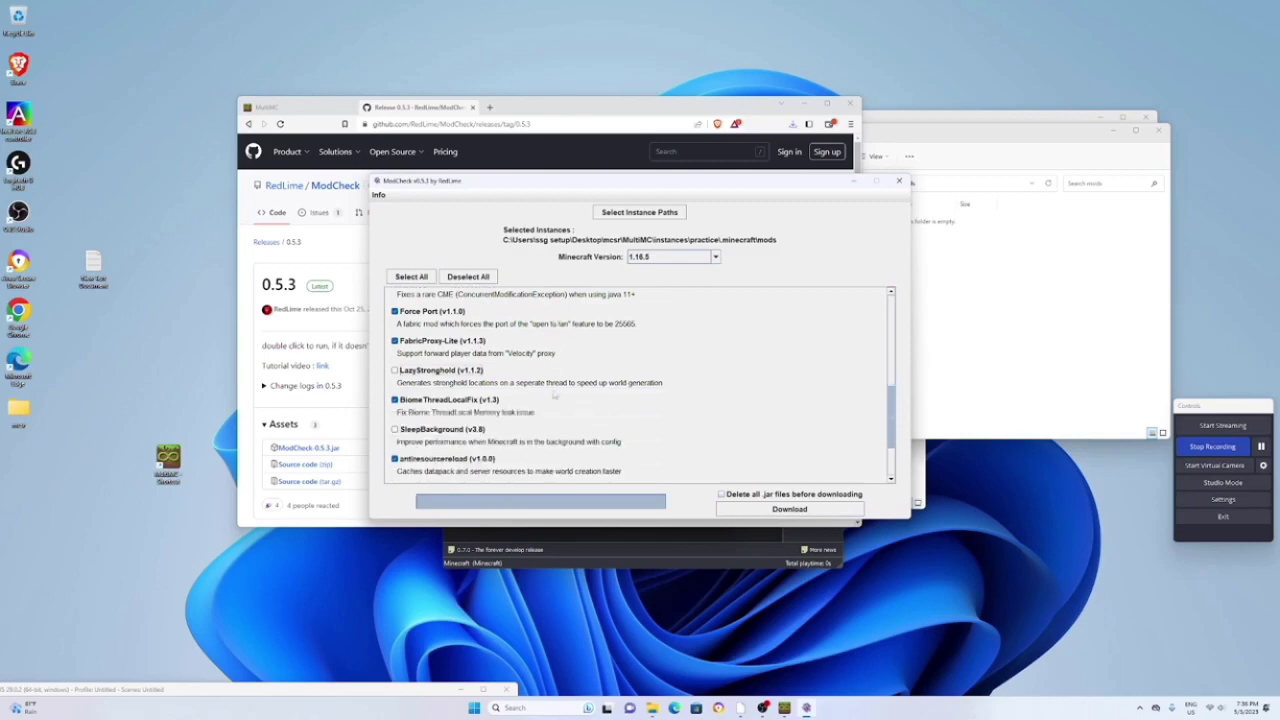
{"action": "scroll", "coordinate": [553, 395], "scroll_direction": "down", "scroll_amount": 1}
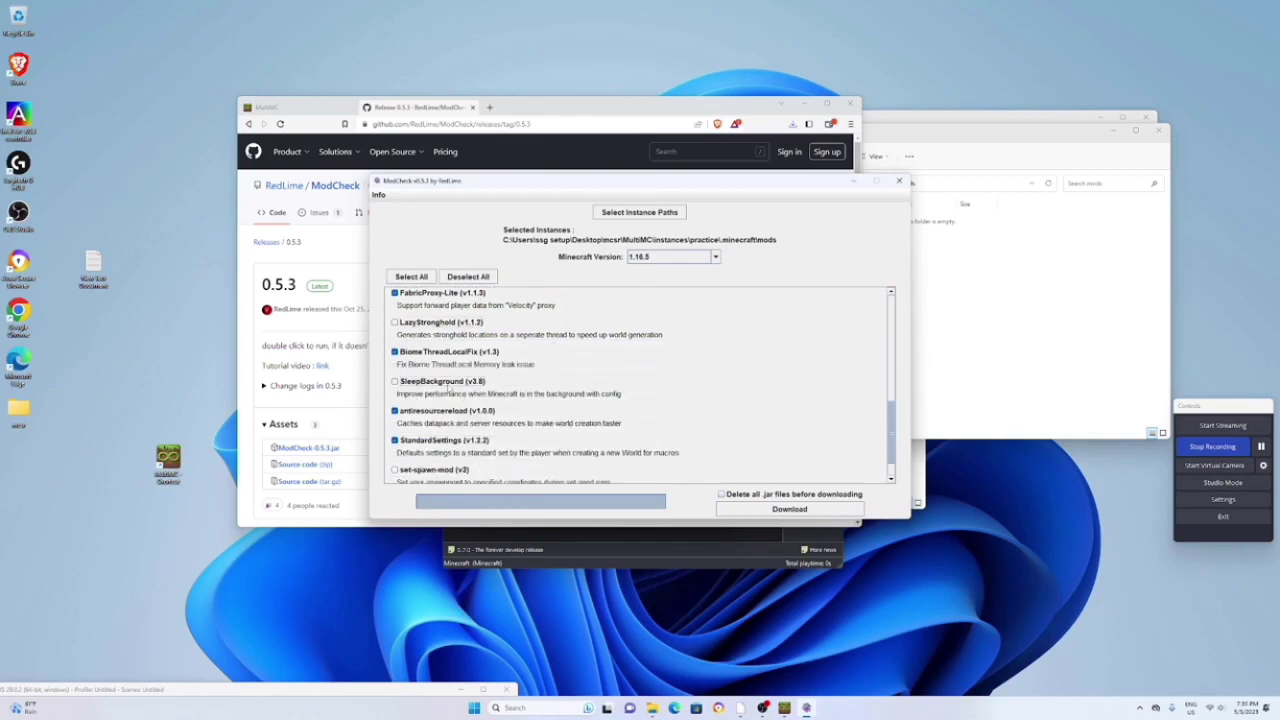
{"action": "left_click", "coordinate": [447, 385]}
{"action": "scroll", "coordinate": [526, 397], "scroll_direction": "down", "scroll_amount": 2}
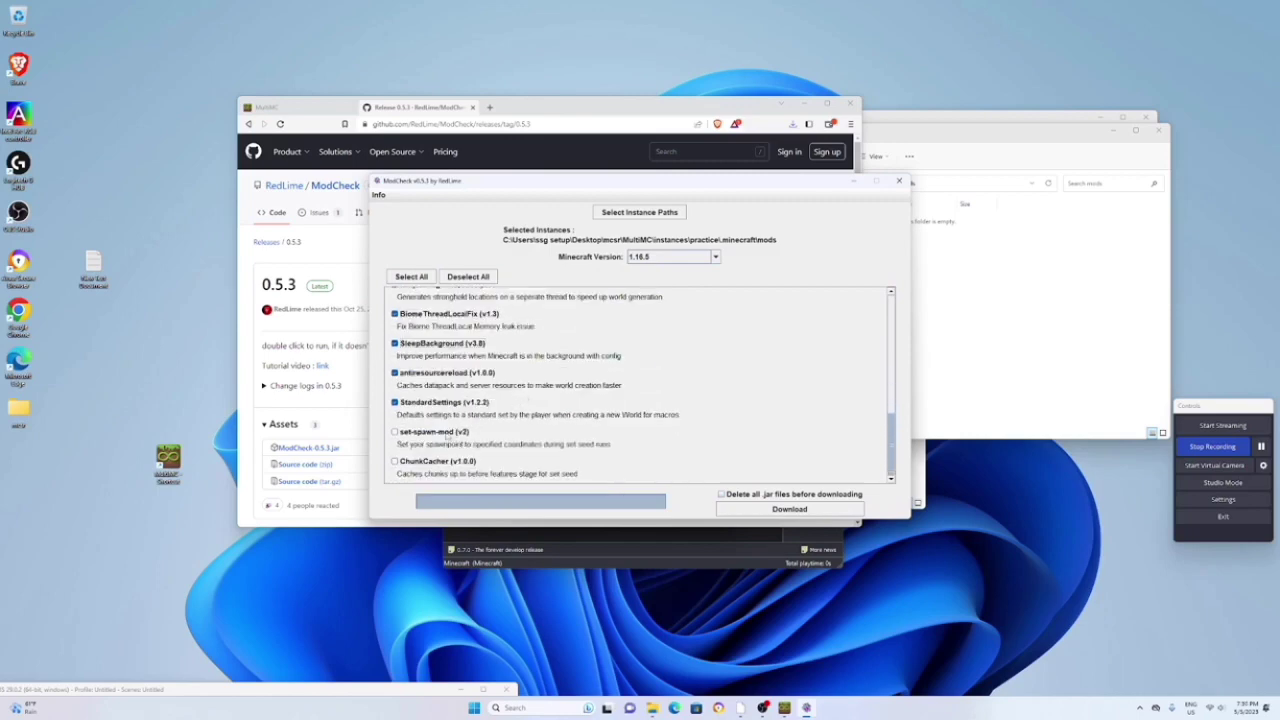
- Add set-spawn-mod and ChunkCacher to the mod selection, accepting their warnings
{"action": "left_click", "coordinate": [447, 434]}
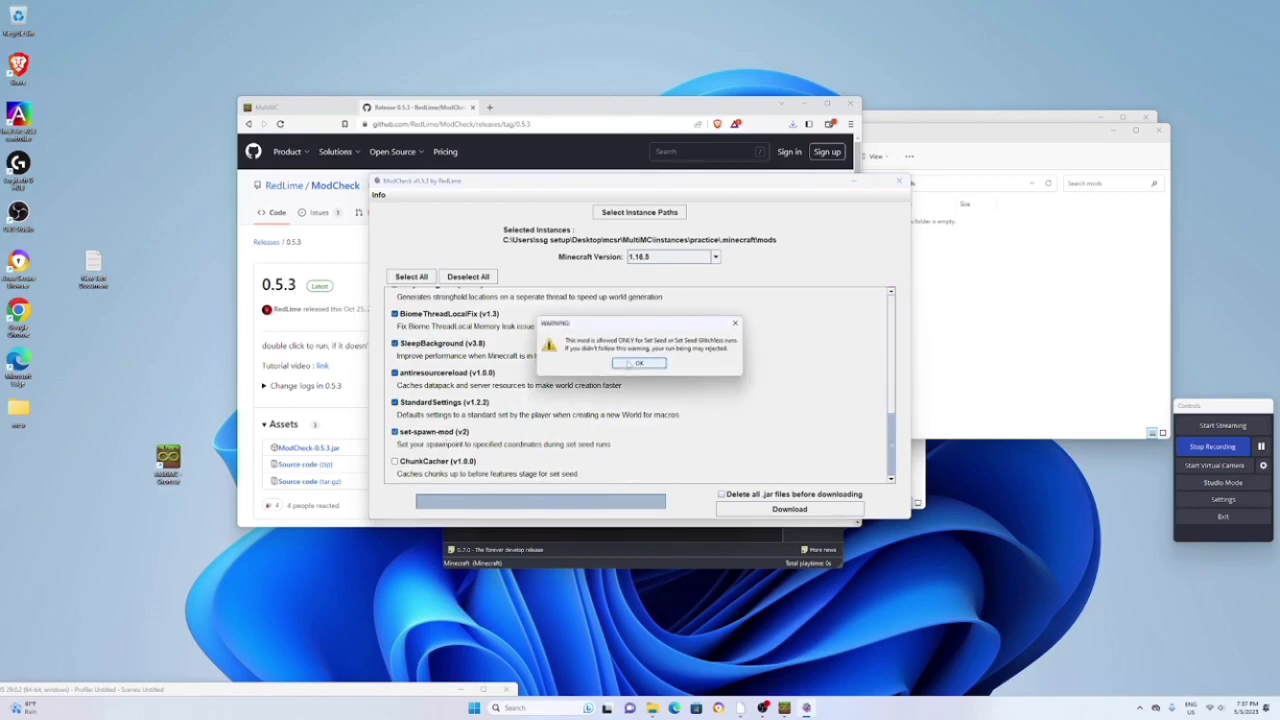
{"action": "left_click", "coordinate": [630, 363]}
{"action": "left_click", "coordinate": [405, 464]}
{"action": "left_click", "coordinate": [648, 364]}
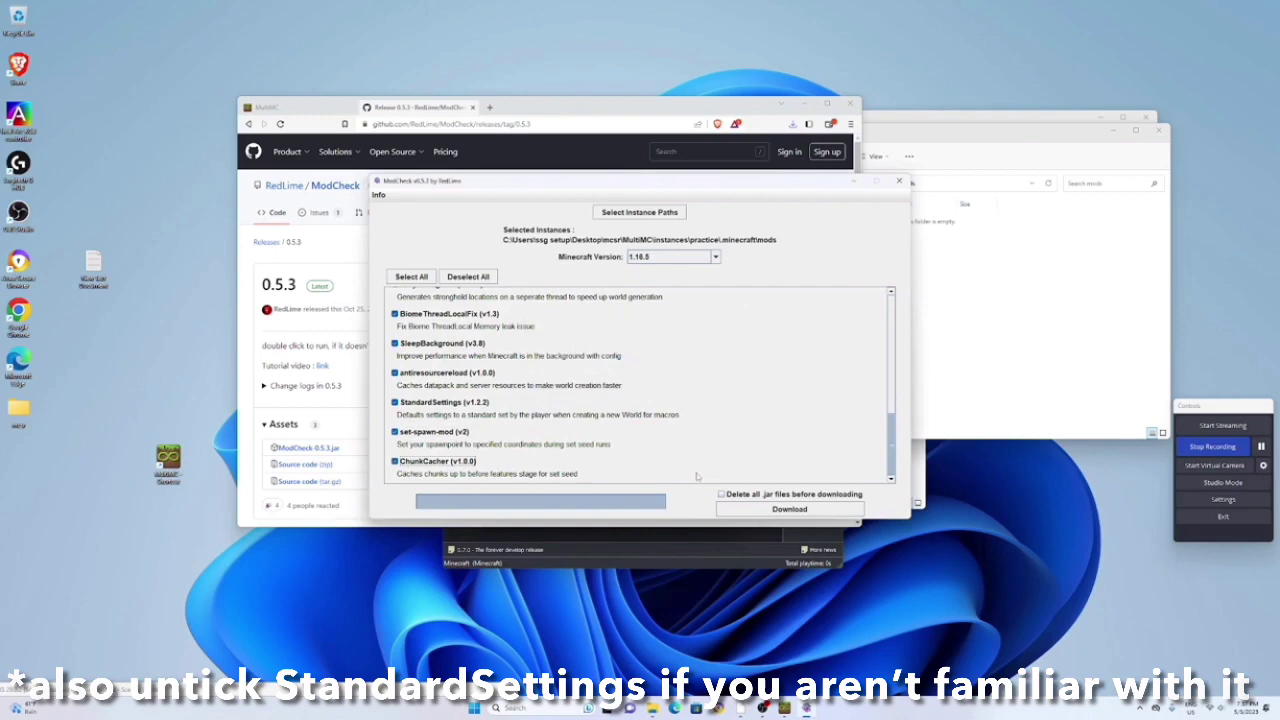
- Download the selected mods into the practice instance's mods folder, confirming the directory prompt
{"action": "left_click", "coordinate": [740, 509]}
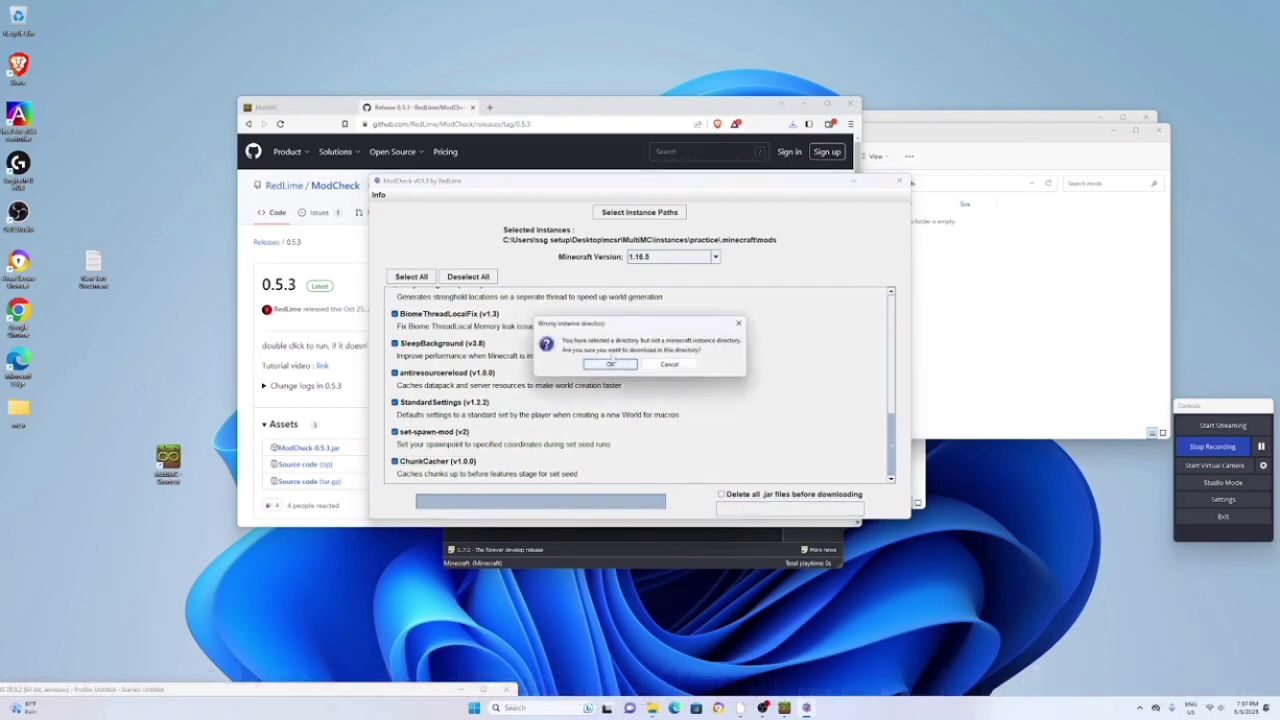
{"action": "left_click", "coordinate": [612, 363]}
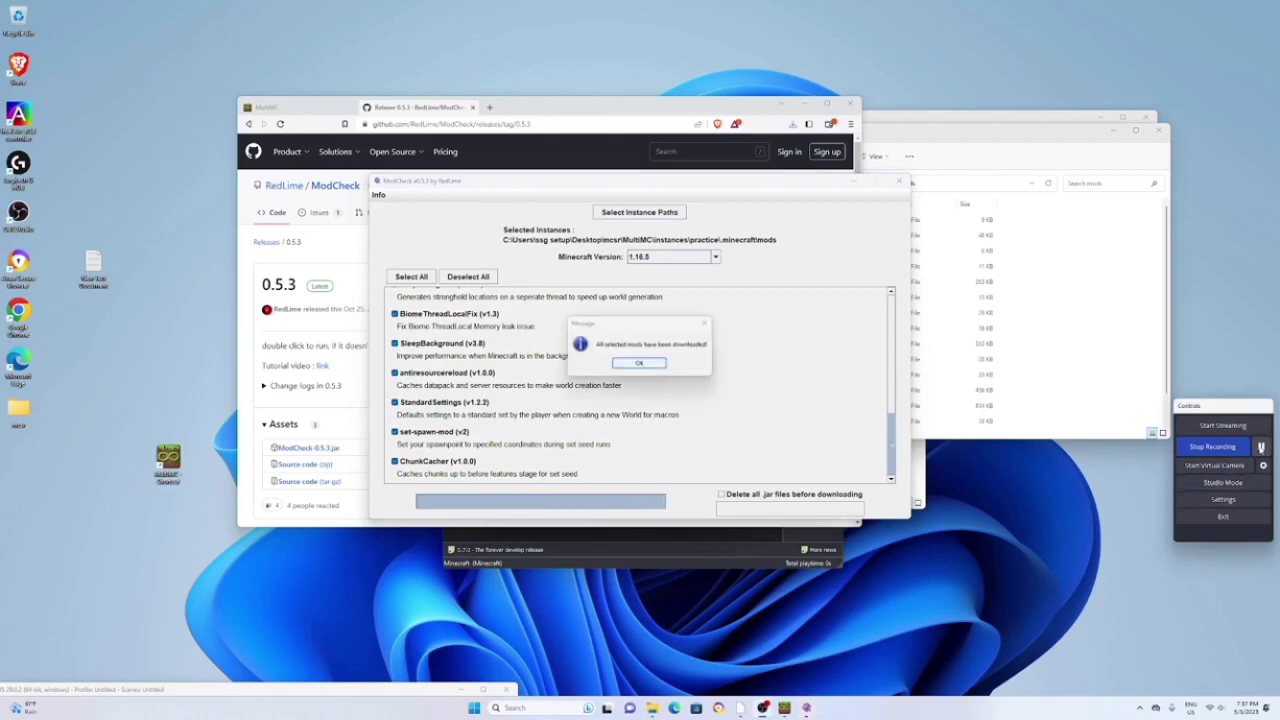
{"action": "key", "text": "Return"}
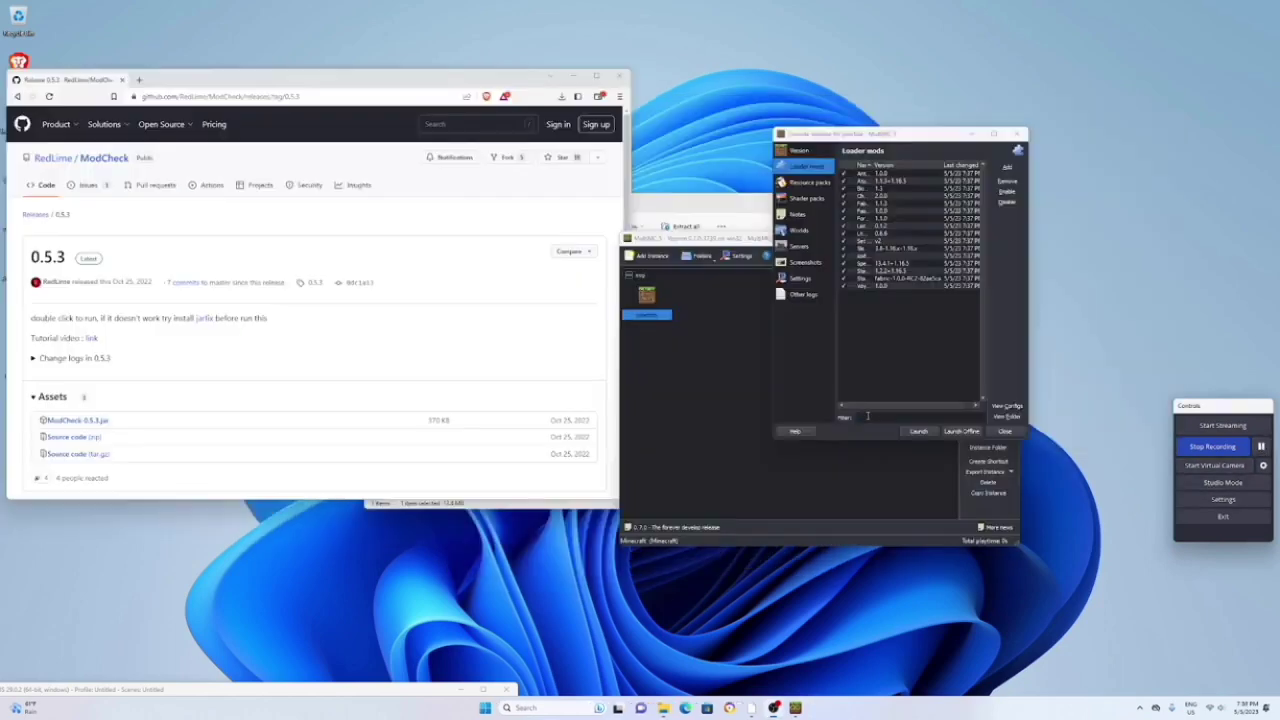
- Launch the practice instance, check that the game's options open, and quit the game
{"action": "left_click", "coordinate": [920, 432]}
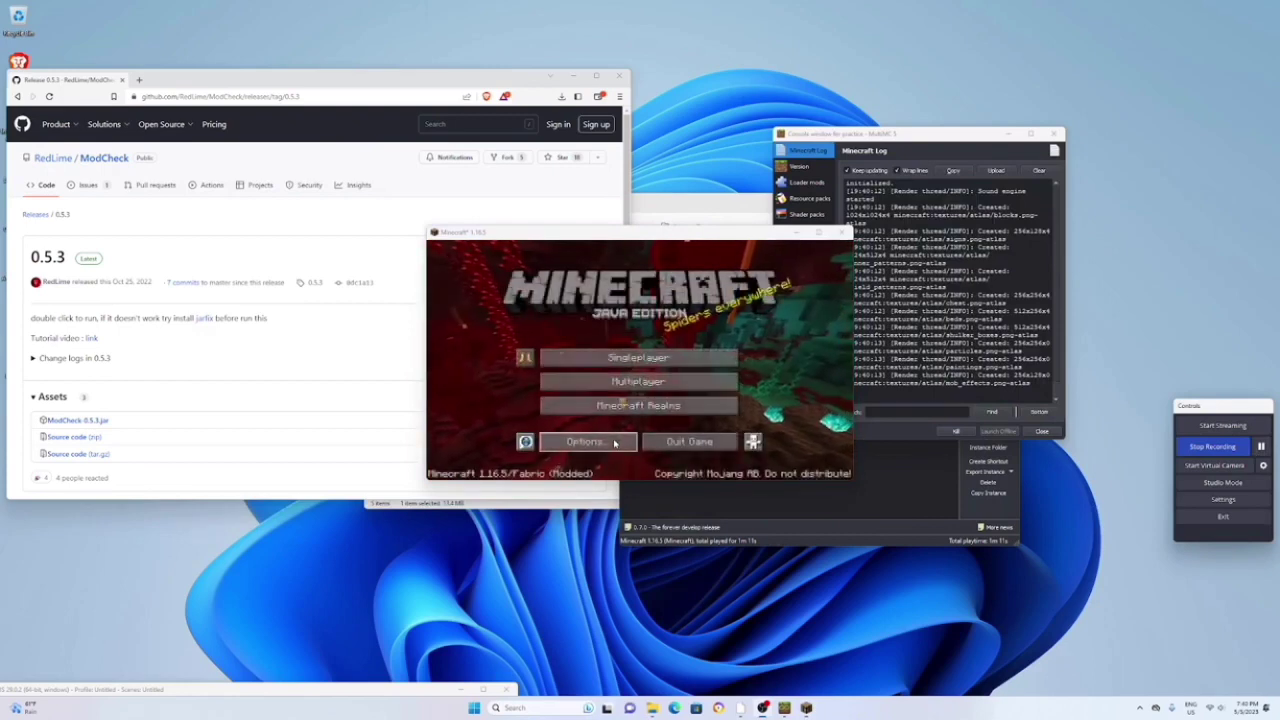
{"action": "left_click", "coordinate": [614, 443]}
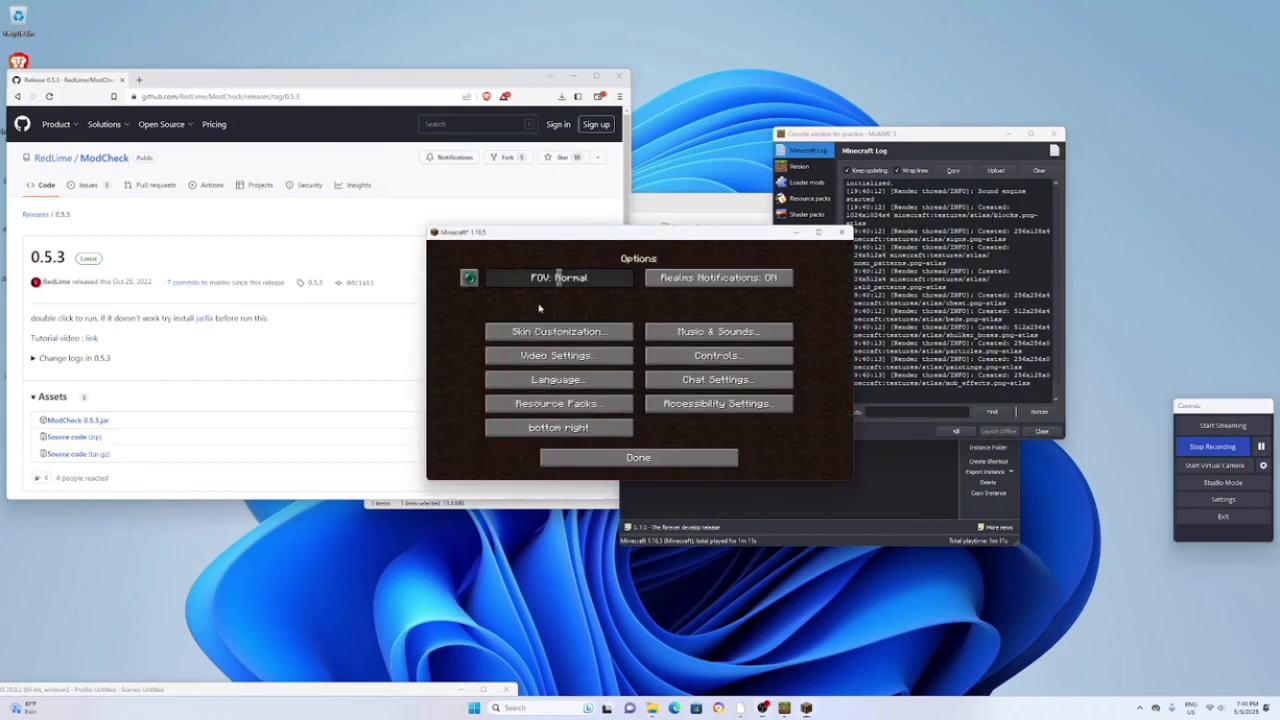
{"action": "left_click", "coordinate": [636, 457]}
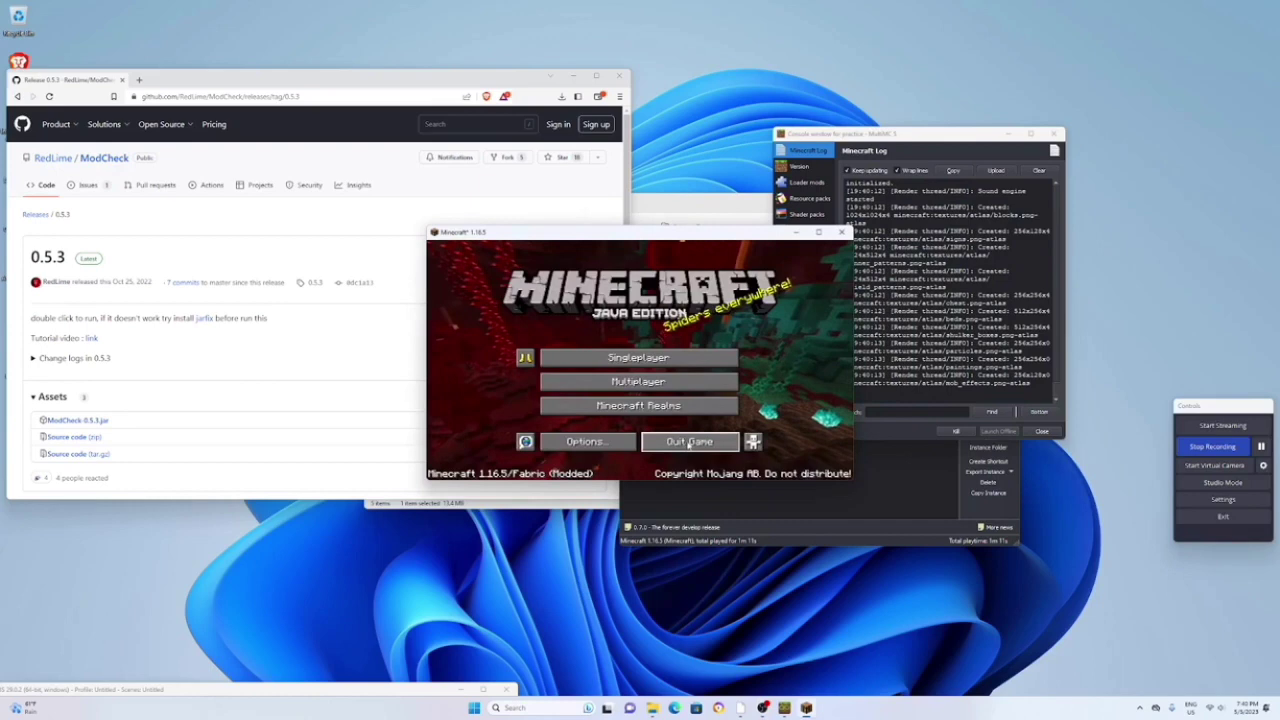
{"action": "left_click", "coordinate": [689, 443]}
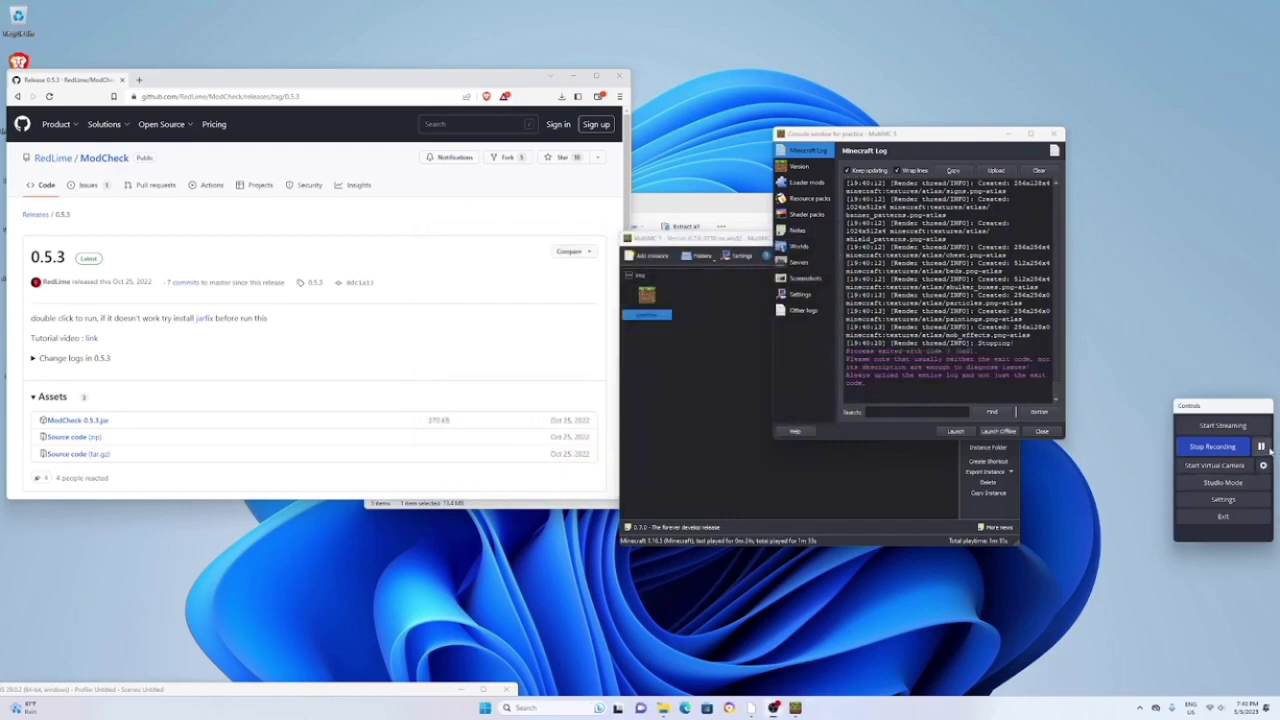
- Open the options text file in the practice instance's .minecraft folder and set gamma to 5.0
{"action": "left_click", "coordinate": [802, 168]}
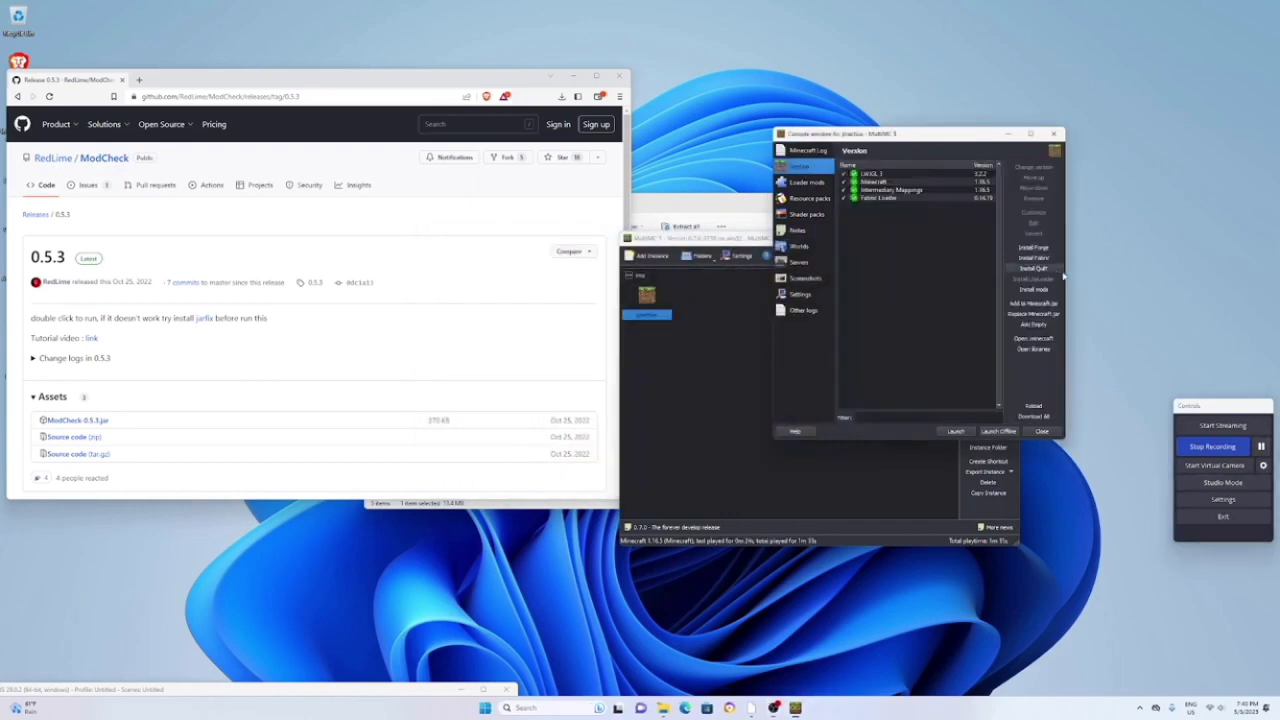
{"action": "left_click", "coordinate": [1043, 339]}
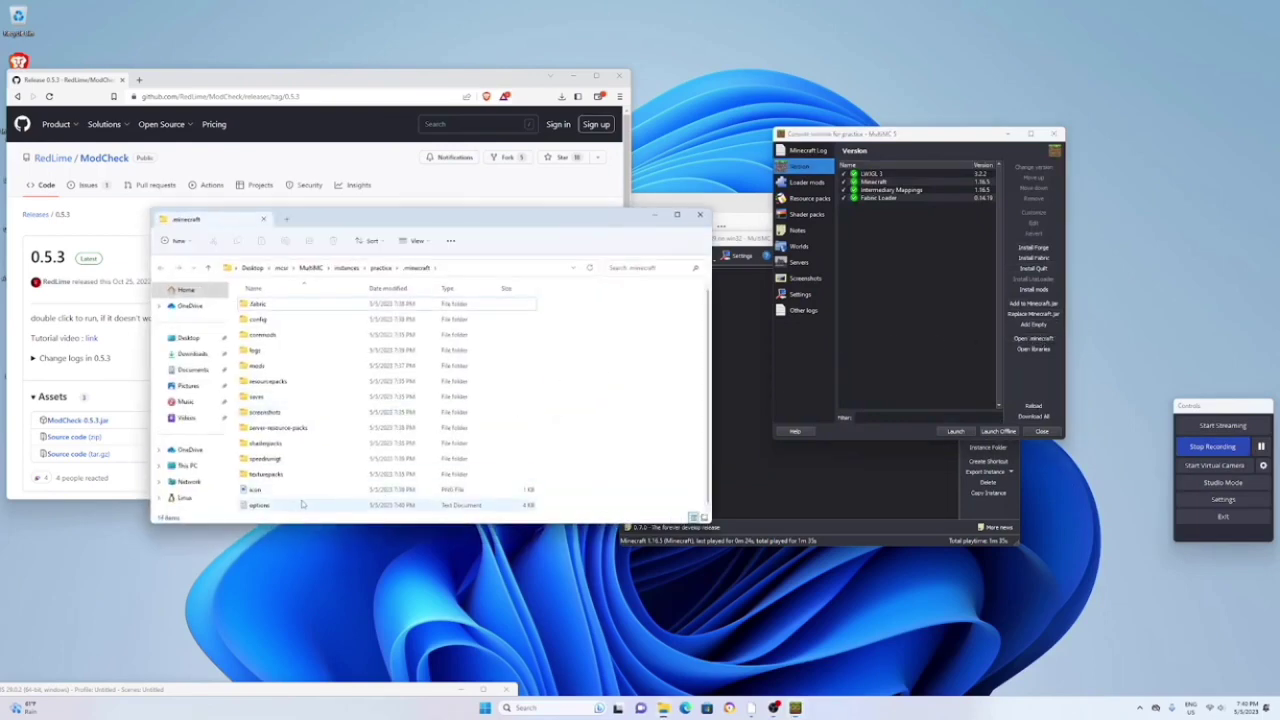
{"action": "double_click", "coordinate": [299, 504]}
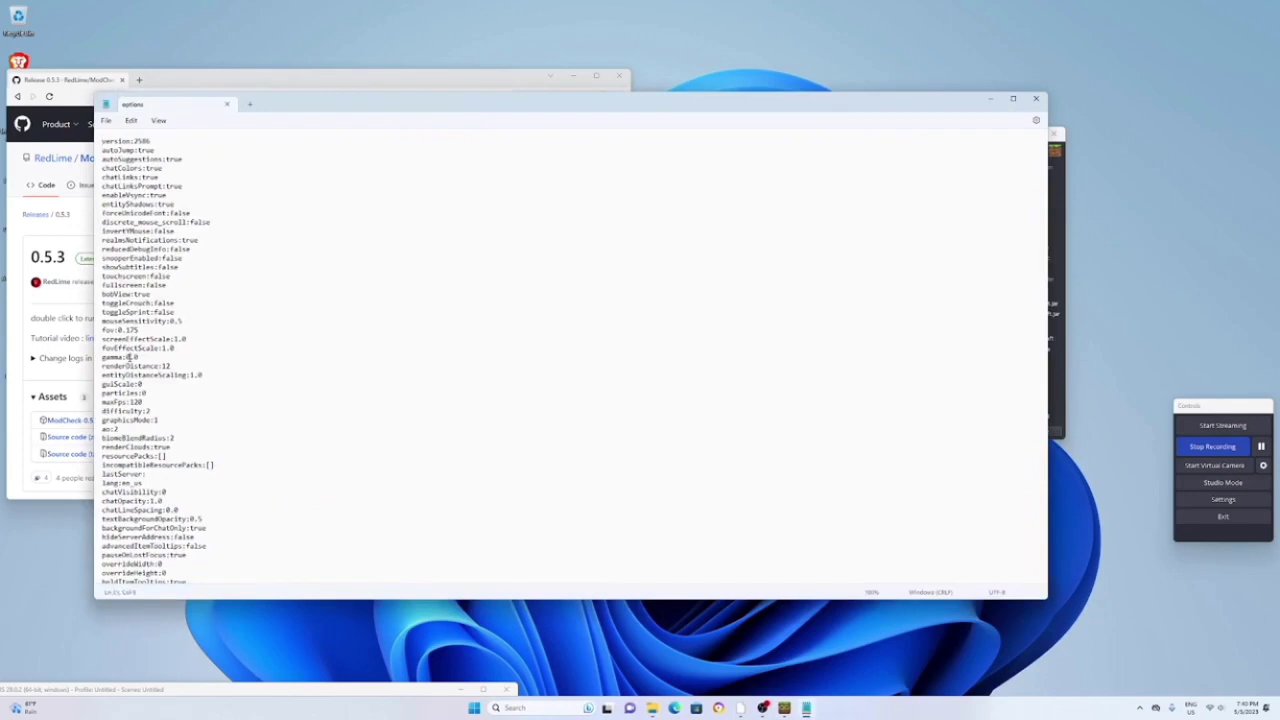
{"action": "key", "text": "BackSpace"}
{"action": "type", "text": "5"}
{"action": "left_click", "coordinate": [1036, 98]}
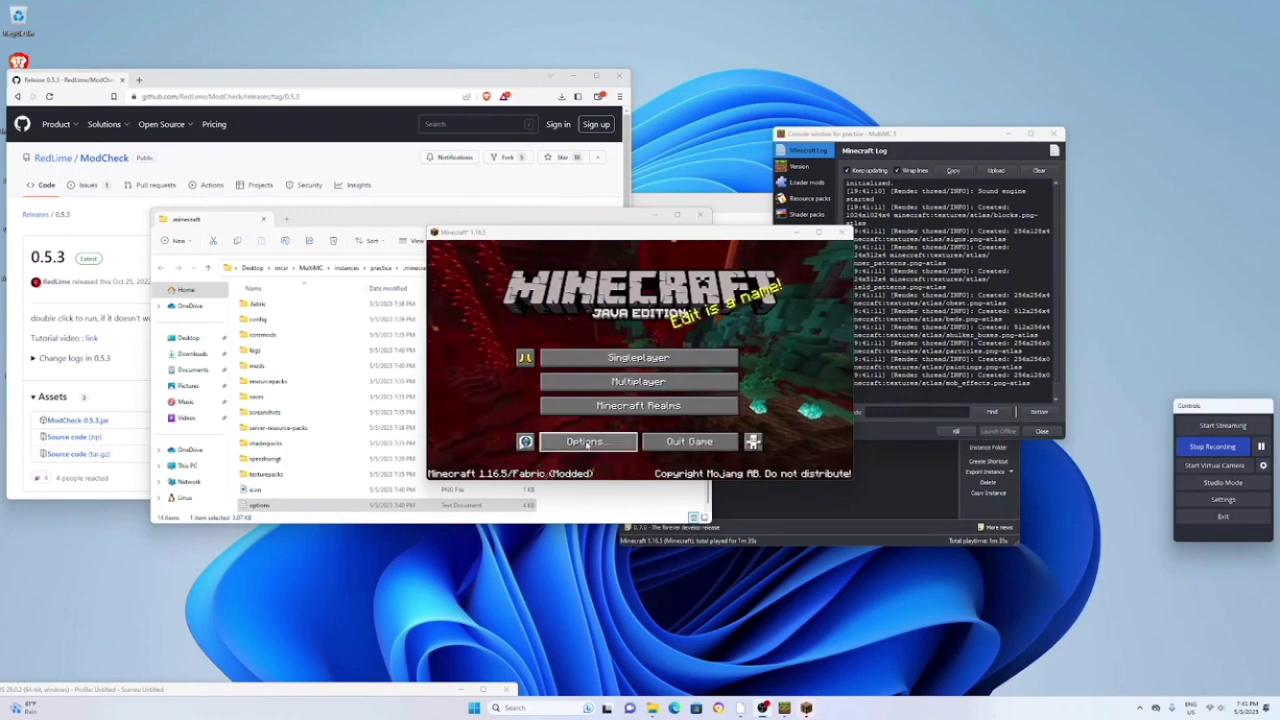
- In the relaunched game's options, turn the music volume all the way down and set the FOV to 95
{"action": "left_click", "coordinate": [585, 441]}
{"action": "left_click", "coordinate": [676, 336]}
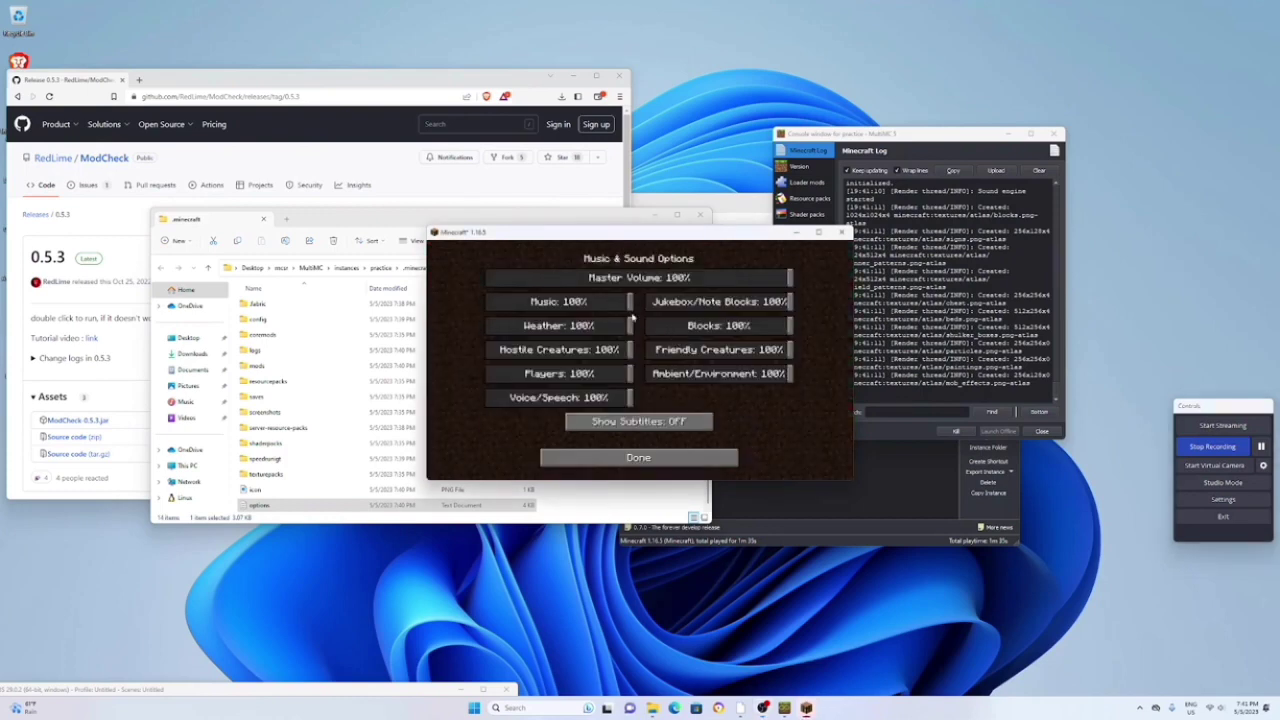
{"action": "left_click_drag", "start_coordinate": [623, 308], "coordinate": [474, 323]}
{"action": "left_click", "coordinate": [672, 457]}
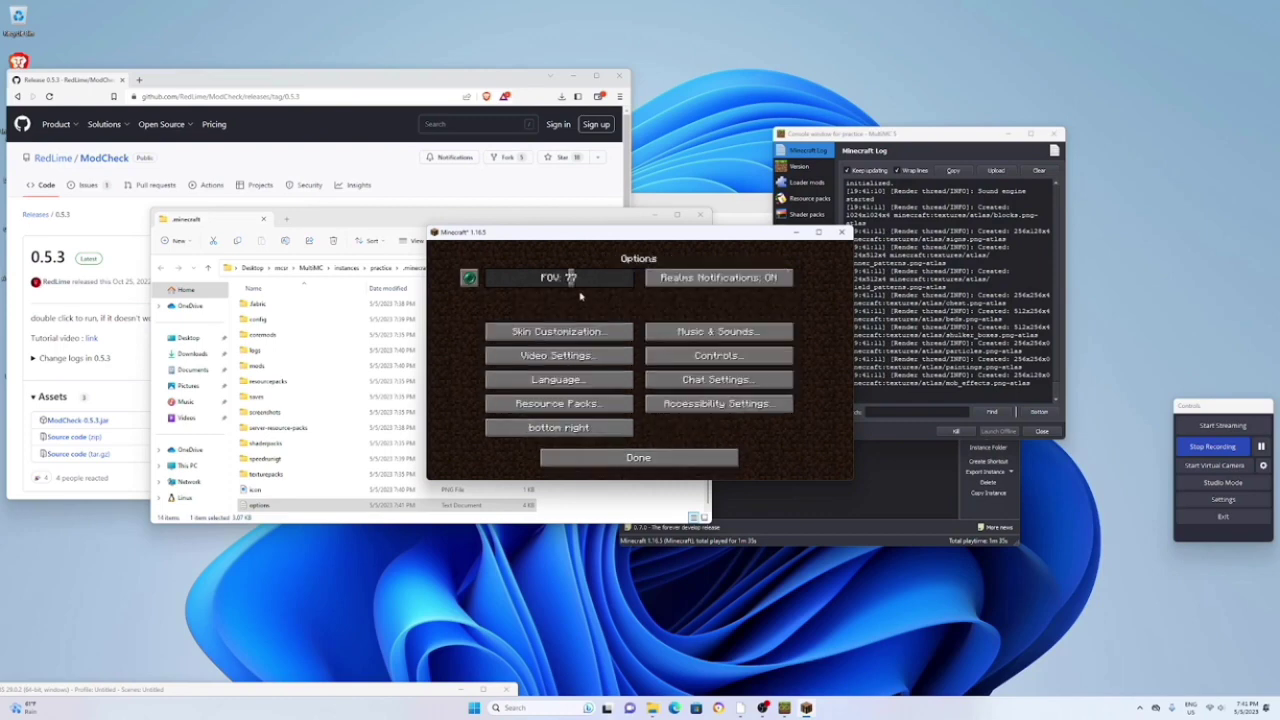
{"action": "left_click_drag", "start_coordinate": [570, 279], "coordinate": [603, 284]}
- Turn on Use Global Options in the Speedrun Options and confirm reloading the options
{"action": "left_click", "coordinate": [470, 279]}
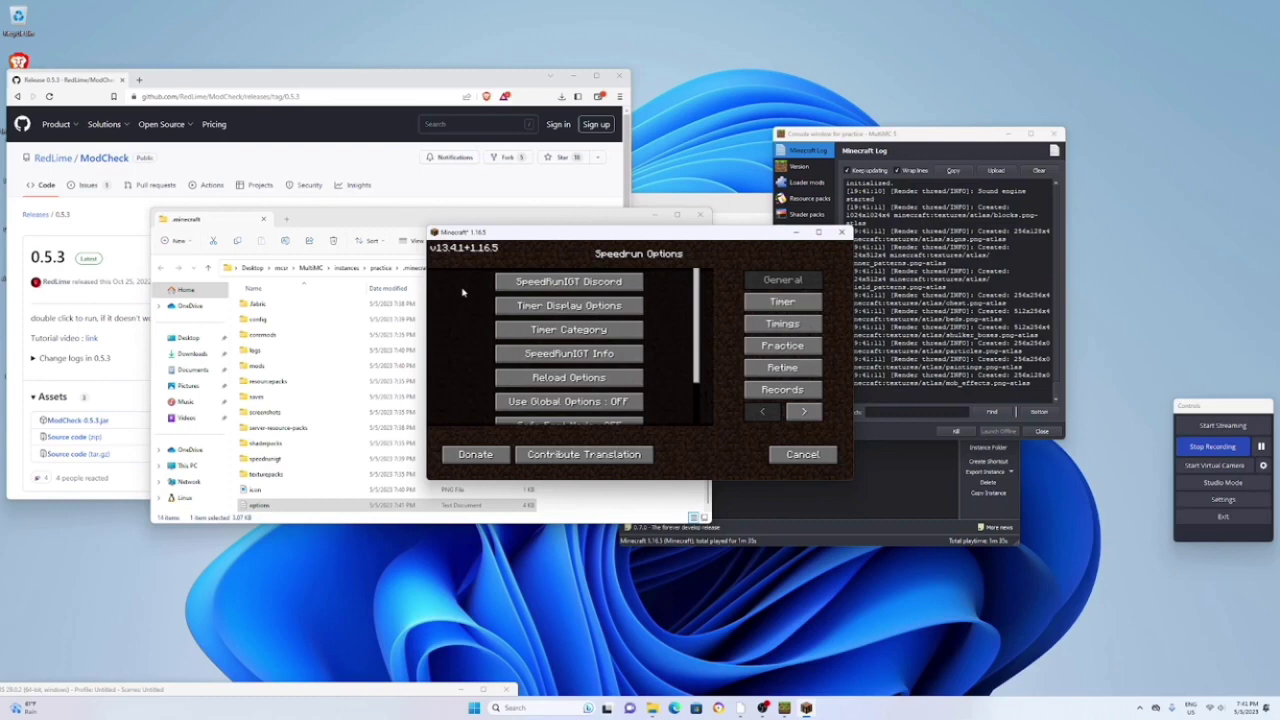
{"action": "scroll", "coordinate": [663, 377], "scroll_direction": "down", "scroll_amount": 2}
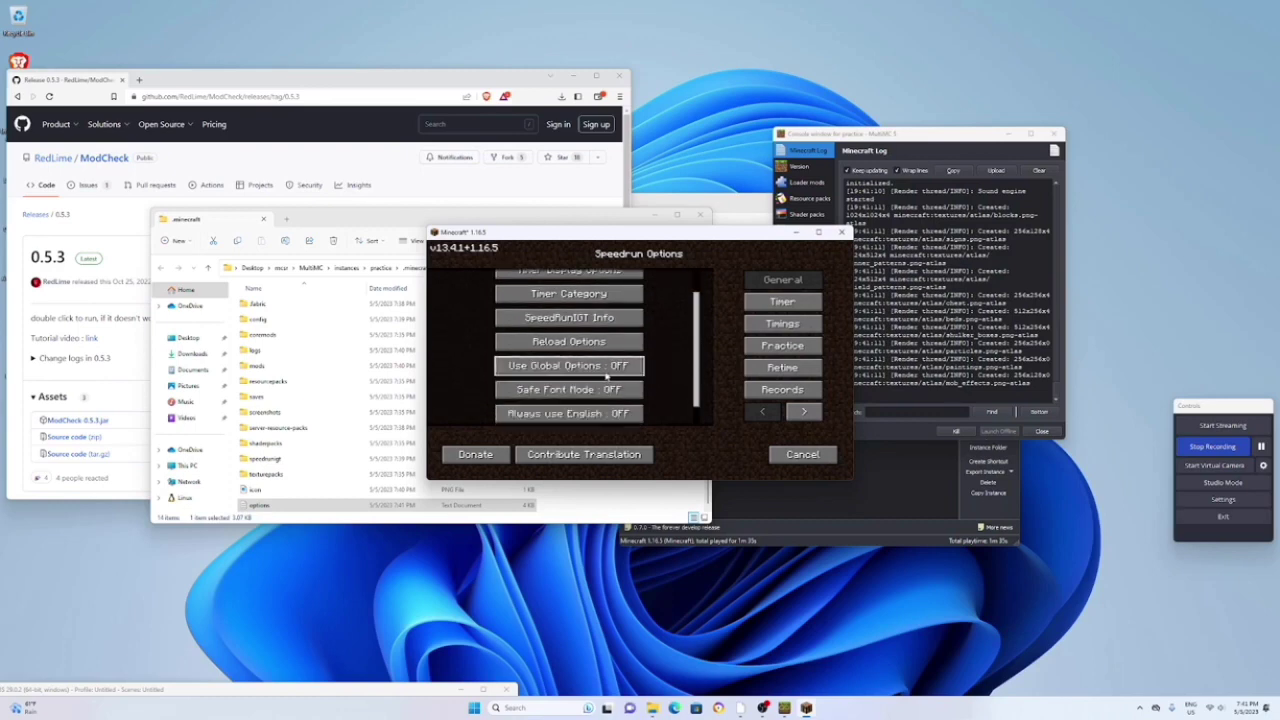
{"action": "left_click", "coordinate": [606, 374]}
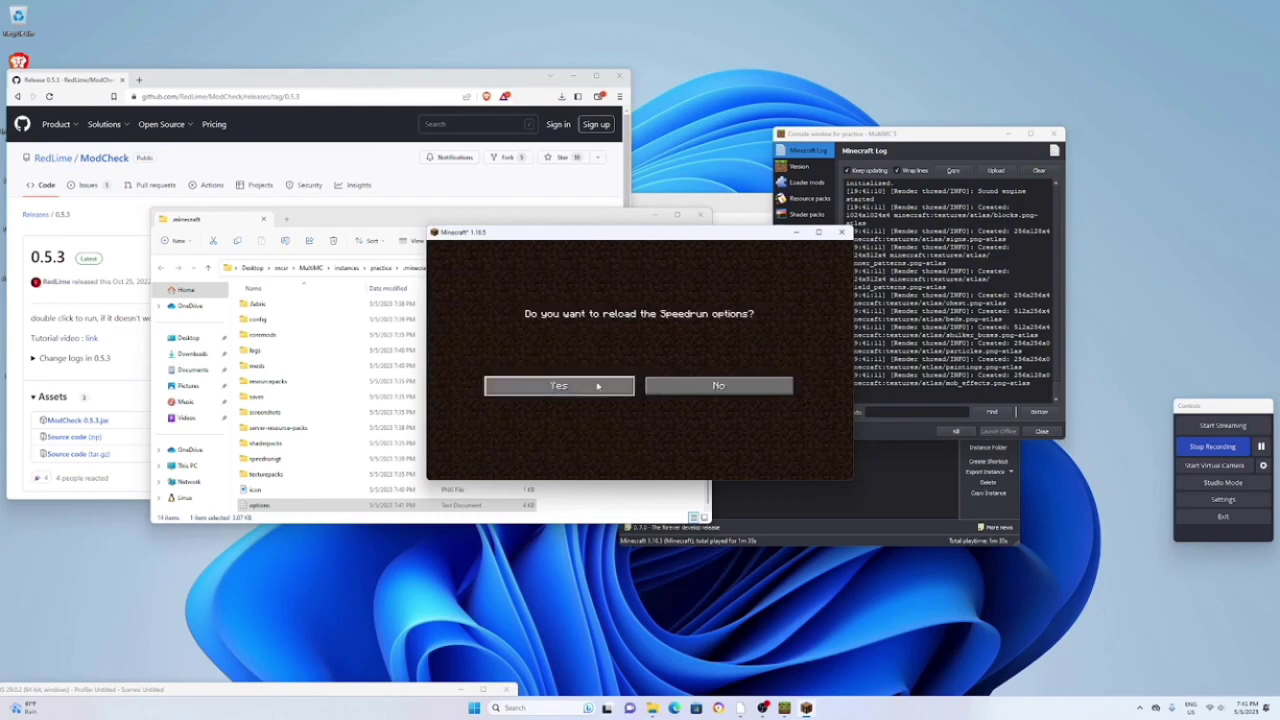
{"action": "left_click", "coordinate": [627, 386]}
{"action": "scroll", "coordinate": [650, 387], "scroll_direction": "down", "scroll_amount": 2}
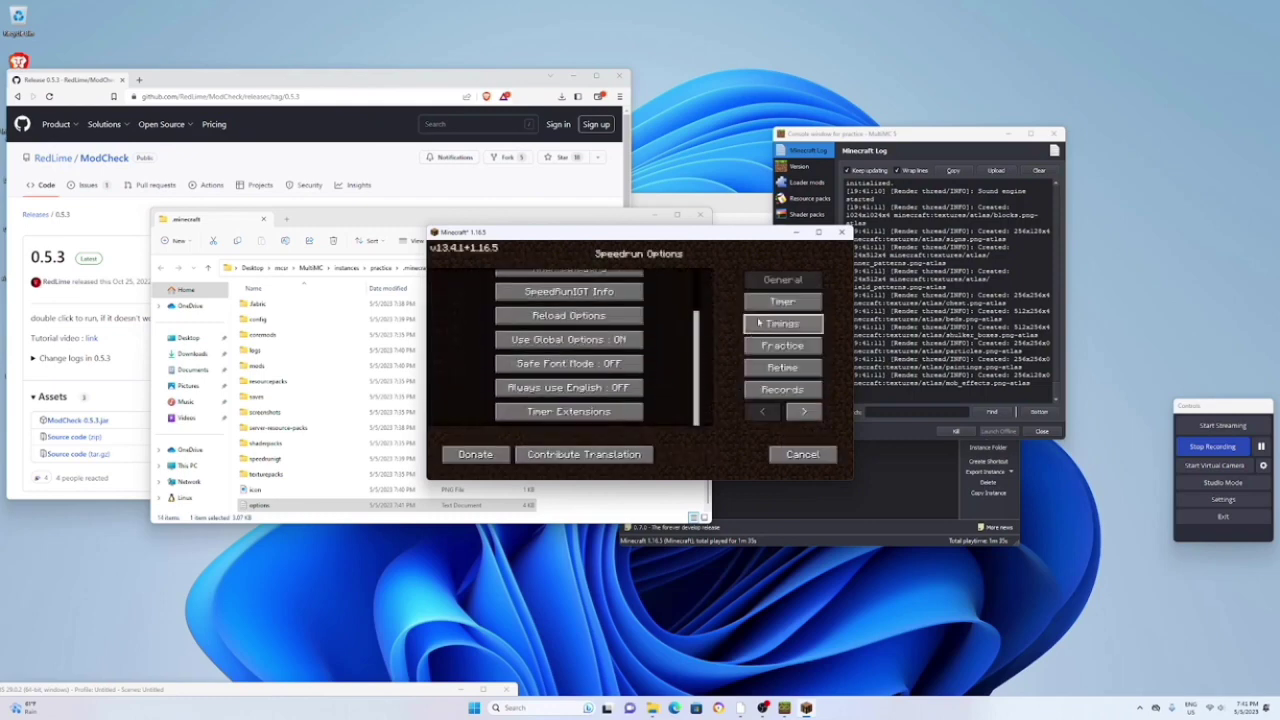
- Turn off Hide Timer in Options in the speedrun timer settings and return to the game options
{"action": "left_click", "coordinate": [770, 302]}
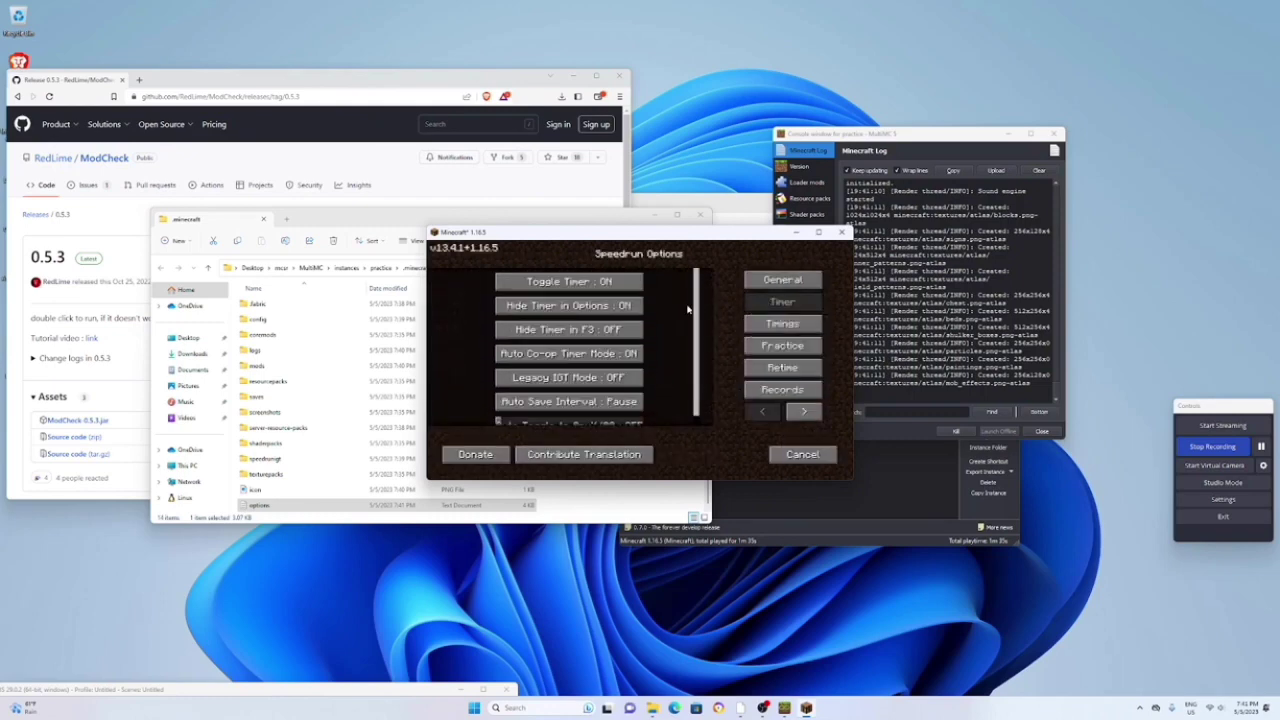
{"action": "left_click", "coordinate": [628, 310]}
{"action": "scroll", "coordinate": [568, 345], "scroll_direction": "down", "scroll_amount": 1}
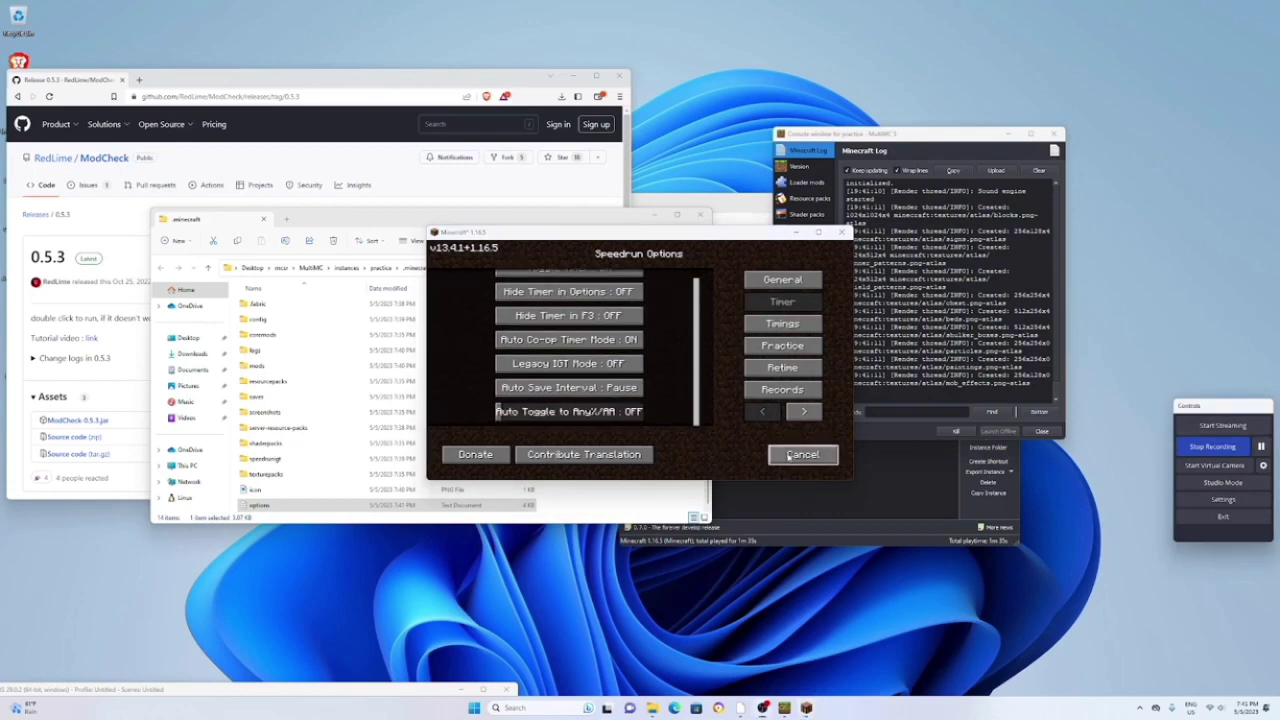
{"action": "left_click", "coordinate": [792, 455]}
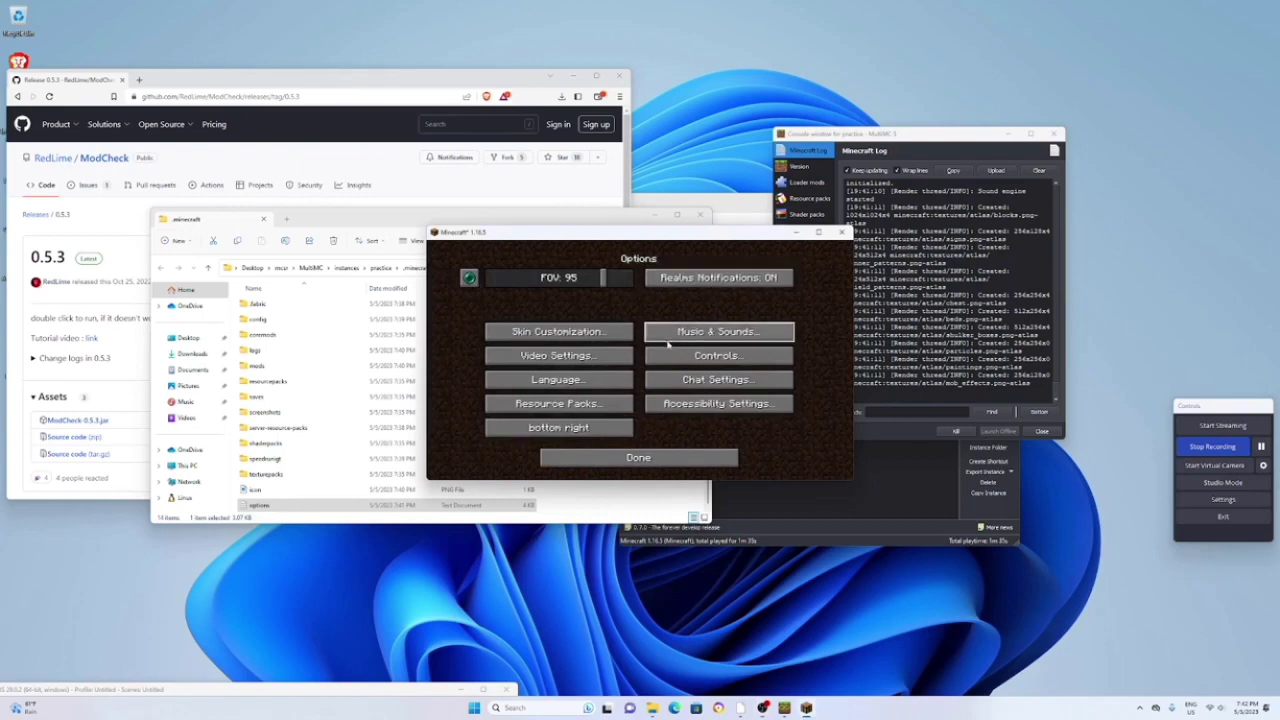
- In the video settings, set View Distance to 5 chunks and FPS Limit to 165, and disable V-Sync and View Bobbing
{"action": "left_click", "coordinate": [561, 356]}
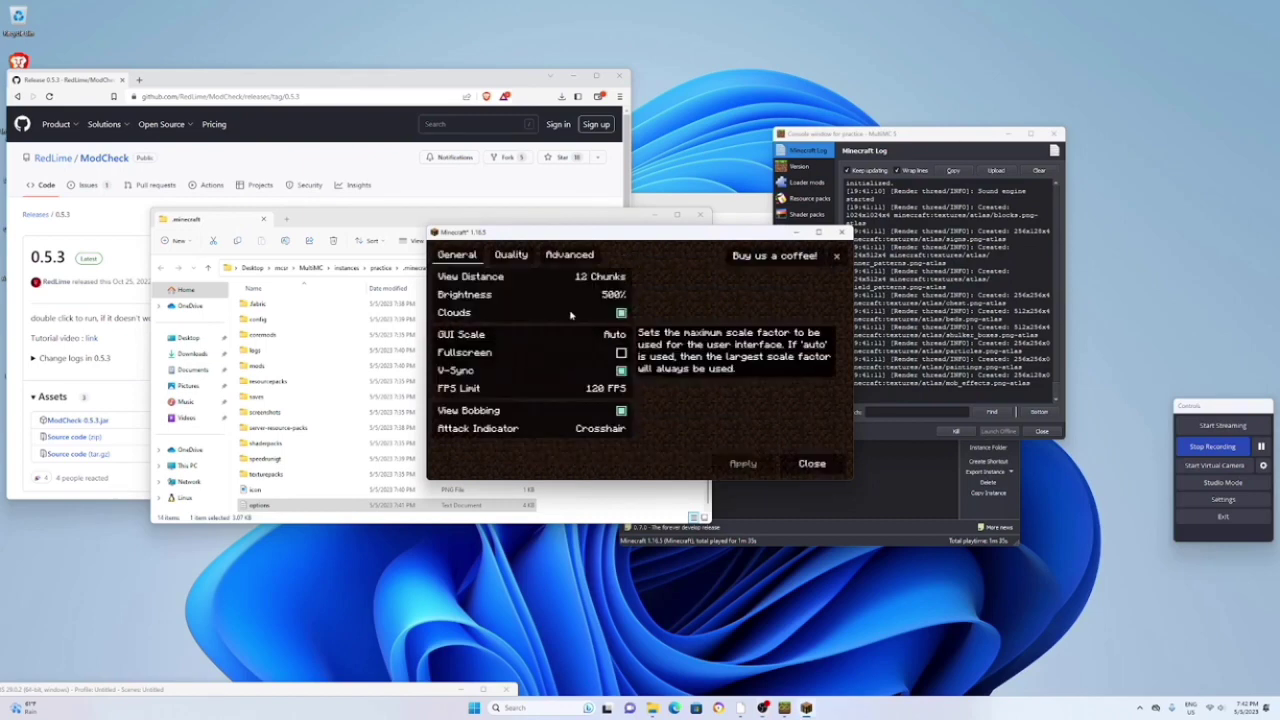
{"action": "left_click_drag", "start_coordinate": [566, 278], "coordinate": [544, 277]}
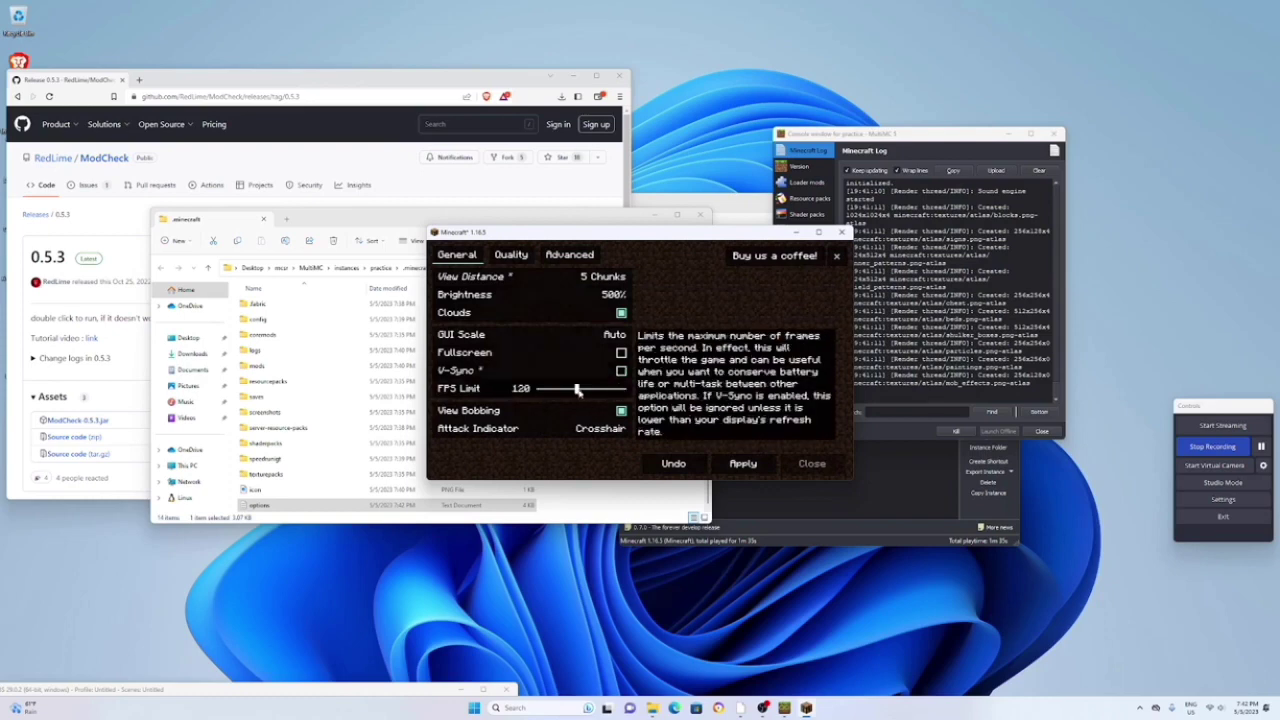
{"action": "left_click_drag", "start_coordinate": [576, 390], "coordinate": [593, 390]}
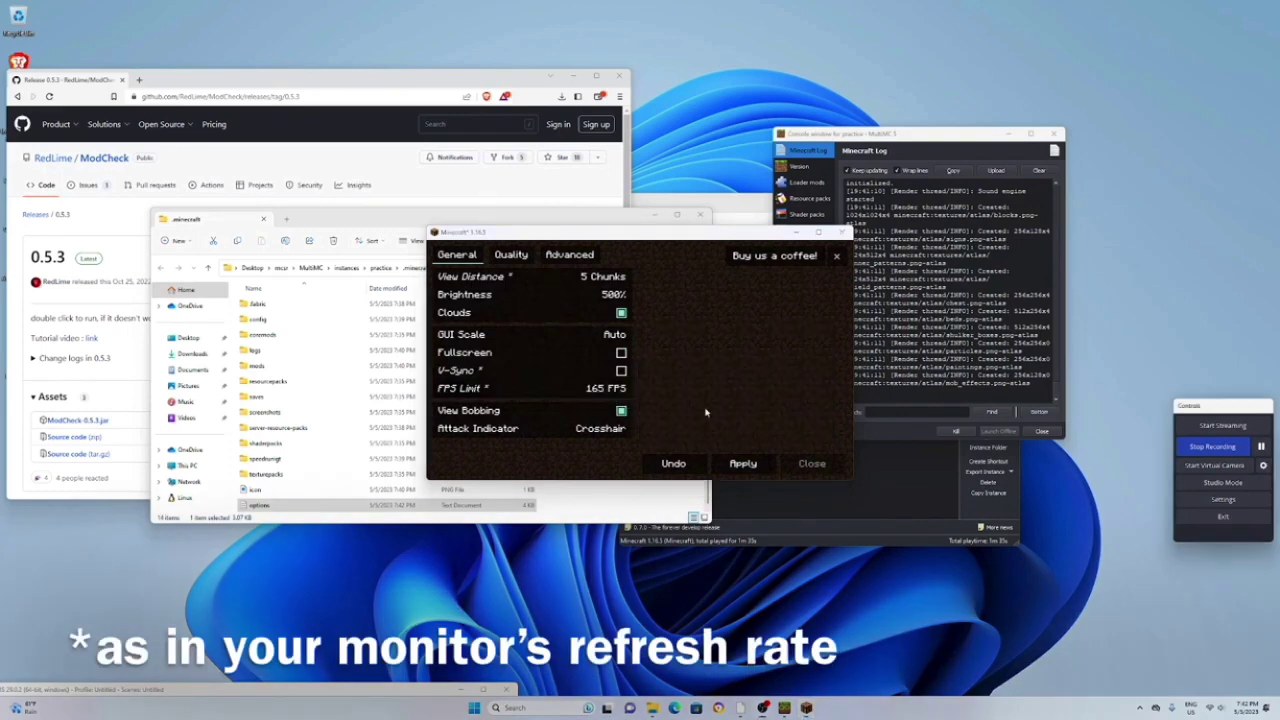
{"action": "left_click", "coordinate": [558, 411]}
- Disable Vignette in the quality settings, apply the video changes, and return to the general video settings
{"action": "left_click", "coordinate": [511, 254]}
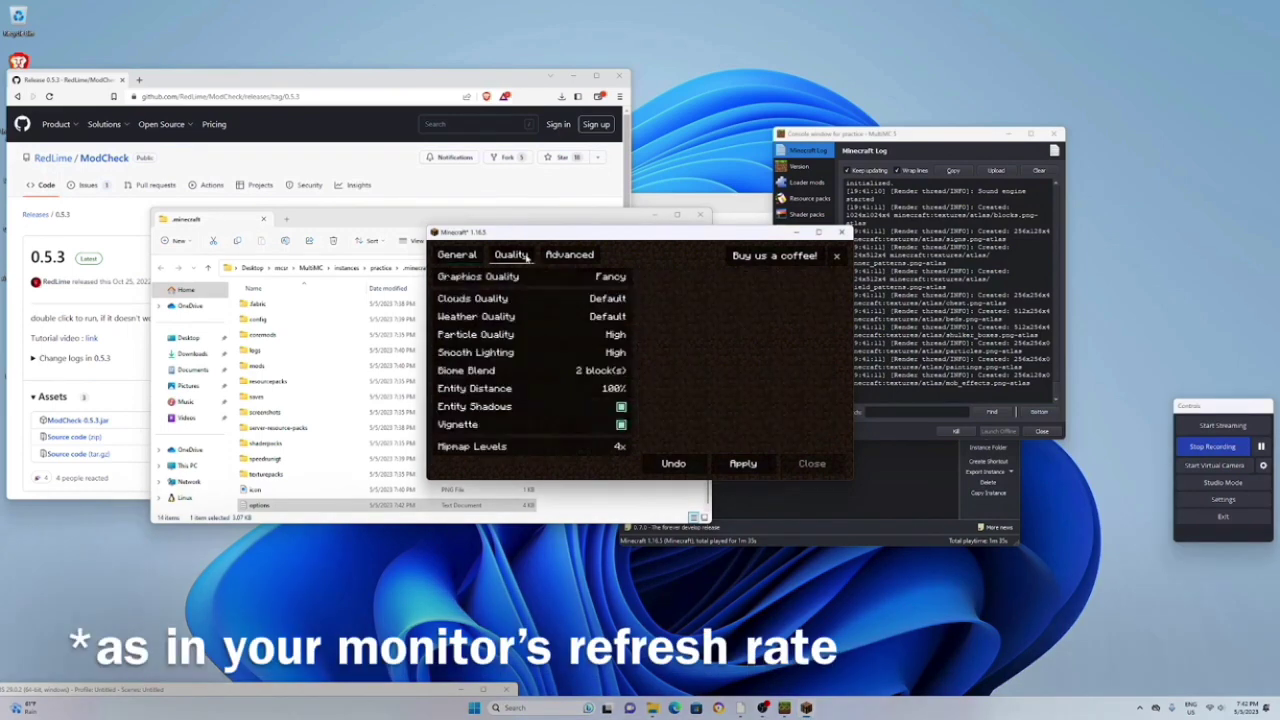
{"action": "left_click", "coordinate": [605, 428]}
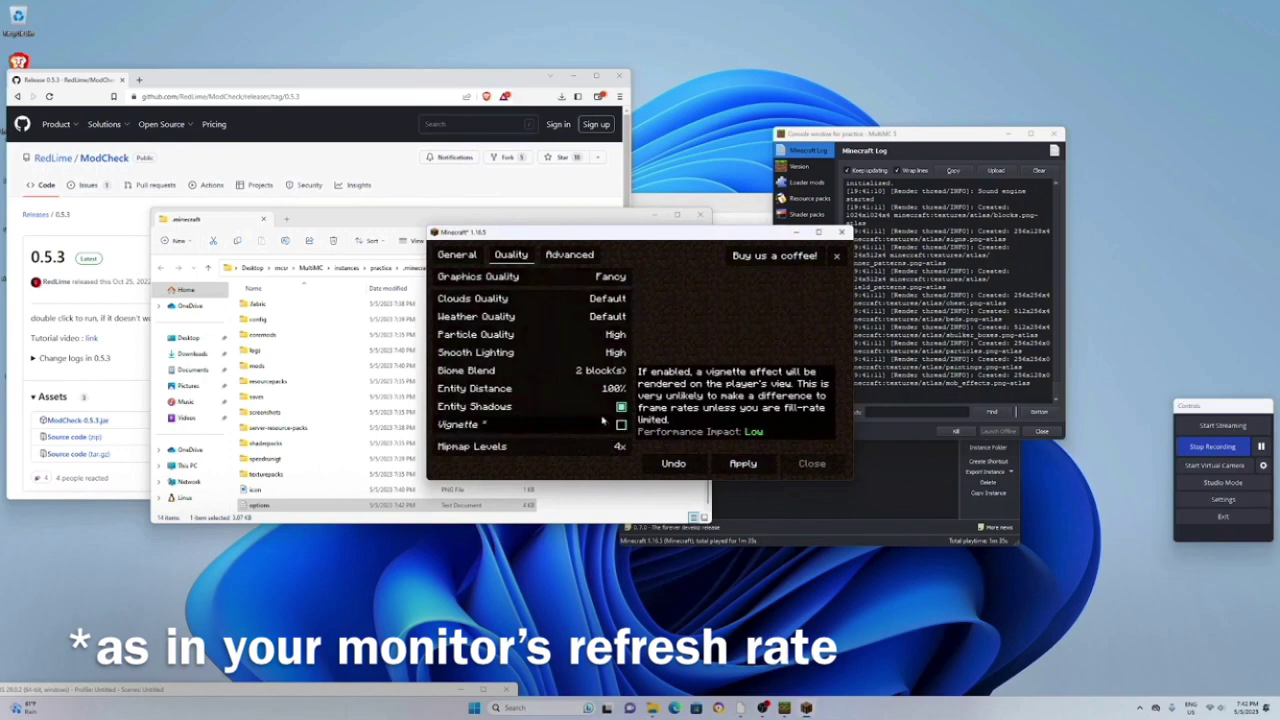
{"action": "left_click", "coordinate": [457, 254]}
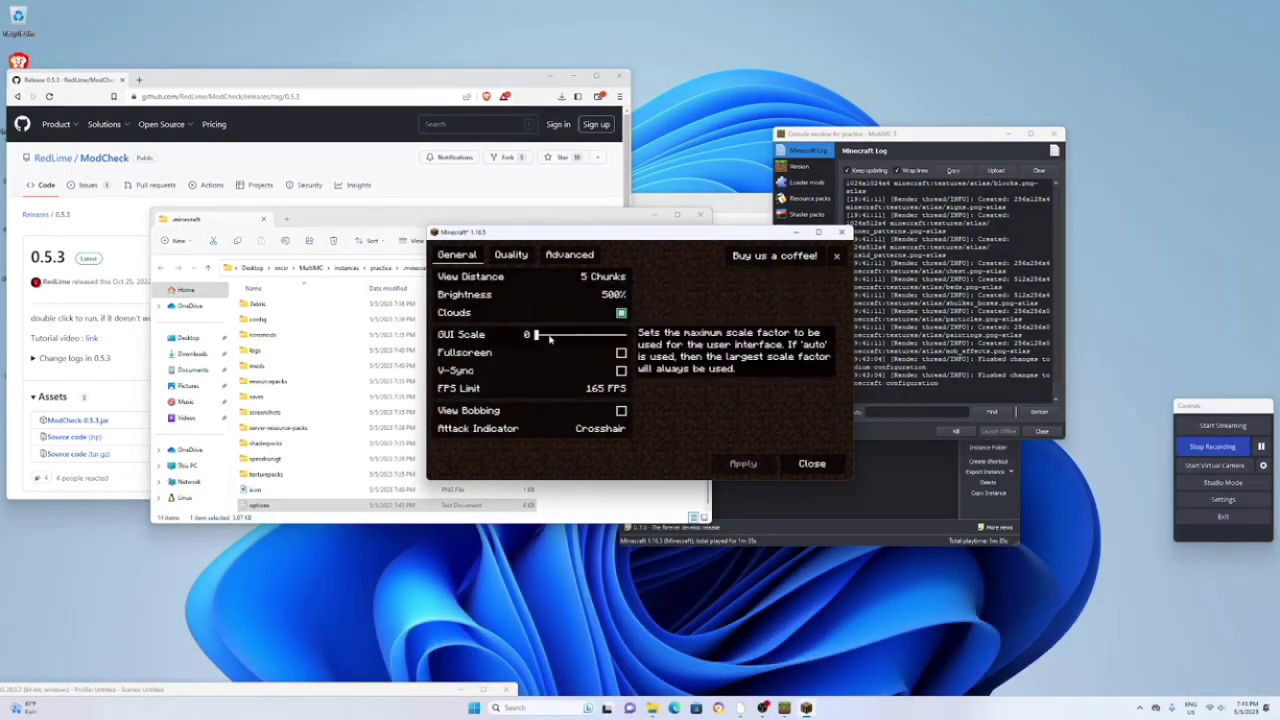
- Set the GUI Scale to 3 in the general video settings, apply the change, and return to the game options
{"action": "left_click_drag", "start_coordinate": [549, 339], "coordinate": [602, 337]}
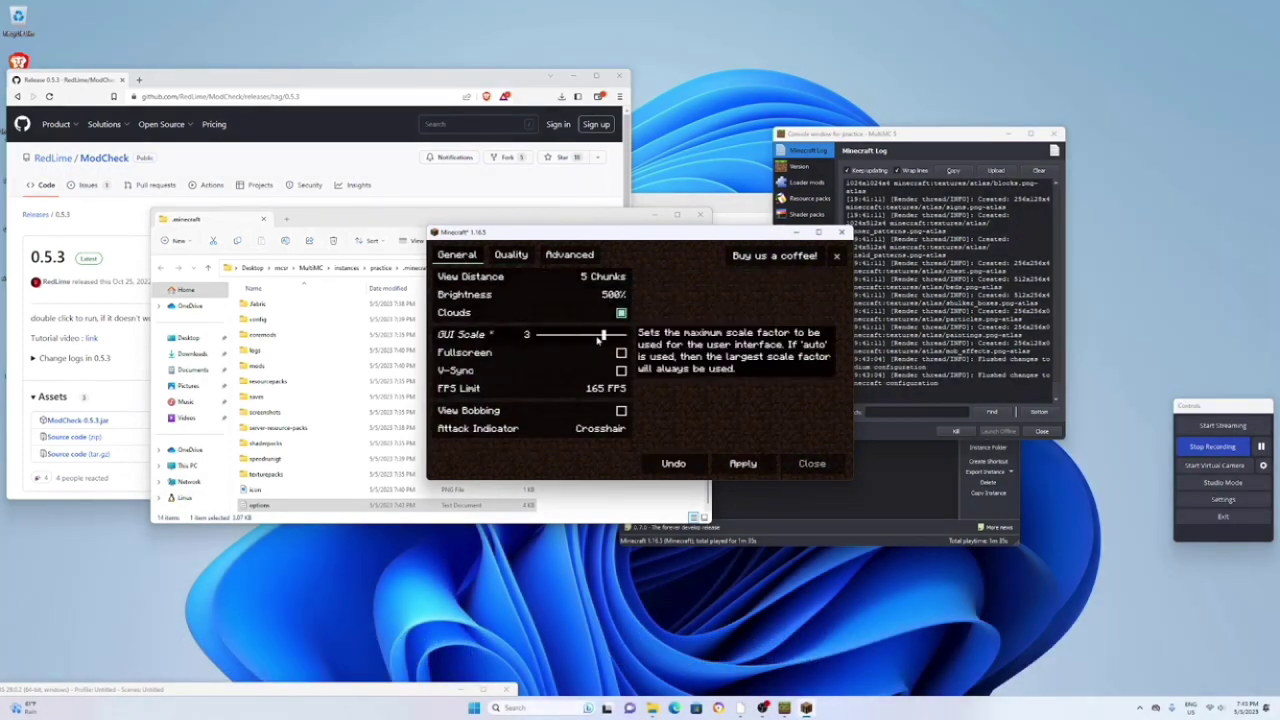
{"action": "left_click", "coordinate": [771, 468]}
{"action": "left_click", "coordinate": [805, 464]}
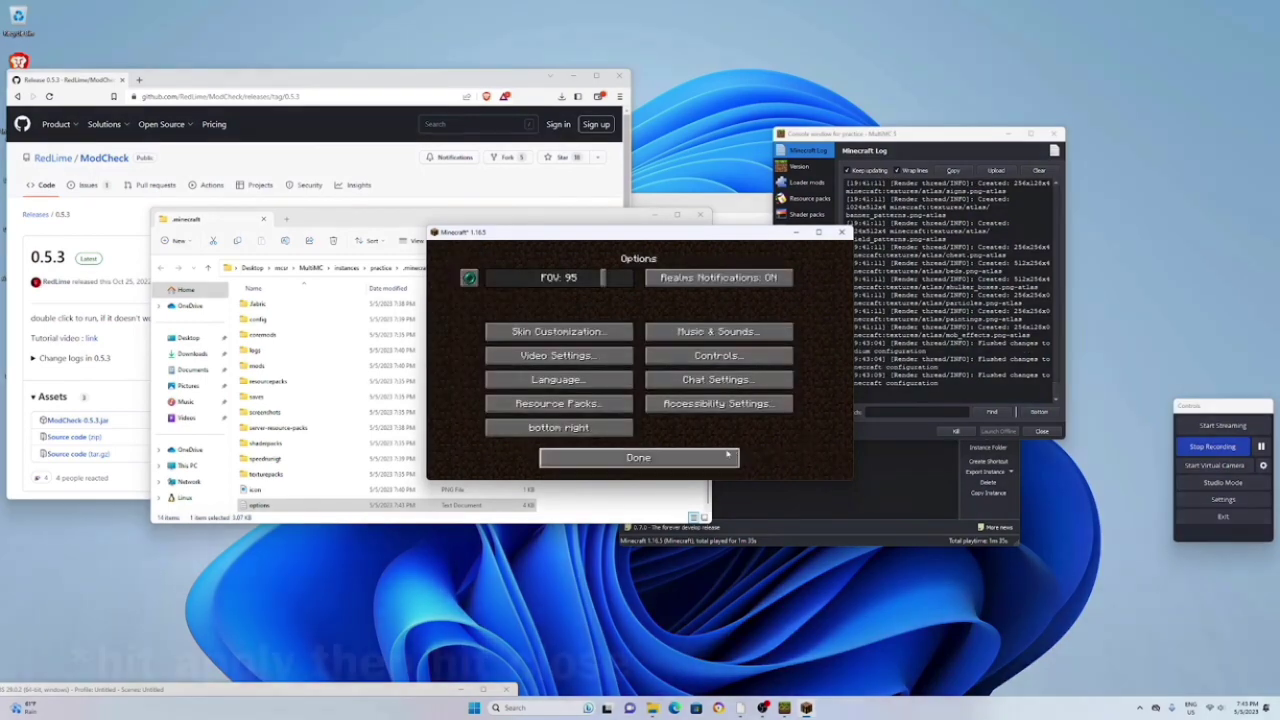
- In the controls, lower the mouse Sensitivity to 55% and turn Auto-Jump off
{"action": "left_click", "coordinate": [726, 360]}
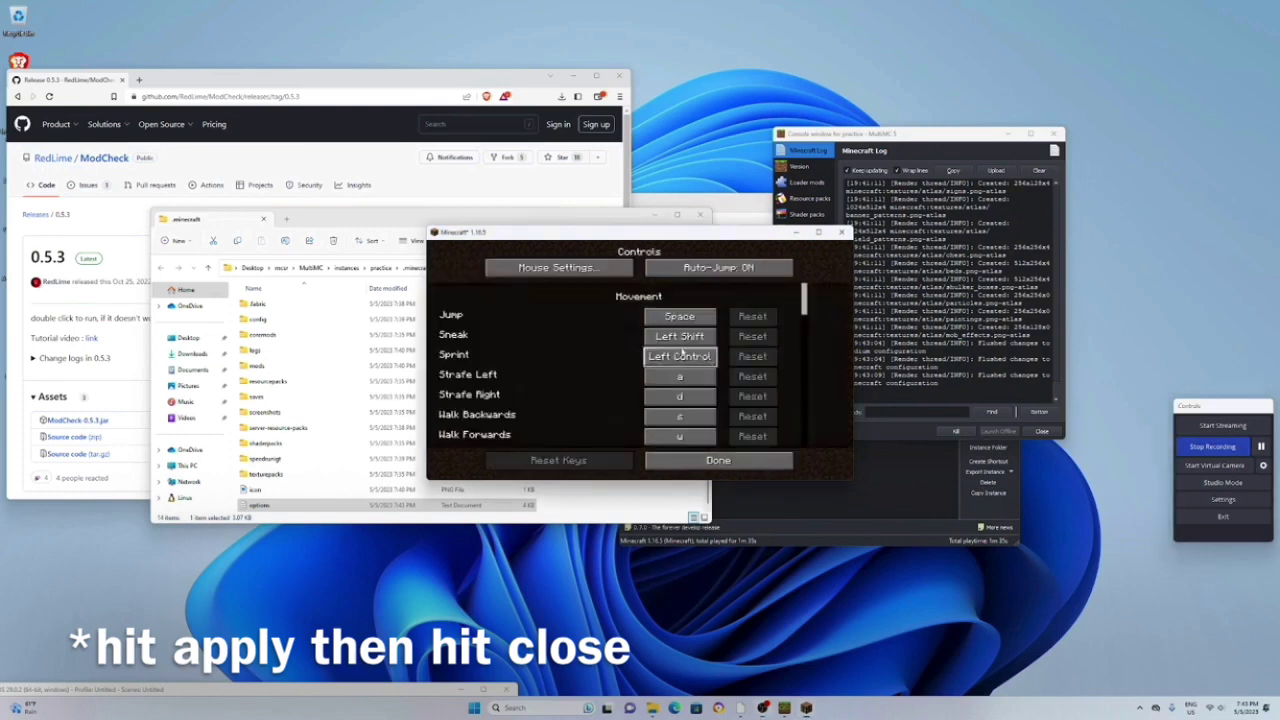
{"action": "left_click", "coordinate": [580, 274]}
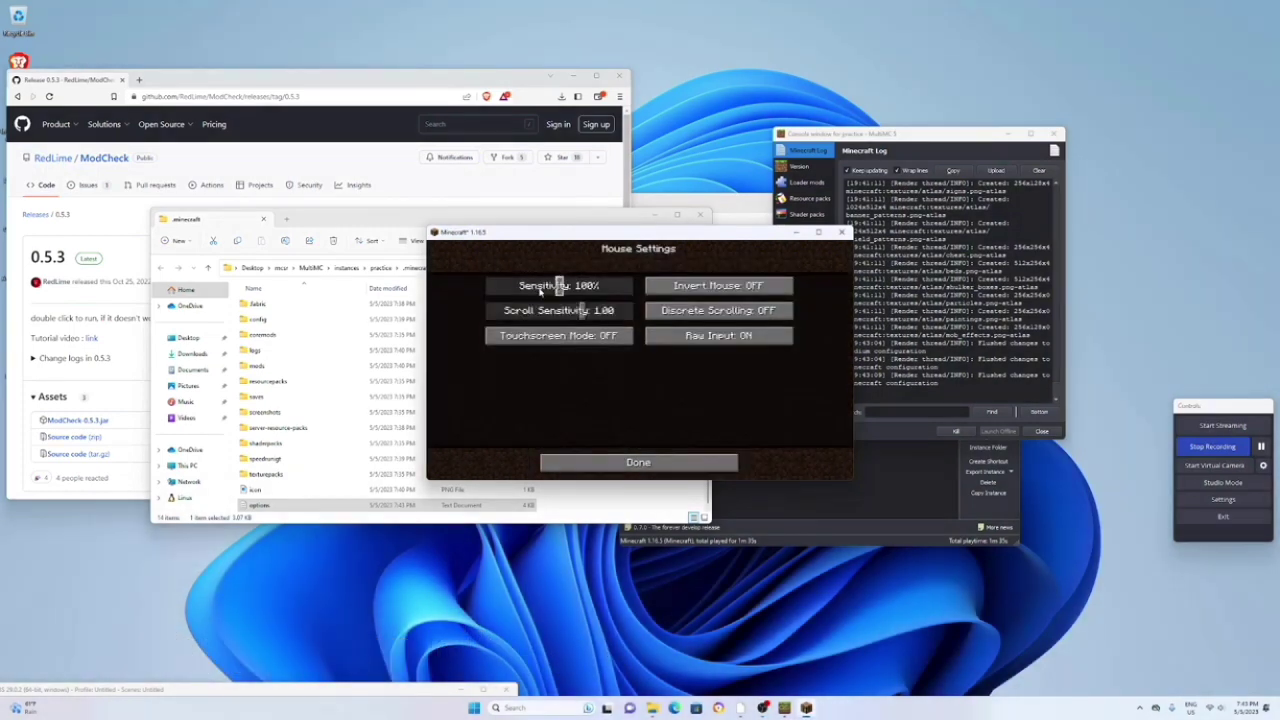
{"action": "left_click_drag", "start_coordinate": [536, 288], "coordinate": [526, 289]}
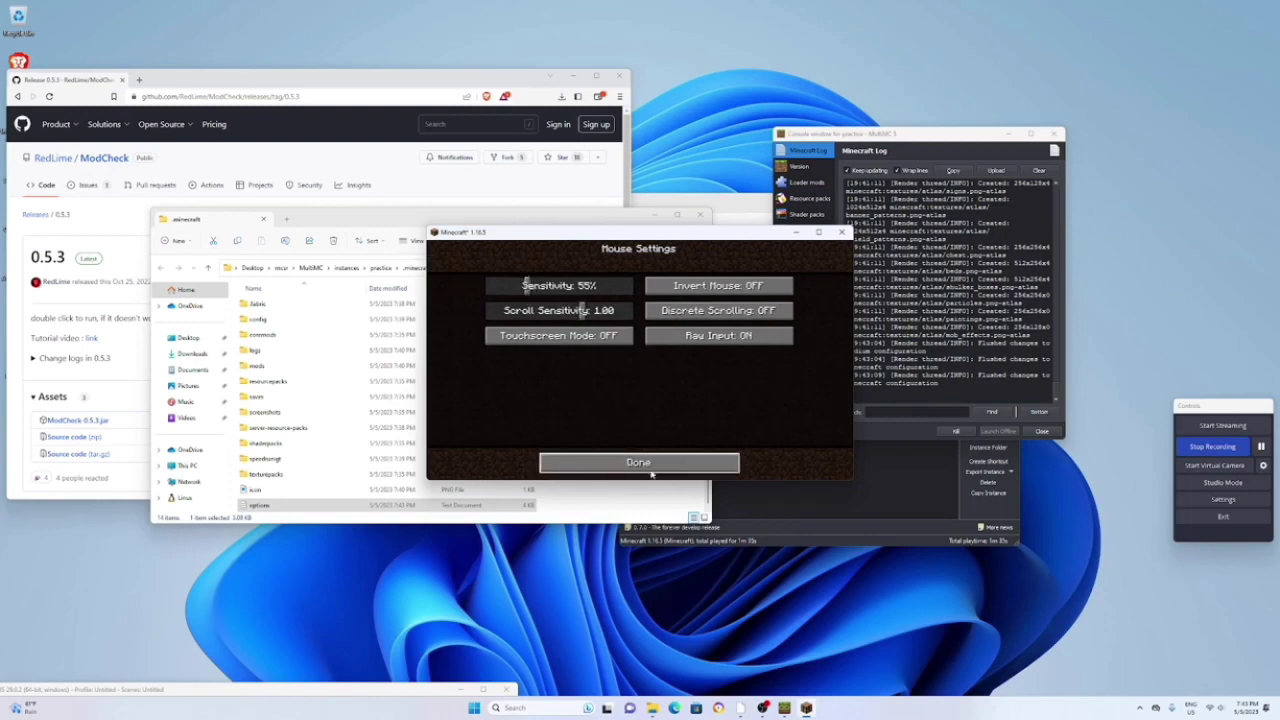
{"action": "left_click", "coordinate": [650, 465]}
{"action": "left_click", "coordinate": [673, 275]}
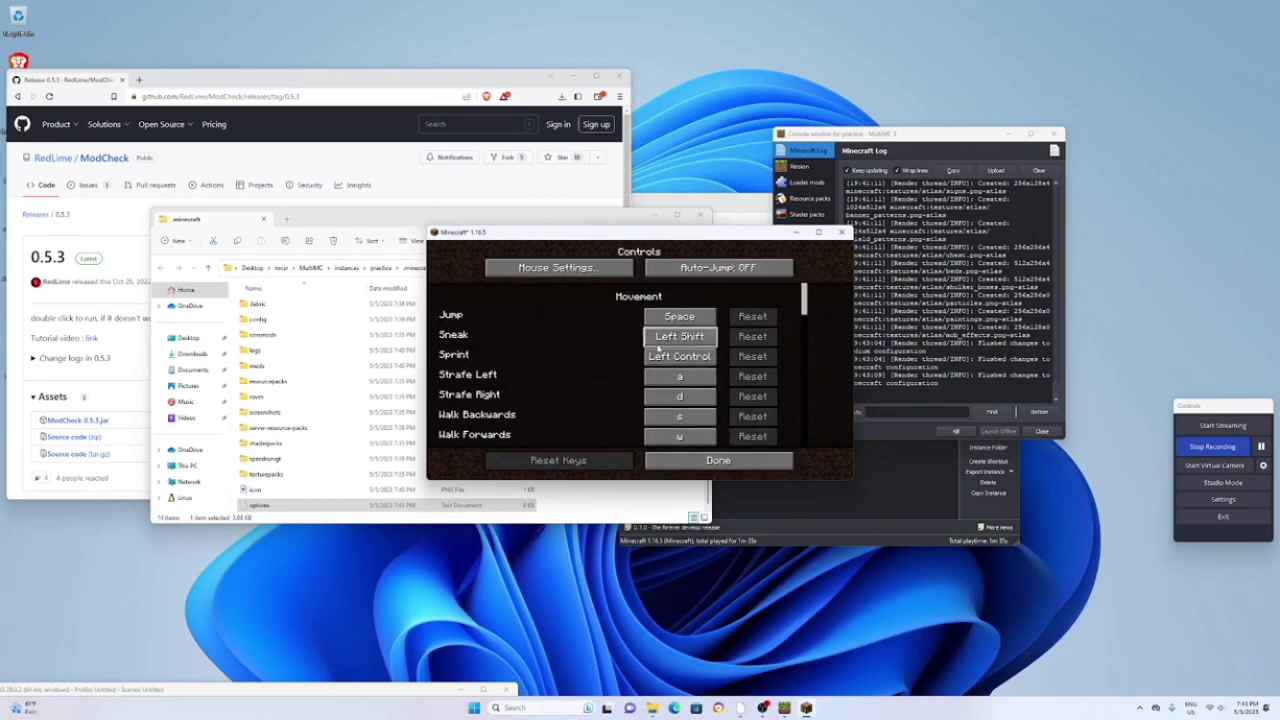
- Bind Hotbar Slots 6, 7, 8 and 9 to the Z, X, C and V keys in the inventory controls
{"action": "scroll", "coordinate": [623, 374], "scroll_direction": "down", "scroll_amount": 1}
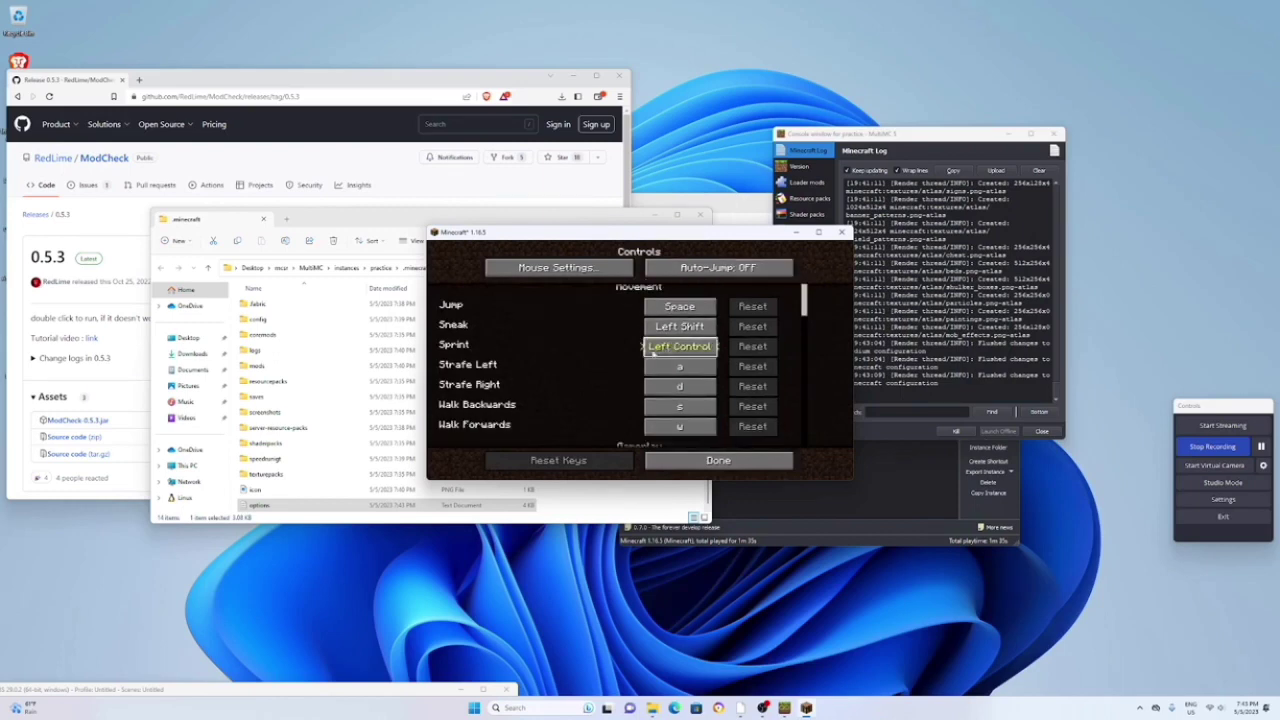
{"action": "scroll", "coordinate": [623, 366], "scroll_direction": "down", "scroll_amount": 15}
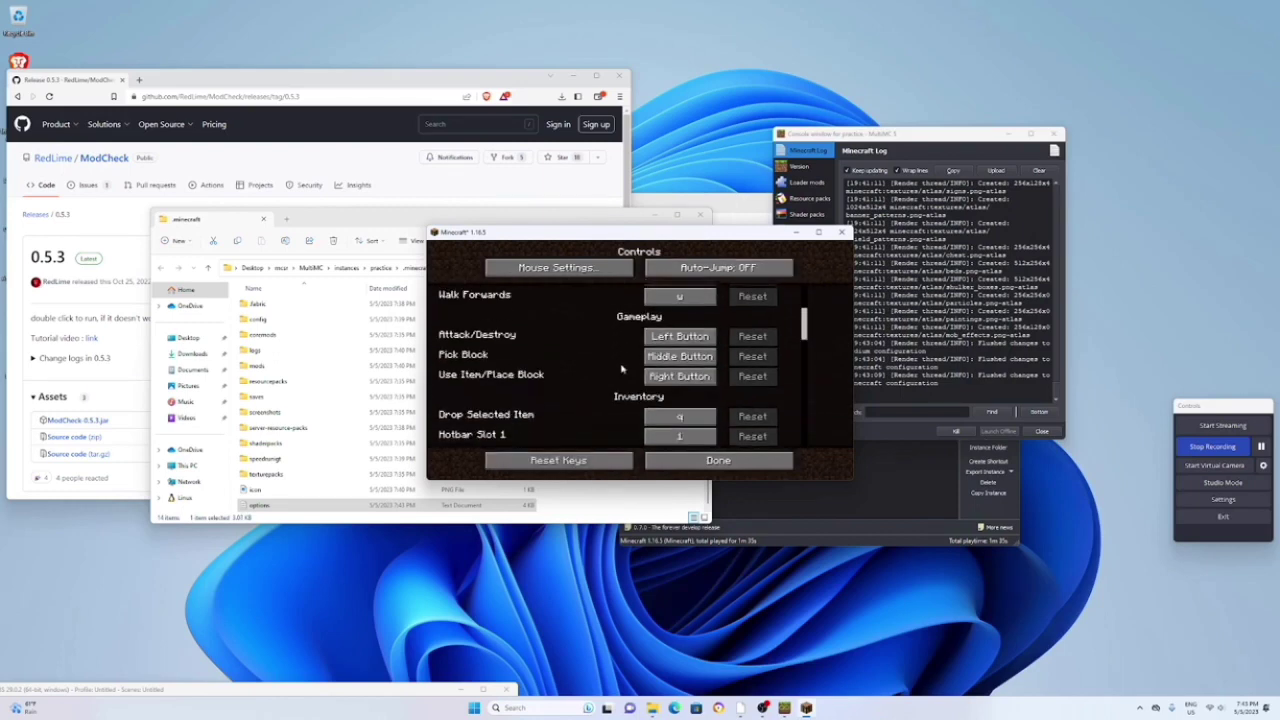
{"action": "scroll", "coordinate": [621, 369], "scroll_direction": "down", "scroll_amount": 14}
{"action": "scroll", "coordinate": [623, 366], "scroll_direction": "up", "scroll_amount": 2}
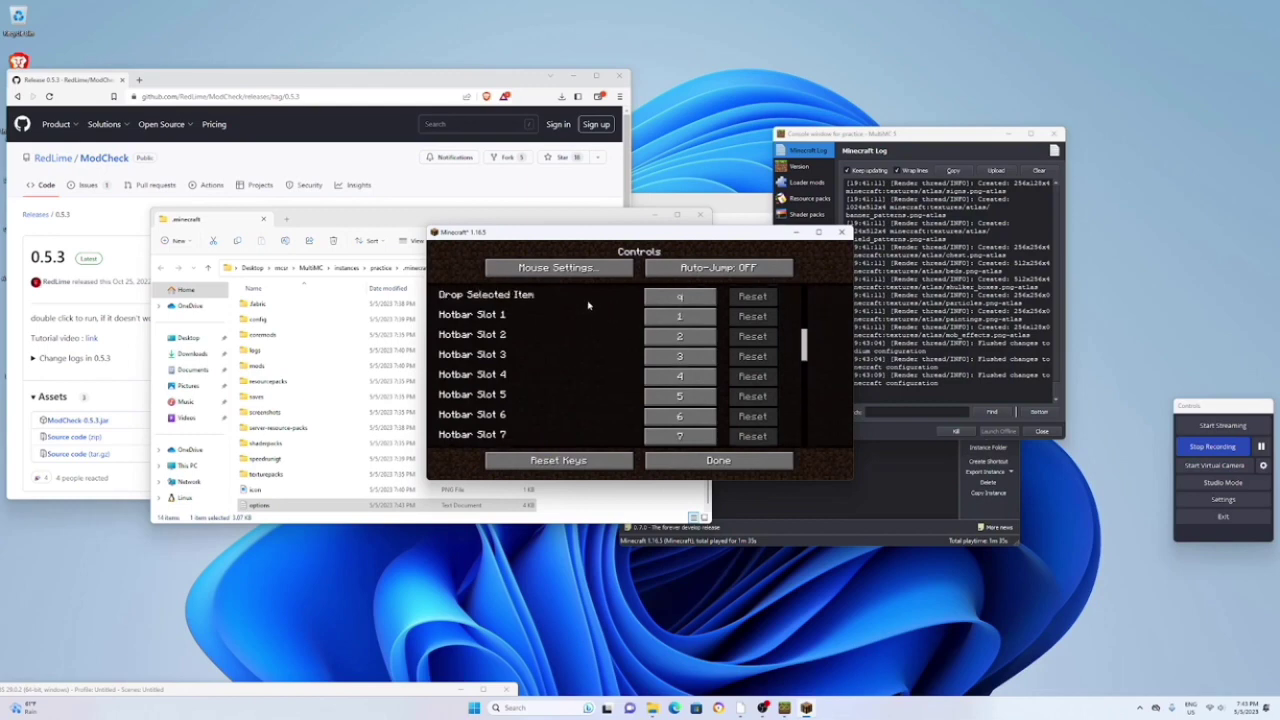
{"action": "scroll", "coordinate": [605, 325], "scroll_direction": "down", "scroll_amount": 8}
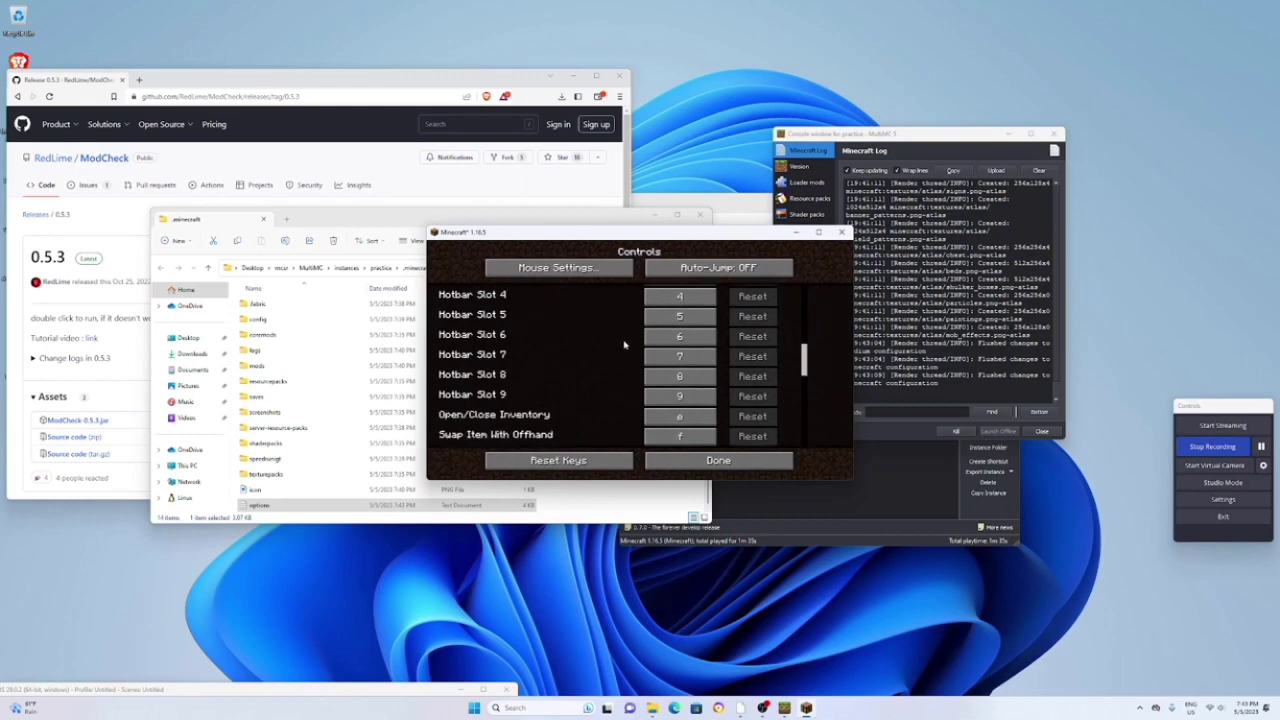
{"action": "key", "text": "z"}
{"action": "left_click", "coordinate": [680, 356]}
{"action": "key", "text": "x"}
{"action": "left_click", "coordinate": [680, 376]}
{"action": "key", "text": "c"}
{"action": "left_click", "coordinate": [680, 396]}
{"action": "key", "text": "v"}
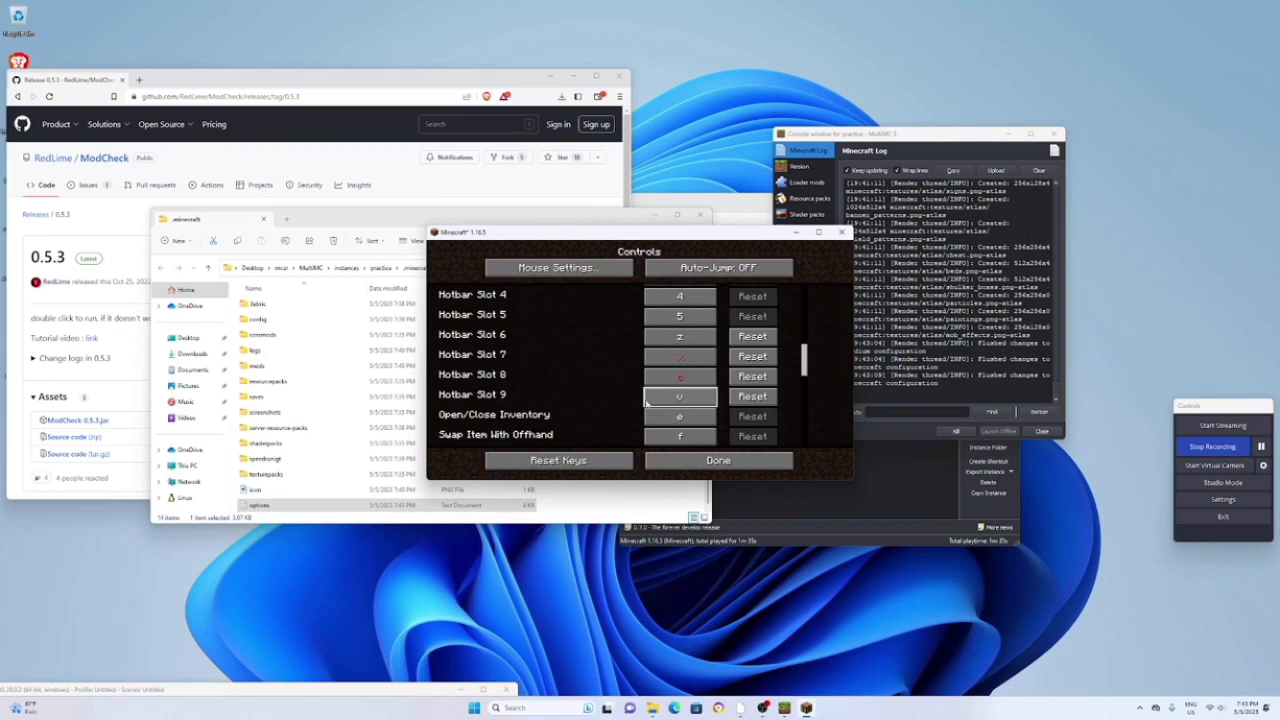
- Take the Load and Save Hotbar Activator bindings off X and C to resolve their conflicts with Hotbar Slots 7 and 8
{"action": "scroll", "coordinate": [678, 400], "scroll_direction": "down", "scroll_amount": 4}
{"action": "scroll", "coordinate": [678, 322], "scroll_direction": "up", "scroll_amount": 2}
{"action": "scroll", "coordinate": [685, 405], "scroll_direction": "down", "scroll_amount": 1}
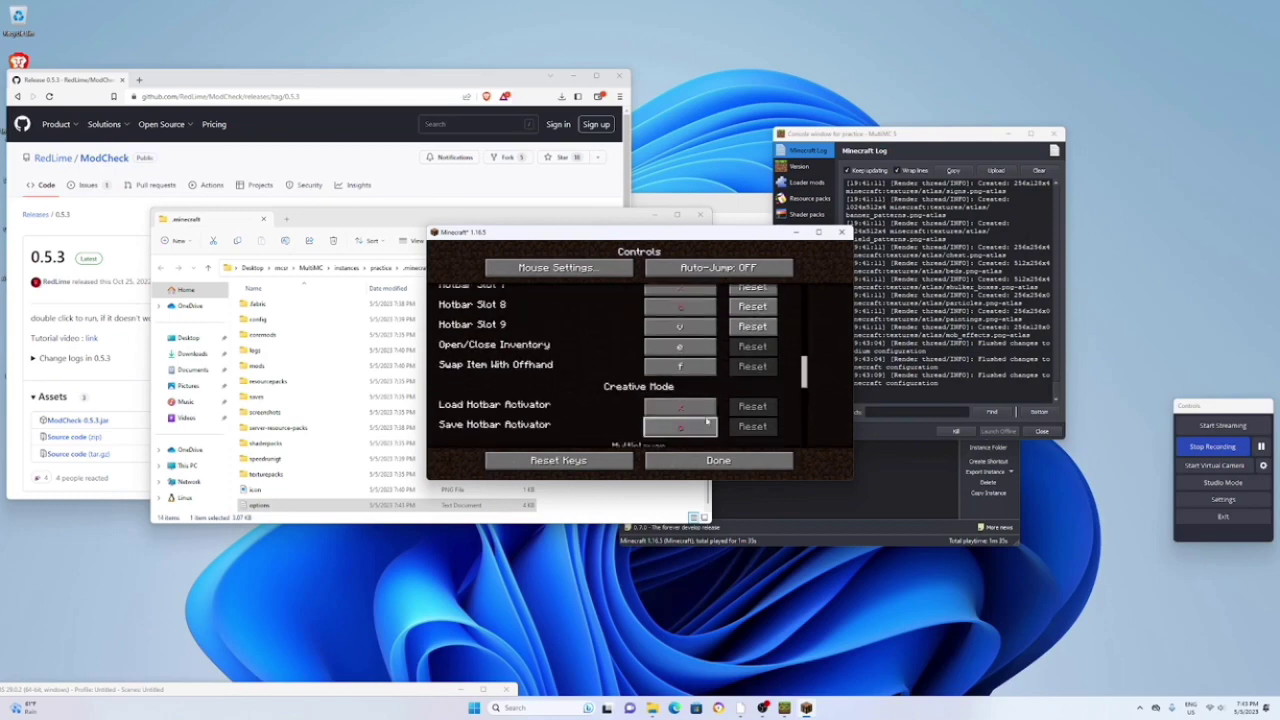
{"action": "key", "text": "Escape"}
{"action": "left_click", "coordinate": [690, 425]}
{"action": "key", "text": "Escape"}
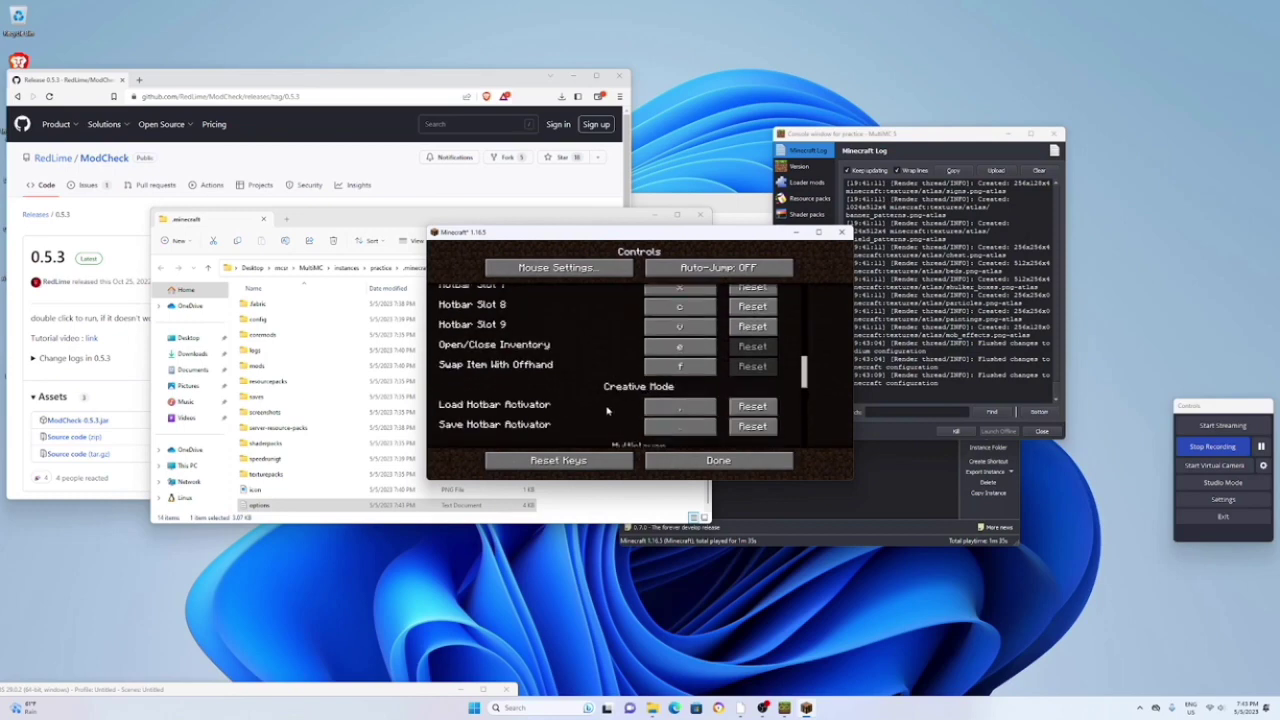
- Bind Toggle Perspective to Left Alt in the miscellaneous controls and return to the game options
{"action": "scroll", "coordinate": [610, 410], "scroll_direction": "up", "scroll_amount": 2}
{"action": "scroll", "coordinate": [607, 411], "scroll_direction": "down", "scroll_amount": 1}
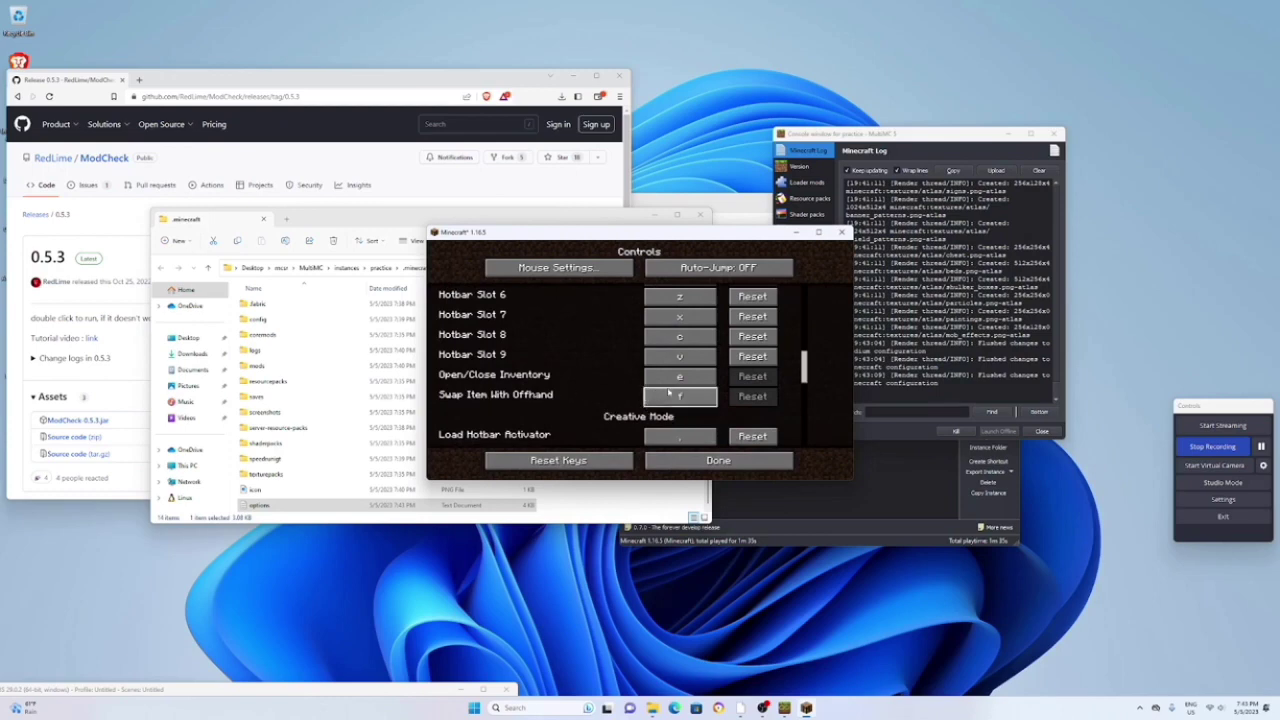
{"action": "scroll", "coordinate": [628, 385], "scroll_direction": "up", "scroll_amount": 13}
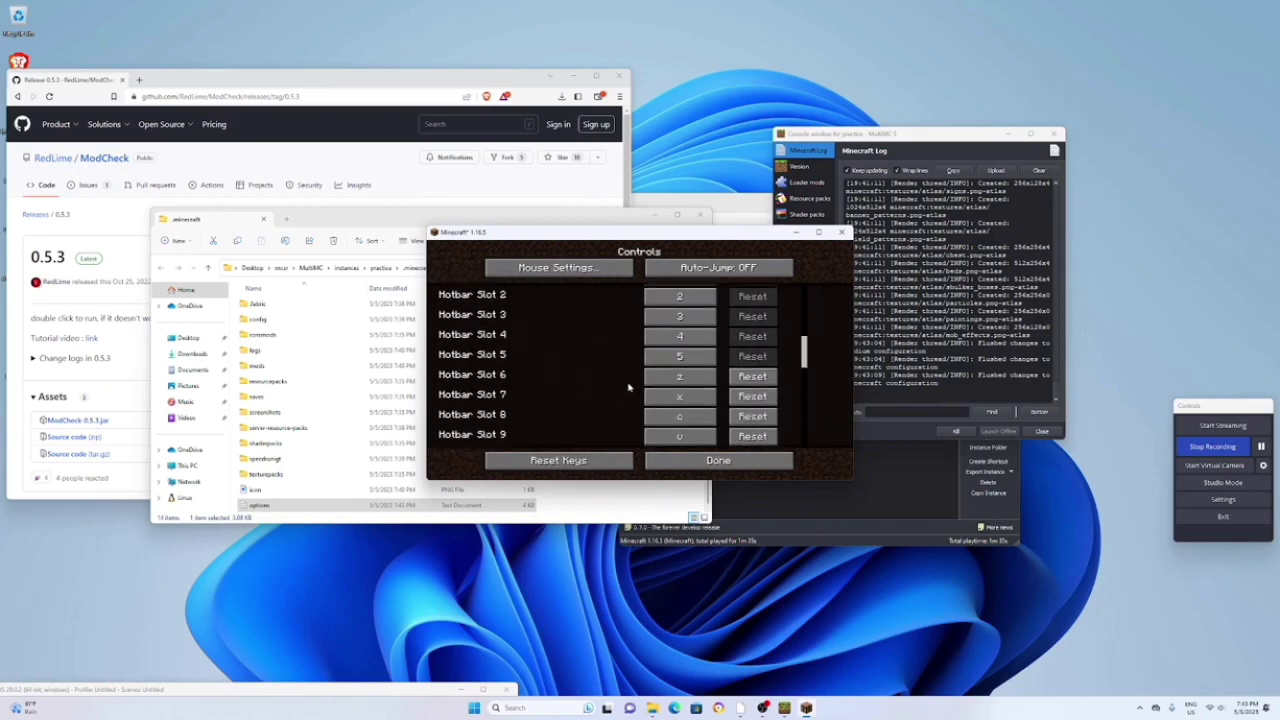
{"action": "scroll", "coordinate": [628, 387], "scroll_direction": "down", "scroll_amount": 10}
{"action": "scroll", "coordinate": [630, 383], "scroll_direction": "down", "scroll_amount": 5}
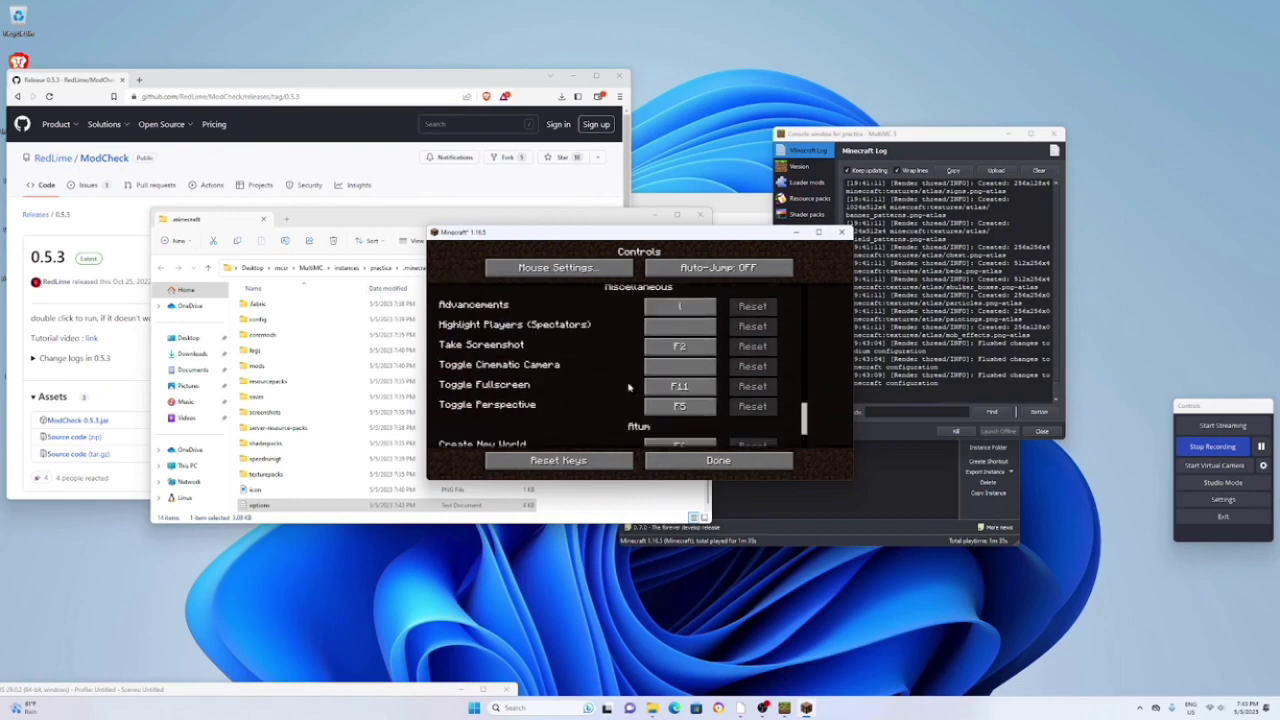
{"action": "key", "text": "alt"}
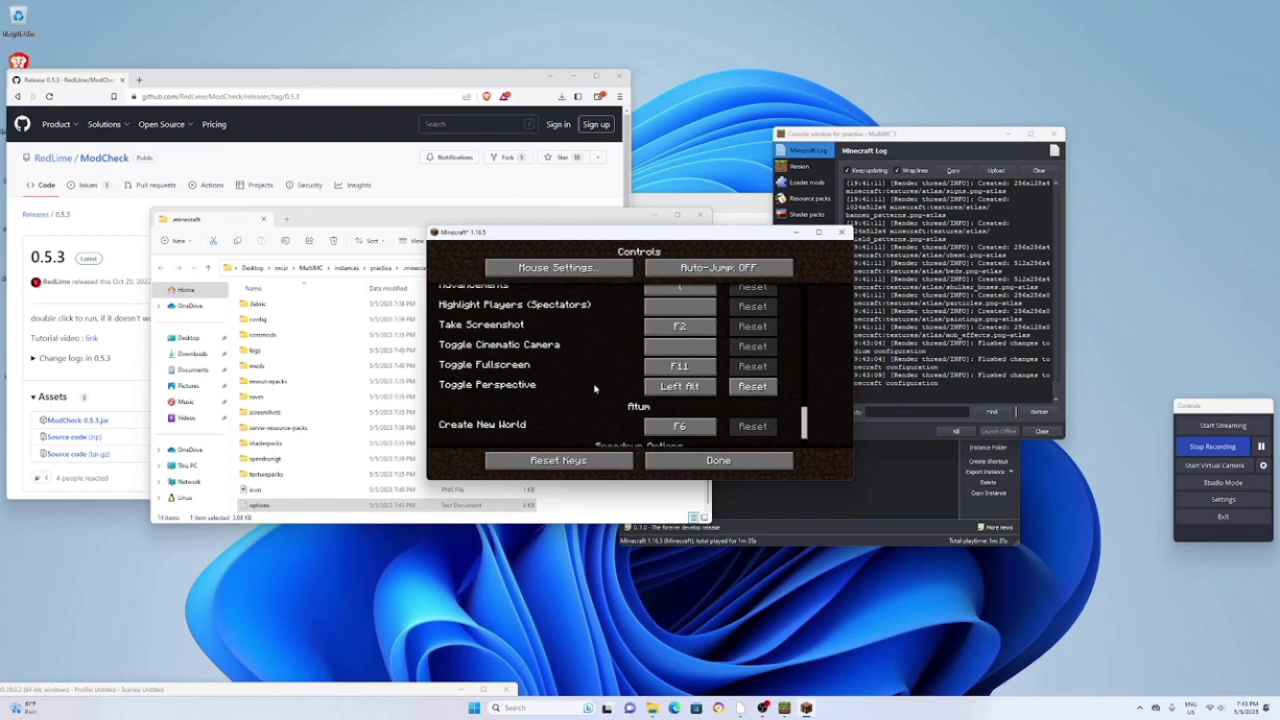
{"action": "scroll", "coordinate": [594, 388], "scroll_direction": "down", "scroll_amount": 2}
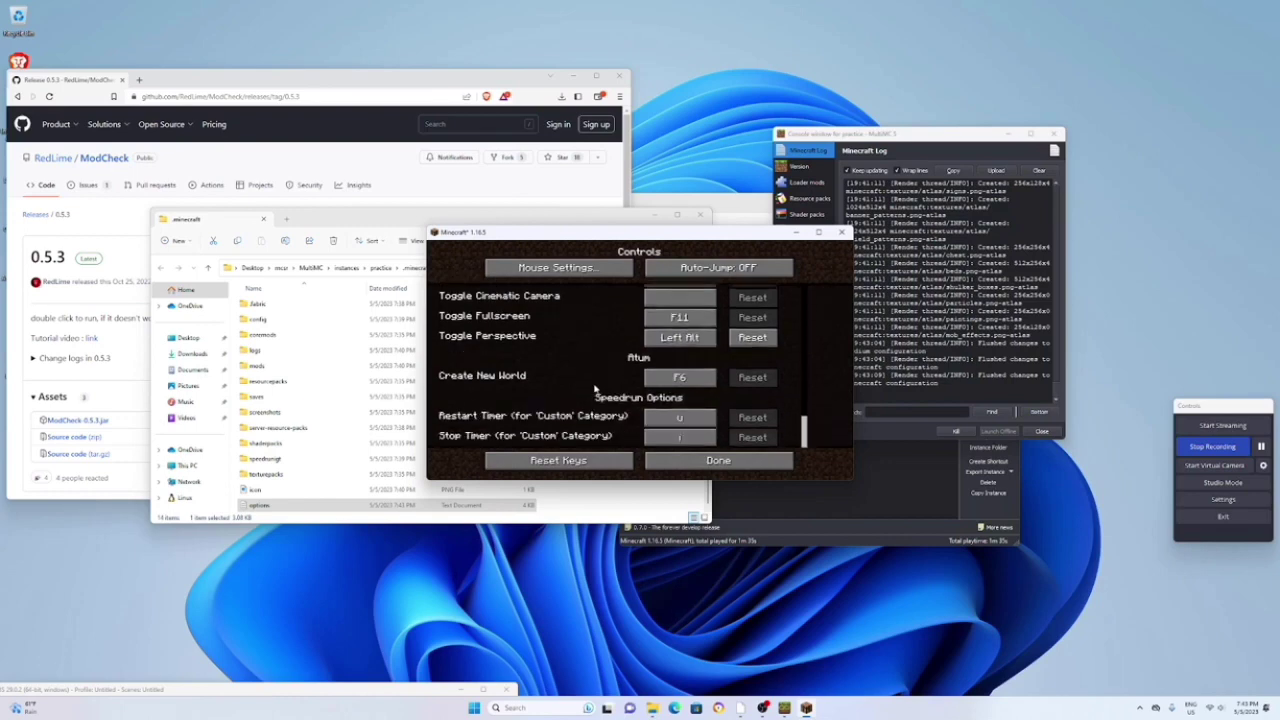
{"action": "left_click", "coordinate": [705, 460]}
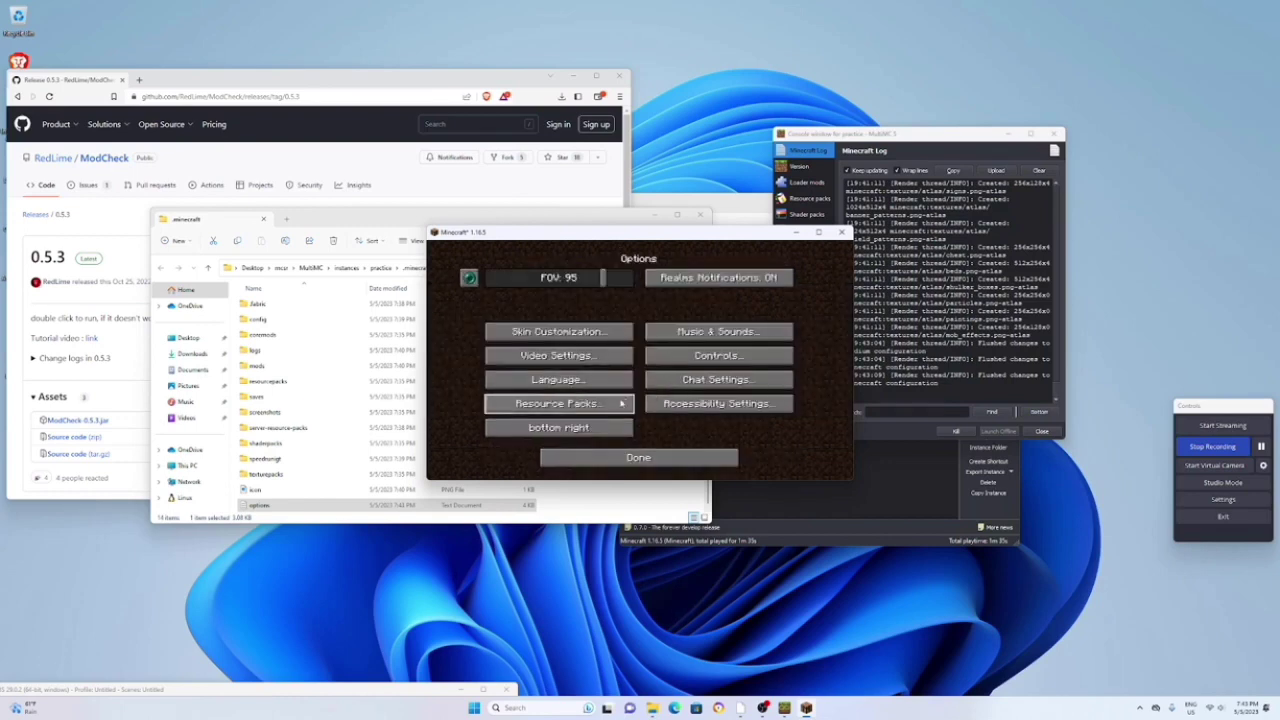
- Set Chat Text Size to 50% in the chat settings and return to the game options
{"action": "left_click", "coordinate": [686, 385]}
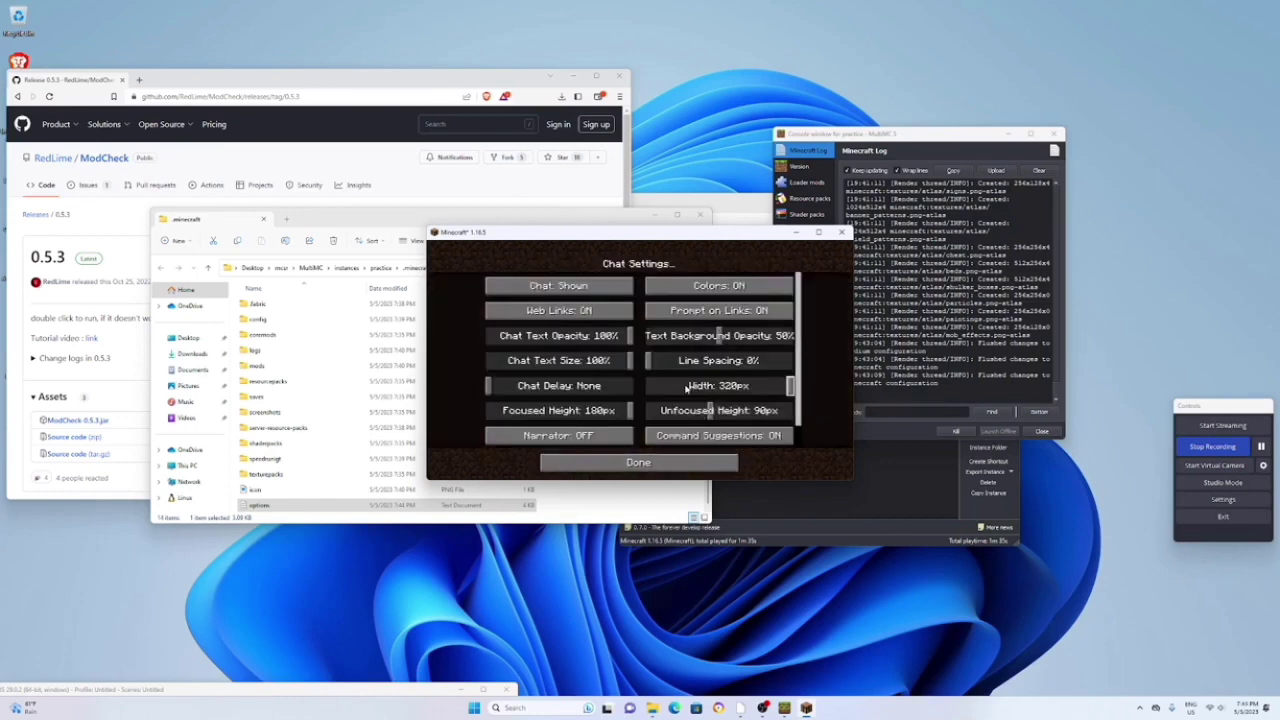
{"action": "left_click", "coordinate": [560, 364]}
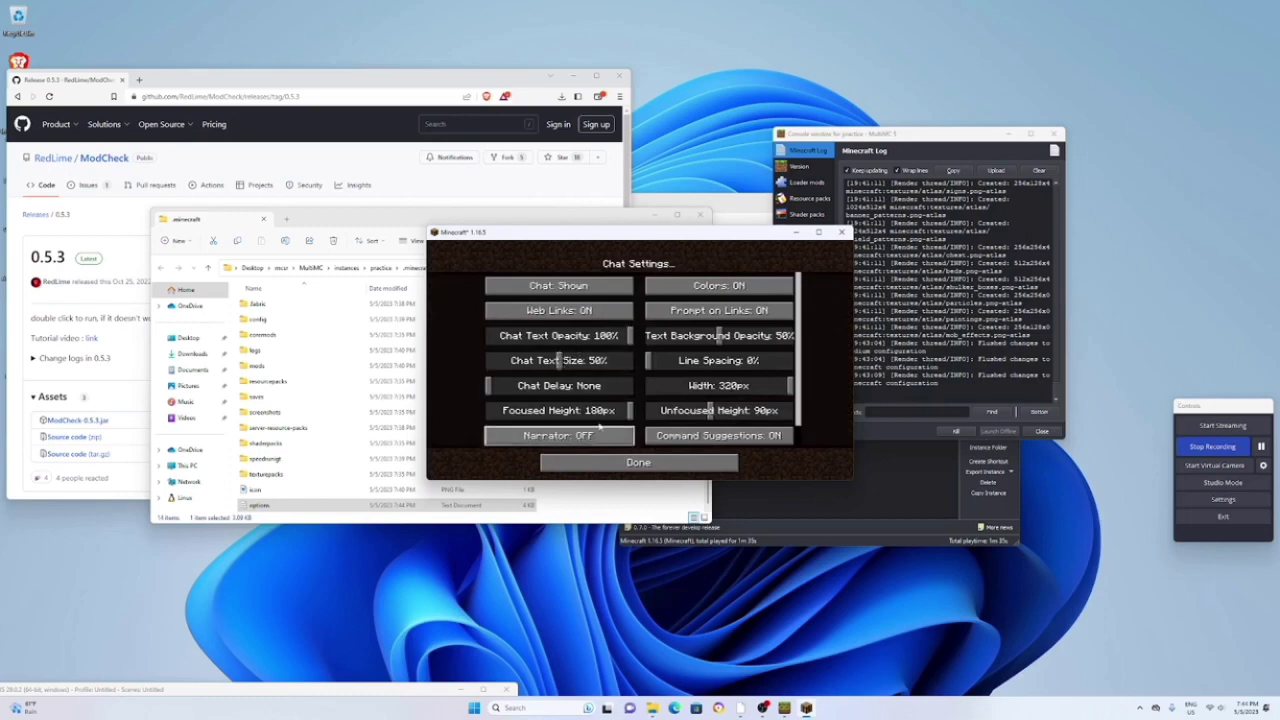
{"action": "left_click", "coordinate": [654, 466]}
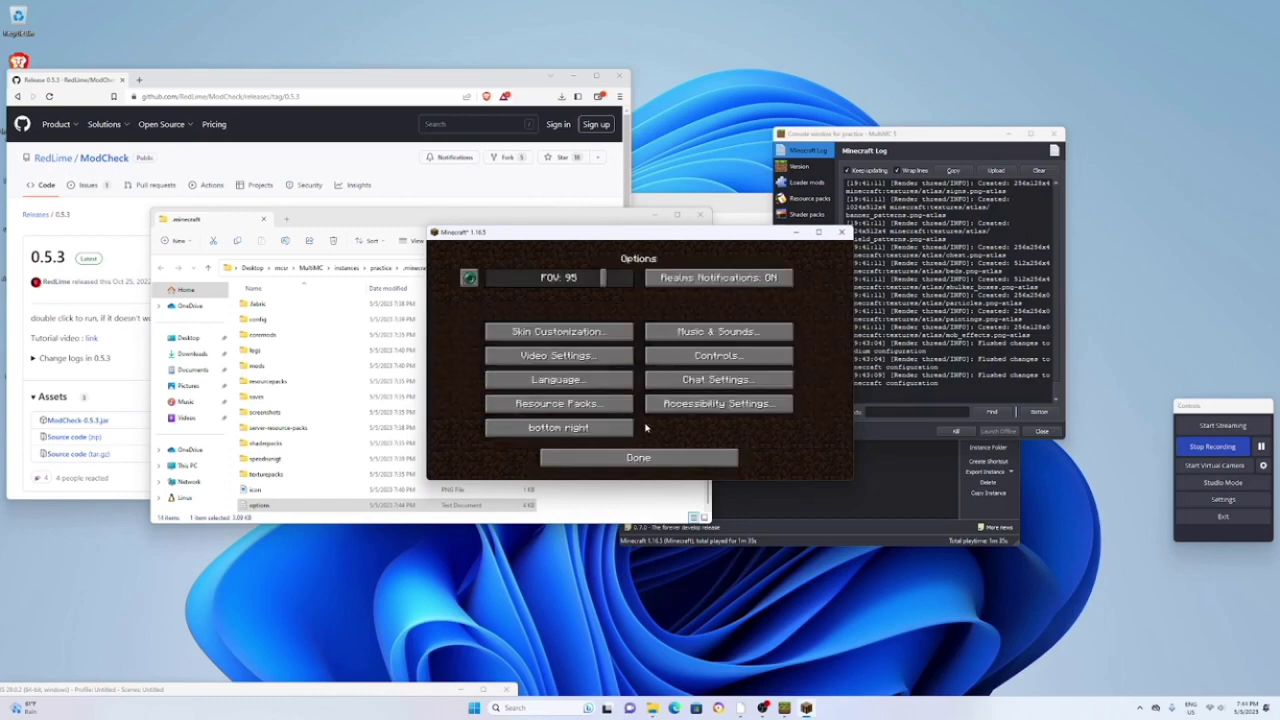
- In the accessibility settings, turn FOV Effects off and set Sprint to Toggle, then save the changes
{"action": "left_click", "coordinate": [706, 405]}
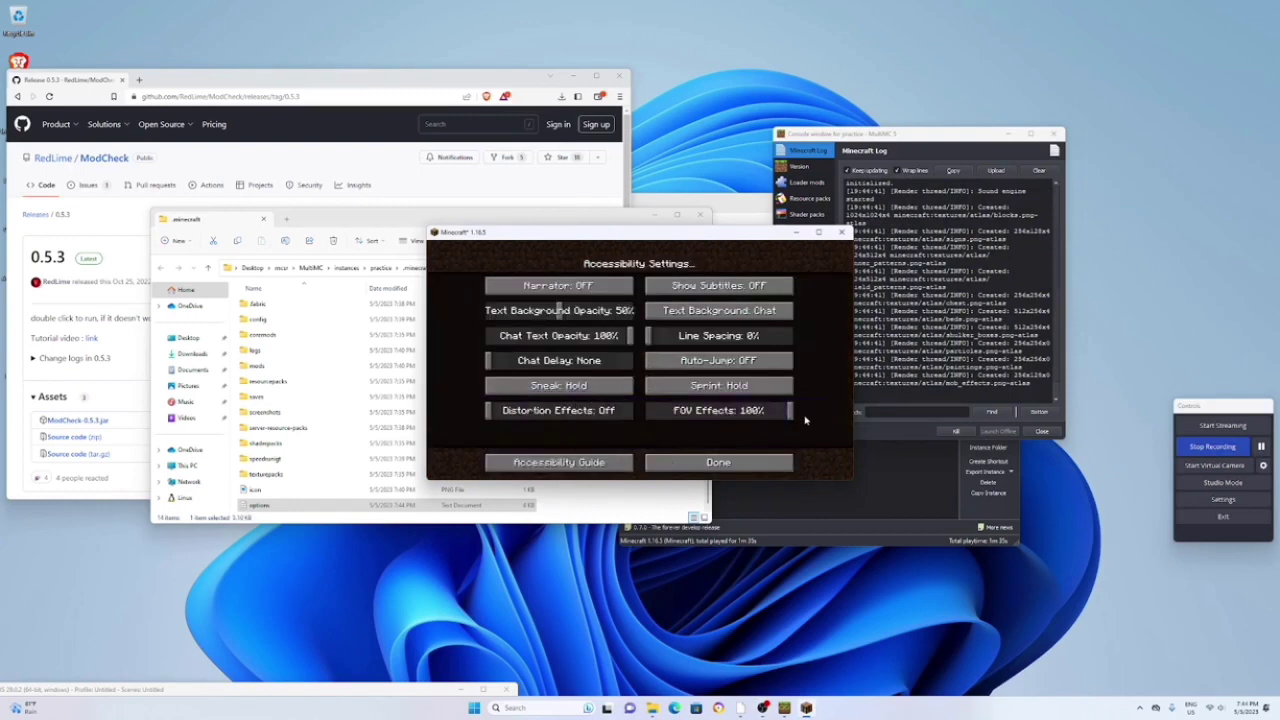
{"action": "left_click_drag", "start_coordinate": [790, 412], "coordinate": [595, 434]}
{"action": "left_click", "coordinate": [711, 394]}
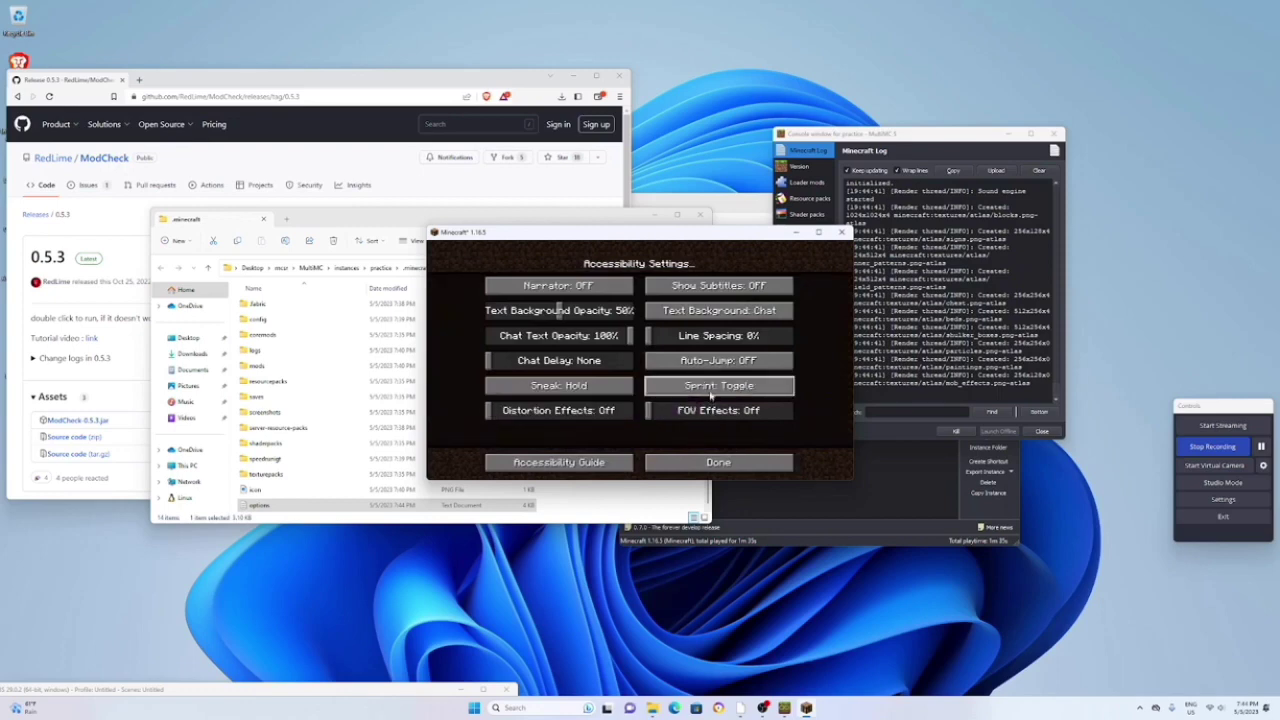
{"action": "left_click", "coordinate": [718, 462]}
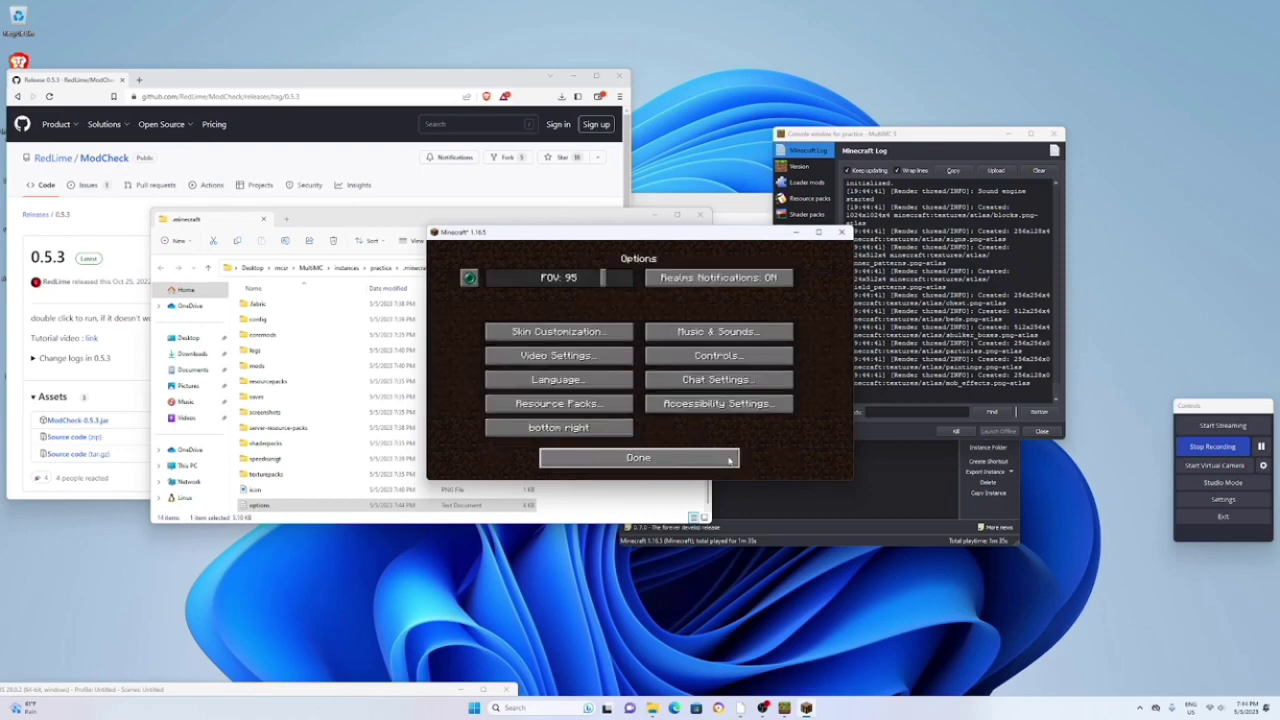
- Set the "bottom right" position option in the game options to center and return to the title screen
{"action": "left_click", "coordinate": [620, 430]}
{"action": "left_click", "coordinate": [620, 430]}
{"action": "left_click", "coordinate": [620, 430]}
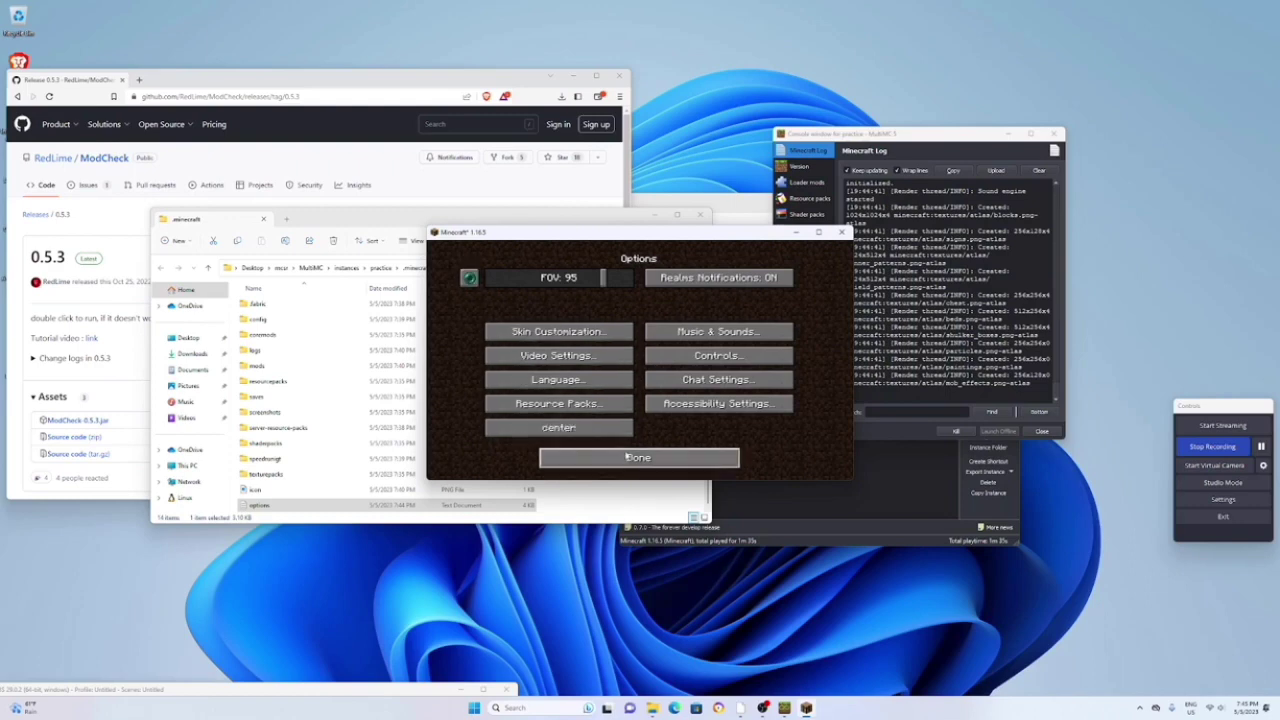
{"action": "left_click", "coordinate": [647, 463]}
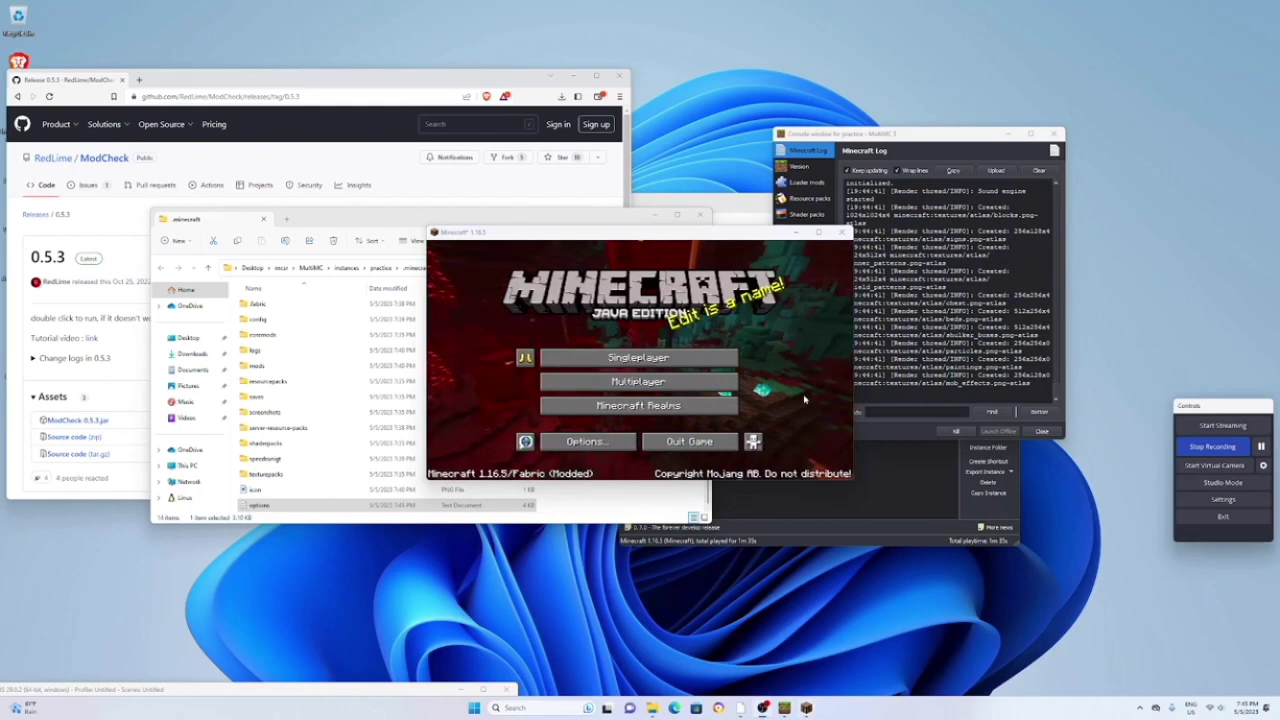
{"action": "left_click", "coordinate": [525, 358]}
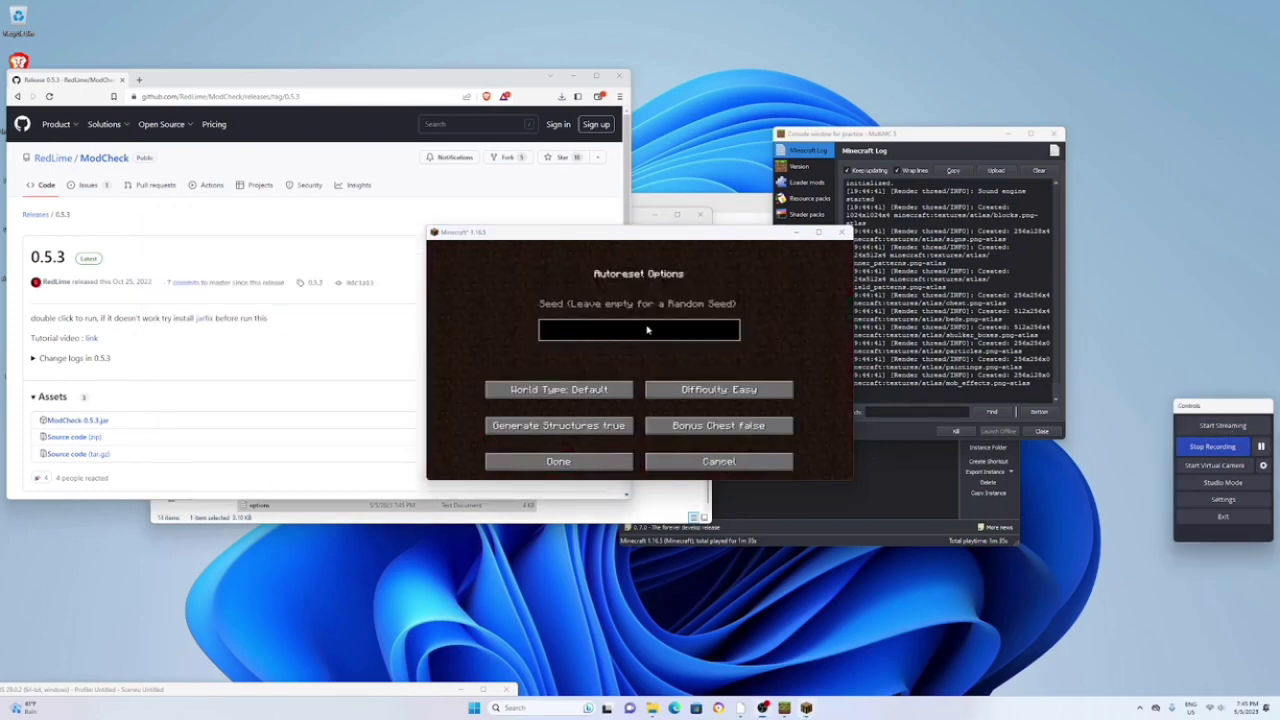
{"action": "left_click", "coordinate": [647, 327]}
{"action": "key", "text": "ctrl+v"}
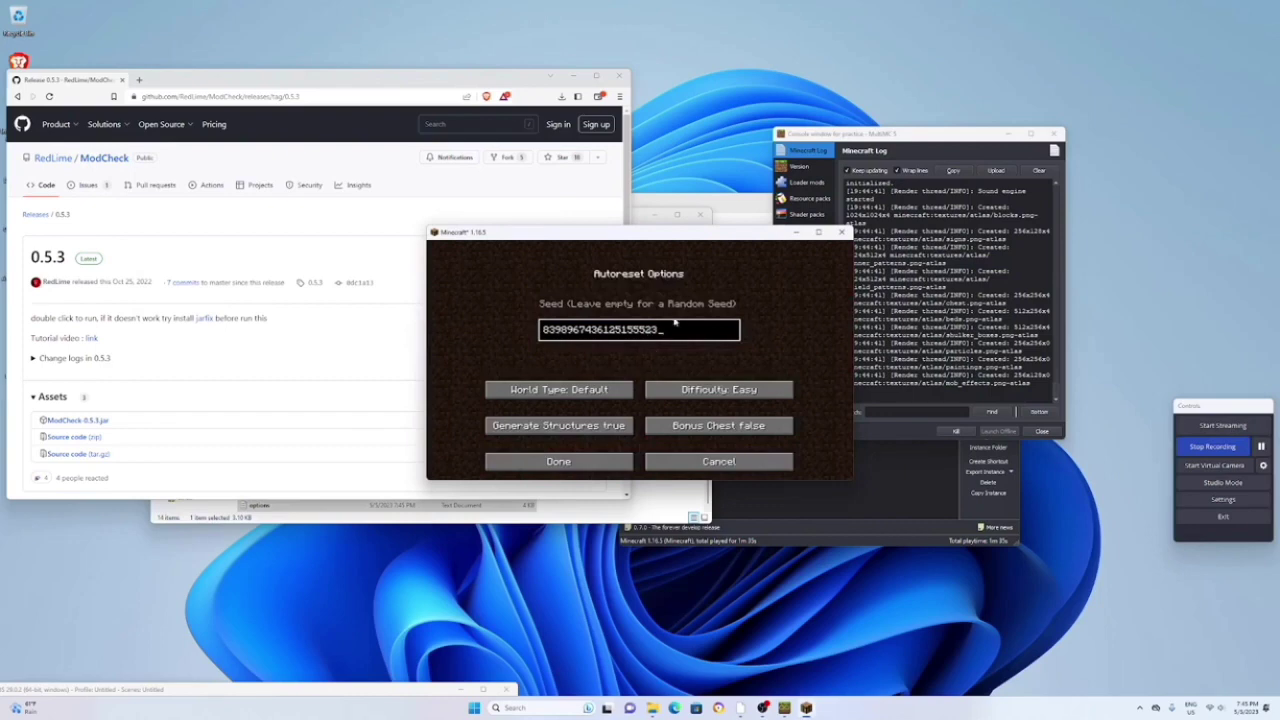
{"action": "left_click", "coordinate": [570, 461]}
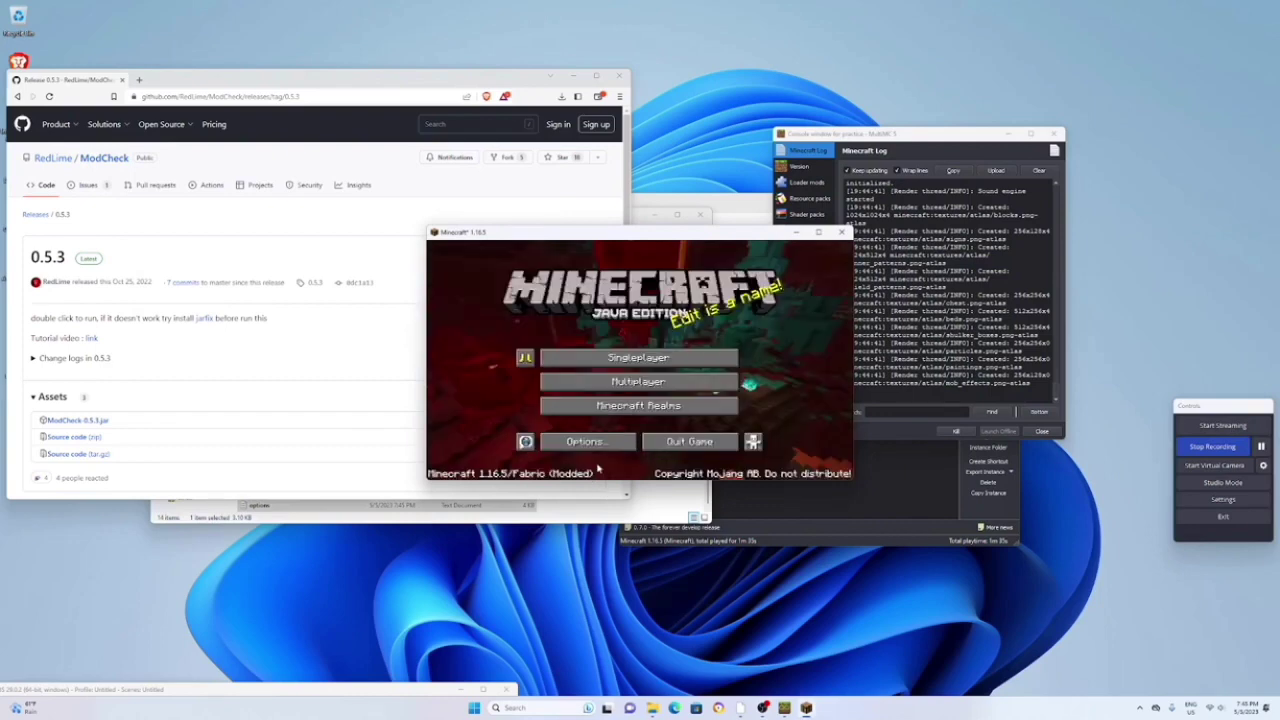
- Quit Minecraft and open the practice instance's config folder from its loader mods list
{"action": "left_click", "coordinate": [688, 447]}
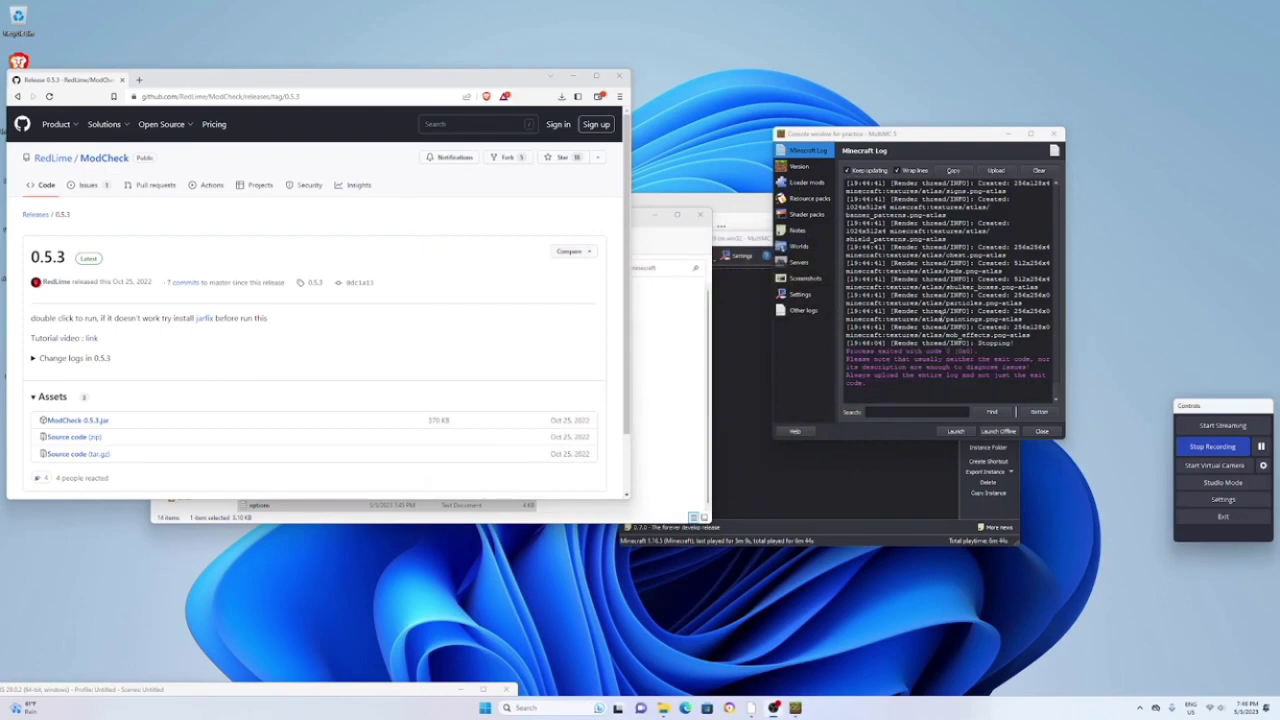
{"action": "left_click", "coordinate": [806, 182]}
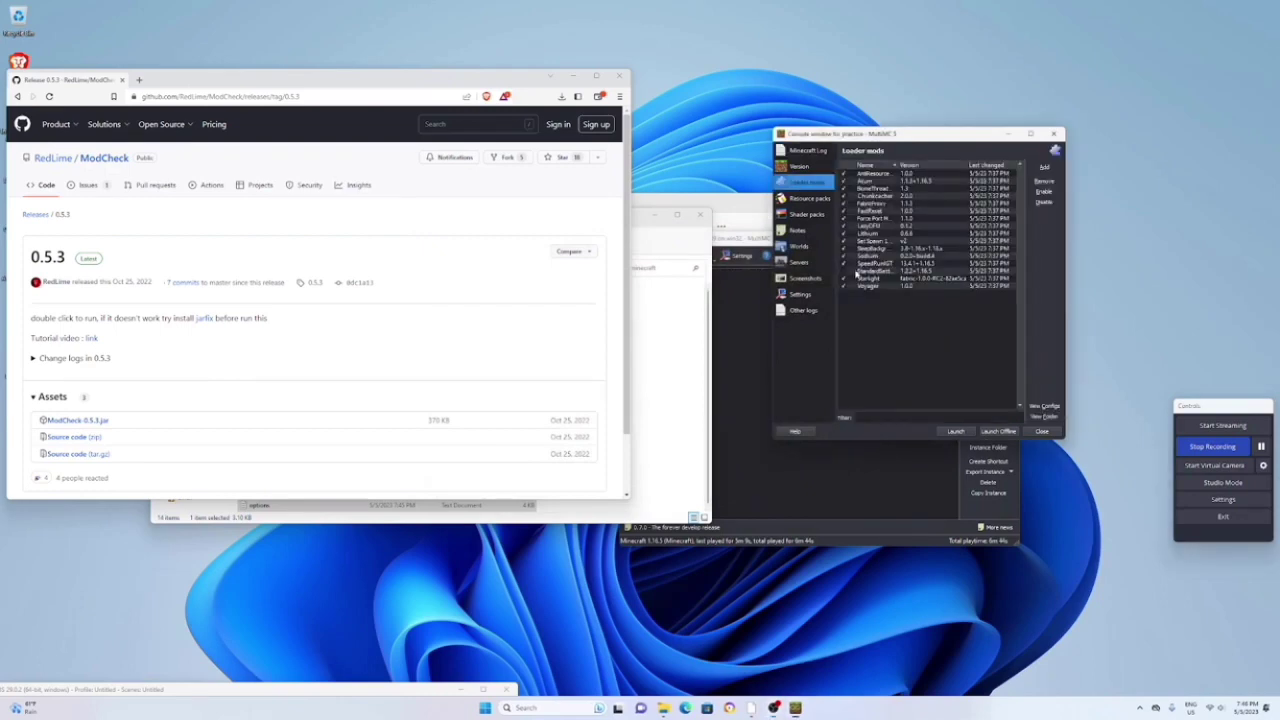
{"action": "left_click", "coordinate": [1044, 406]}
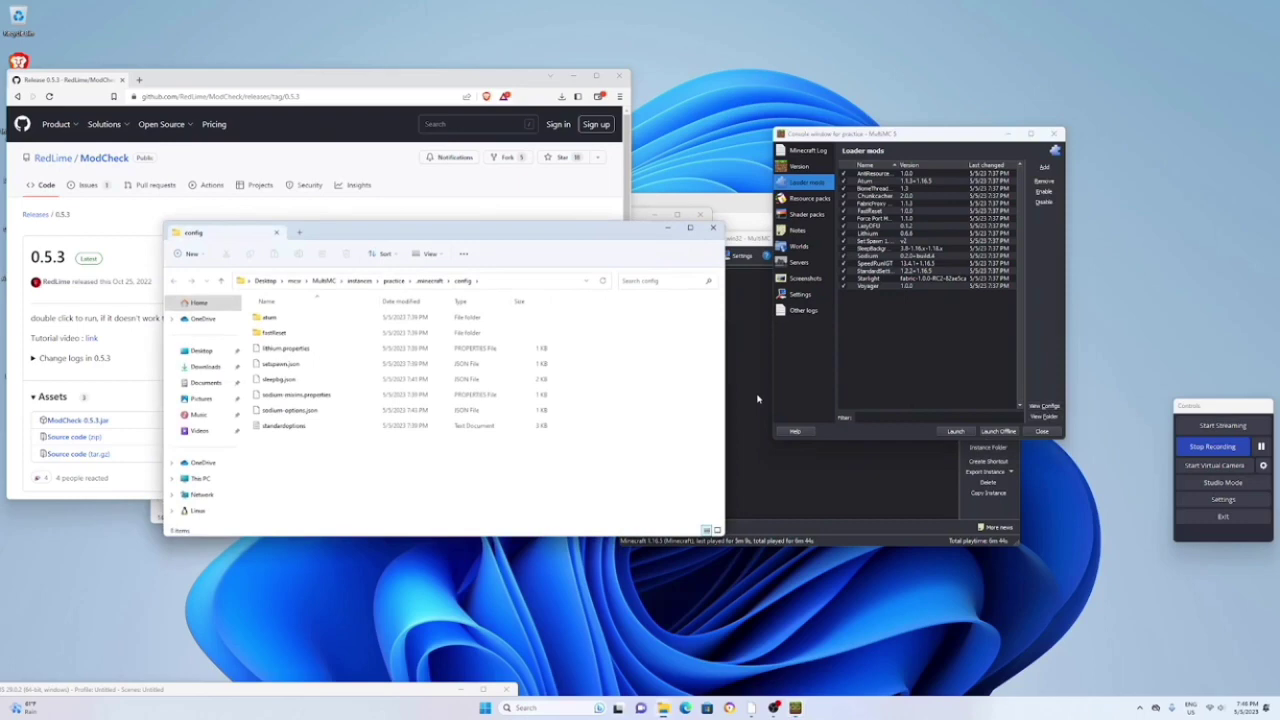
- Set Notepad as the default app for JSON files, review the seed entries in setspawn.json and close the config folder
{"action": "left_click", "coordinate": [300, 367]}
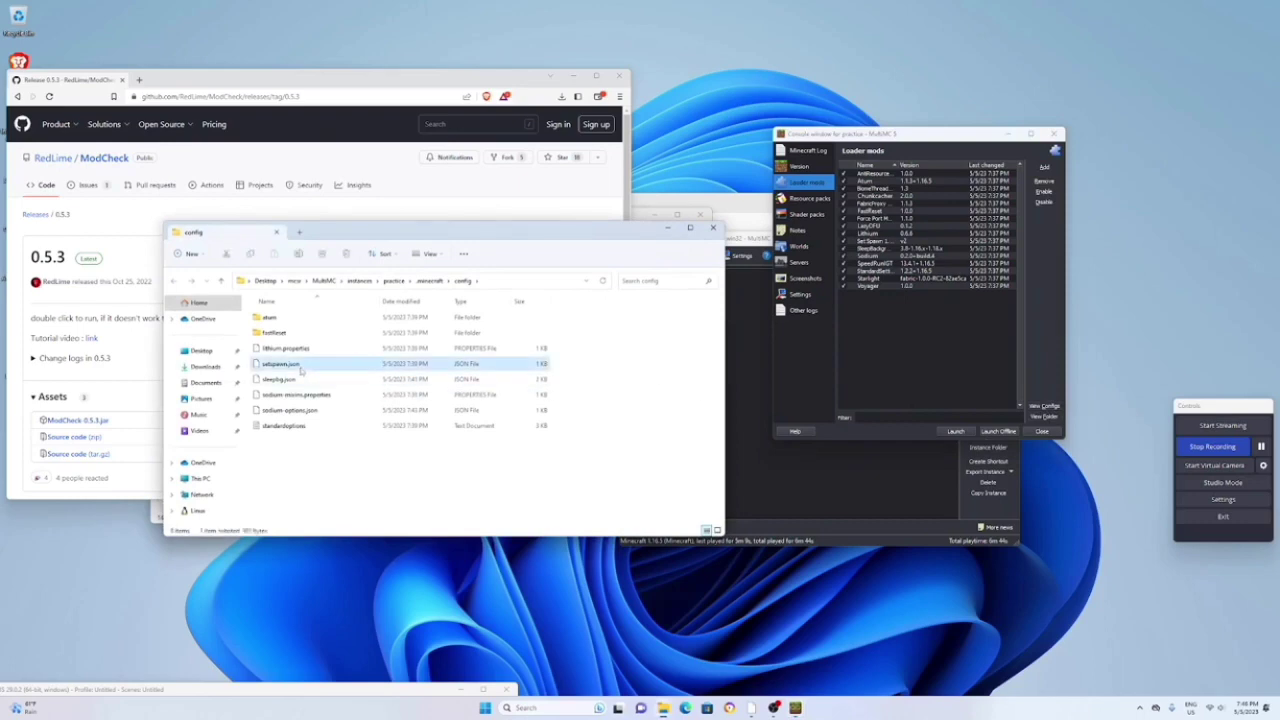
{"action": "double_click", "coordinate": [300, 367]}
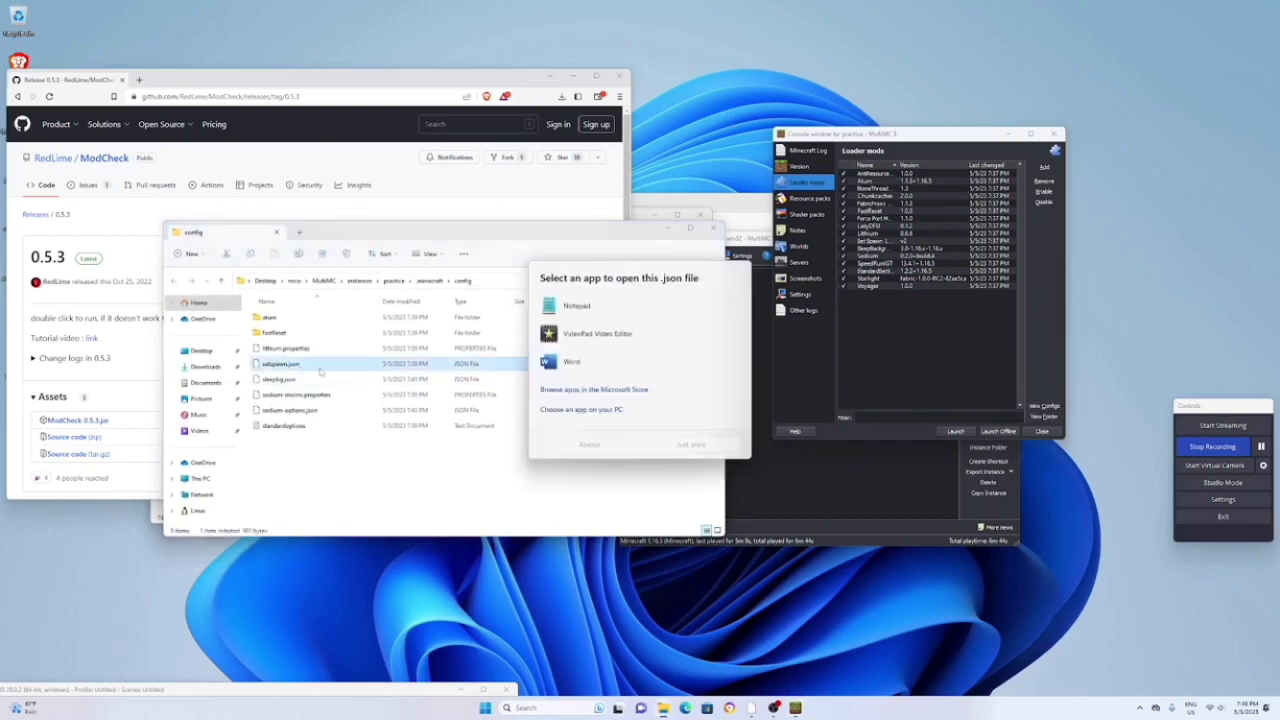
{"action": "left_click", "coordinate": [576, 316]}
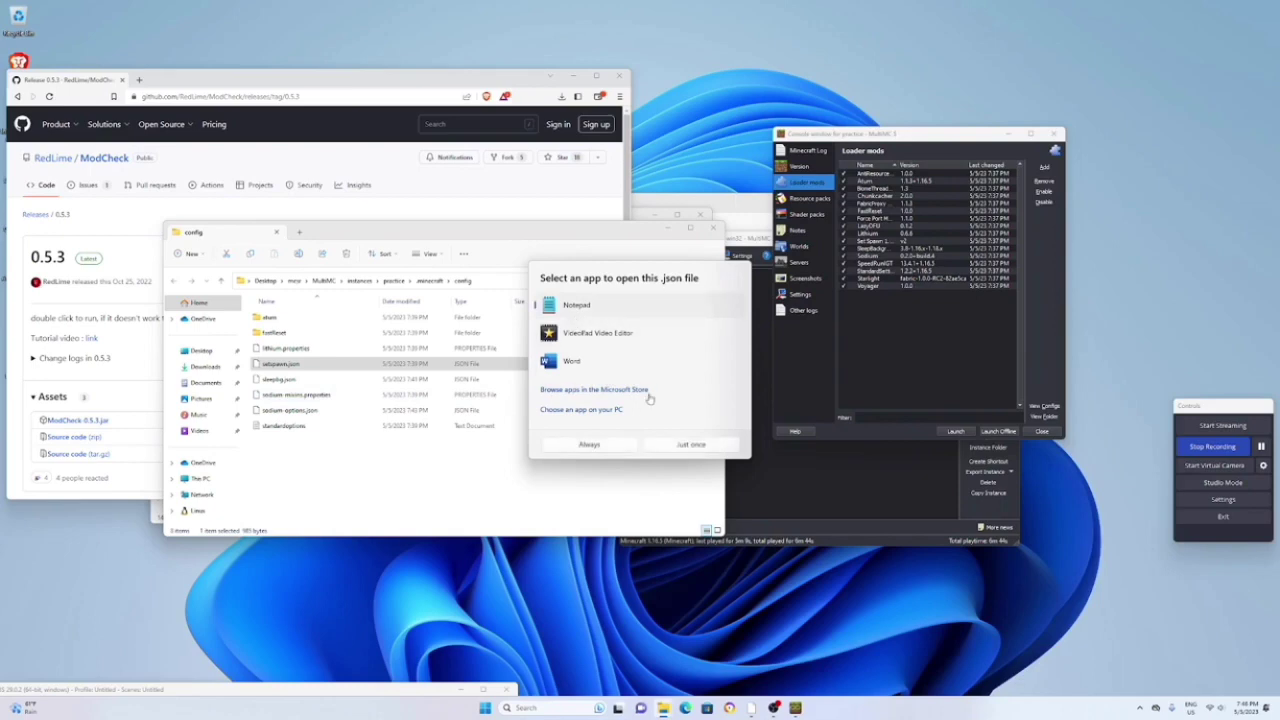
{"action": "left_click", "coordinate": [589, 444]}
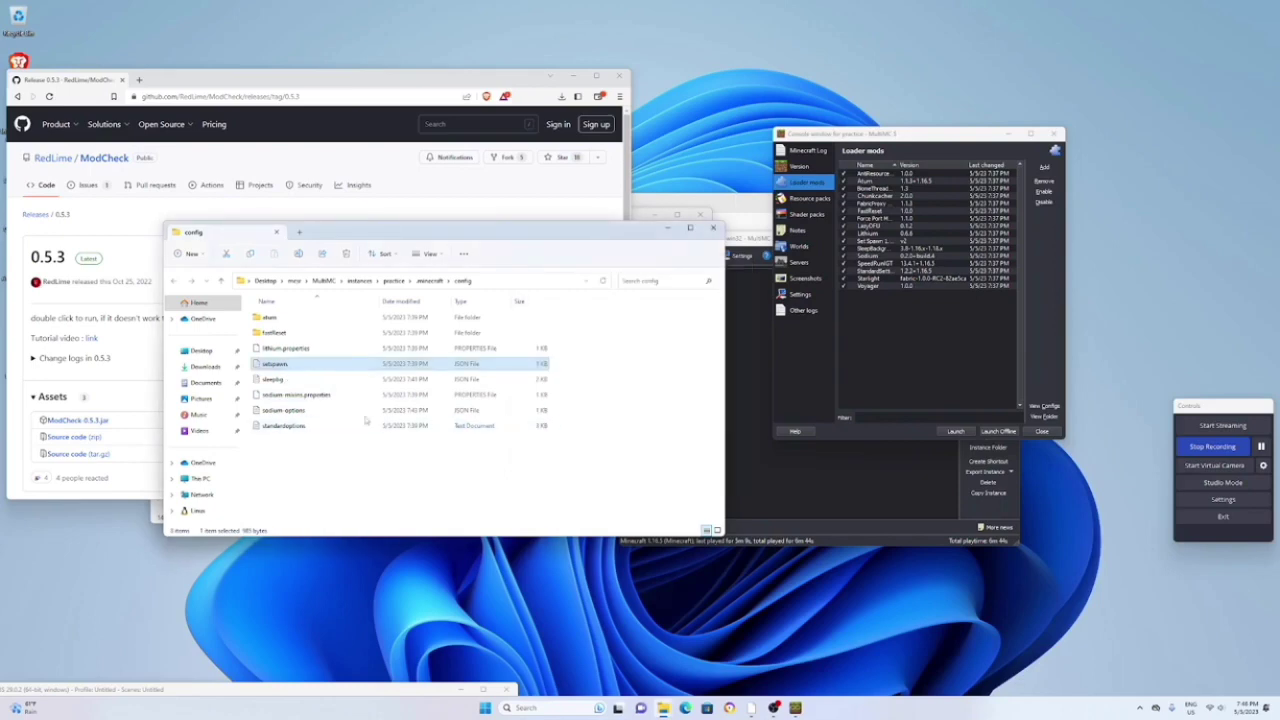
{"action": "scroll", "coordinate": [409, 342], "scroll_direction": "down", "scroll_amount": 3}
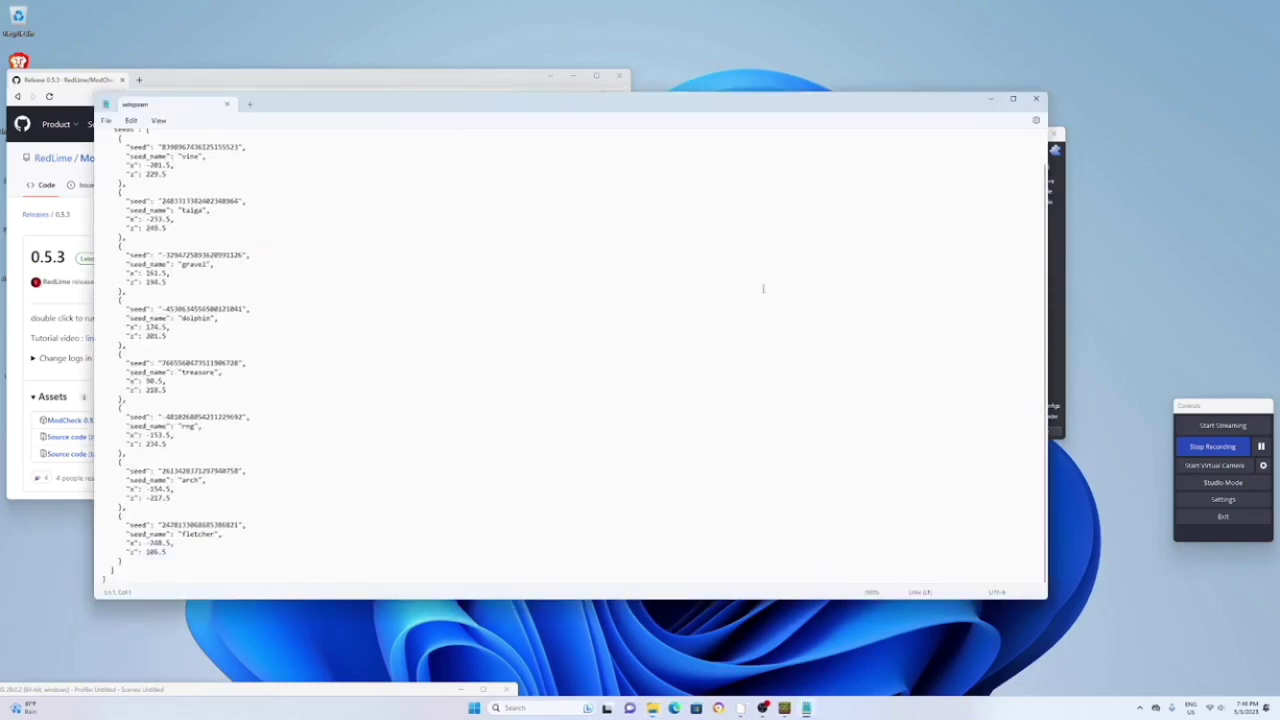
{"action": "left_click", "coordinate": [1036, 98]}
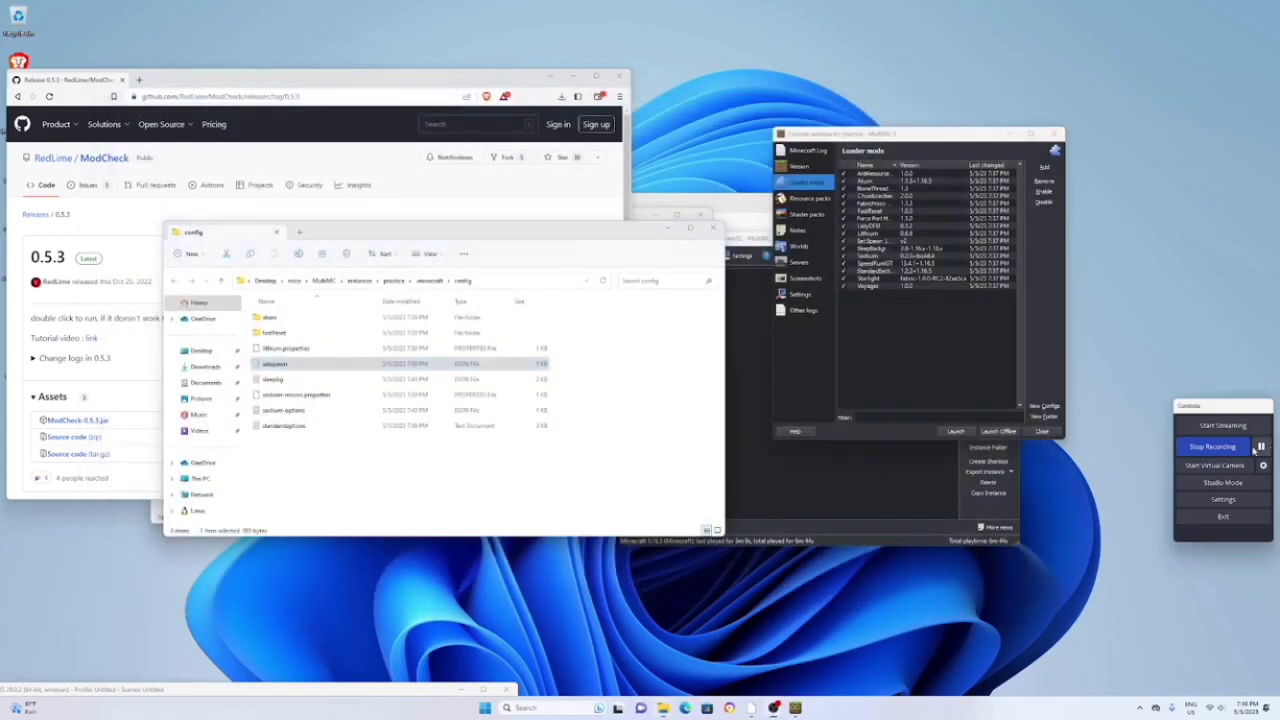
{"action": "left_click", "coordinate": [277, 233]}
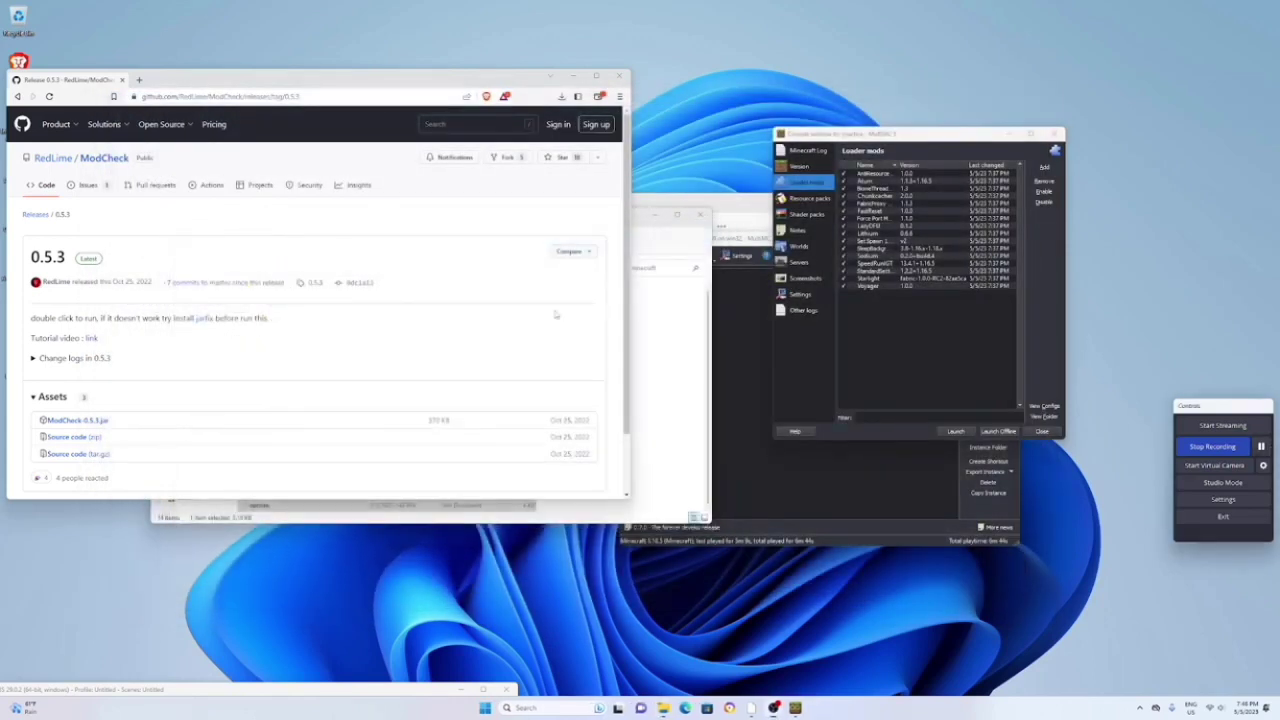
- Copy the practice instance as "Instance 1" without copying its saves or keeping its play time
{"action": "left_click", "coordinate": [648, 315]}
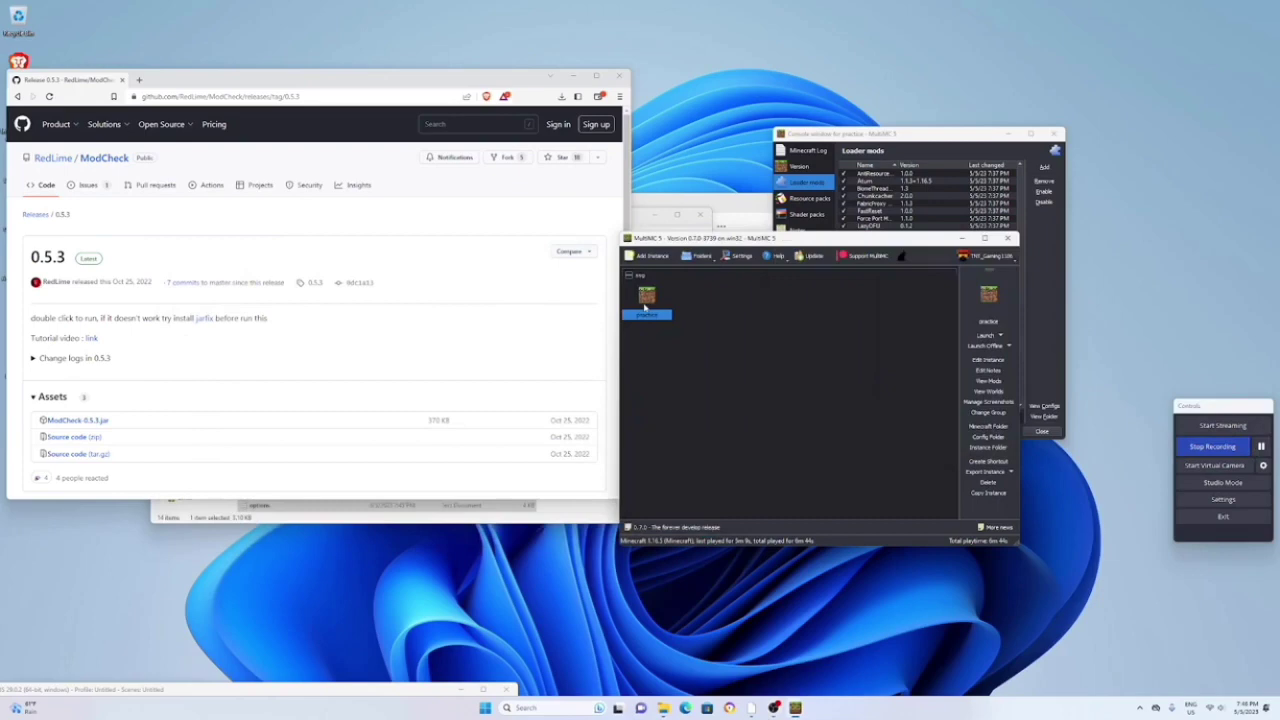
{"action": "right_click", "coordinate": [656, 318]}
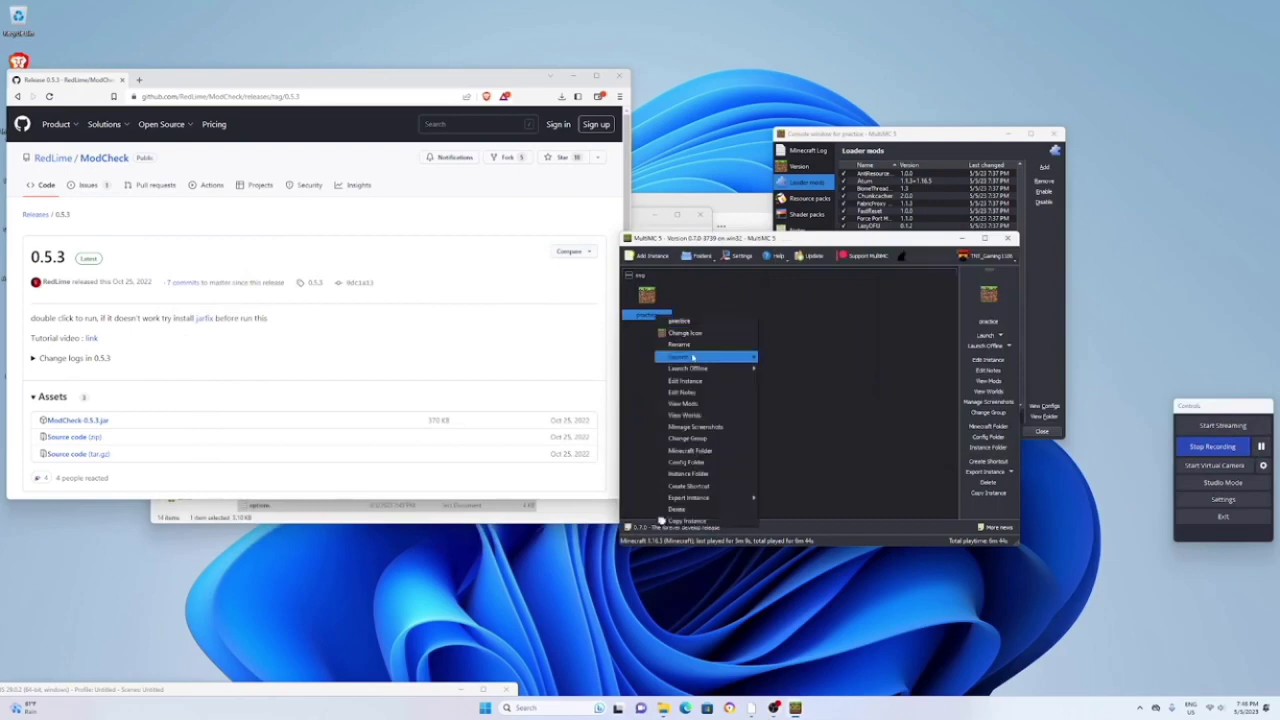
{"action": "left_click", "coordinate": [688, 520]}
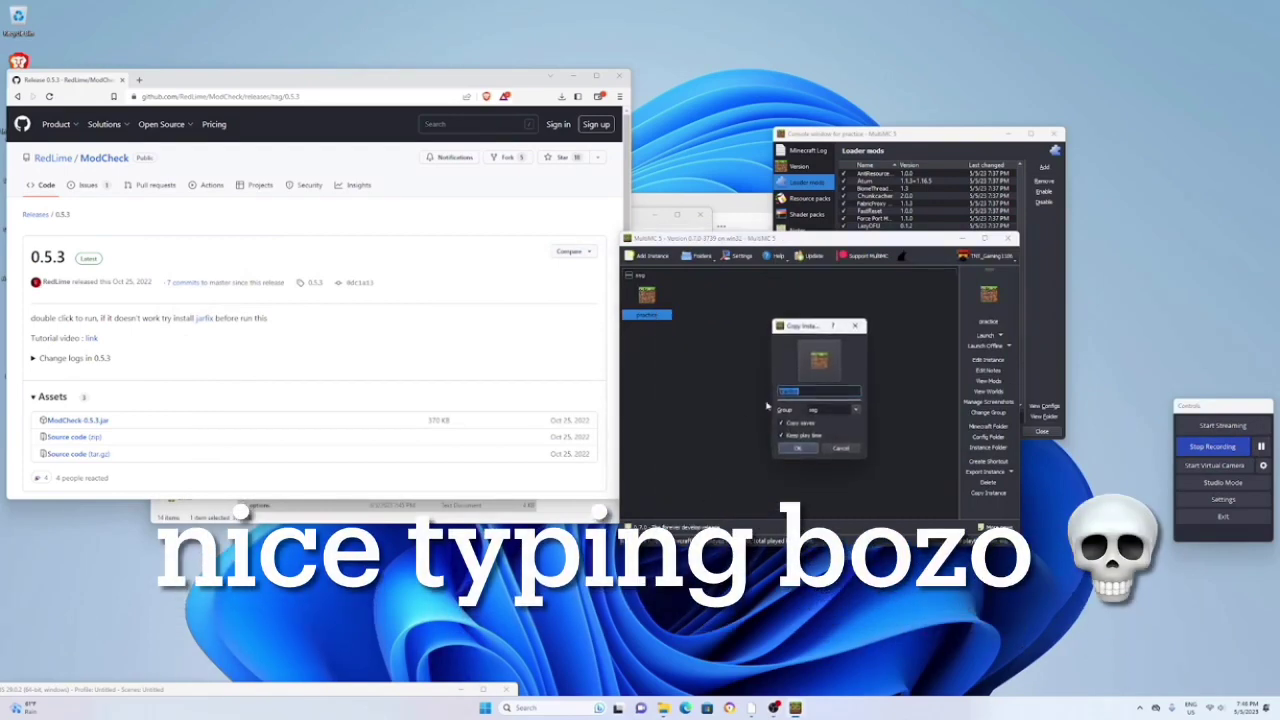
{"action": "key", "text": "BackSpace"}
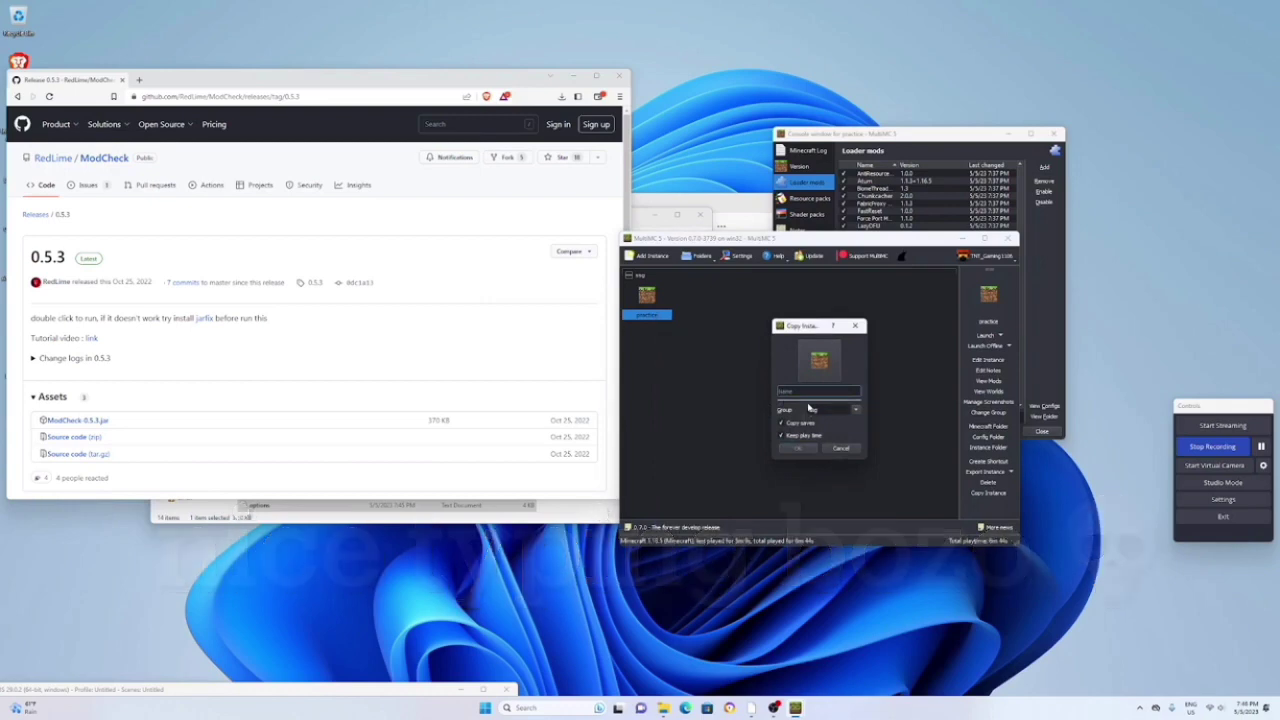
{"action": "type", "text": "practice 1"}
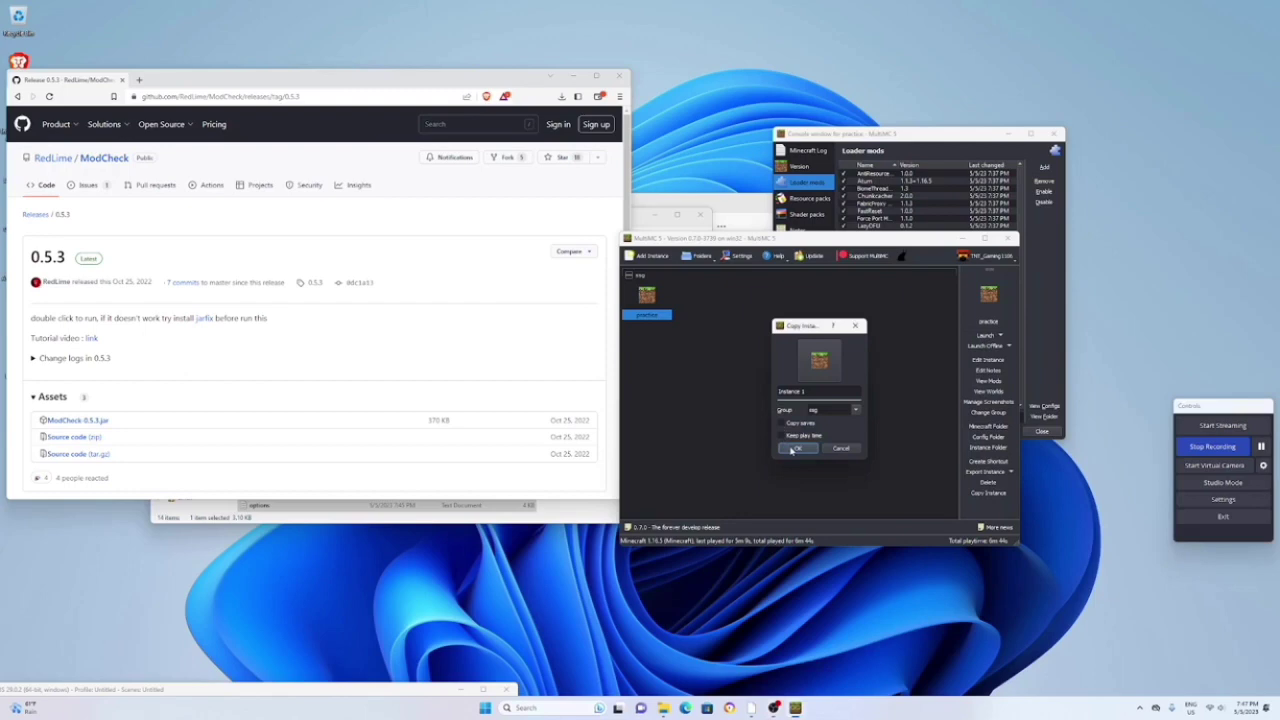
{"action": "left_click", "coordinate": [795, 448]}
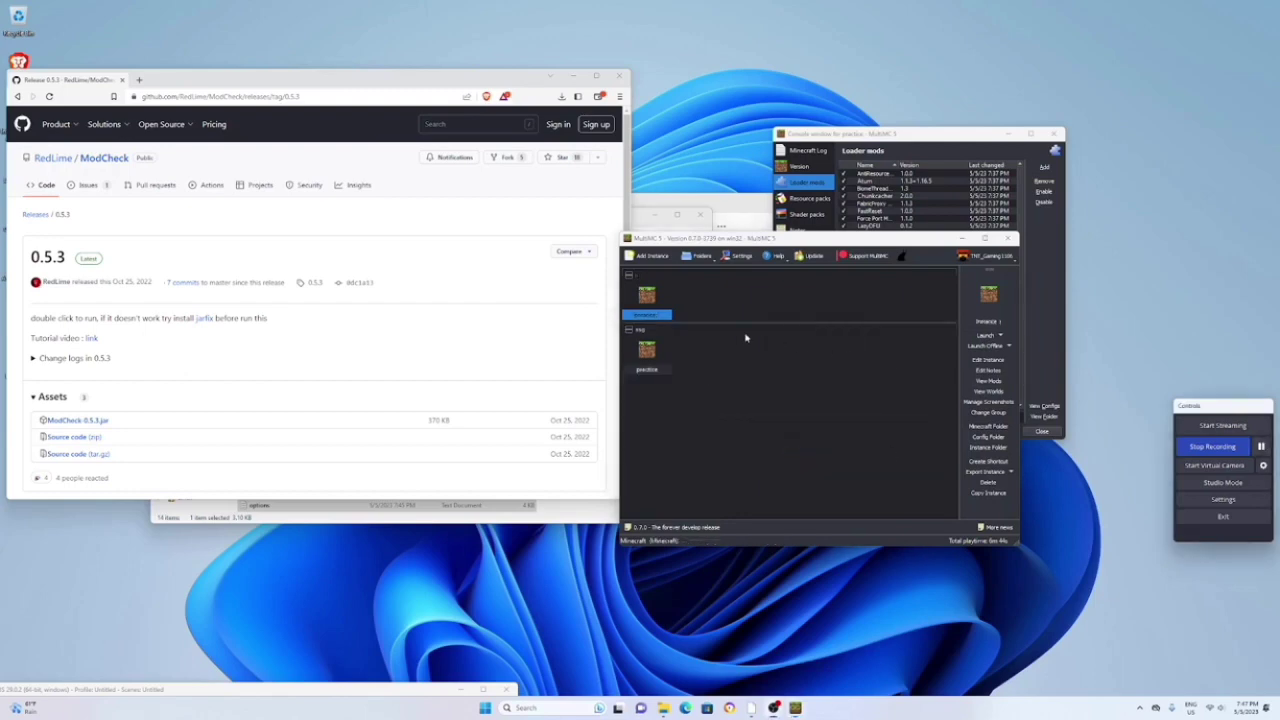
- Show the practice instance's worlds and download the Vine SSG Practice v1.7.0 map zip from its GitHub release page
{"action": "left_click", "coordinate": [935, 145]}
{"action": "left_click", "coordinate": [805, 246]}
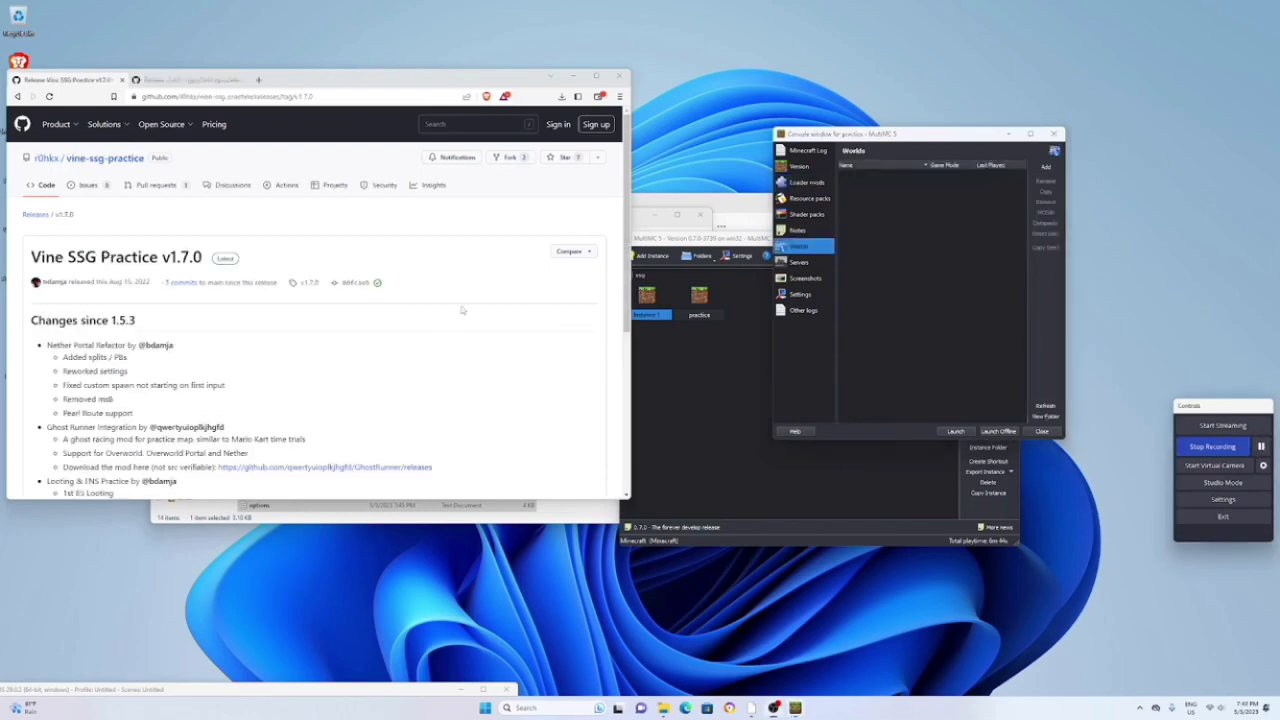
{"action": "scroll", "coordinate": [257, 295], "scroll_direction": "down", "scroll_amount": 3}
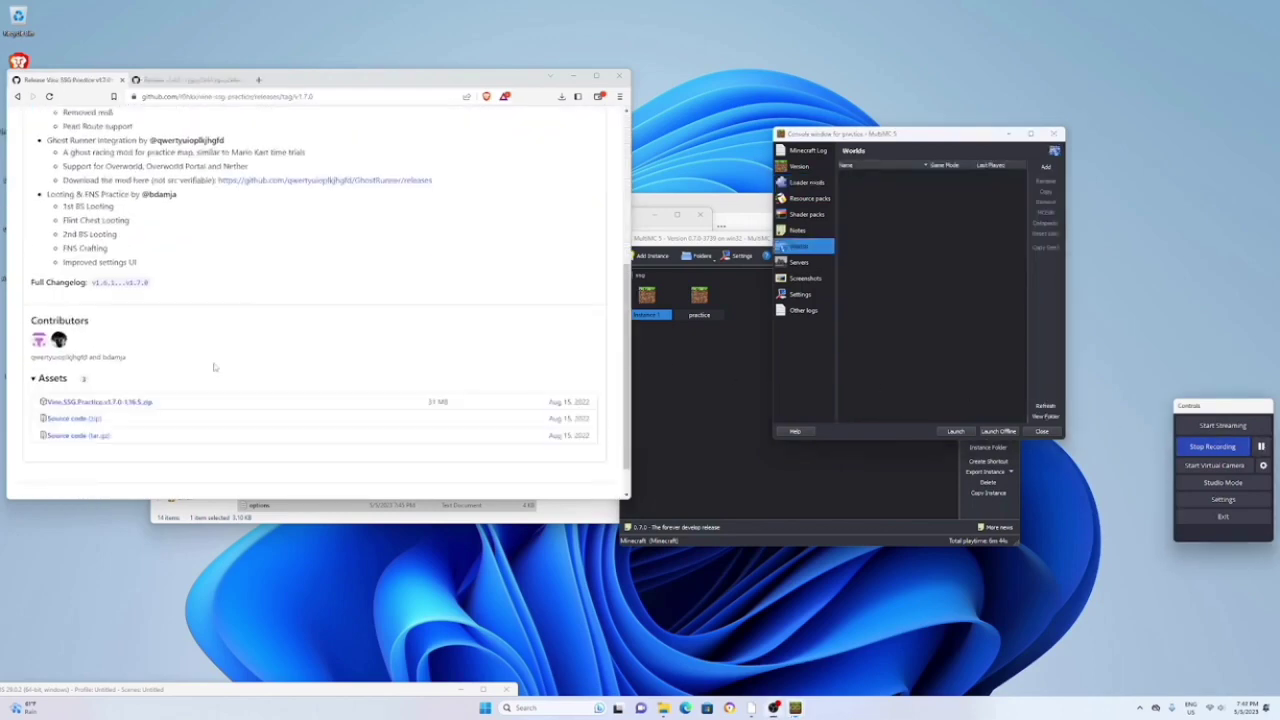
{"action": "left_click", "coordinate": [134, 401]}
{"action": "left_click", "coordinate": [524, 410]}
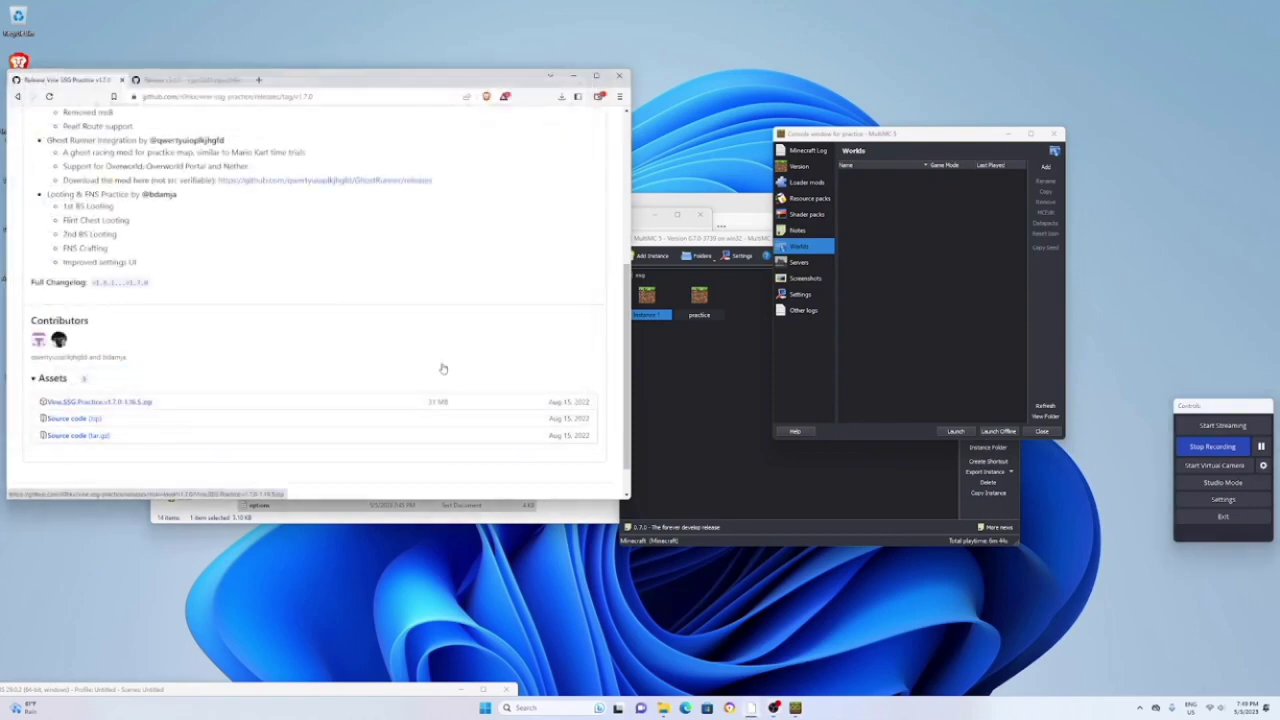
- Download the End Practice v3.4.0-1.16.1 map zip from the ryguy2k4endpractice release page
{"action": "key", "text": "ctrl+Tab"}
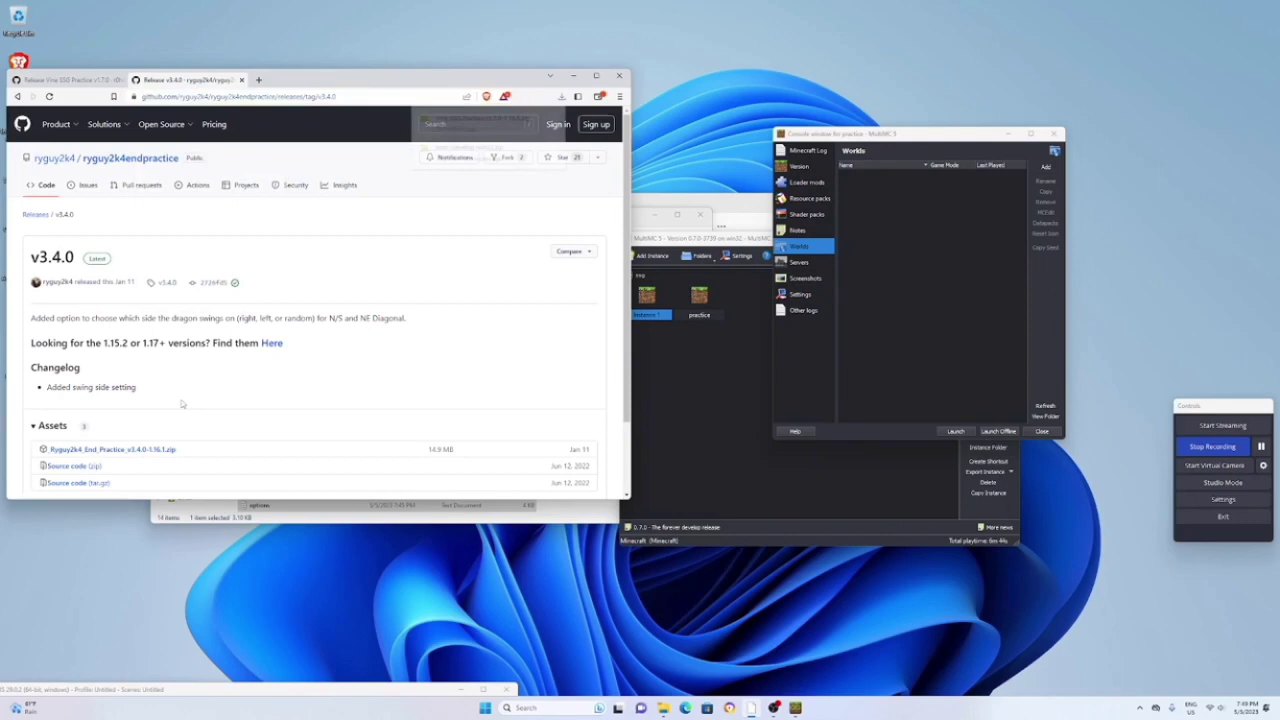
{"action": "left_click", "coordinate": [160, 449]}
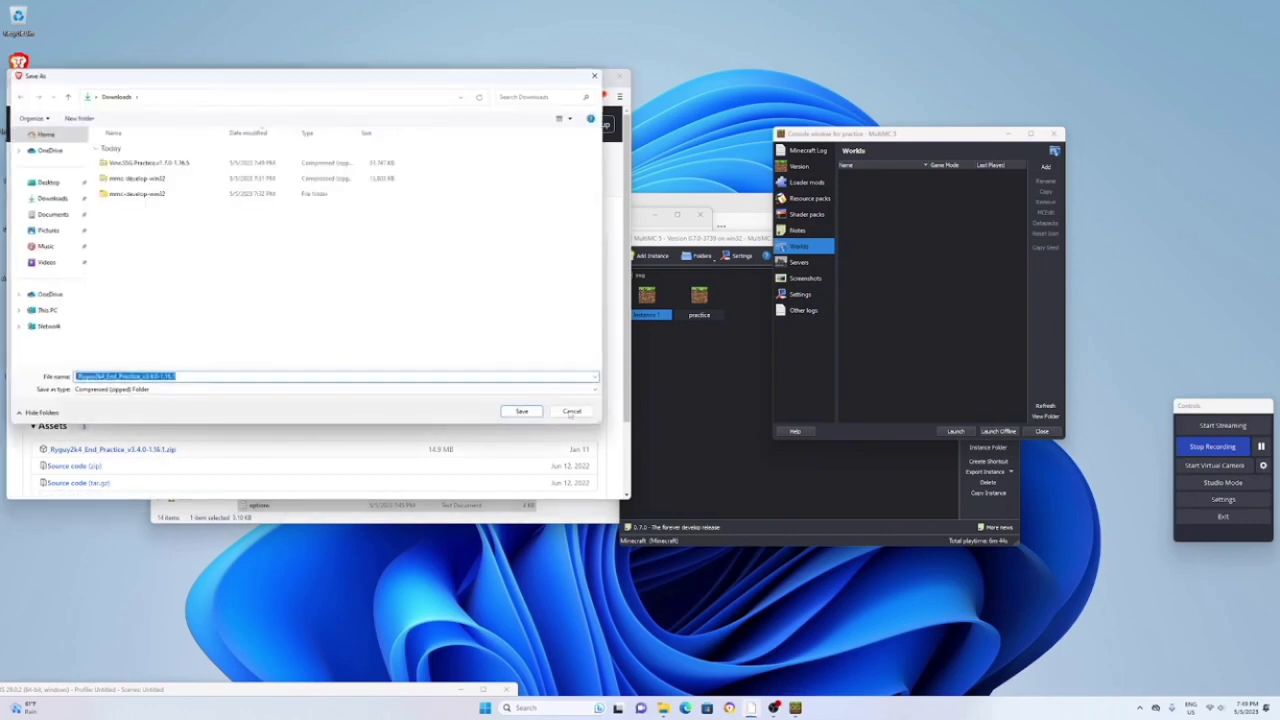
{"action": "left_click", "coordinate": [572, 412]}
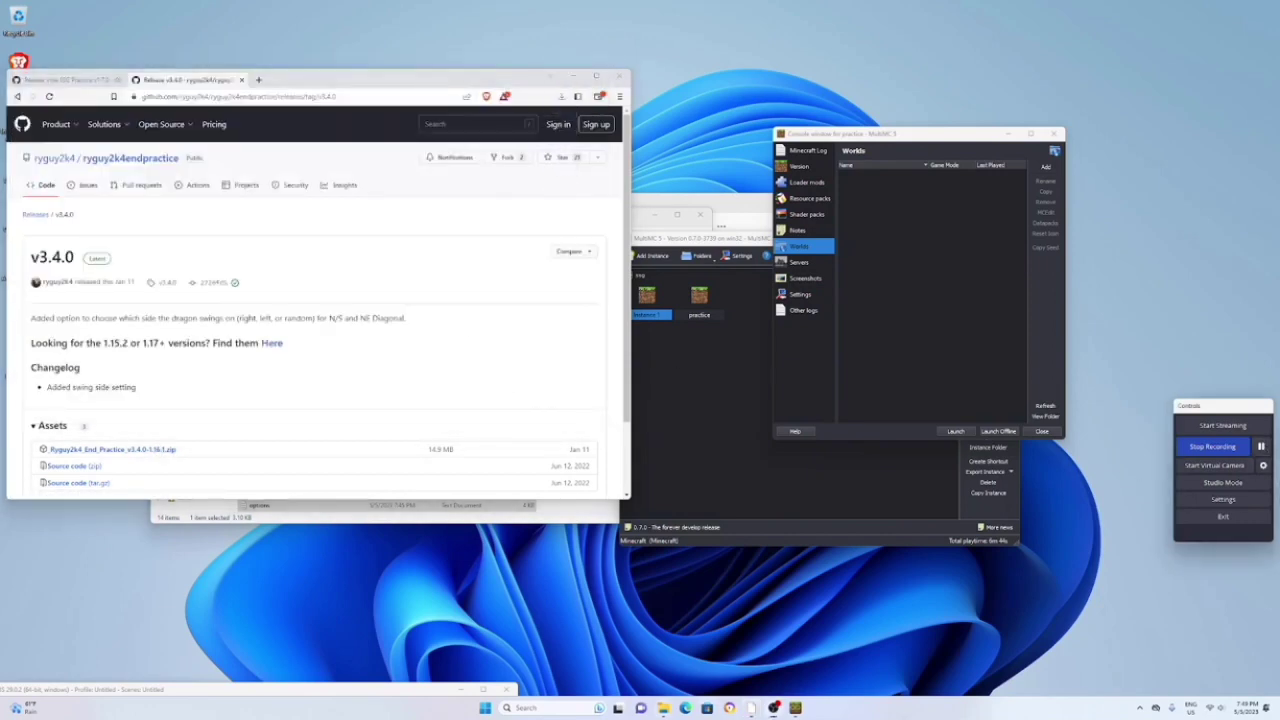
- Add the downloaded Vine SSG Practice and End Practice zips to the practice instance's worlds
{"action": "mouse_move", "coordinate": [664, 708]}
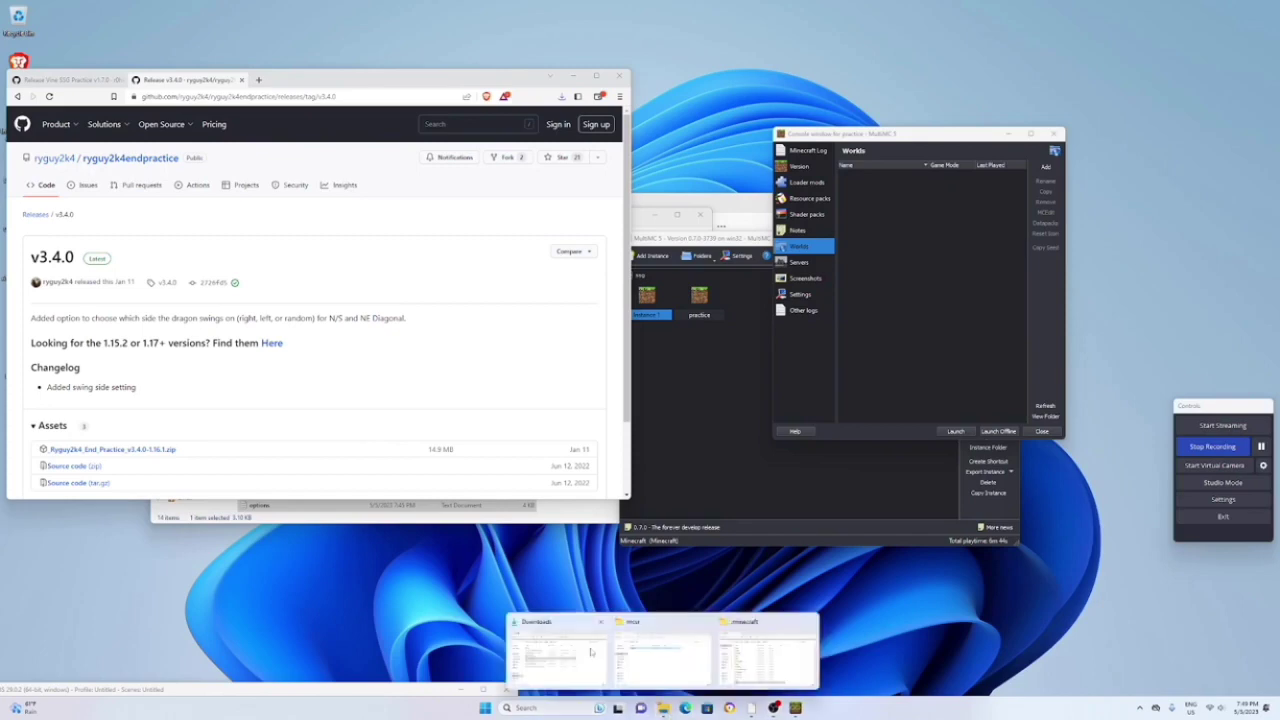
{"action": "left_click", "coordinate": [590, 652]}
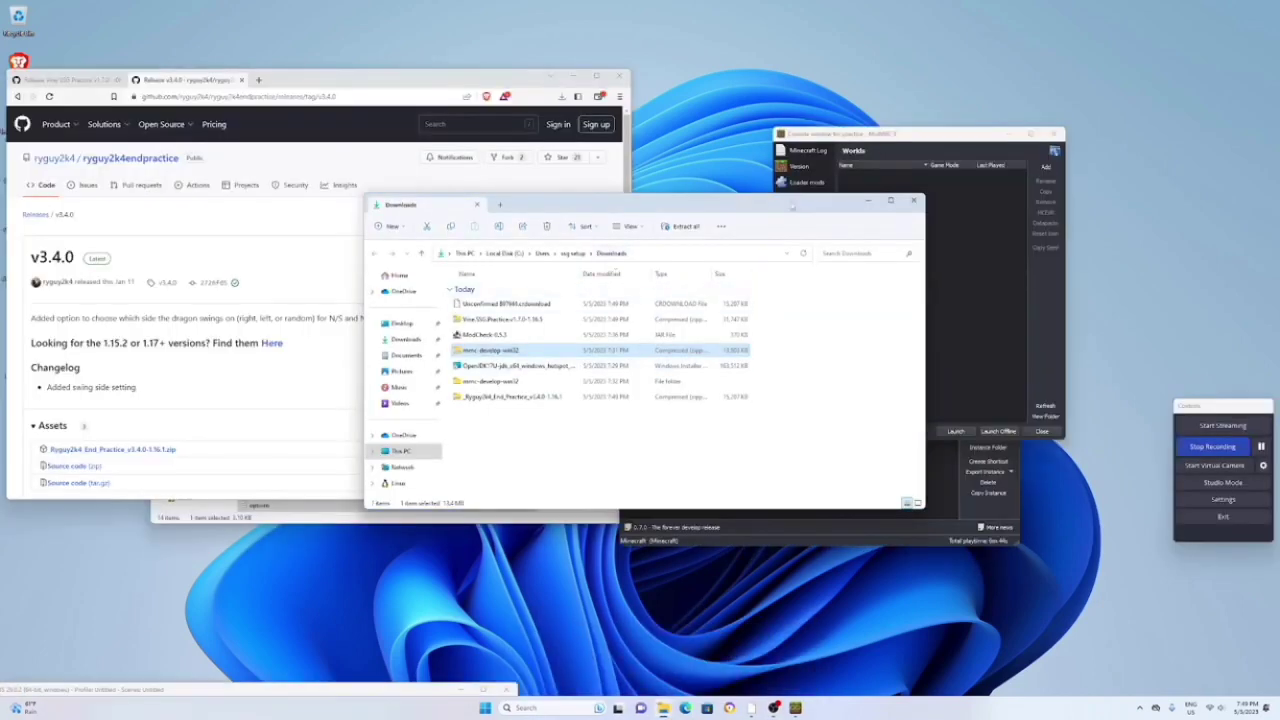
{"action": "left_click_drag", "start_coordinate": [791, 205], "coordinate": [555, 275]}
{"action": "left_click", "coordinate": [815, 252]}
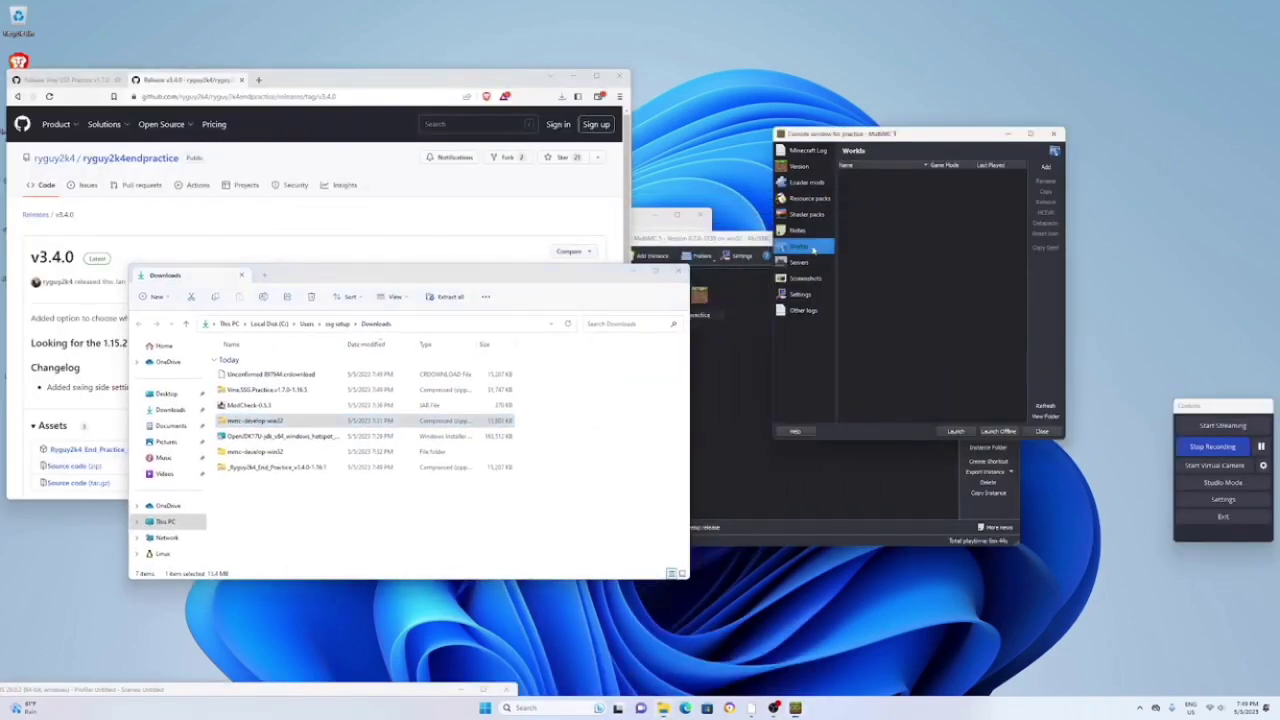
{"action": "left_click_drag", "start_coordinate": [300, 421], "coordinate": [390, 466]}
{"action": "left_click_drag", "start_coordinate": [300, 467], "coordinate": [934, 340]}
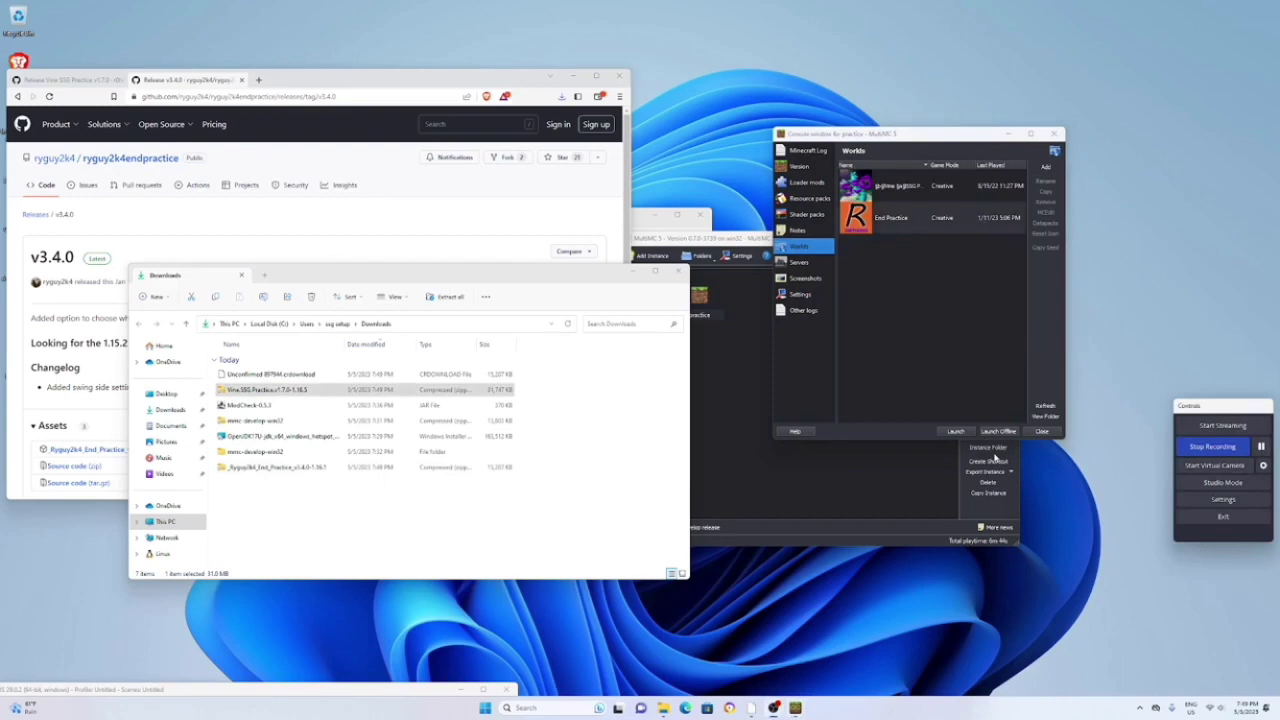
- Launch the practice instance and load the Vine SSG Practice world in singleplayer
{"action": "left_click", "coordinate": [962, 434]}
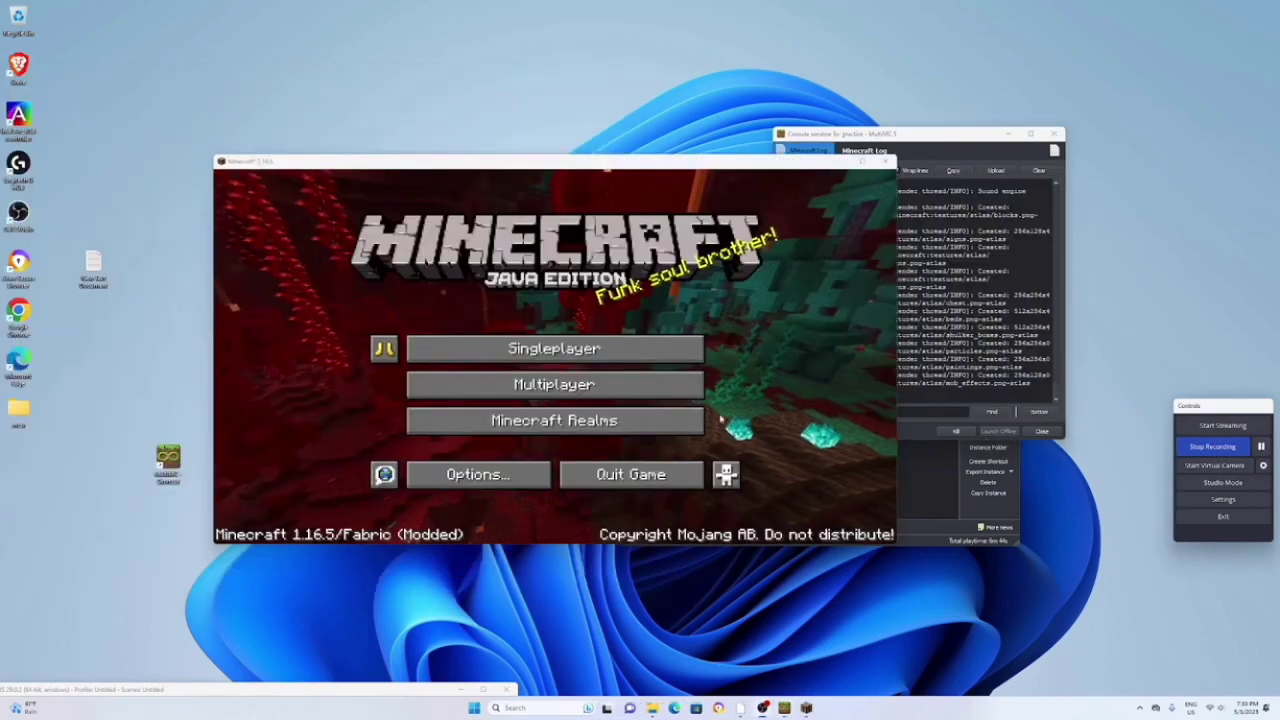
{"action": "left_click", "coordinate": [540, 352]}
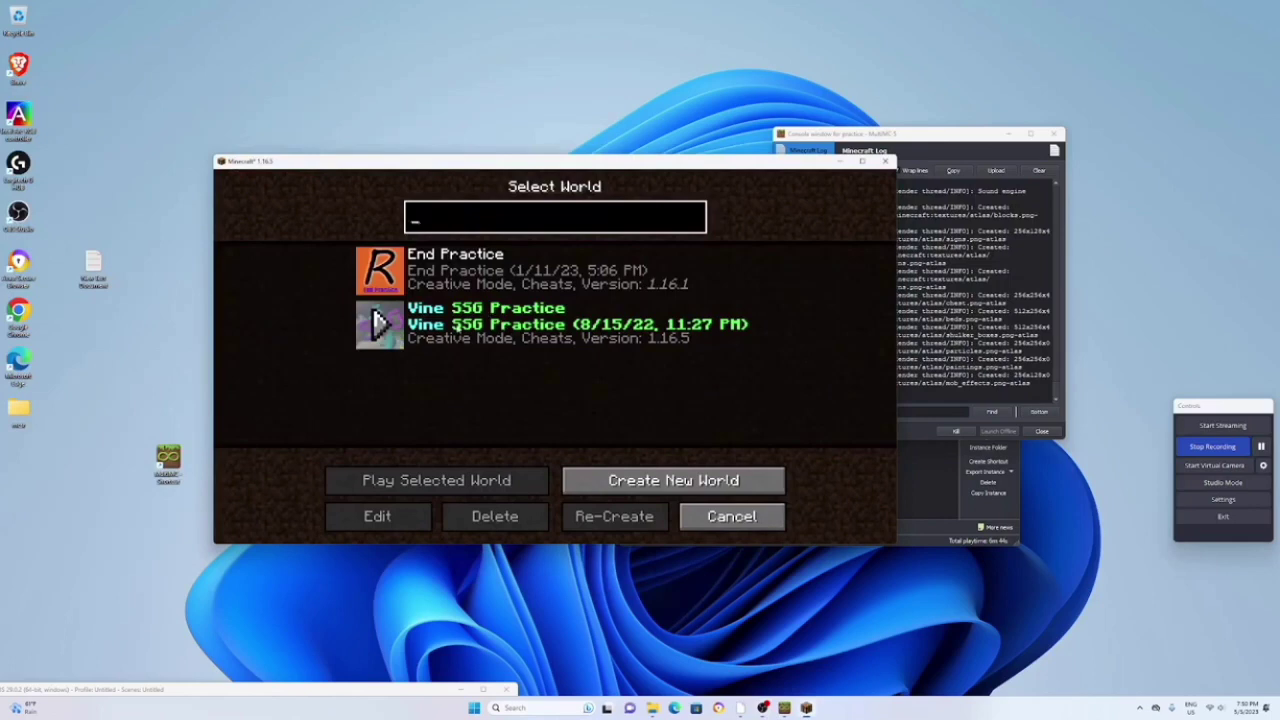
{"action": "double_click", "coordinate": [457, 328]}
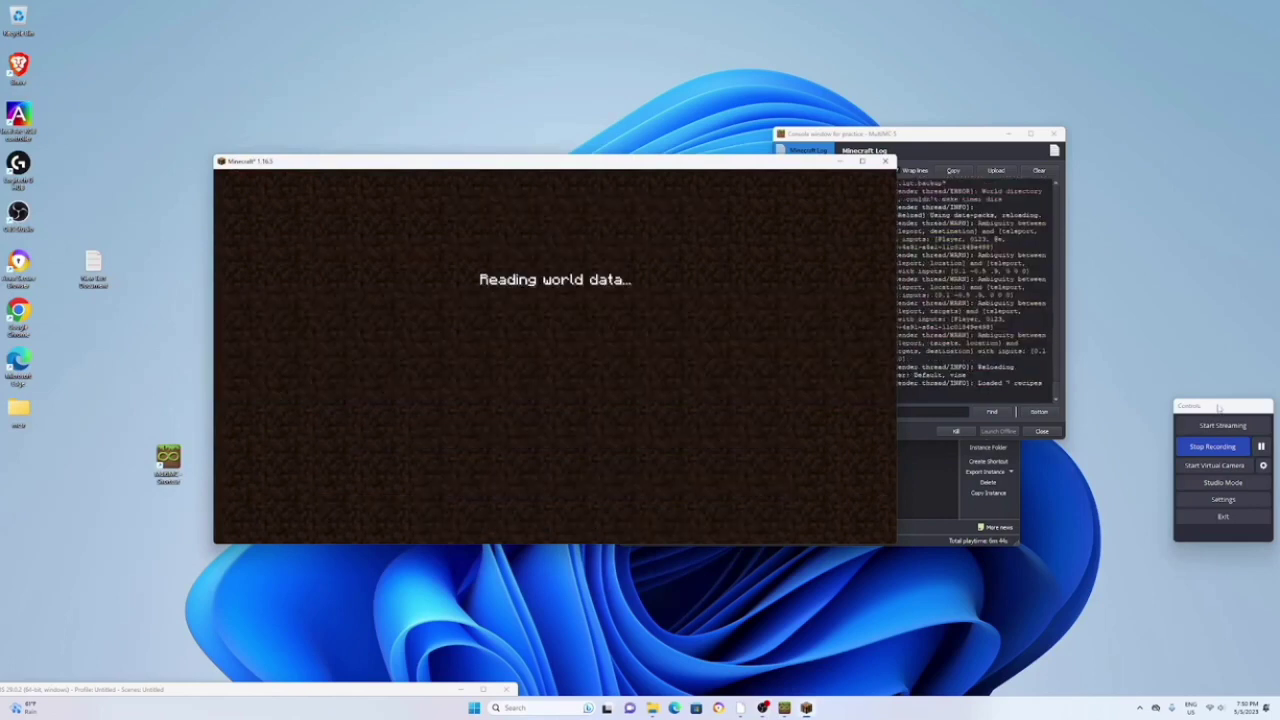
- Look around the Vine SSG Practice lobby and walk to the settings signs of the overworld practice area
{"action": "key", "text": "Escape"}
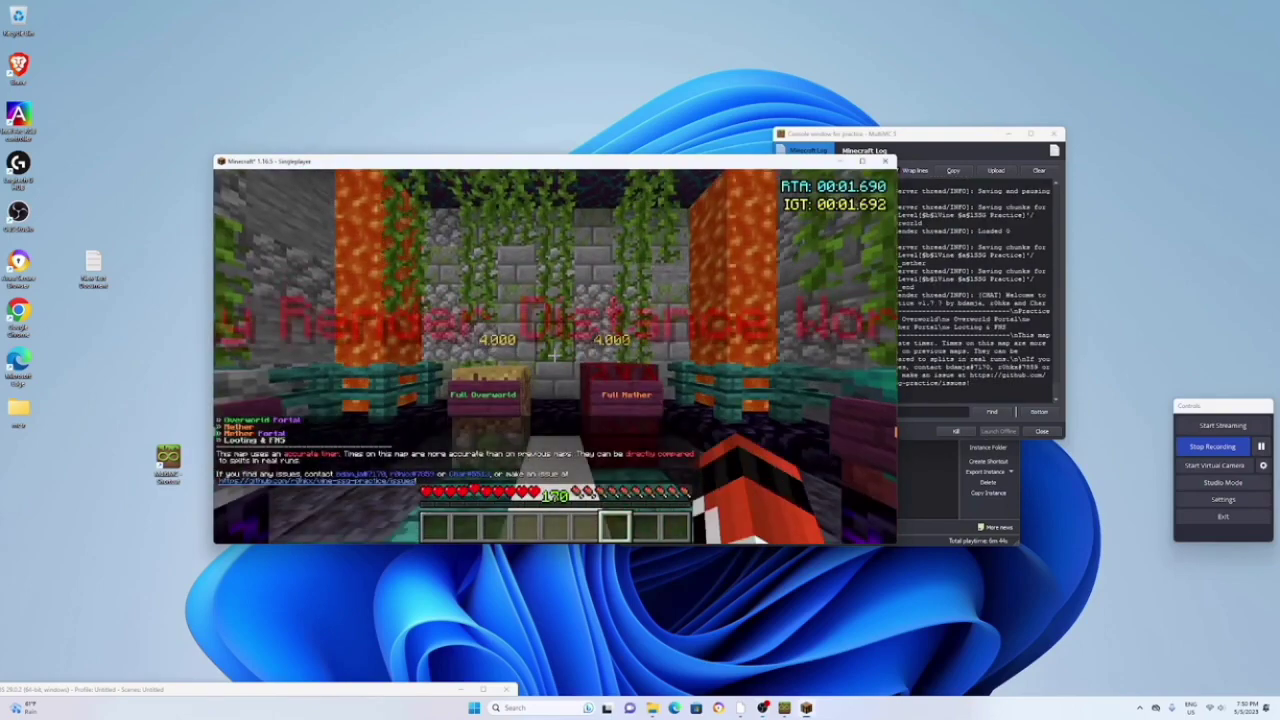
{"action": "key", "text": "Escape"}
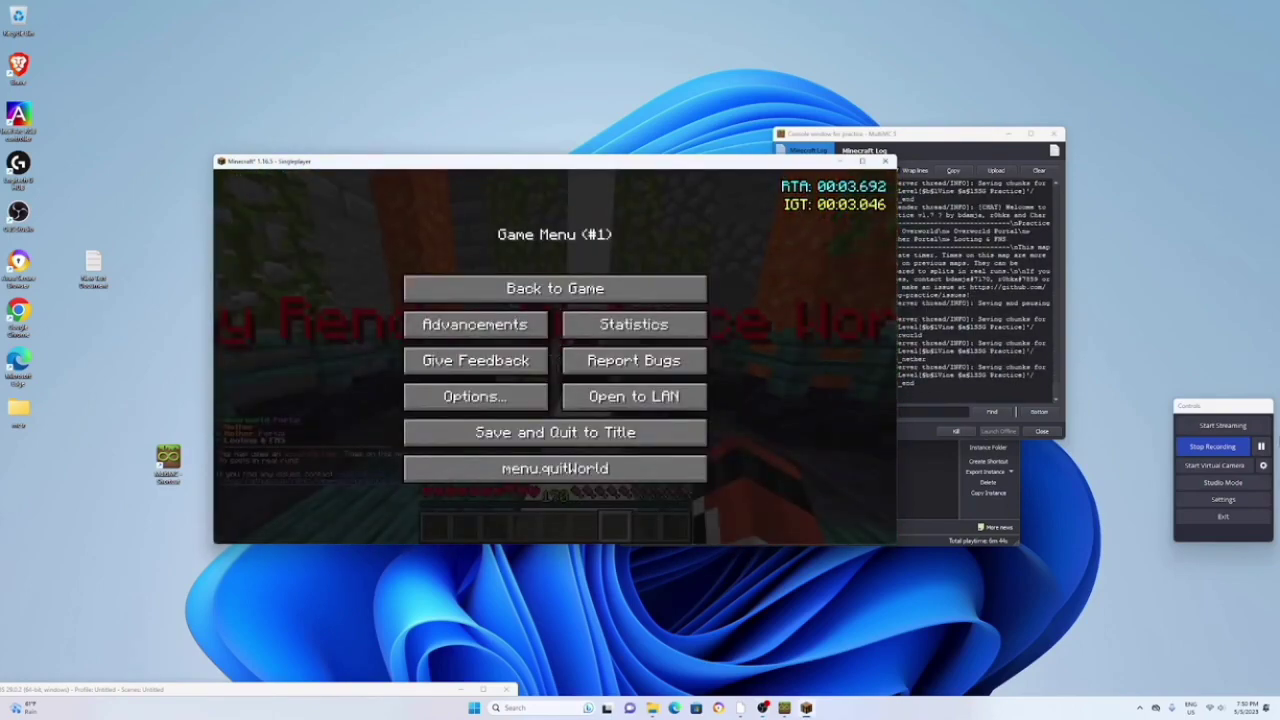
{"action": "key", "text": "Escape"}
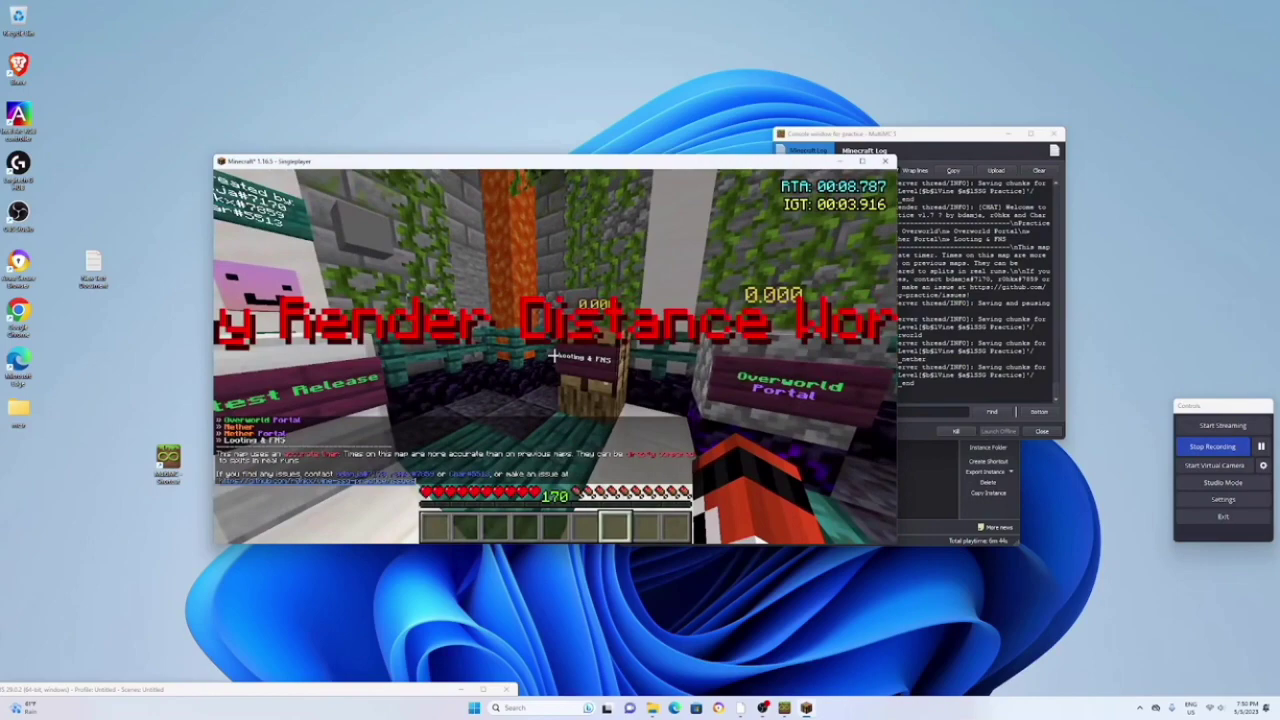
{"action": "key", "text": "Escape"}
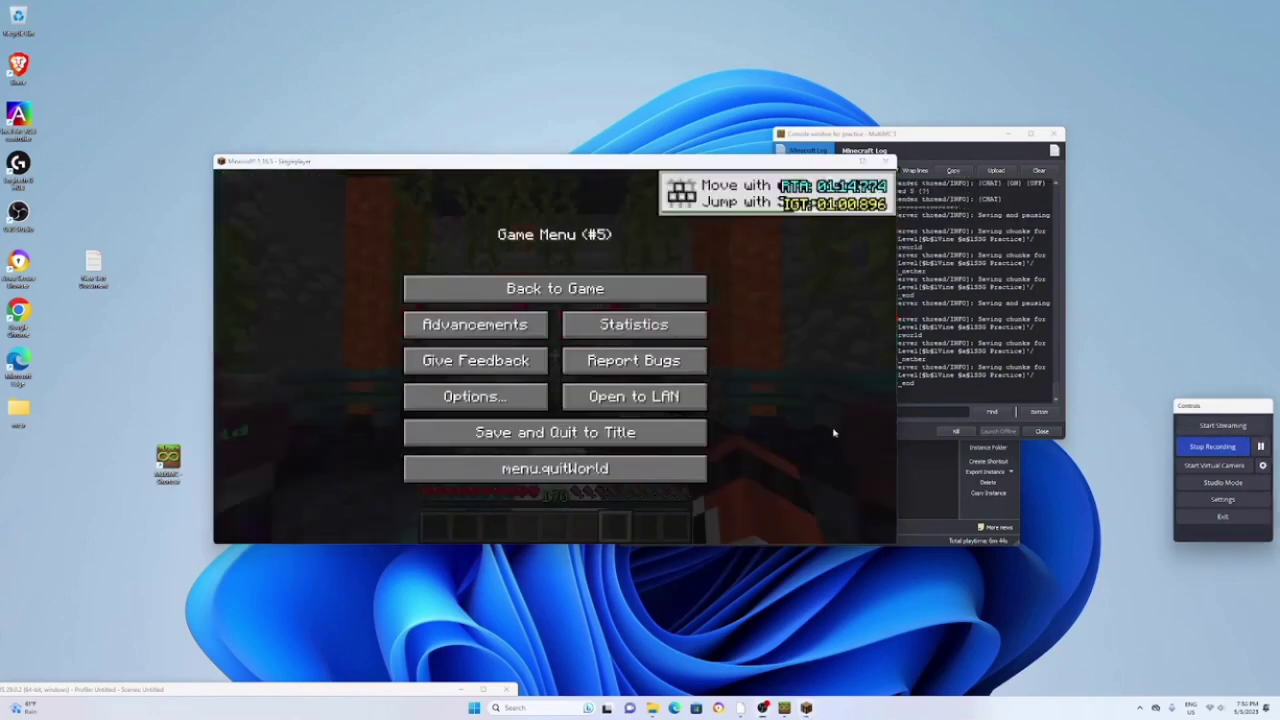
{"action": "key", "text": "Escape"}
{"action": "key", "text": "w"}
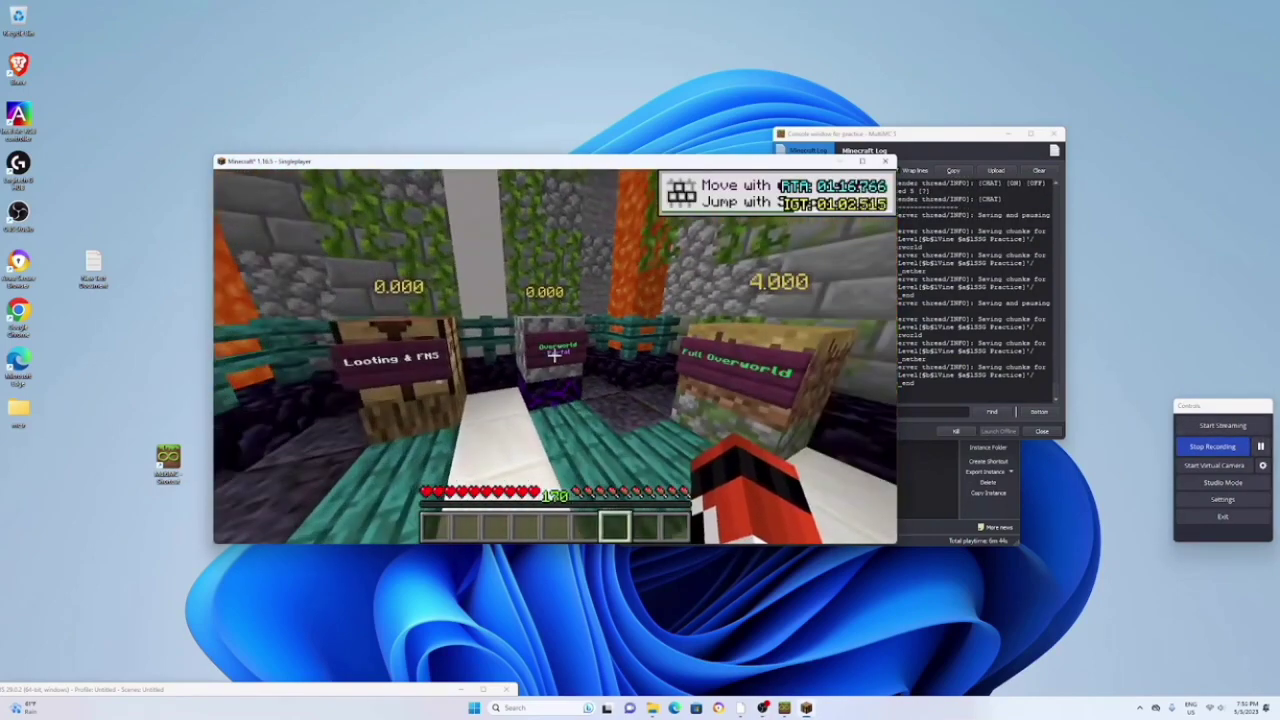
{"action": "key", "text": "w"}
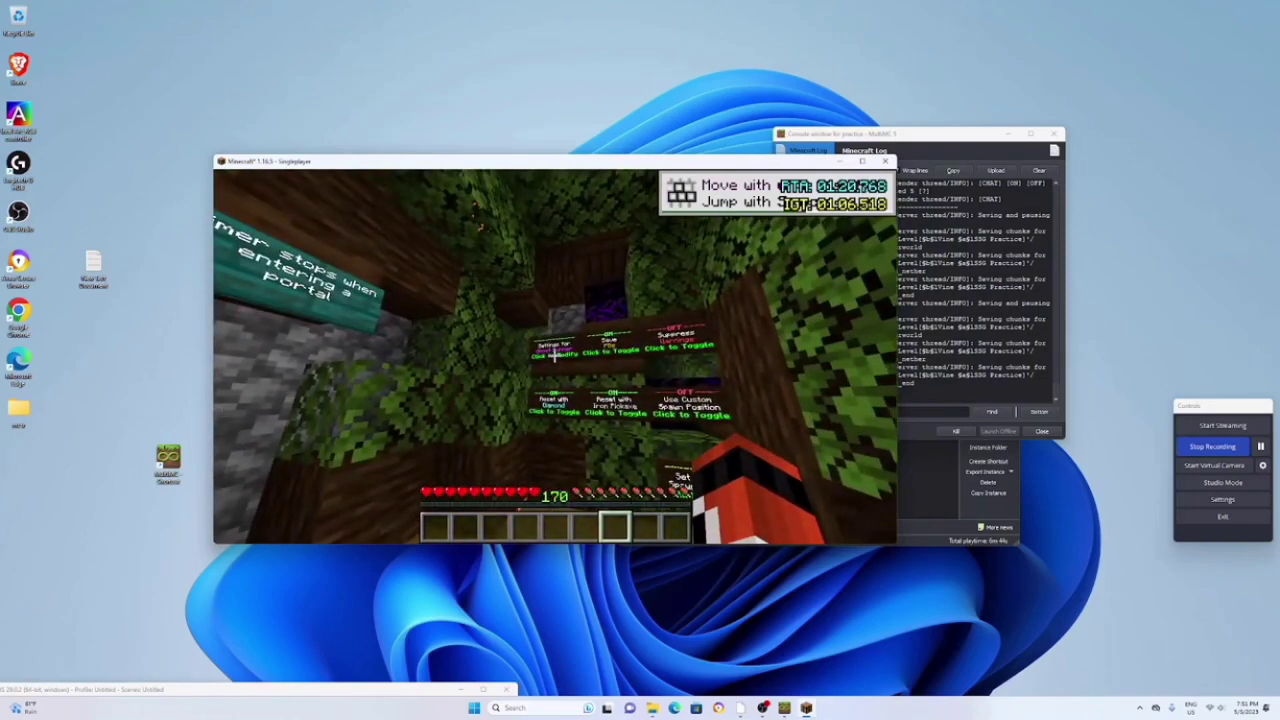
- Turn on Race PB in the GhostRunner settings of the overworld portal, nether and overworld practice areas
{"action": "right_click", "coordinate": [555, 352]}
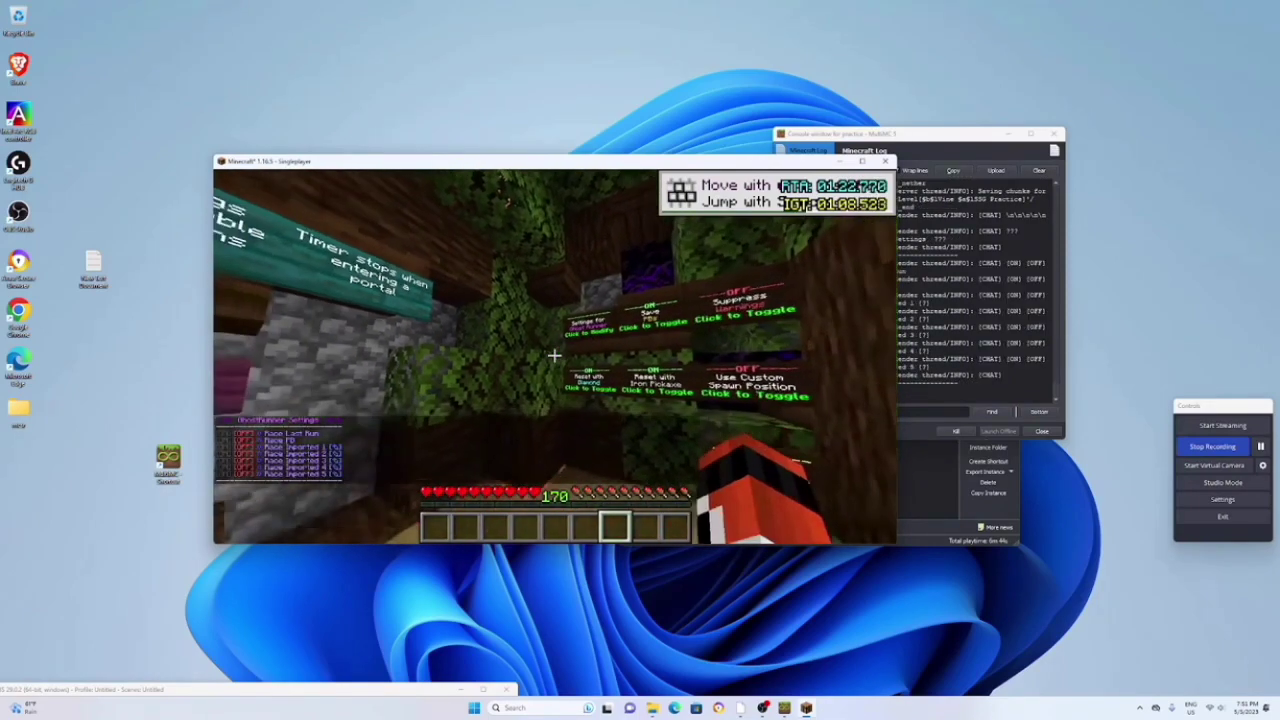
{"action": "key", "text": "s"}
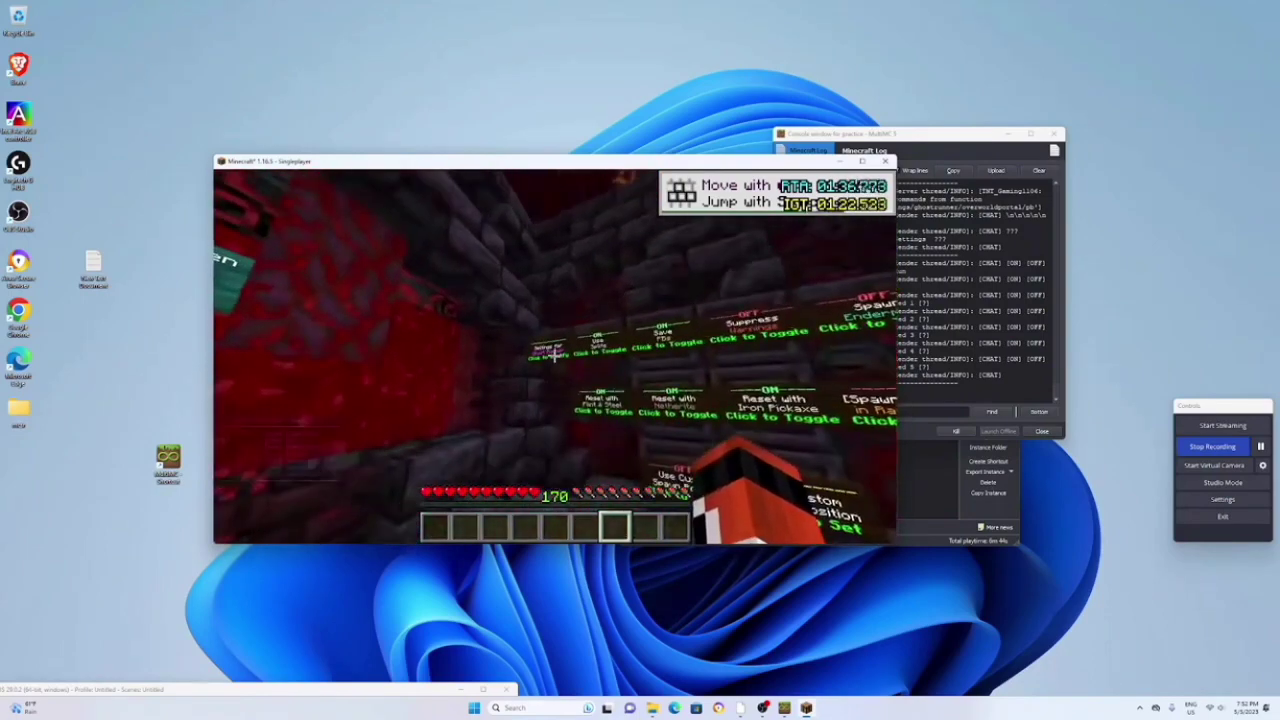
{"action": "right_click", "coordinate": [553, 355]}
{"action": "key", "text": "Escape"}
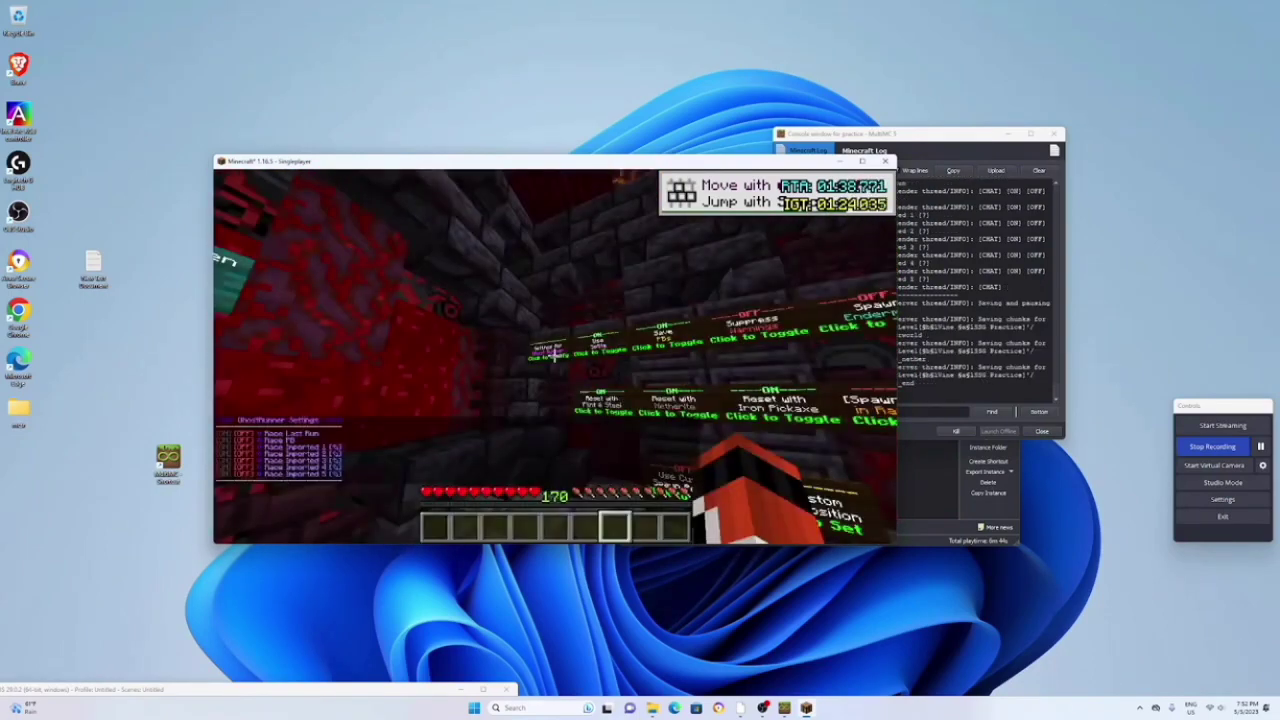
{"action": "left_click", "coordinate": [225, 441]}
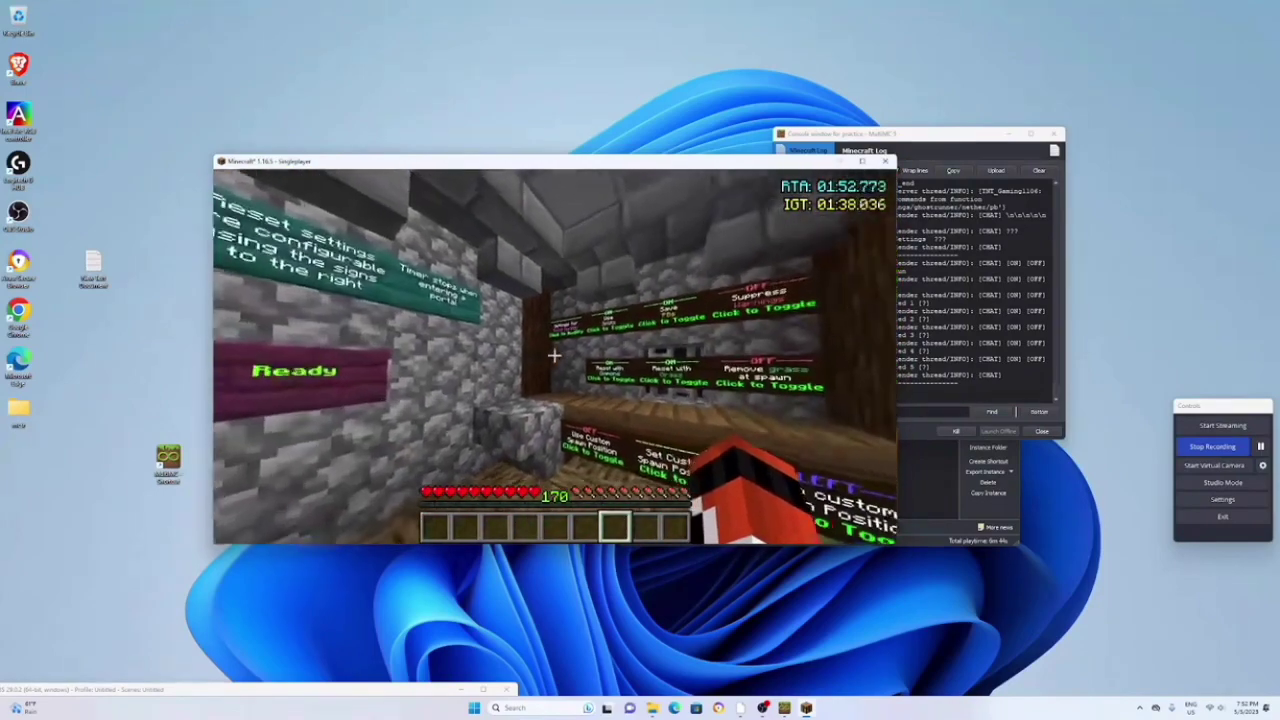
{"action": "right_click", "coordinate": [554, 354]}
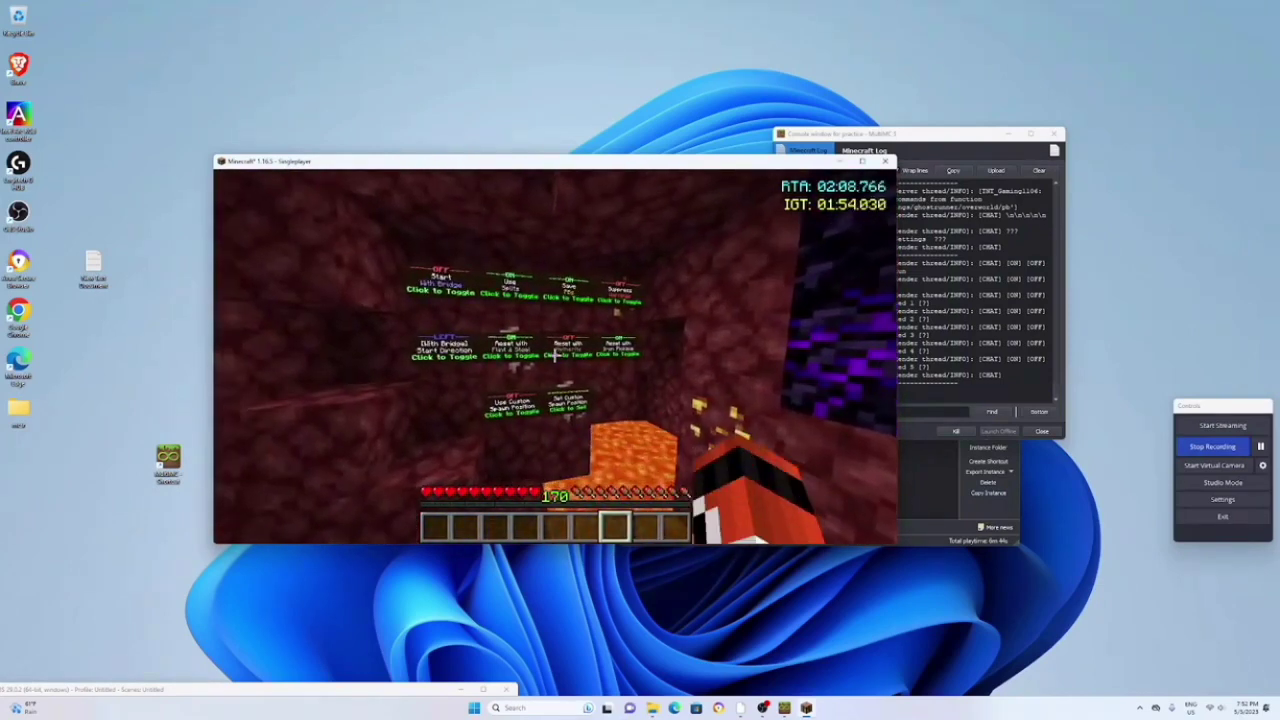
- Save and quit the Vine SSG Practice world and load the End Practice world without creating a backup
{"action": "key", "text": "Escape"}
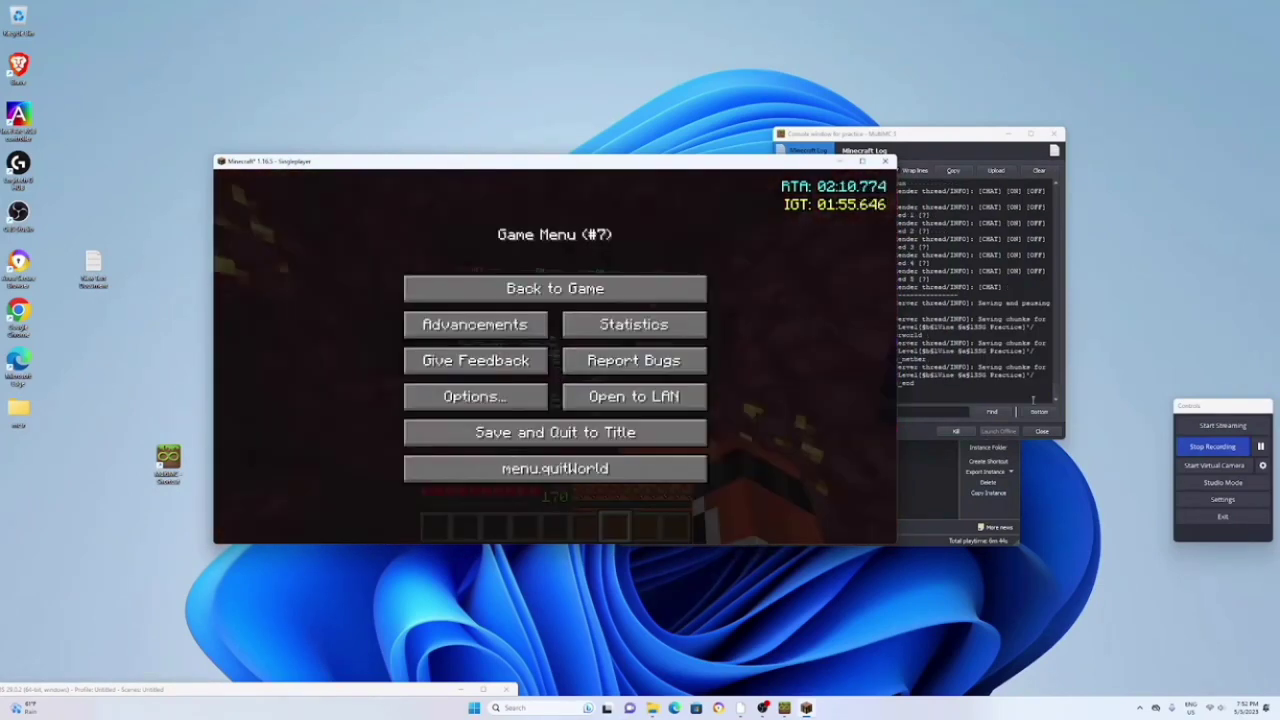
{"action": "key", "text": "Escape"}
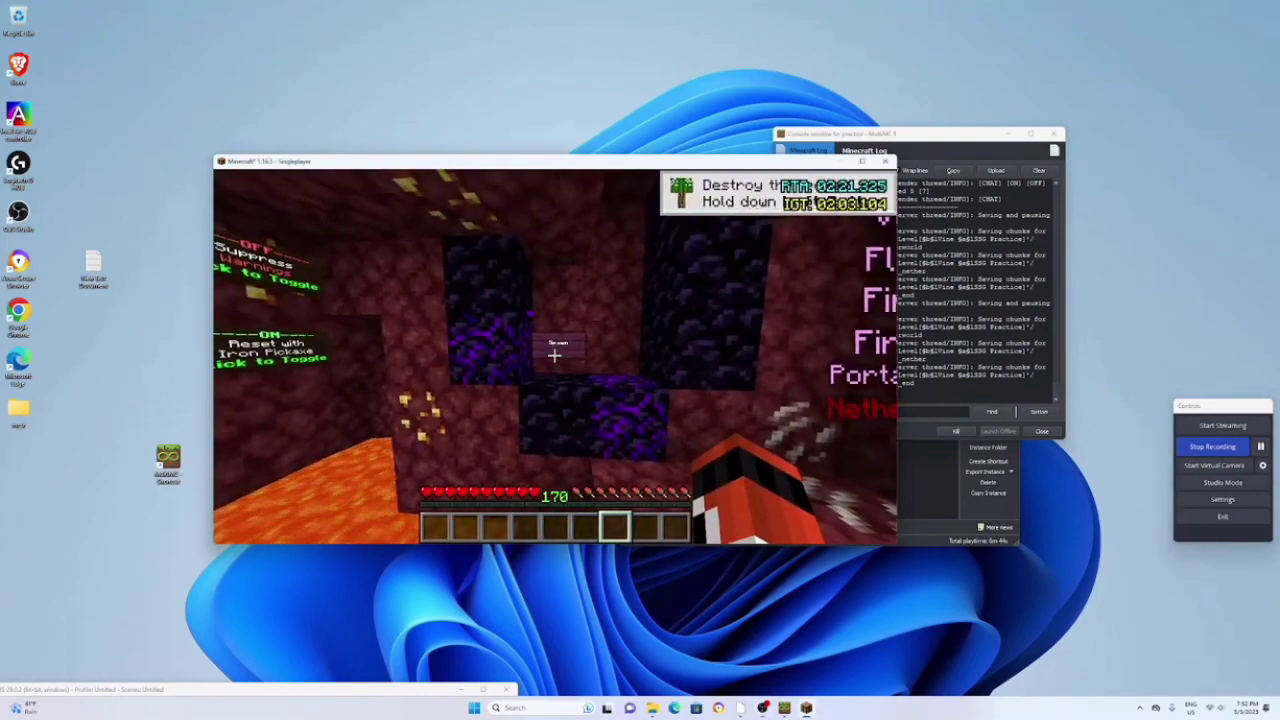
{"action": "key", "text": "Escape"}
{"action": "left_click", "coordinate": [583, 428]}
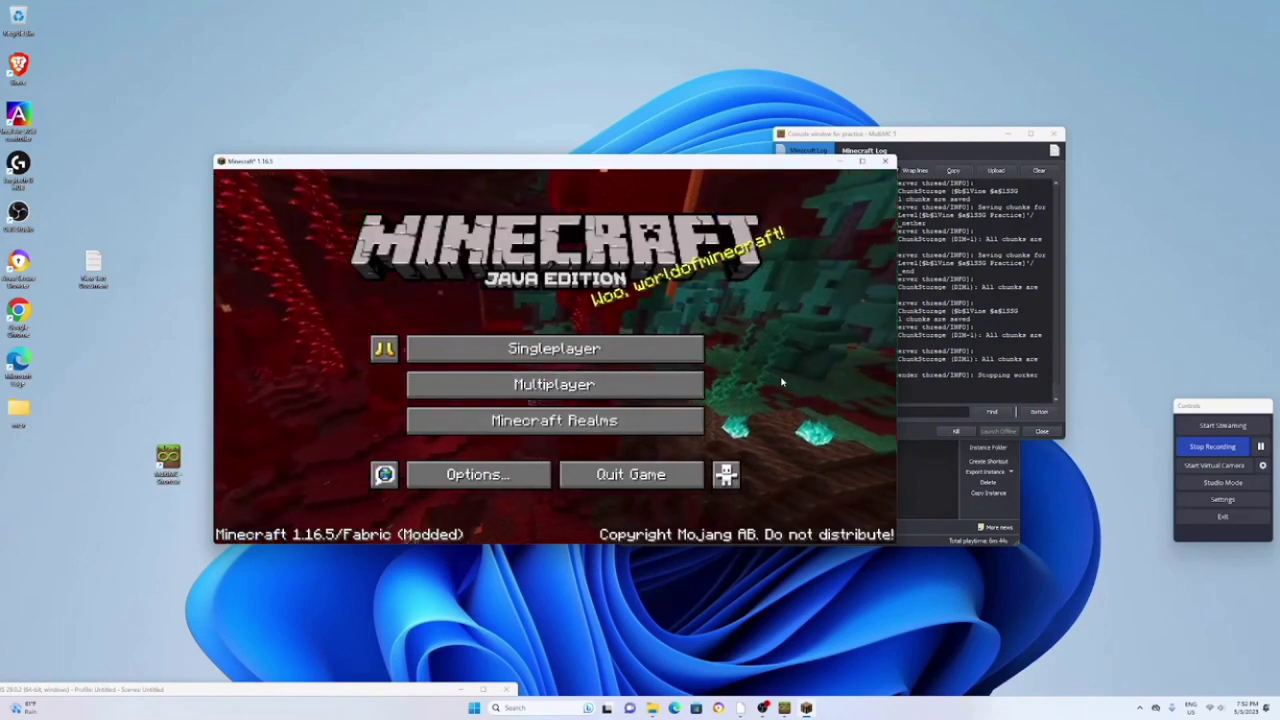
{"action": "left_click", "coordinate": [622, 355]}
{"action": "double_click", "coordinate": [567, 340]}
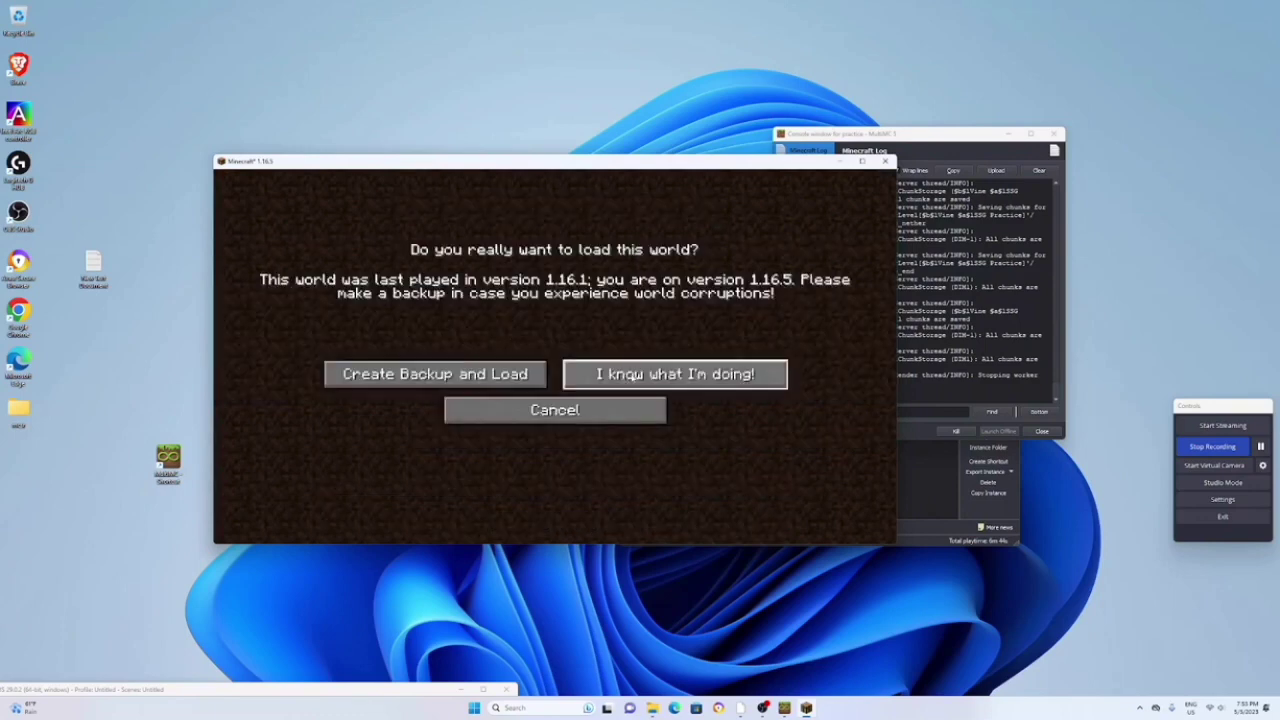
{"action": "left_click", "coordinate": [634, 376]}
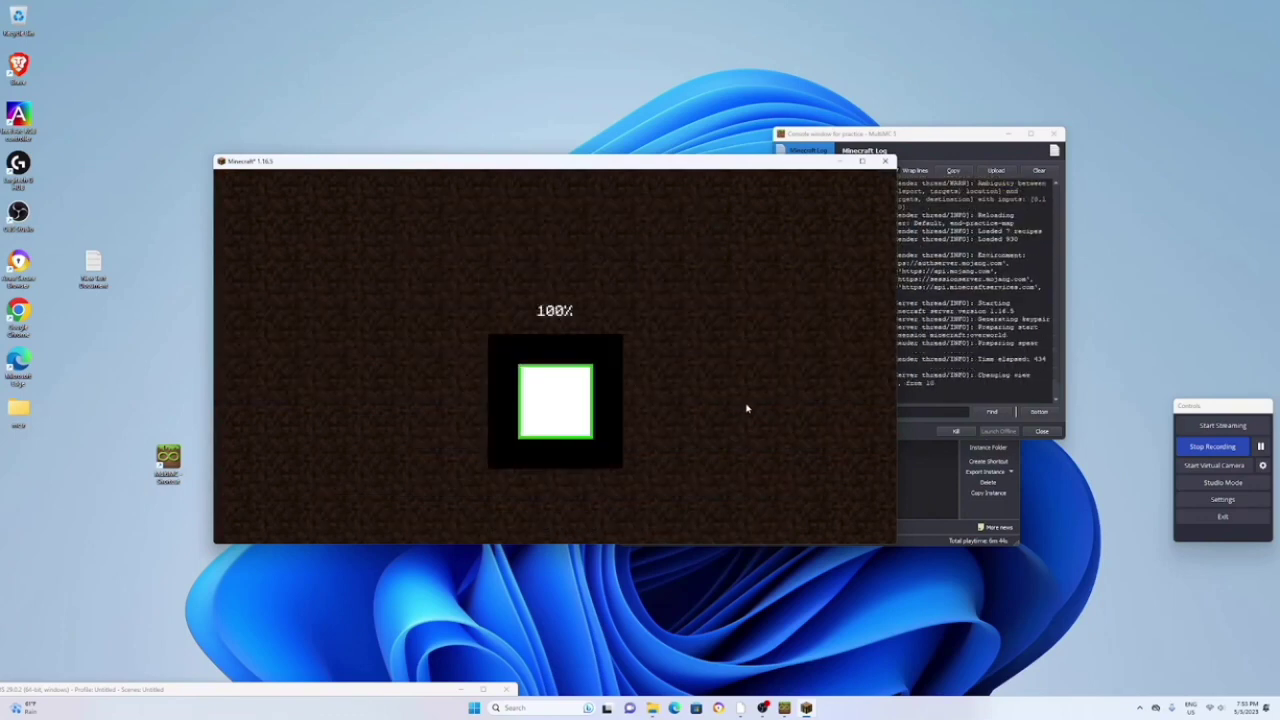
- Open the One-Cycle Settings ender chest in the lobby and cycle through the variants of its bed option
{"action": "key", "text": "w"}
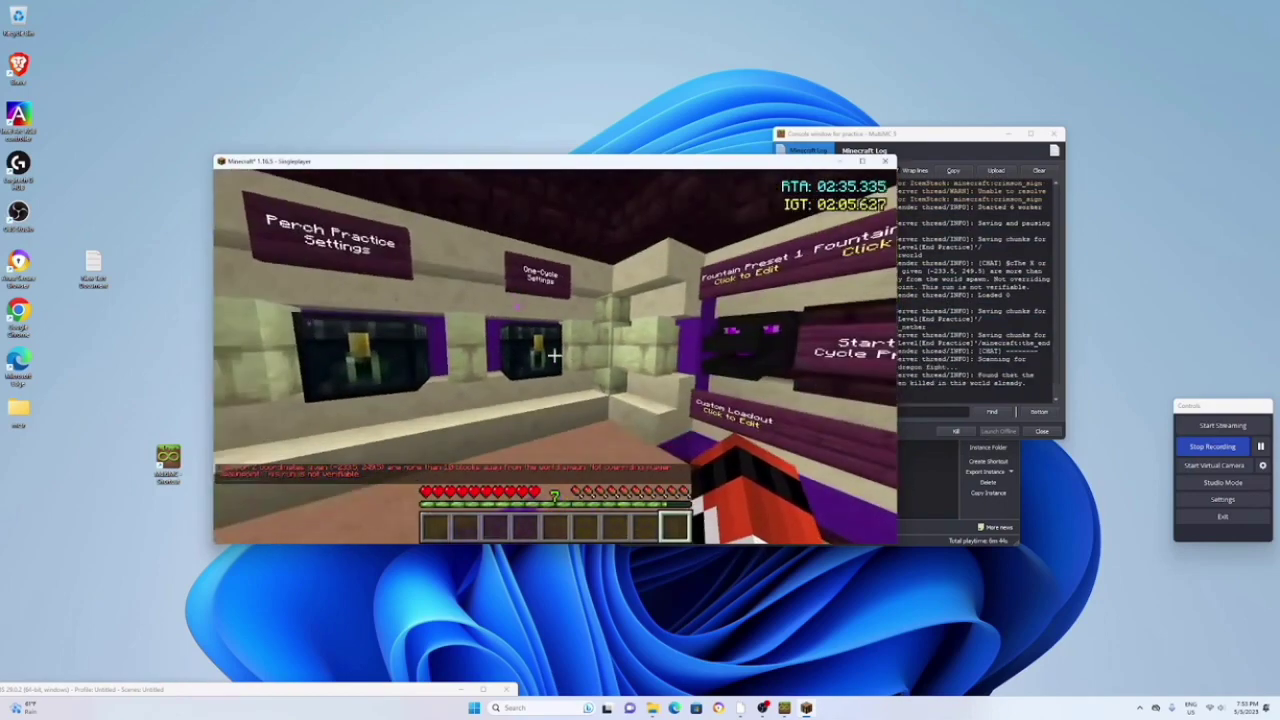
{"action": "right_click", "coordinate": [555, 355]}
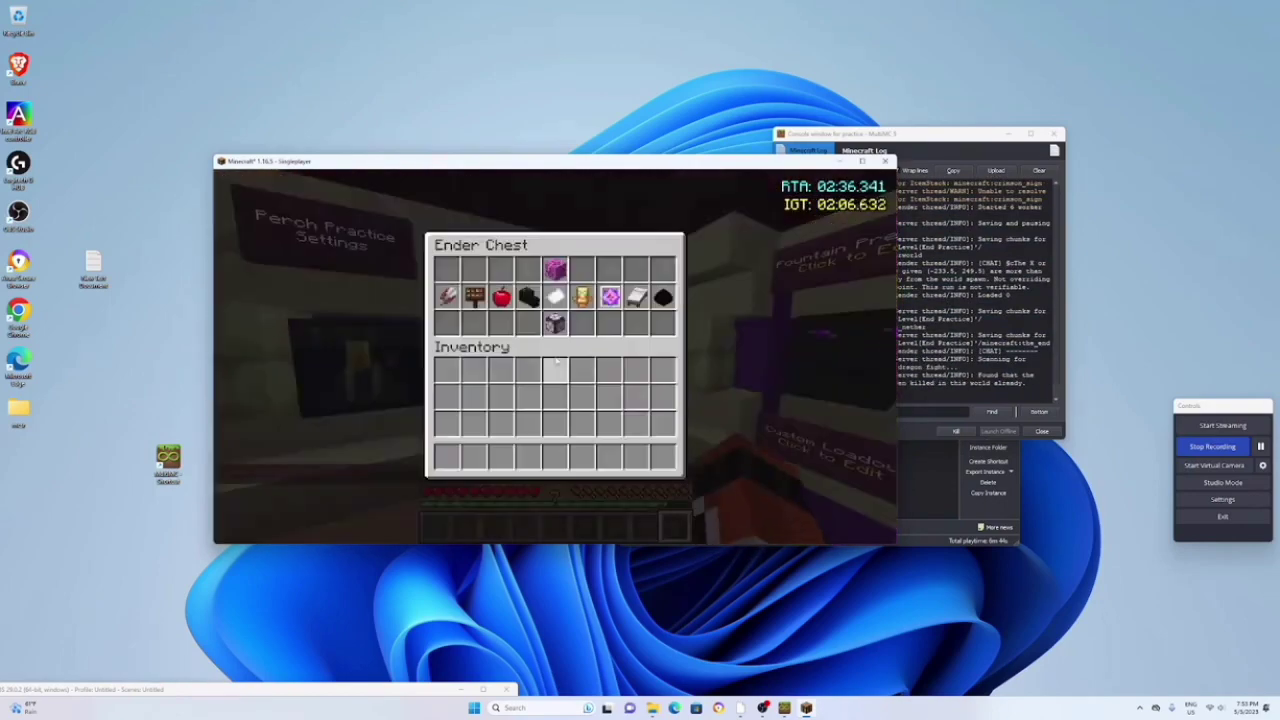
{"action": "left_click", "coordinate": [637, 305]}
{"action": "left_click", "coordinate": [637, 305]}
{"action": "left_click", "coordinate": [637, 305]}
{"action": "left_click", "coordinate": [637, 305]}
{"action": "left_click", "coordinate": [637, 305]}
{"action": "left_click", "coordinate": [637, 305]}
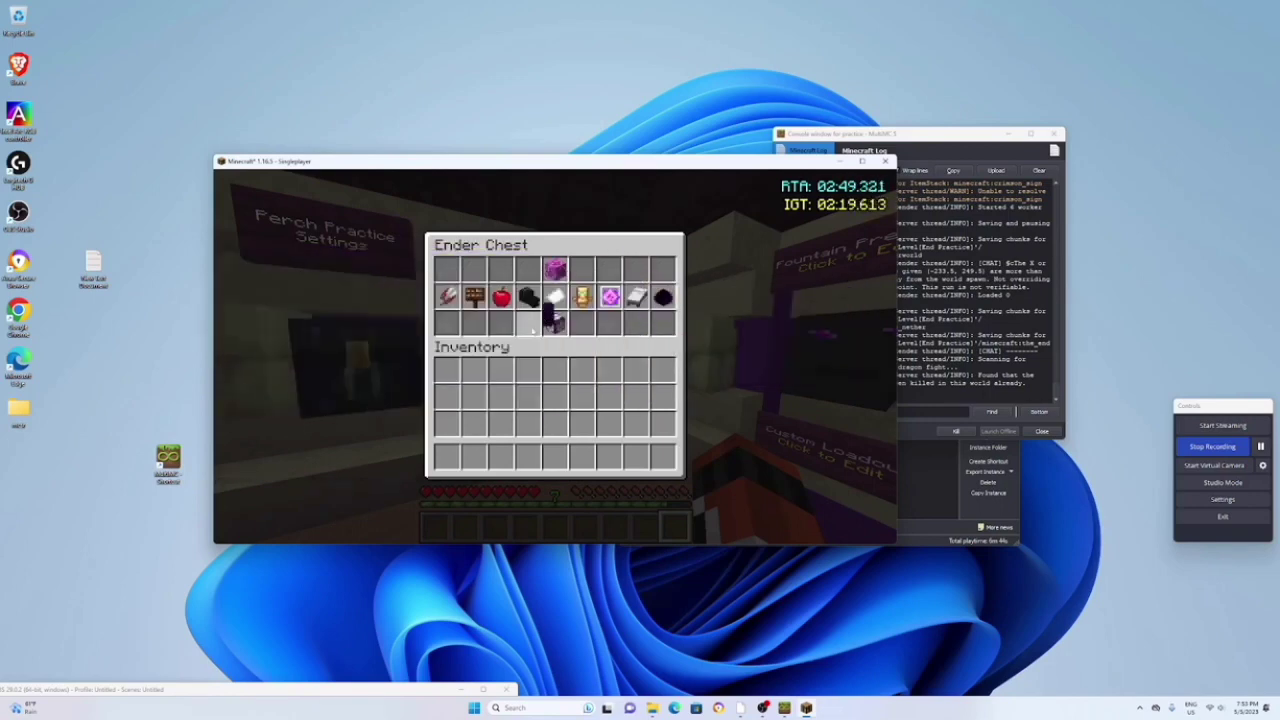
{"action": "key", "text": "Escape"}
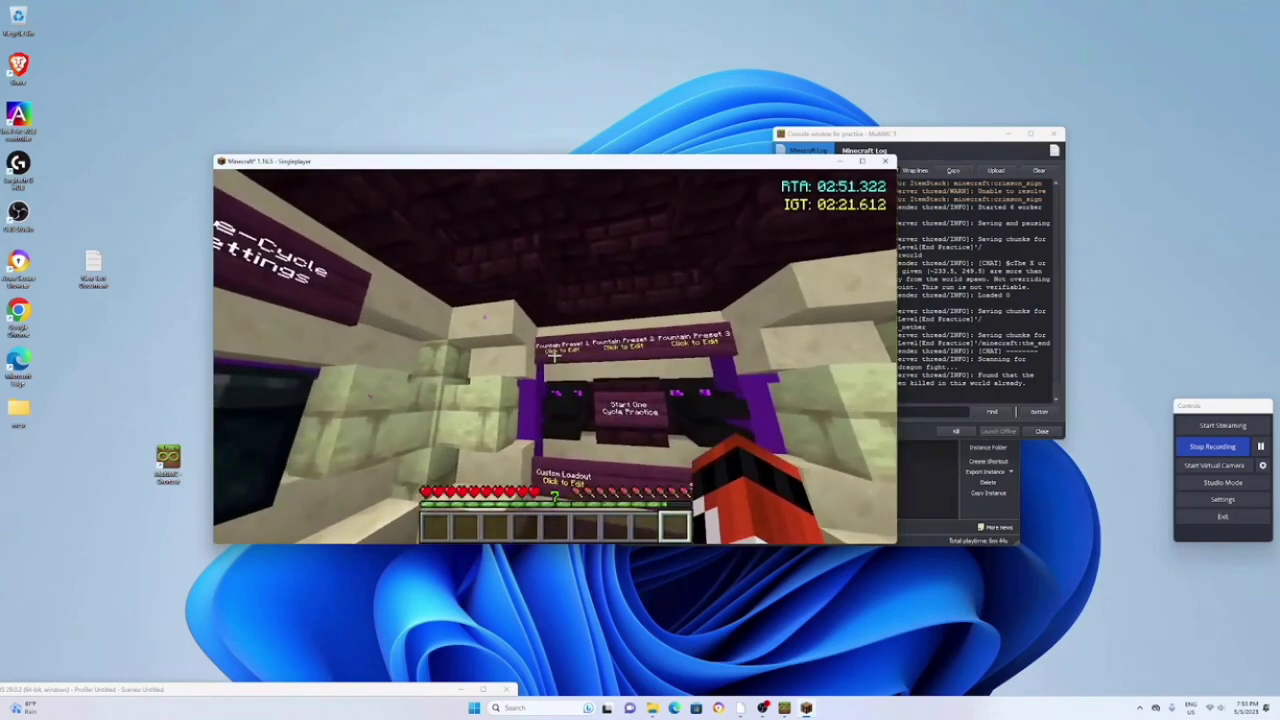
- Open Fountain Preset 1 for editing, walk around the fountain and take the armor stand in hand
{"action": "right_click", "coordinate": [554, 352]}
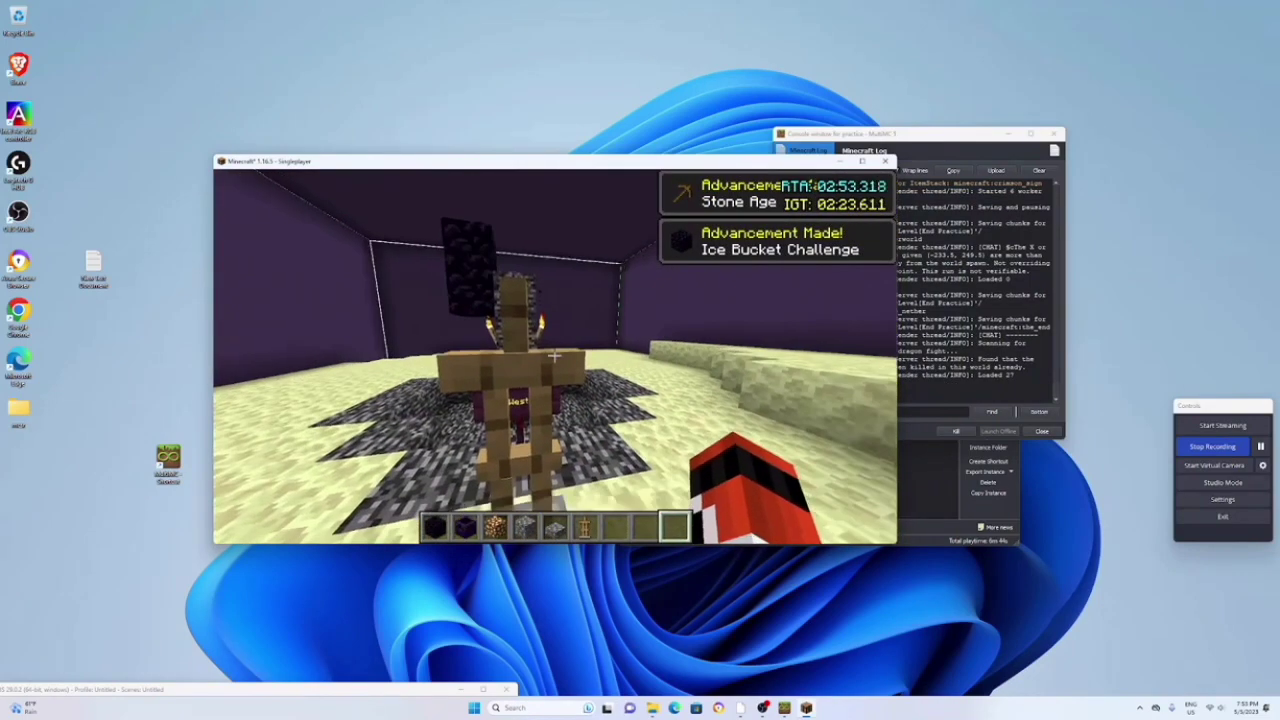
{"action": "key", "text": "w"}
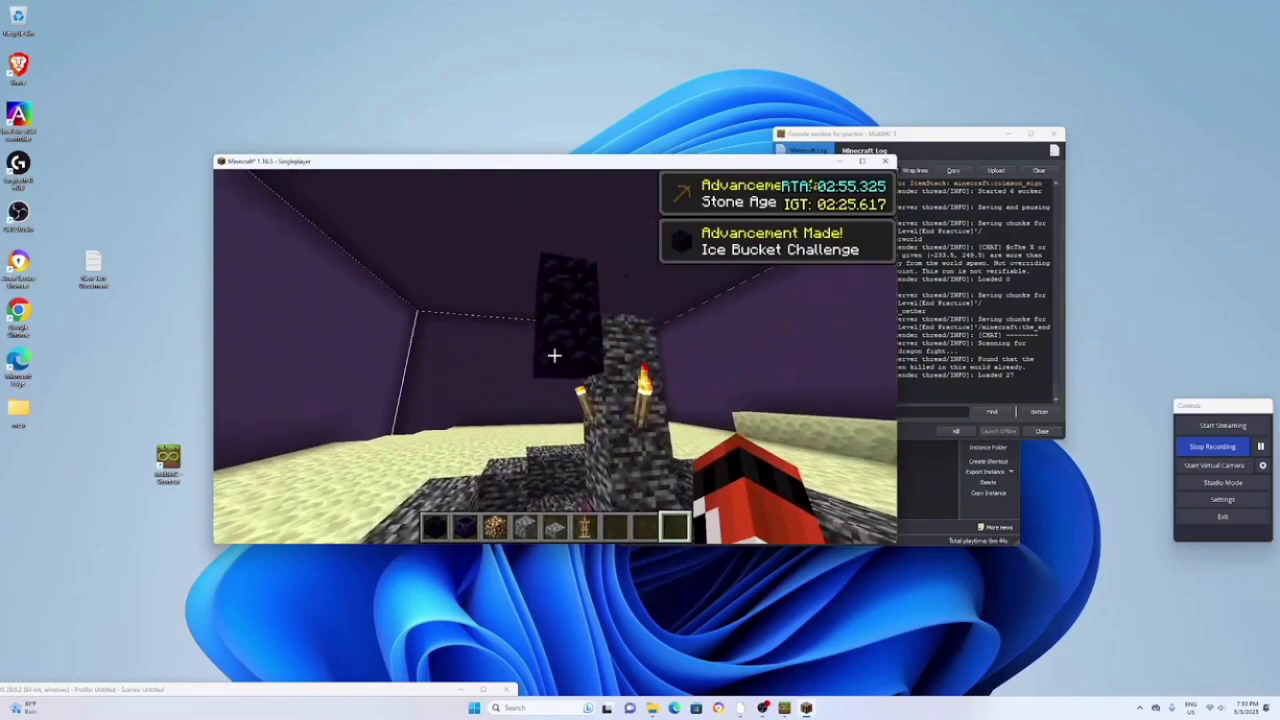
{"action": "key", "text": "w"}
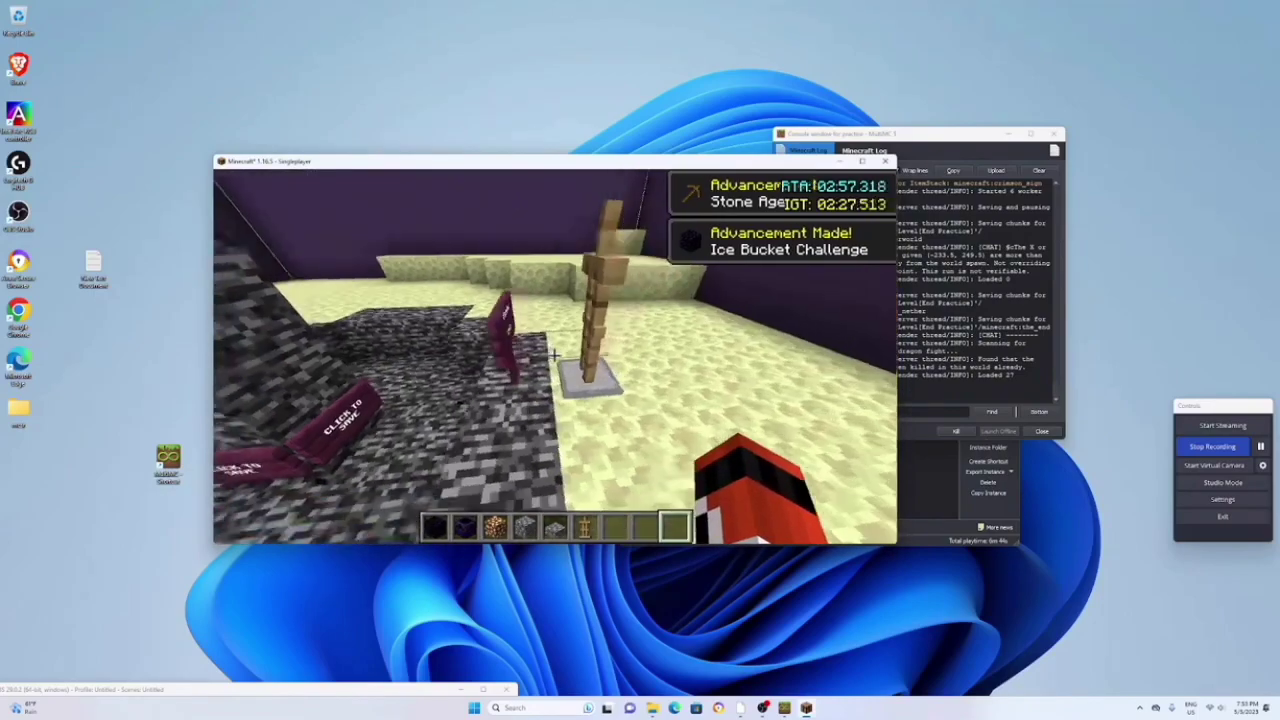
{"action": "key", "text": "6"}
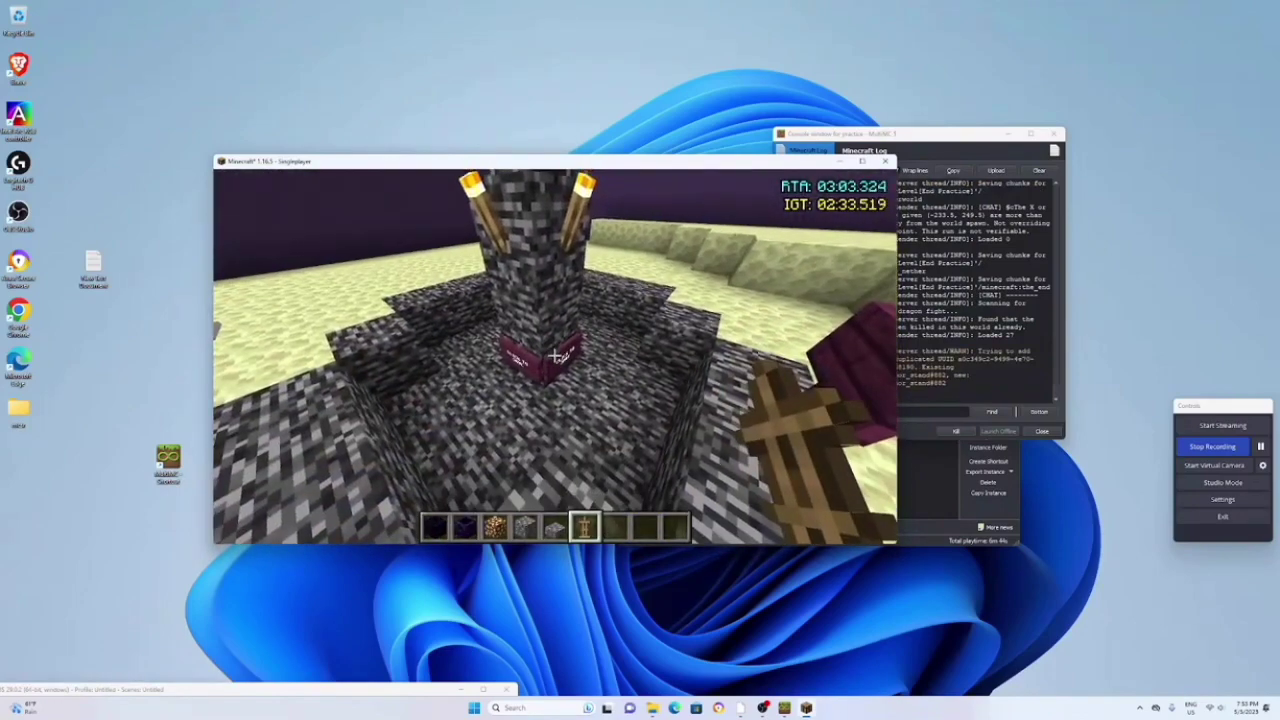
{"action": "key", "text": "s"}
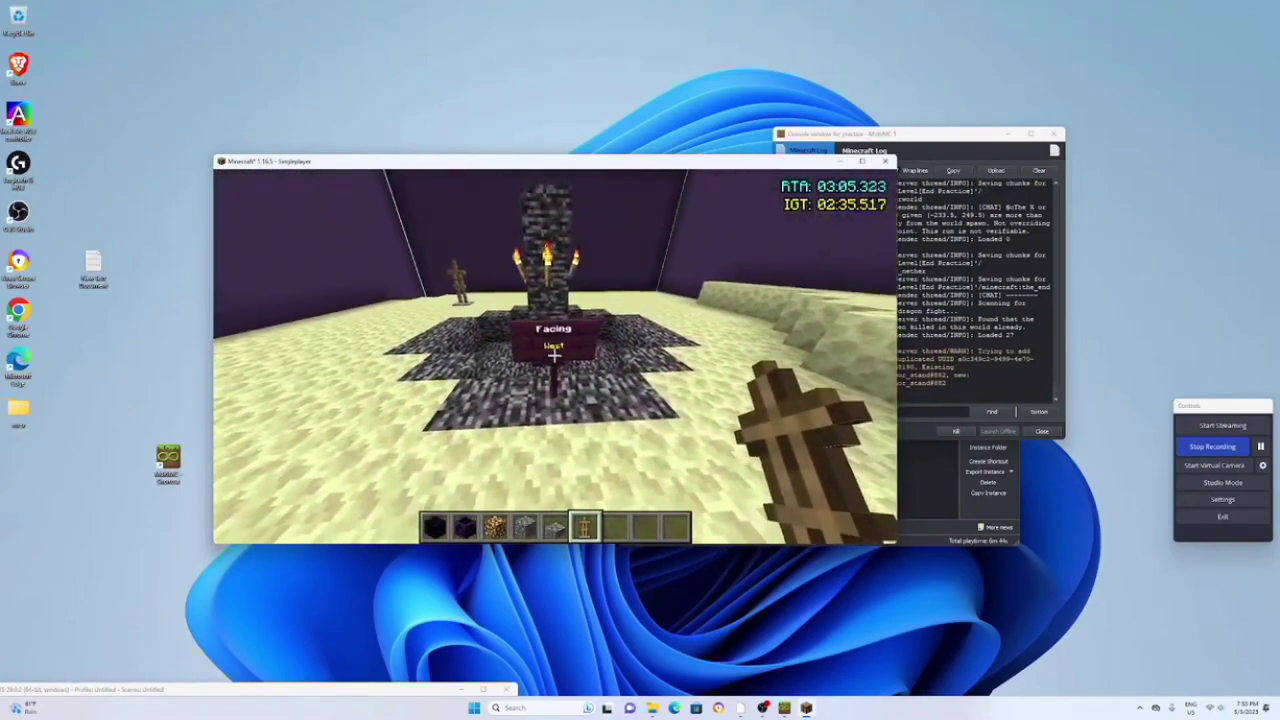
- Set the fountain preset's facing to East and save the preset to return to the lobby
{"action": "key", "text": "Escape"}
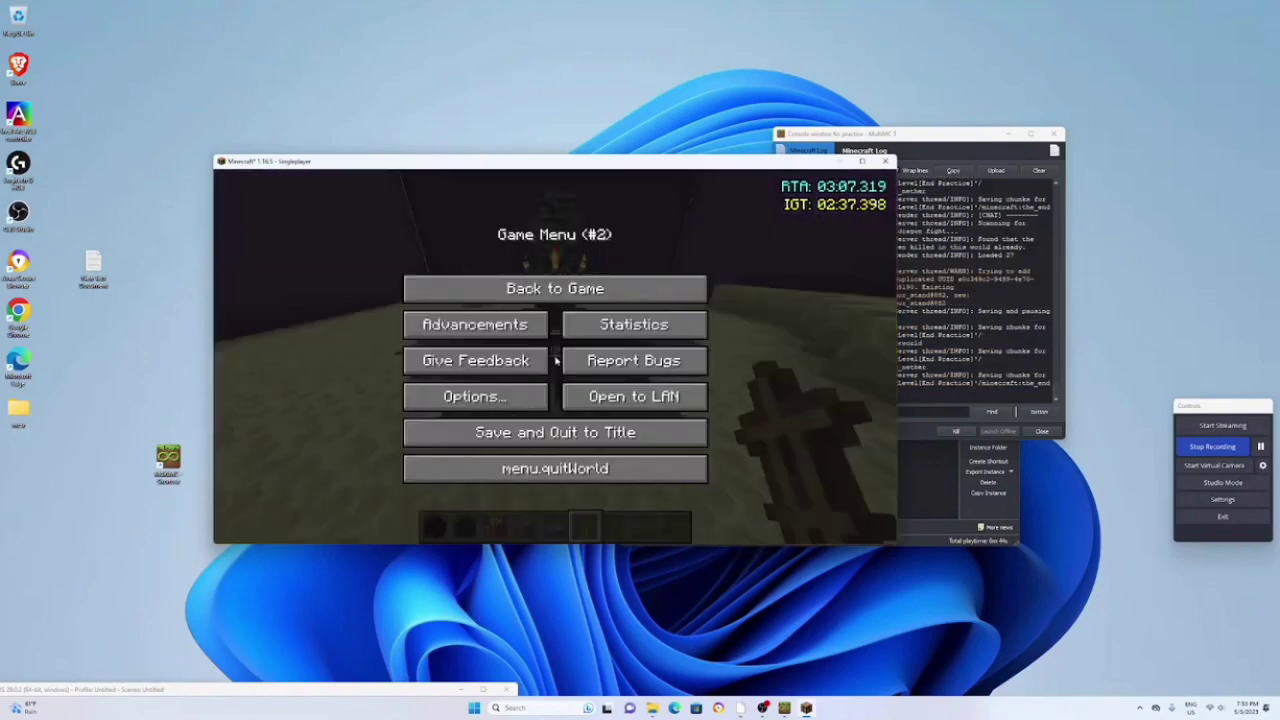
{"action": "key", "text": "Escape"}
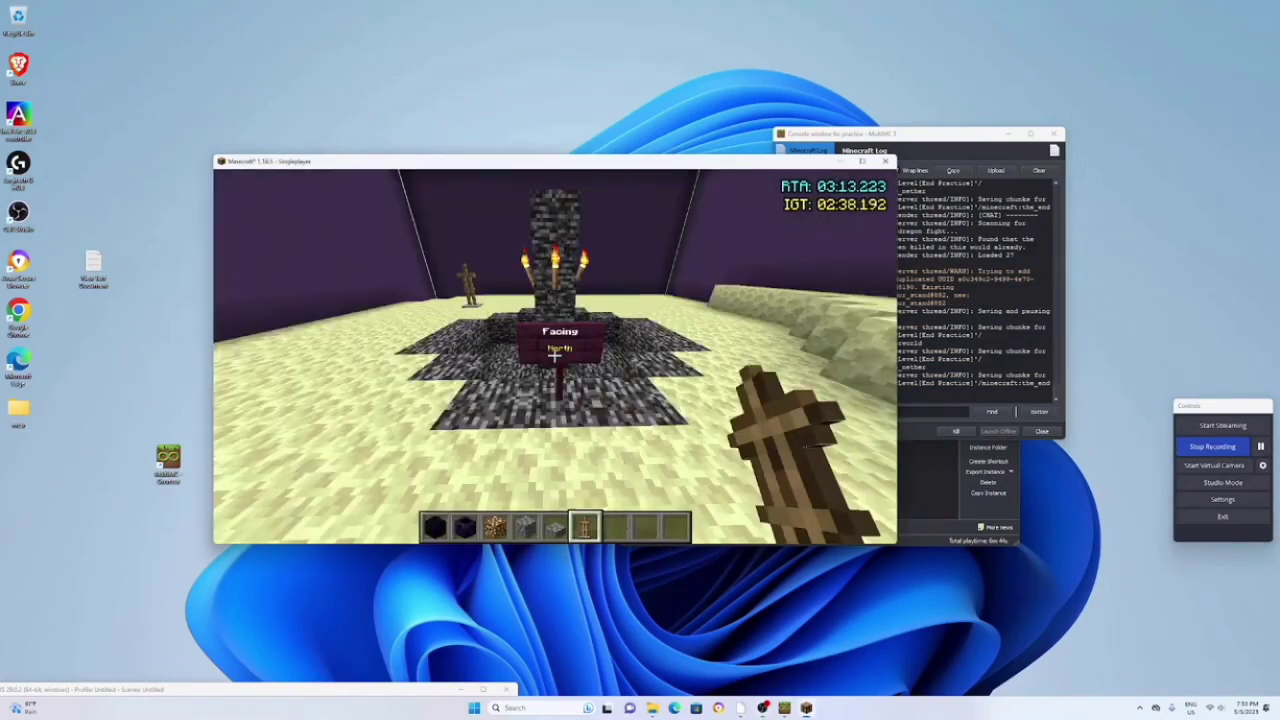
{"action": "key", "text": "Escape"}
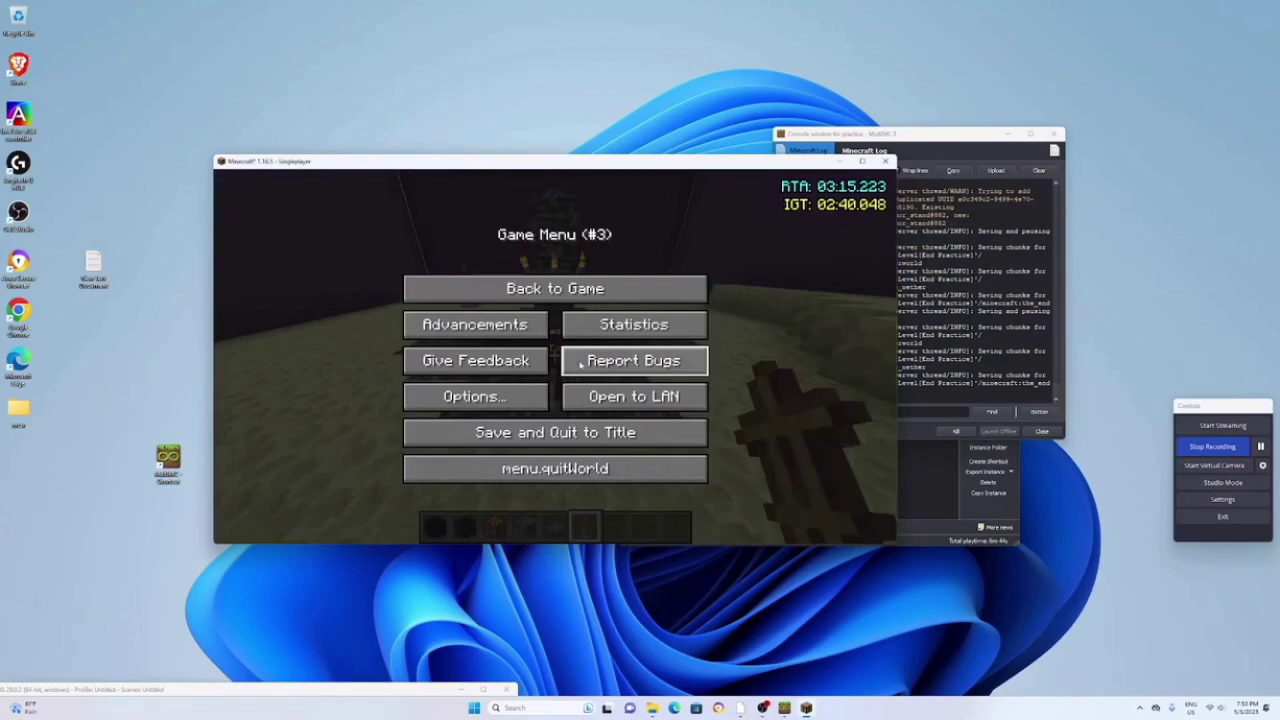
{"action": "key", "text": "Escape"}
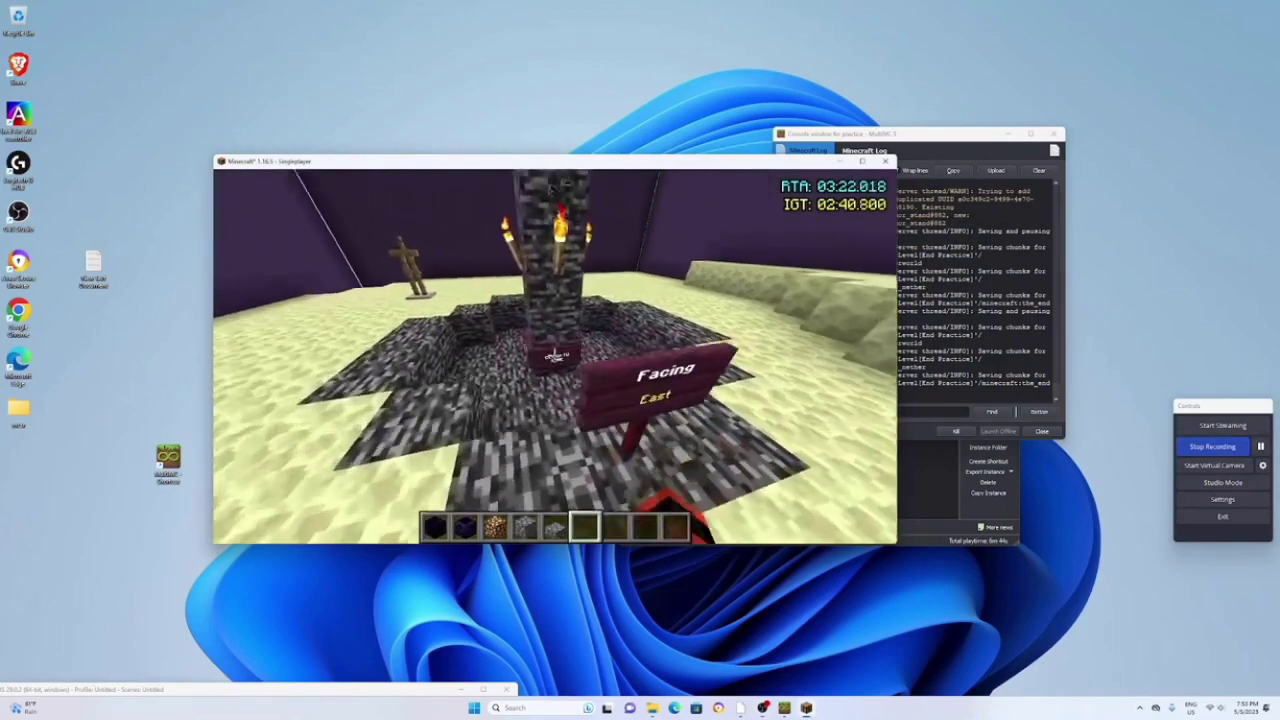
{"action": "right_click", "coordinate": [552, 355]}
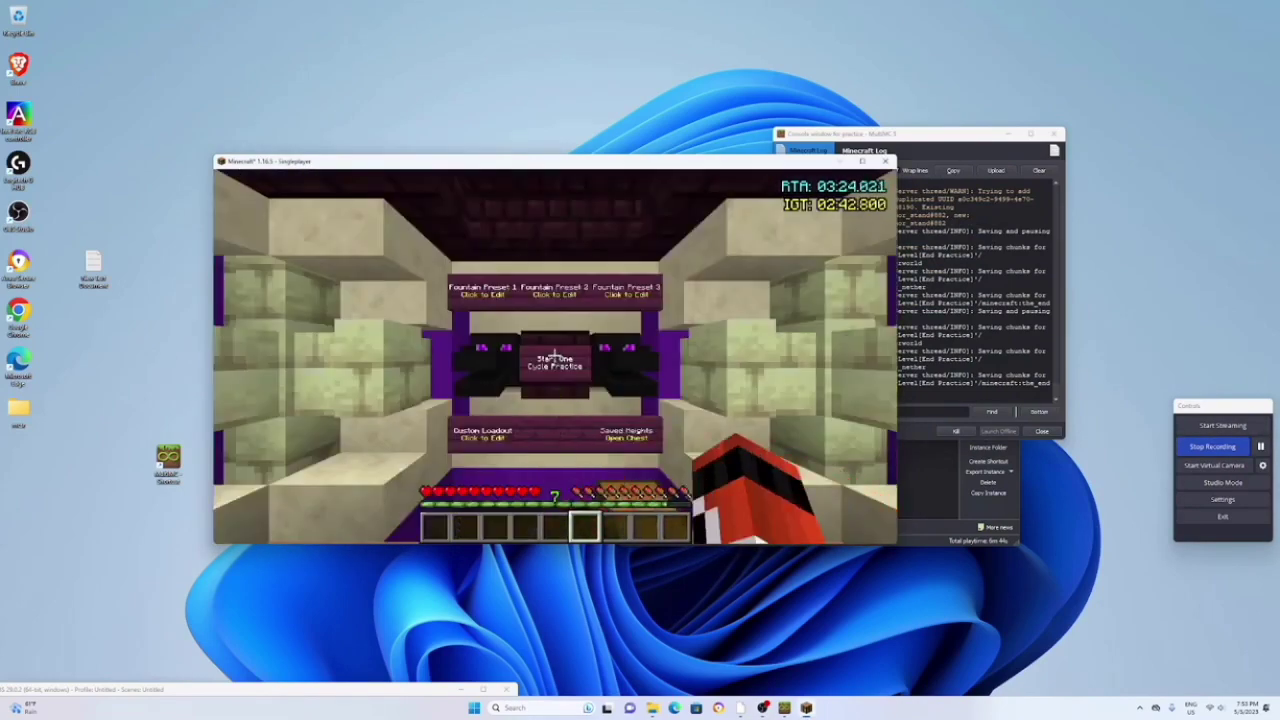
- Open the Custom Loadout for editing, fill the hotbar with the practice items and save the loadout
{"action": "key", "text": "Escape"}
{"action": "key", "text": "Escape"}
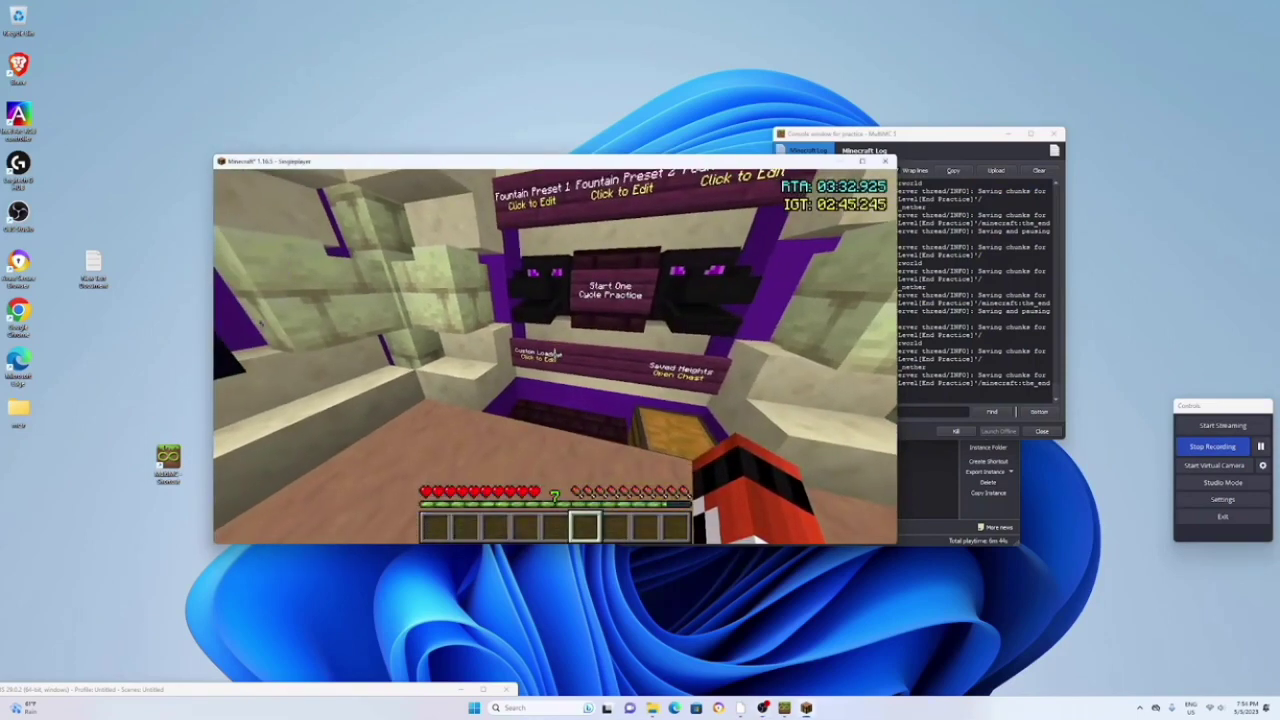
{"action": "right_click", "coordinate": [556, 354]}
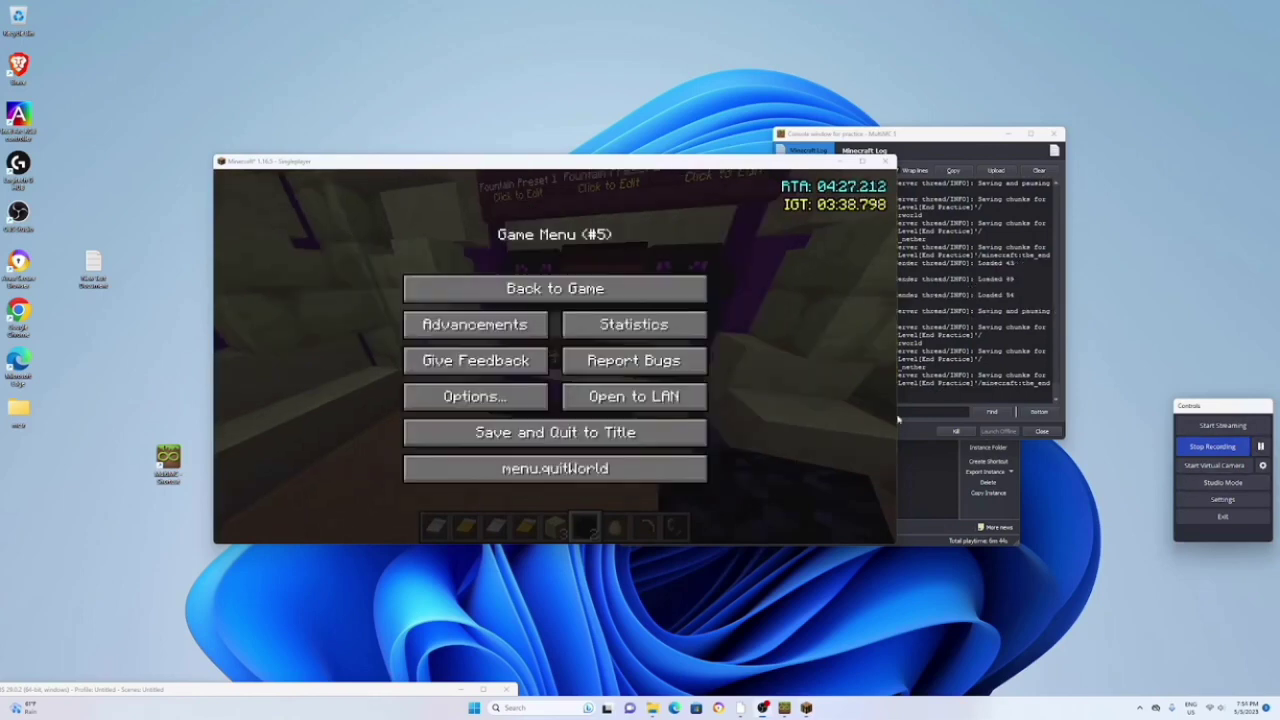
{"action": "key", "text": "Escape"}
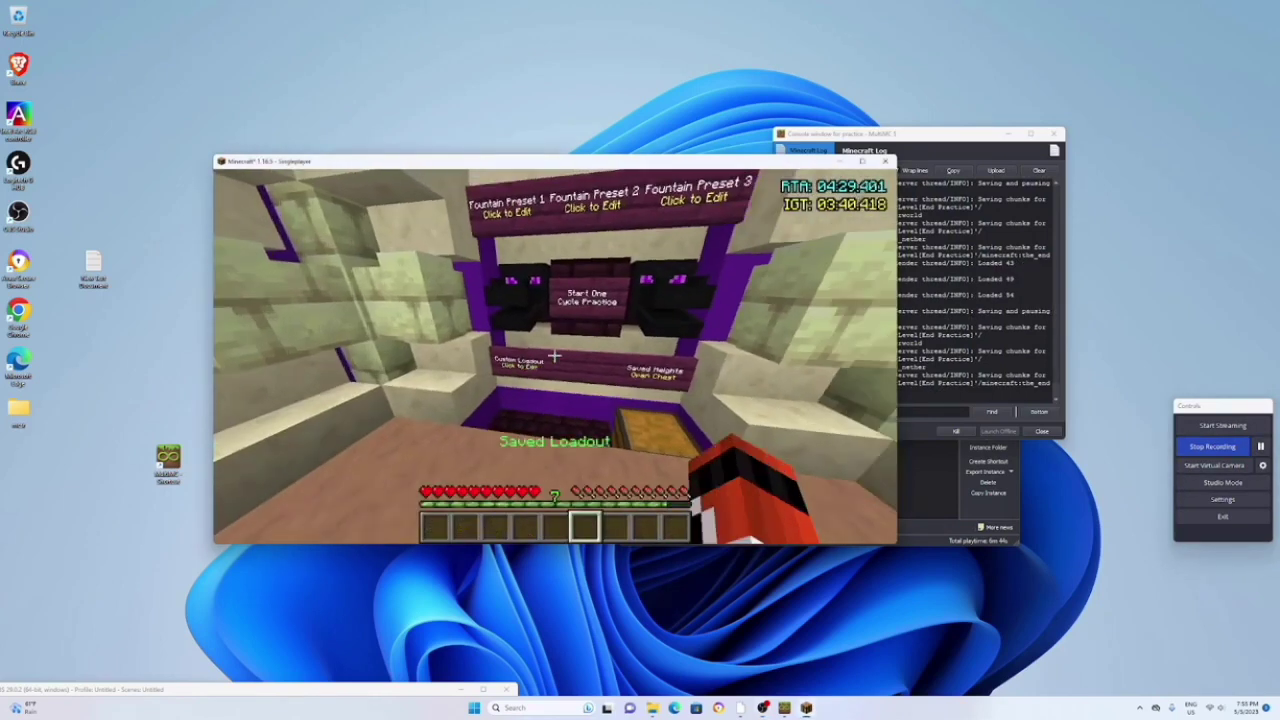
- Save and quit the End Practice world and quit the game
{"action": "key", "text": "Escape"}
{"action": "left_click", "coordinate": [675, 430]}
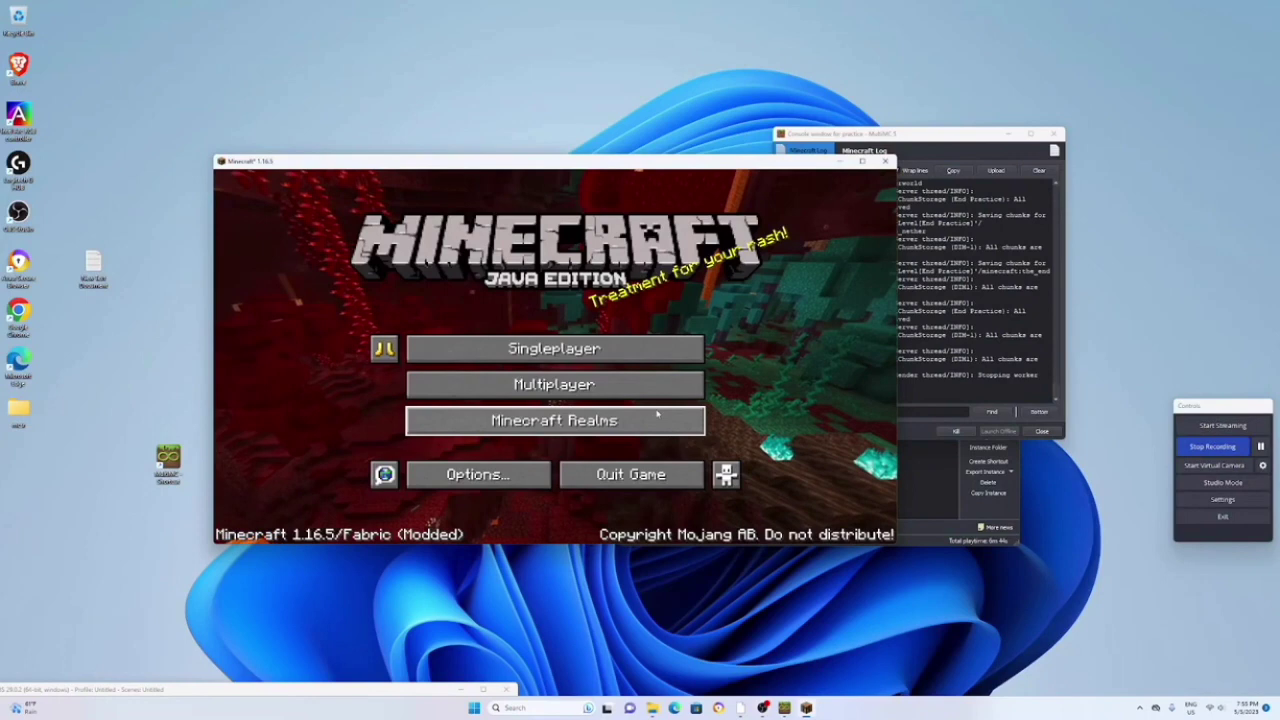
{"action": "left_click", "coordinate": [641, 472]}
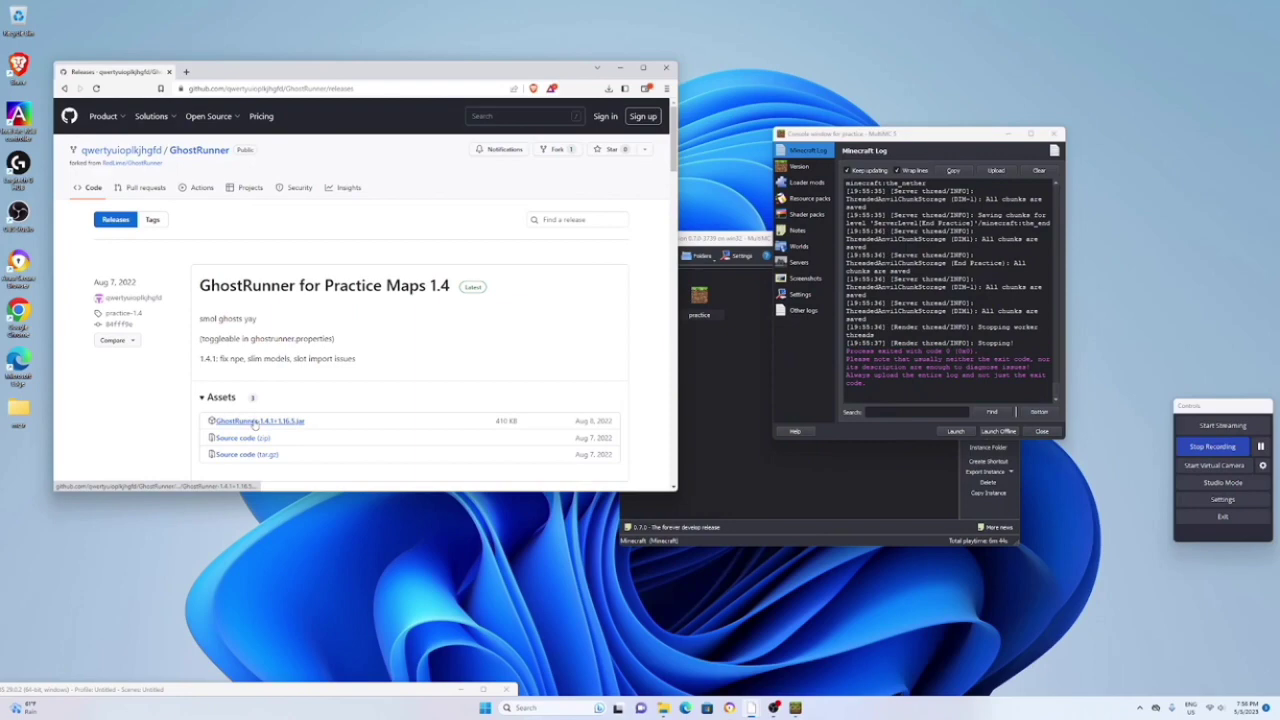
- Download GhostRunner-1.4.1+1.16.5.jar from the GitHub release page and add it to the practice instance's loader mods
{"action": "left_click", "coordinate": [253, 422]}
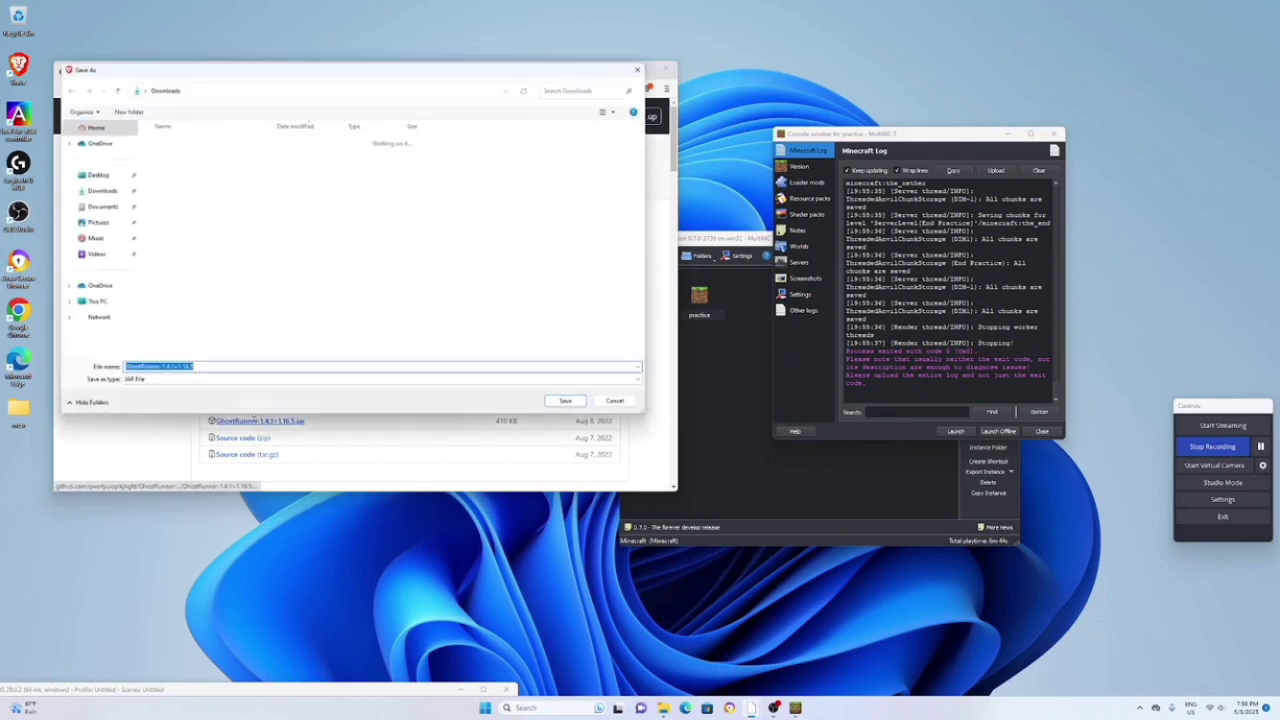
{"action": "left_click", "coordinate": [566, 401]}
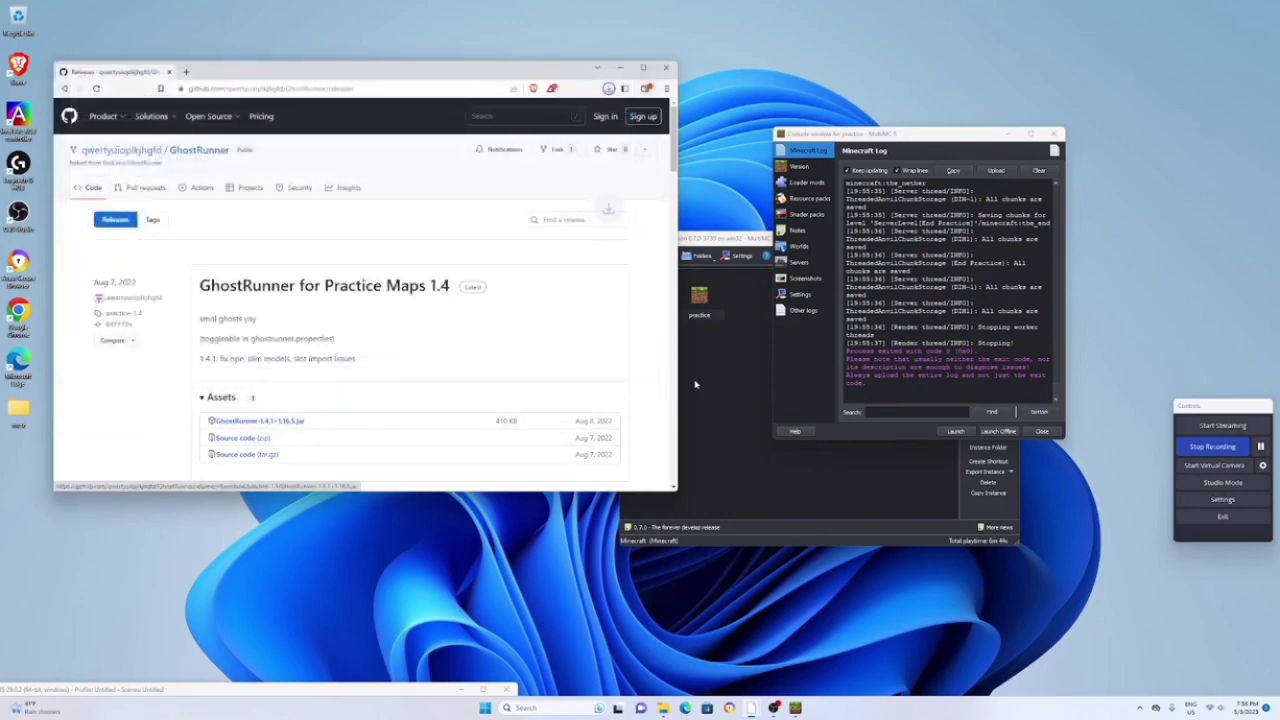
{"action": "left_click", "coordinate": [817, 186]}
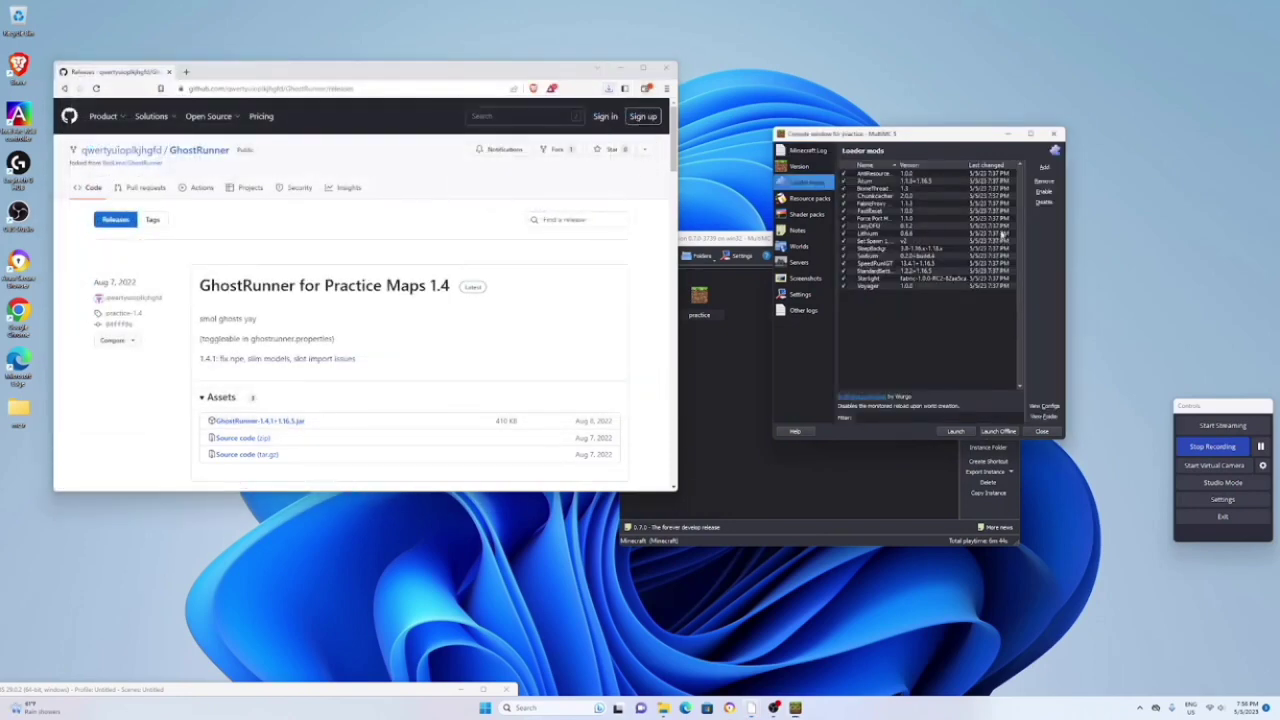
{"action": "left_click", "coordinate": [1044, 166]}
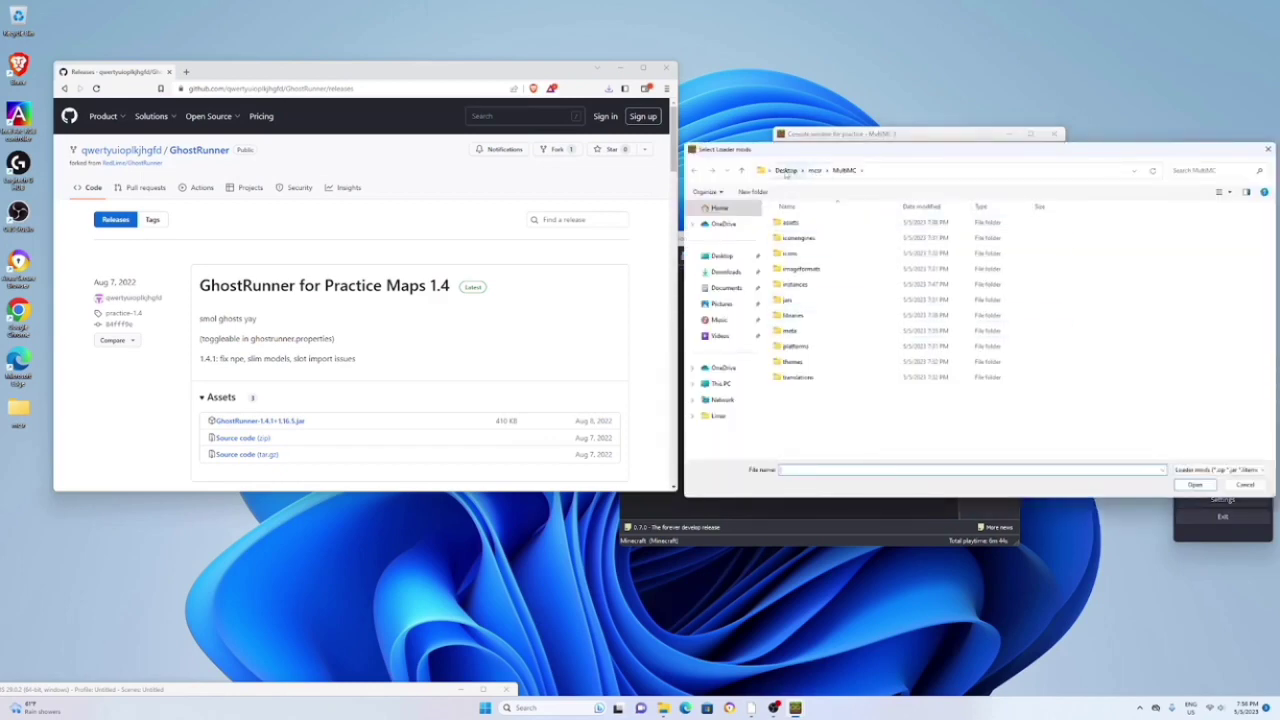
{"action": "left_click", "coordinate": [726, 271]}
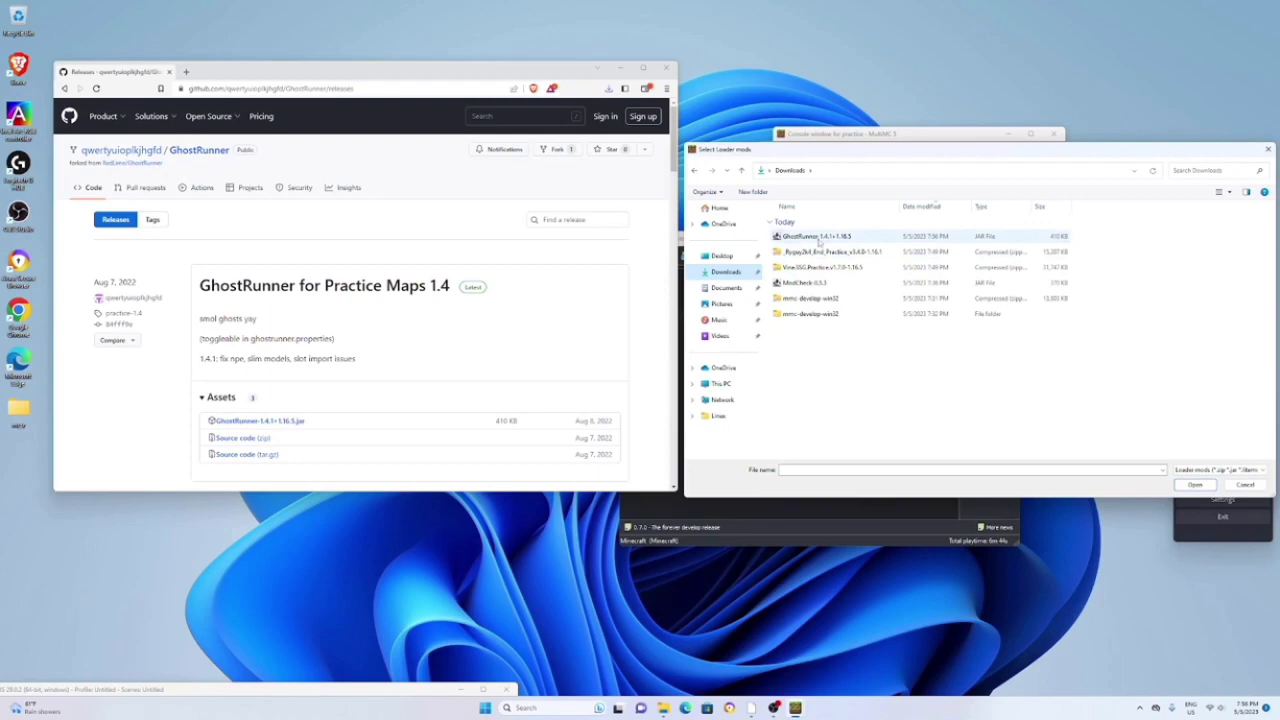
{"action": "left_click", "coordinate": [817, 237]}
{"action": "left_click", "coordinate": [1194, 485]}
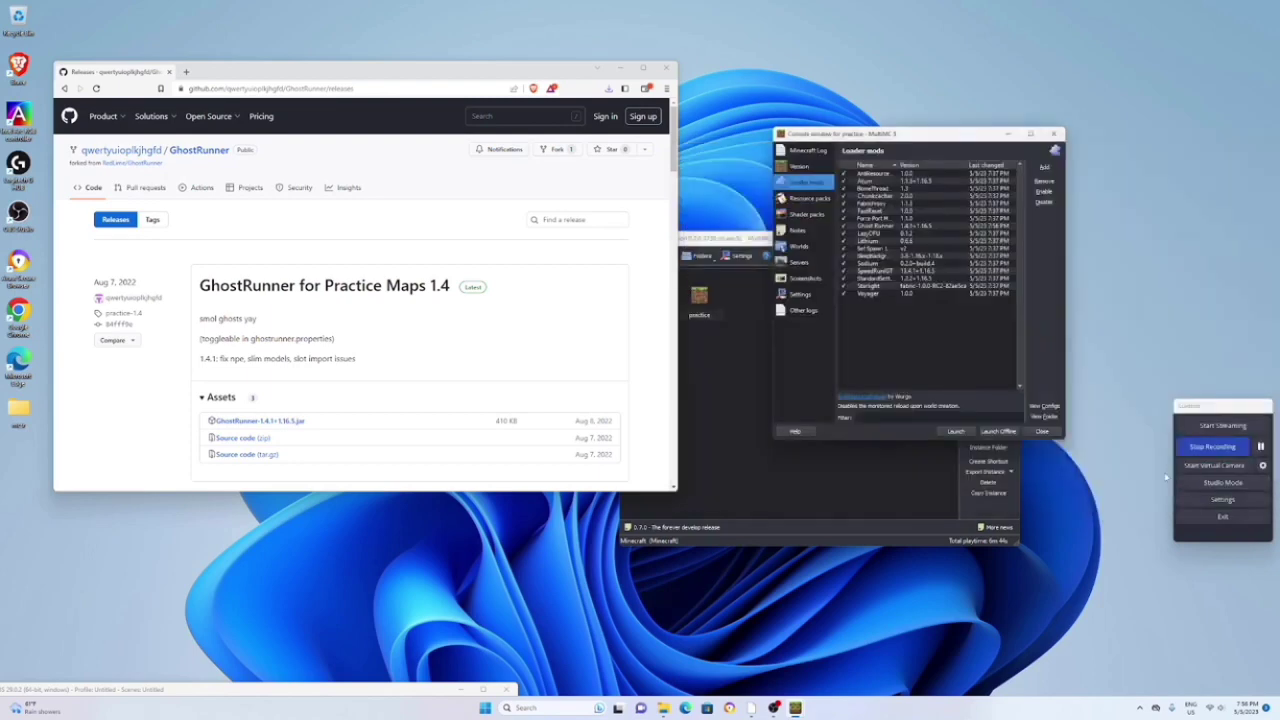
- Close the practice instance's console window and copy Instance 1 as Instance 2 in the same group
{"action": "left_click", "coordinate": [1043, 432]}
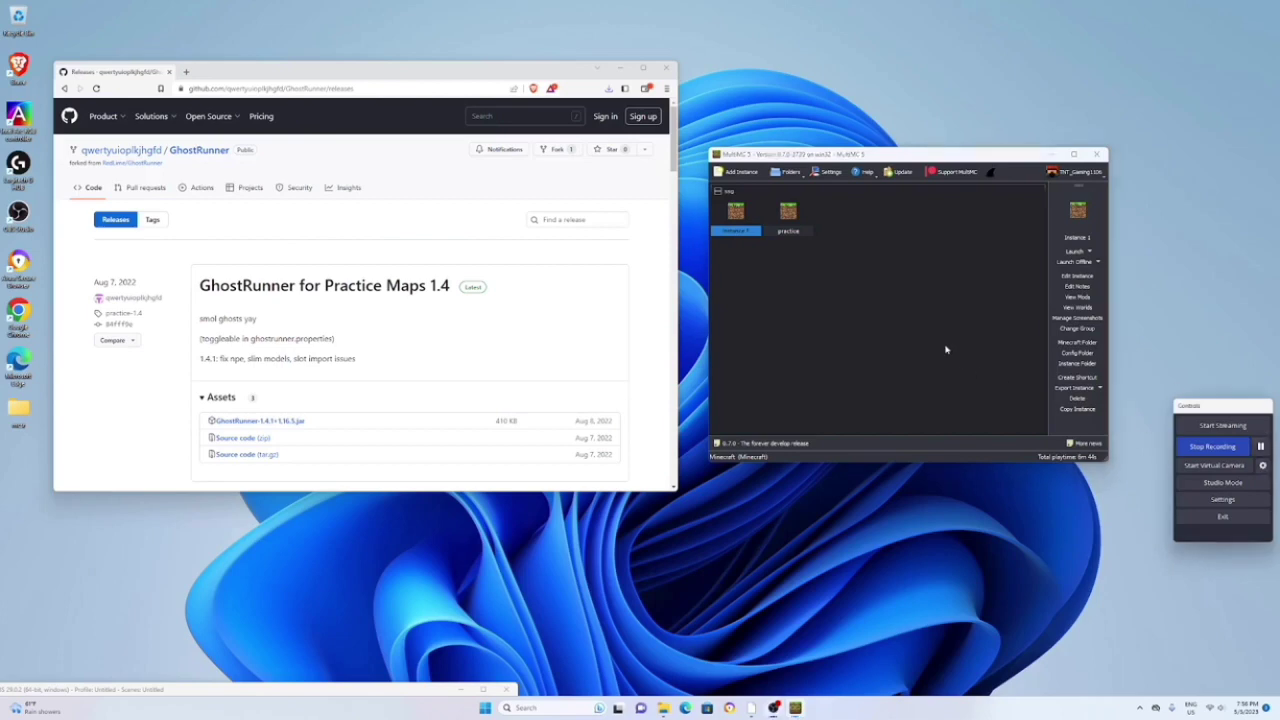
{"action": "mouse_move", "coordinate": [786, 232]}
{"action": "left_mouse_down"}
{"action": "mouse_move", "coordinate": [831, 240]}
{"action": "mouse_move", "coordinate": [779, 236]}
{"action": "left_mouse_up"}
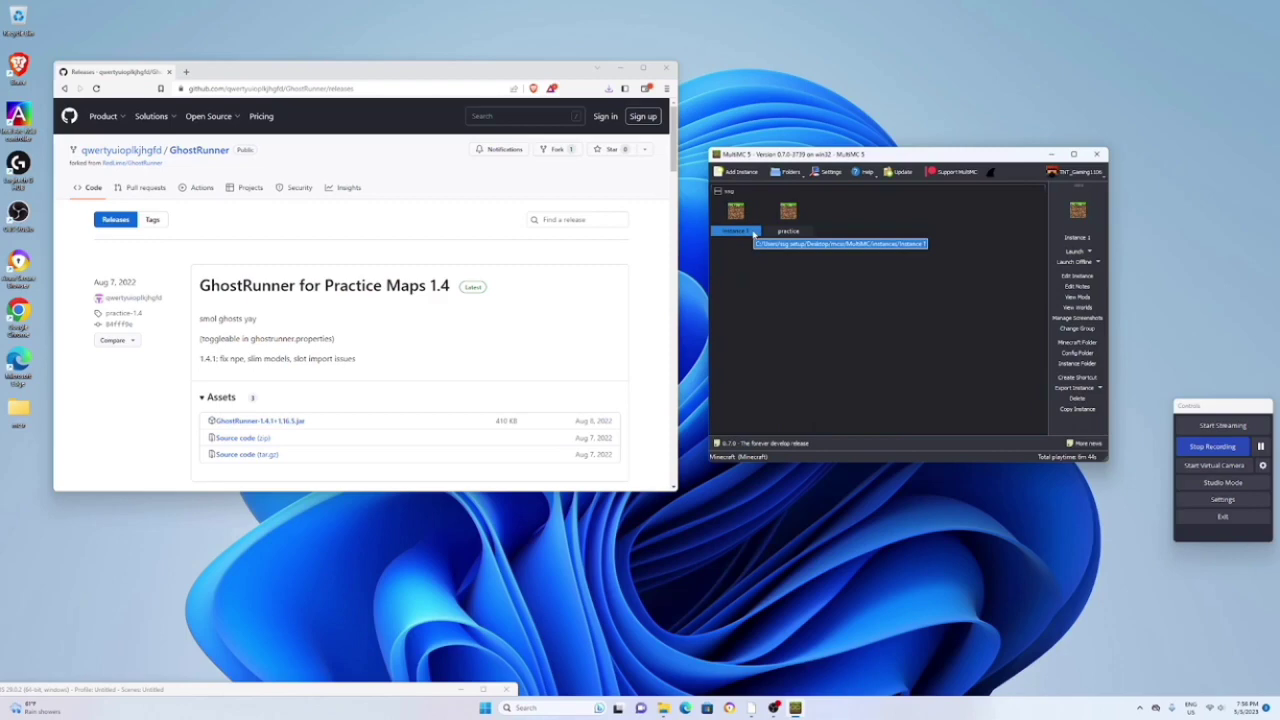
{"action": "right_click", "coordinate": [753, 233]}
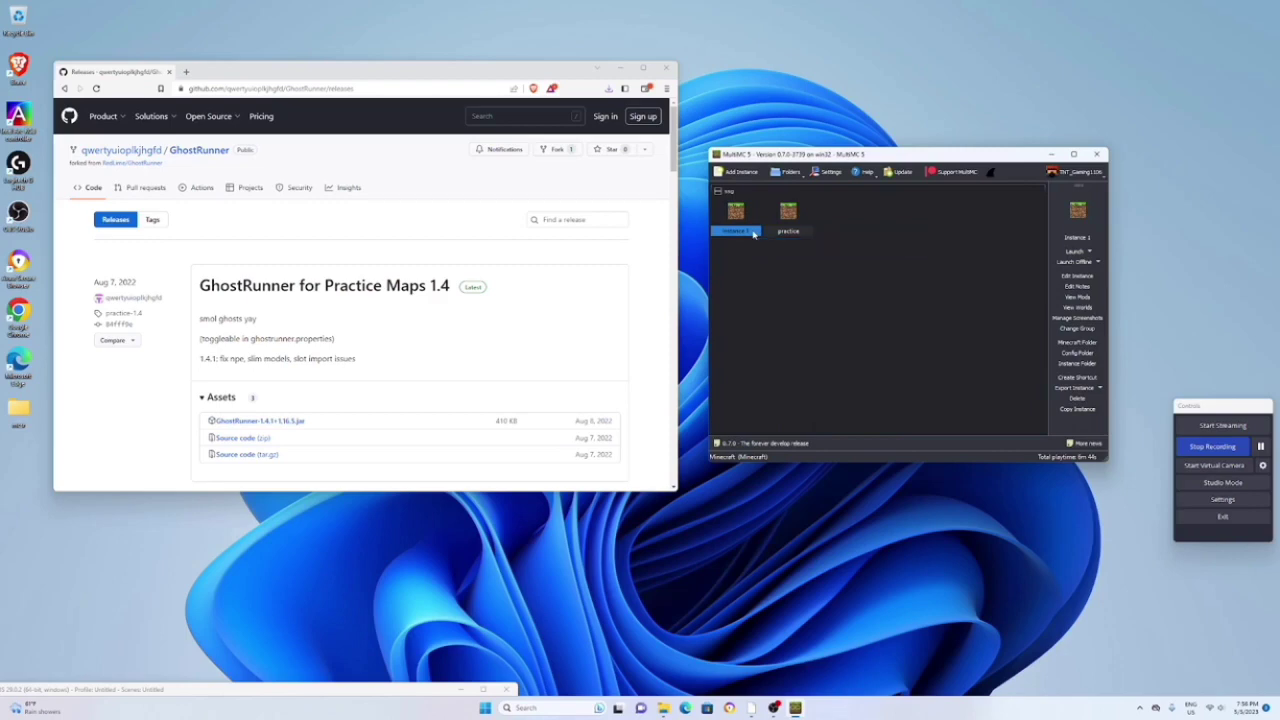
{"action": "left_click", "coordinate": [796, 438]}
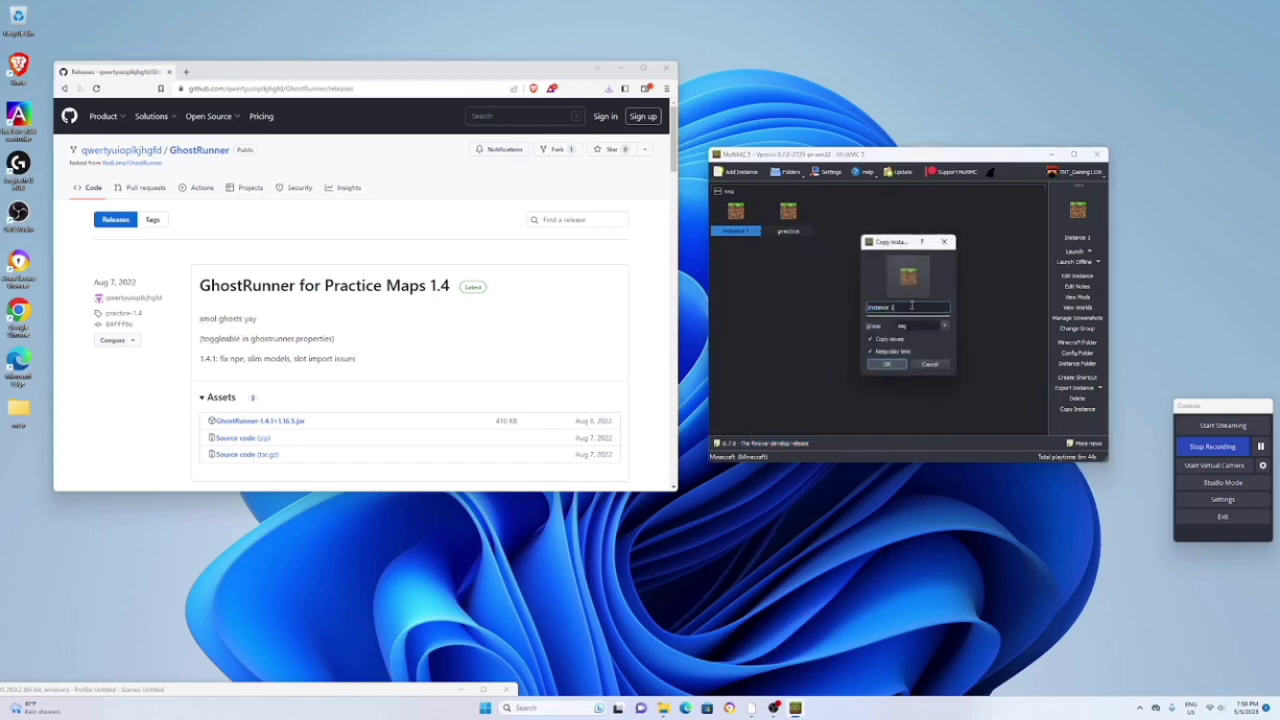
{"action": "left_click", "coordinate": [882, 365]}
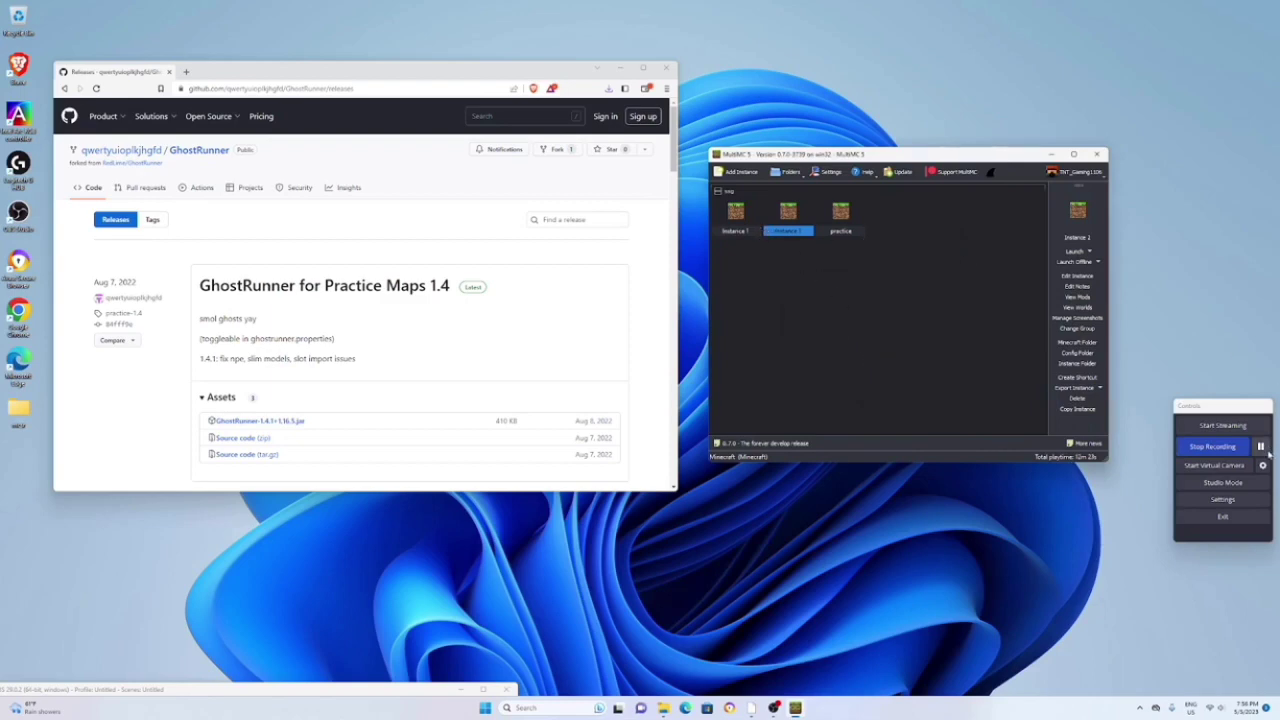
- Launch both Instance 1 and Instance 2 so two Minecraft games run at the same time
{"action": "left_click", "coordinate": [738, 232]}
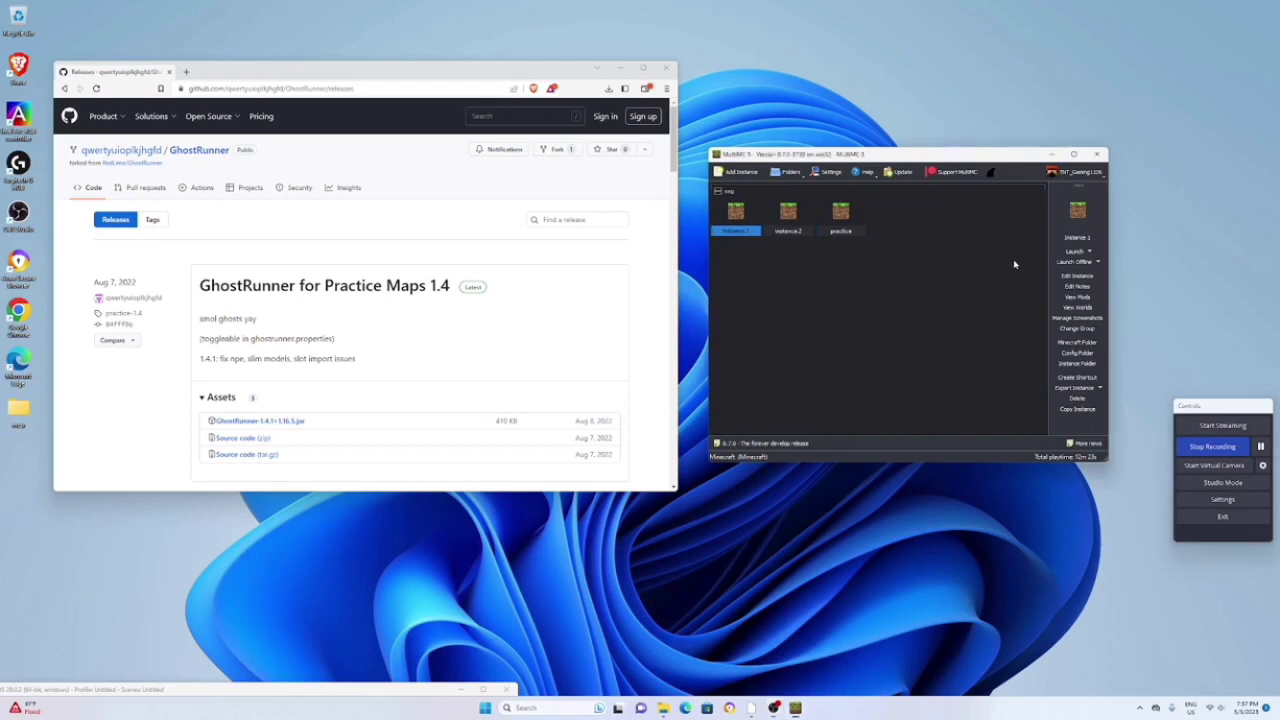
{"action": "left_click", "coordinate": [1076, 254]}
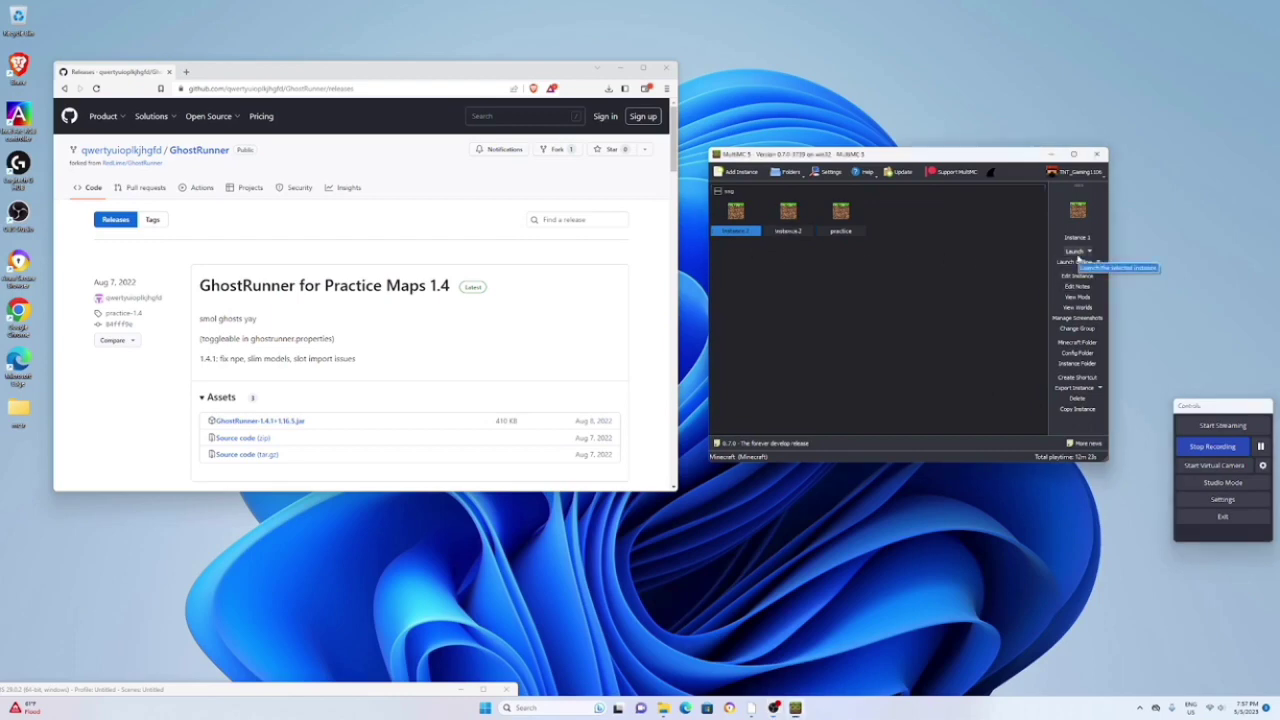
{"action": "double_click", "coordinate": [789, 230]}
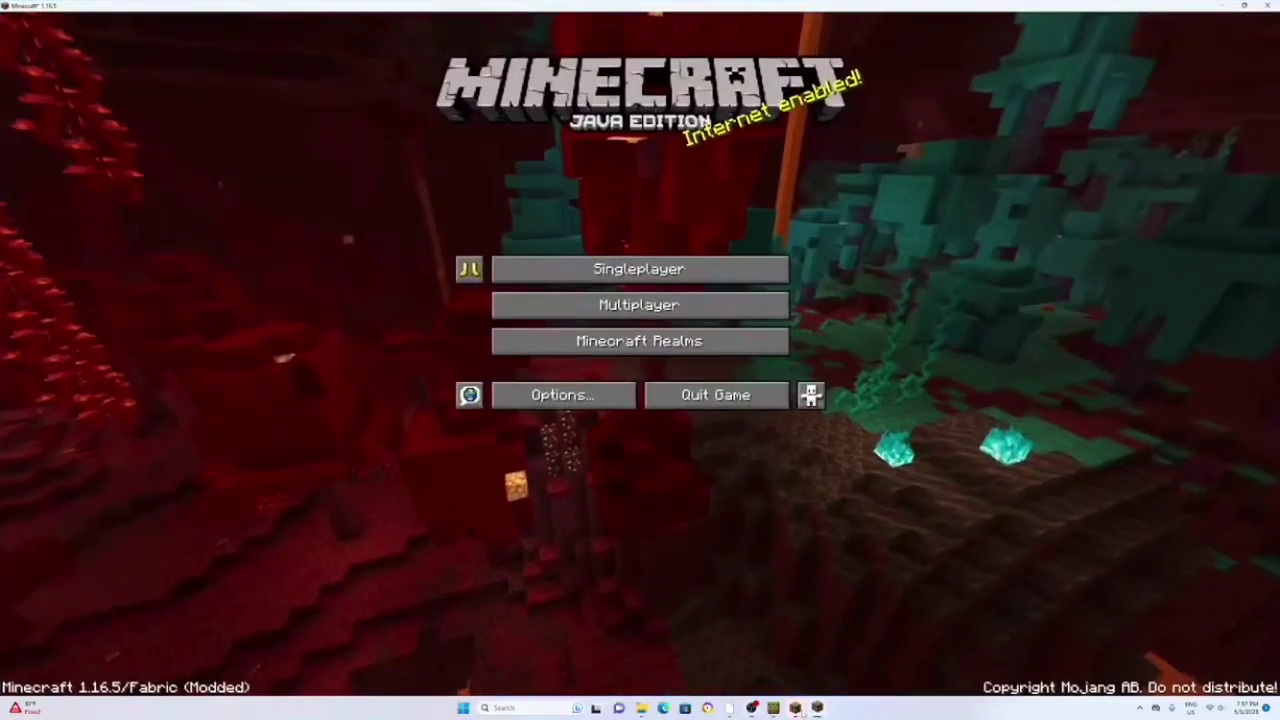
{"action": "left_click", "coordinate": [819, 232]}
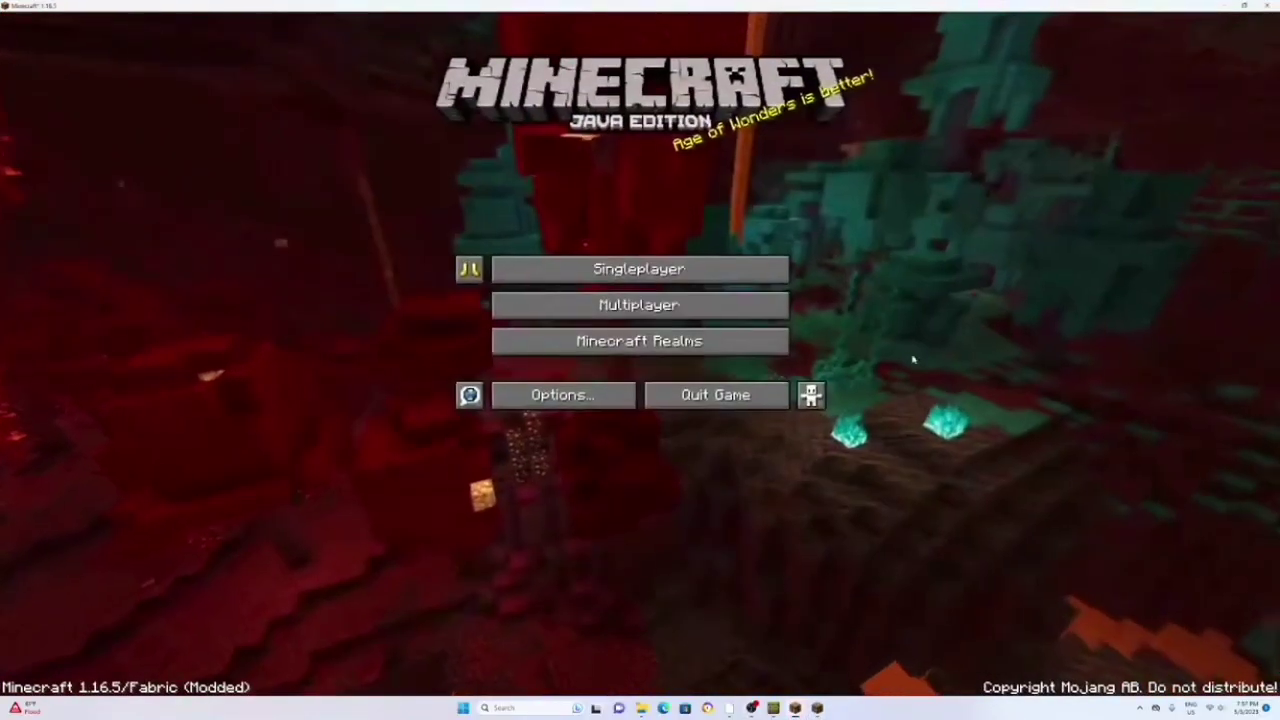
- Switch back and forth between the two running Minecraft windows
{"action": "key", "text": "alt+Tab"}
{"action": "key", "text": "alt+Tab"}
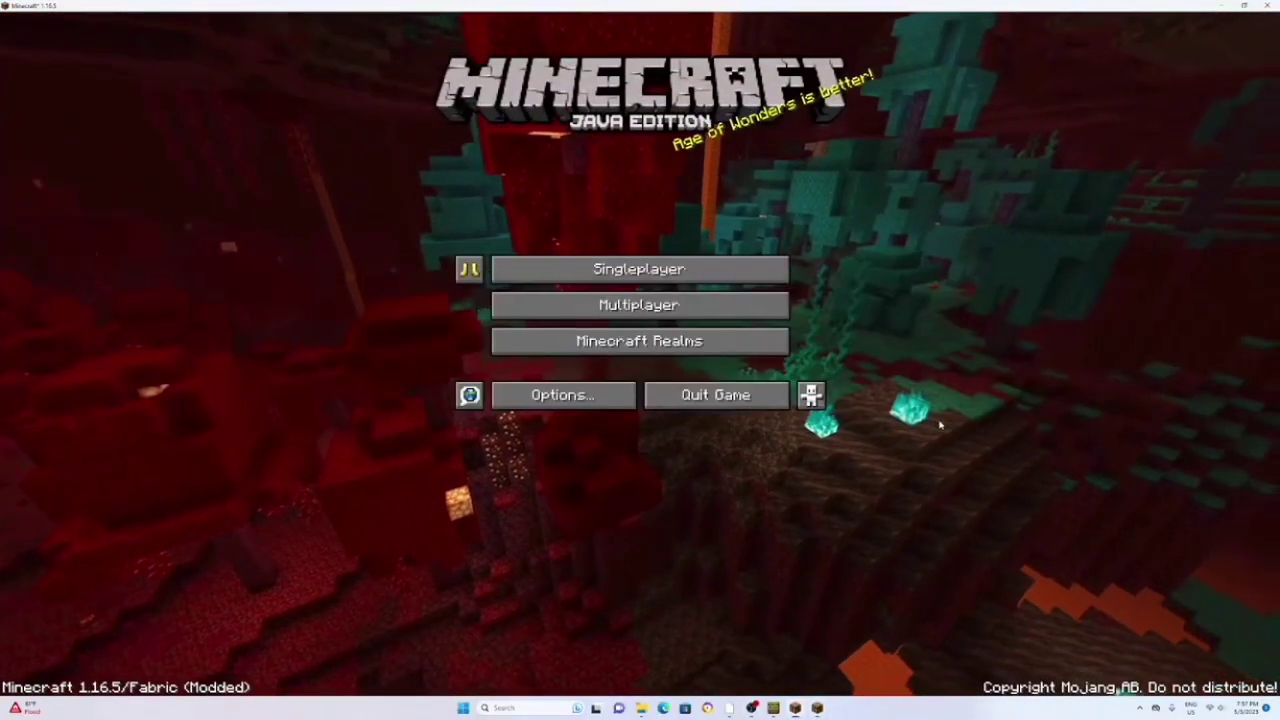
{"action": "key", "text": "alt+Tab"}
{"action": "key", "text": "alt+Tab"}
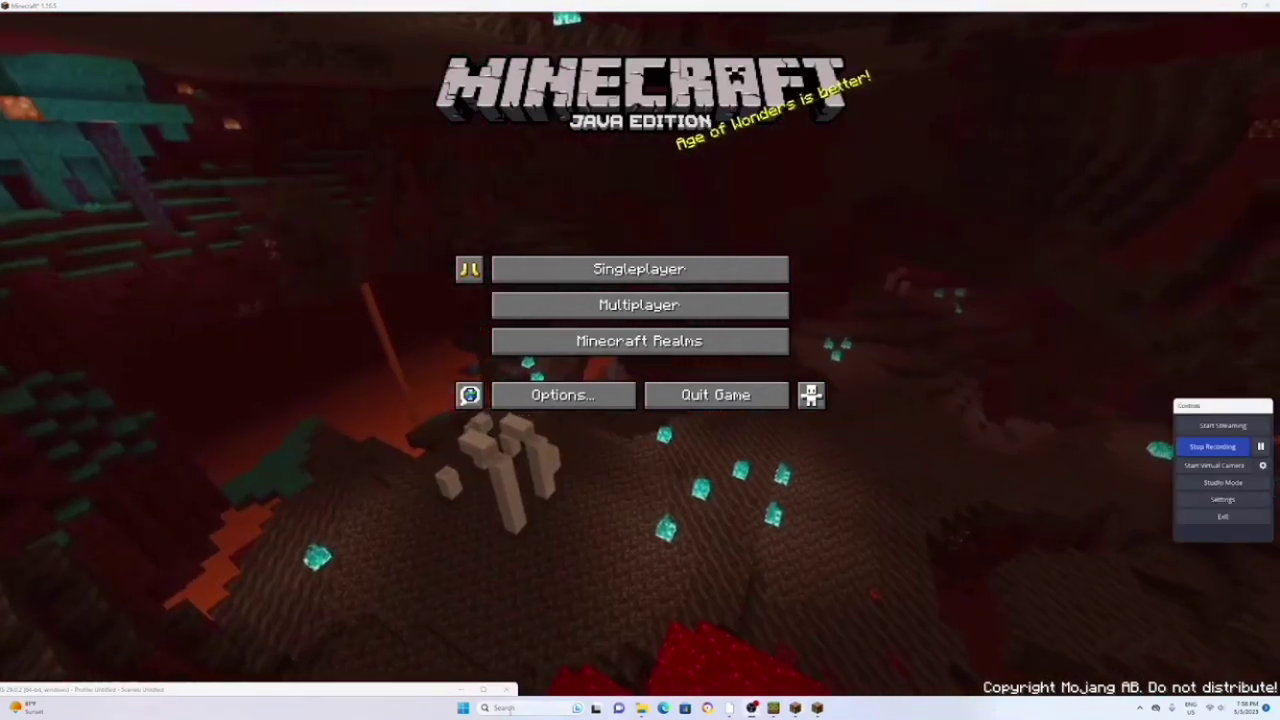
- Search Windows for mouse settings and open the pointer customization in the additional mouse settings
{"action": "left_click", "coordinate": [525, 708]}
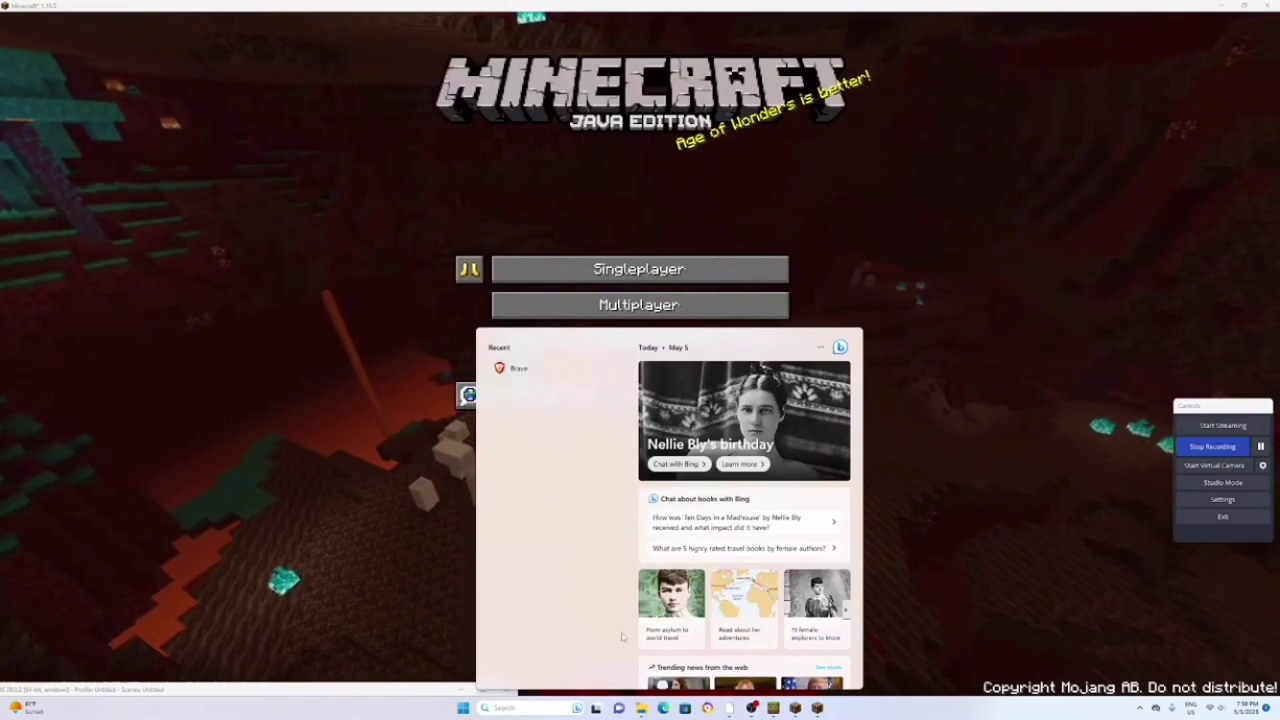
{"action": "type", "text": "mouse setti"}
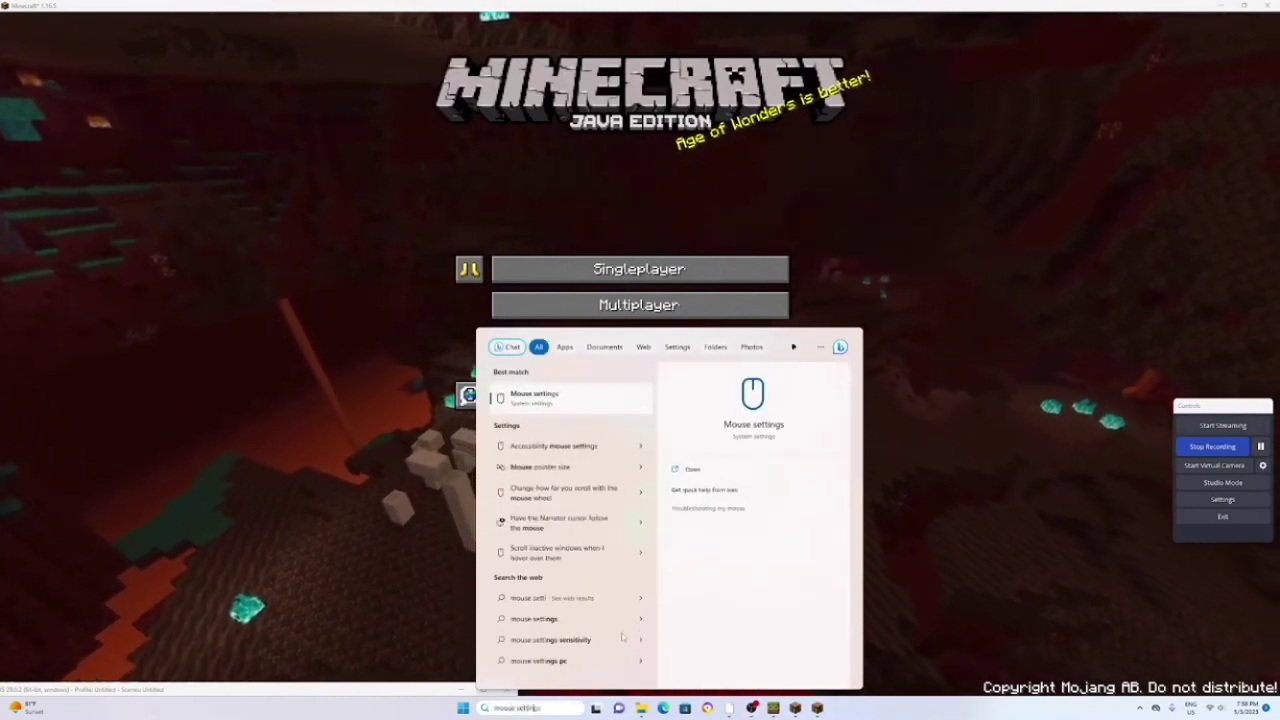
{"action": "type", "text": "ngs"}
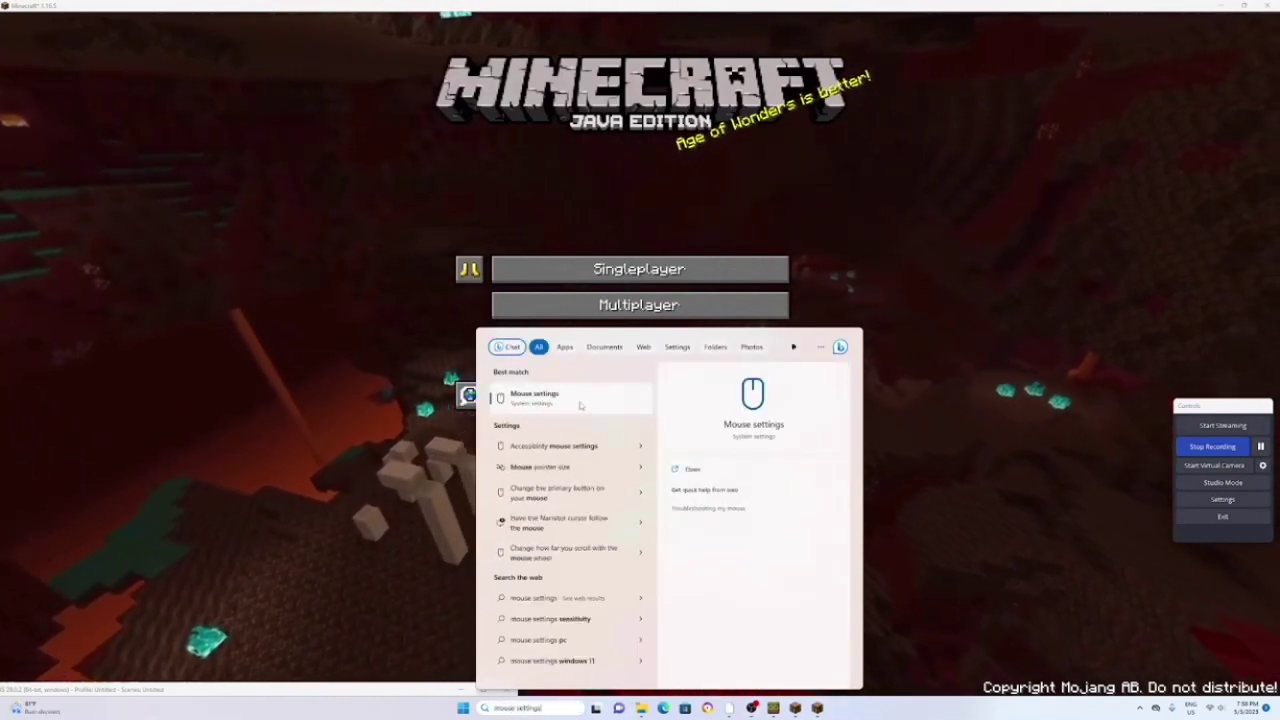
{"action": "key", "text": "Return"}
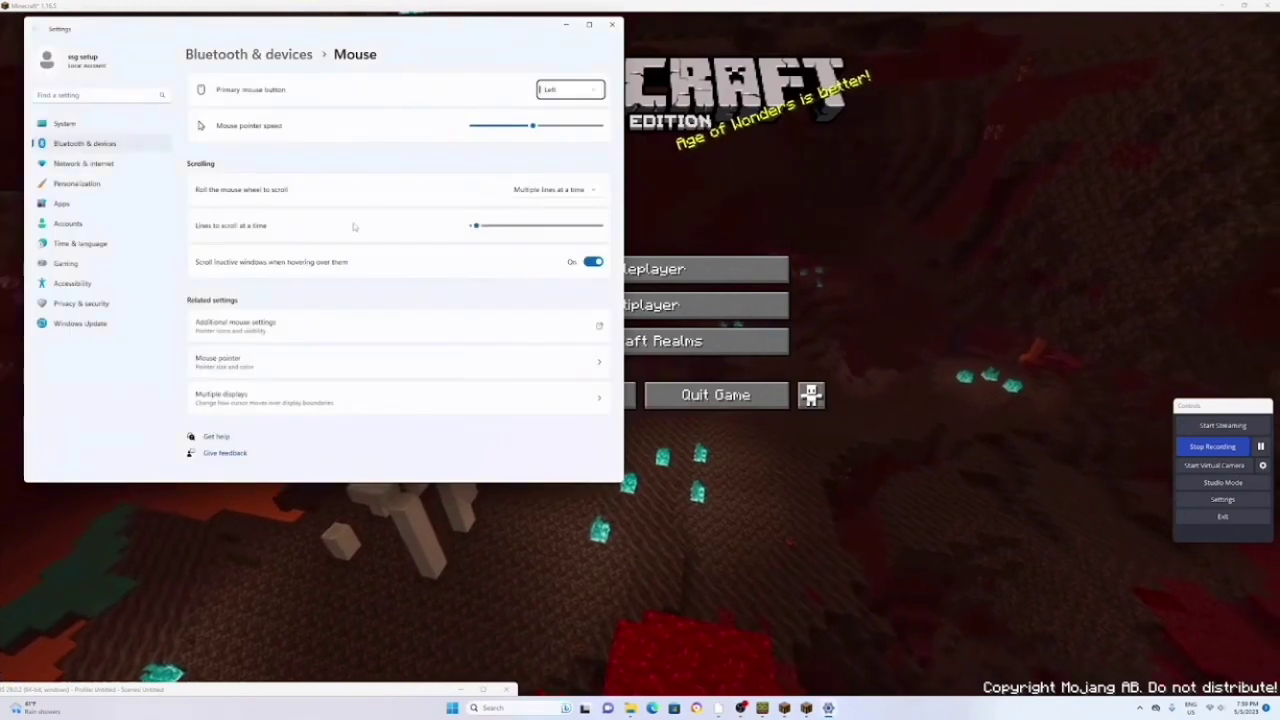
{"action": "left_click", "coordinate": [300, 328]}
{"action": "left_click", "coordinate": [70, 50]}
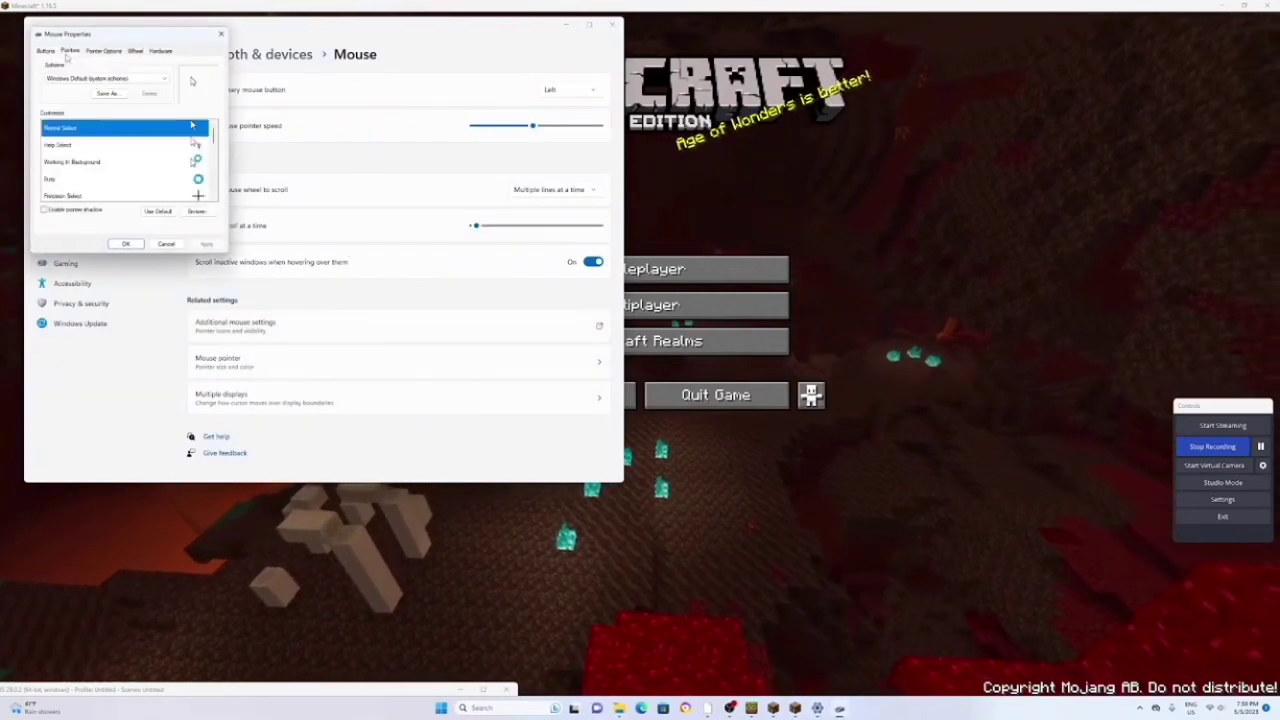
- Set the Normal Select pointer to the cross_i cursor and close the mouse settings
{"action": "left_click_drag", "start_coordinate": [100, 34], "coordinate": [446, 130]}
{"action": "double_click", "coordinate": [448, 225]}
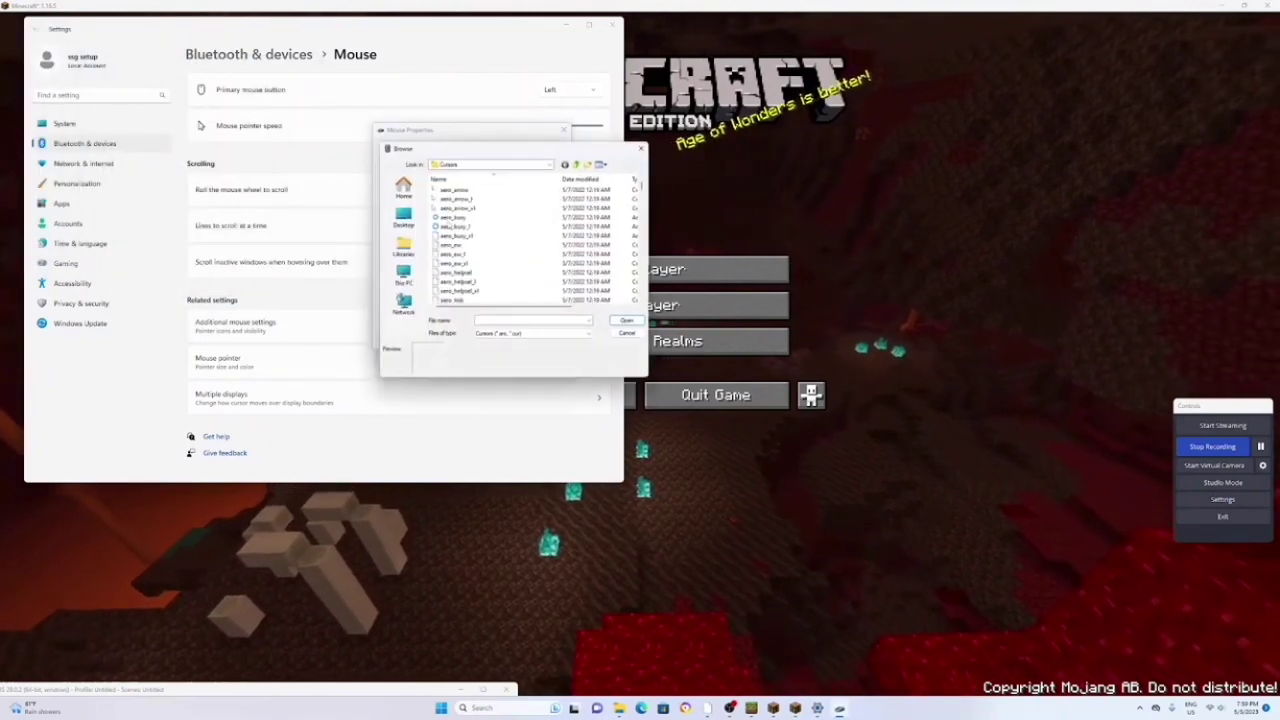
{"action": "scroll", "coordinate": [486, 225], "scroll_direction": "down", "scroll_amount": 10}
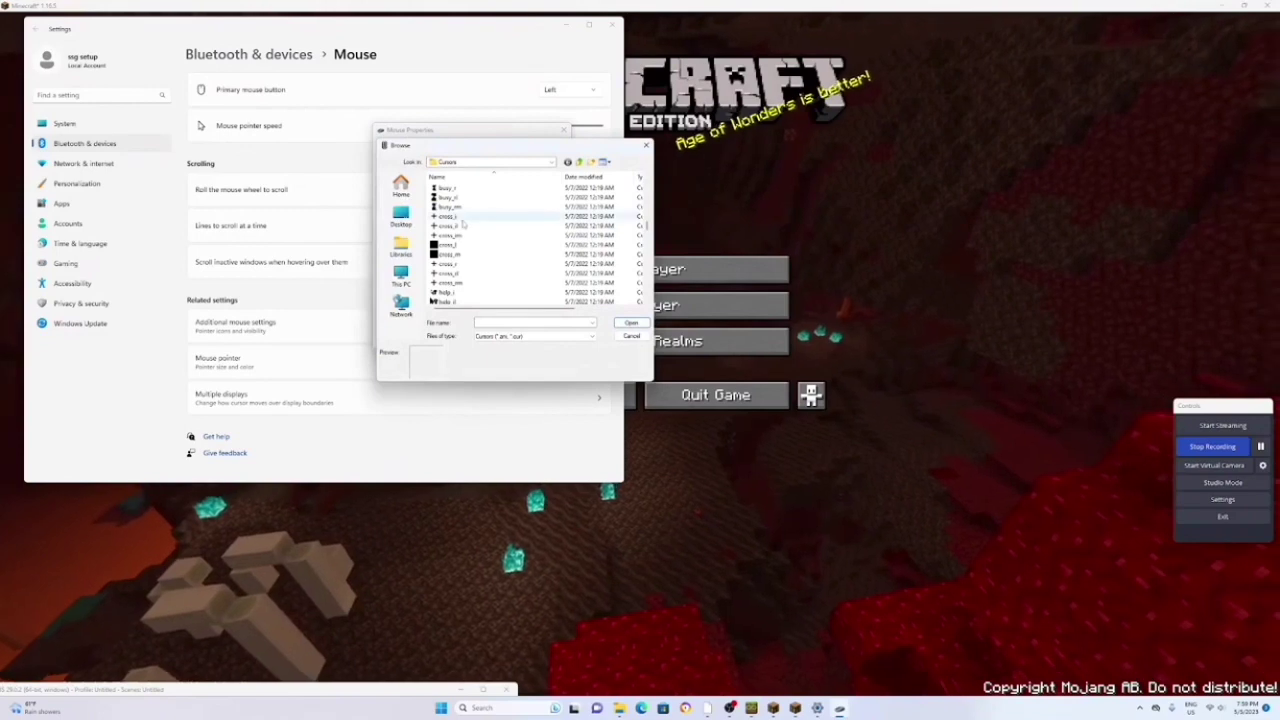
{"action": "left_click", "coordinate": [450, 216]}
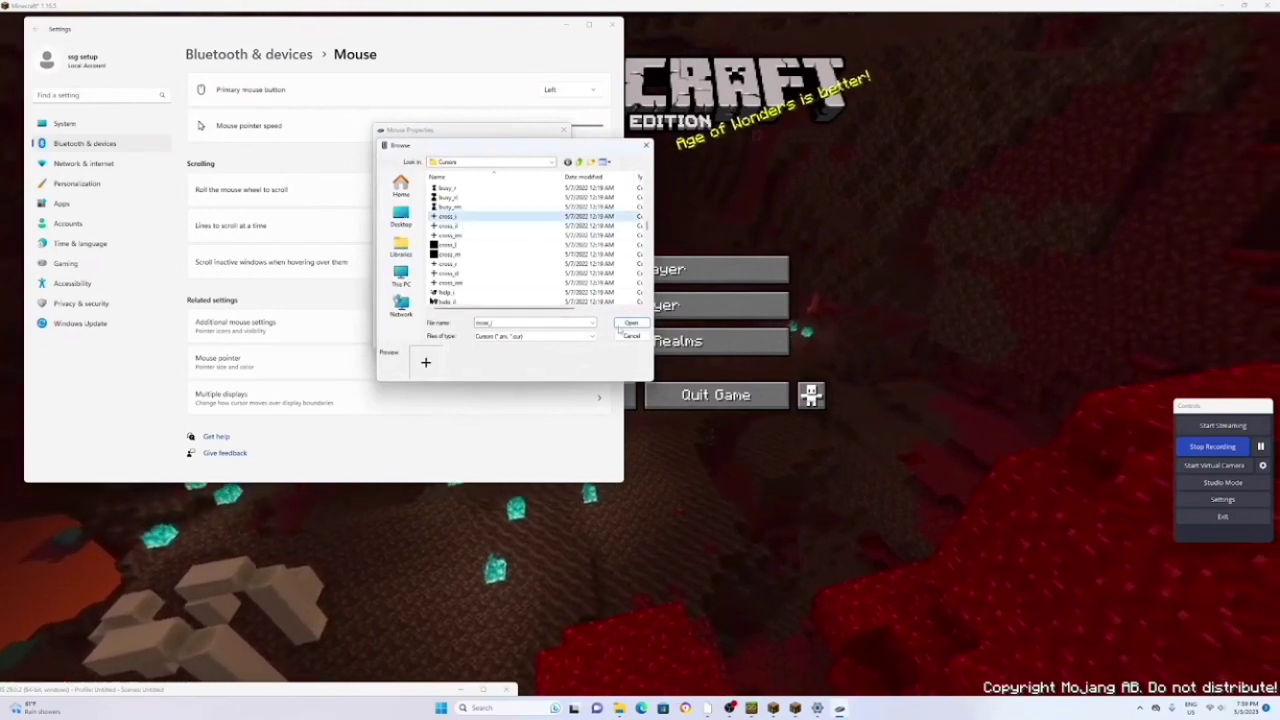
{"action": "left_click", "coordinate": [631, 323]}
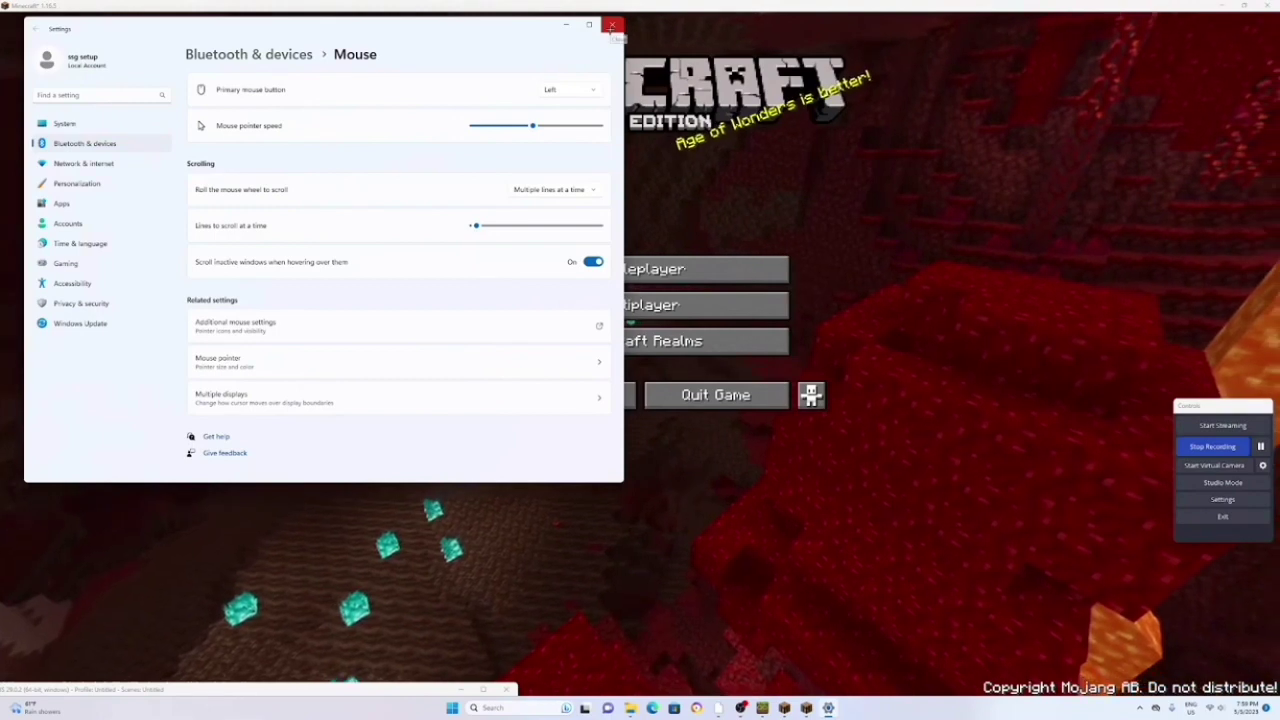
{"action": "left_click", "coordinate": [611, 27]}
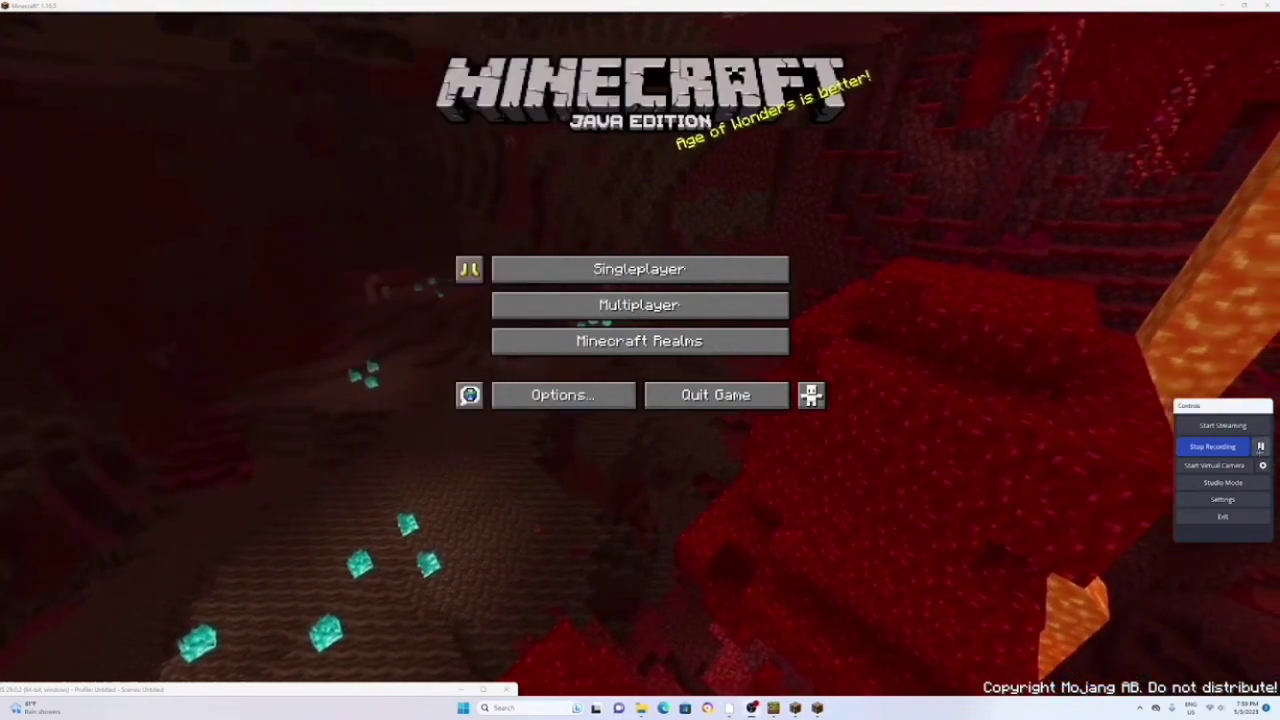
- Start a new speedrun world from the title screen, resume play by the village and cycle through the camera perspectives
{"action": "left_click", "coordinate": [440, 322]}
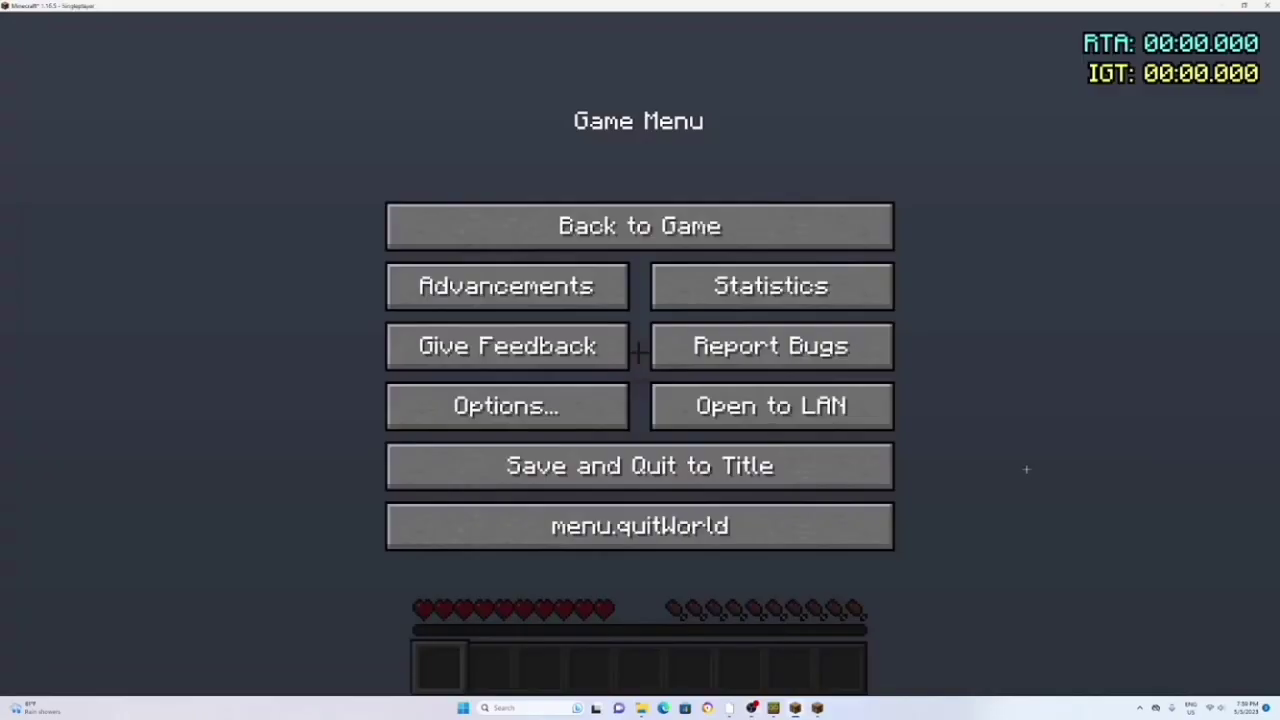
{"action": "key", "text": "Escape"}
{"action": "key", "text": "w"}
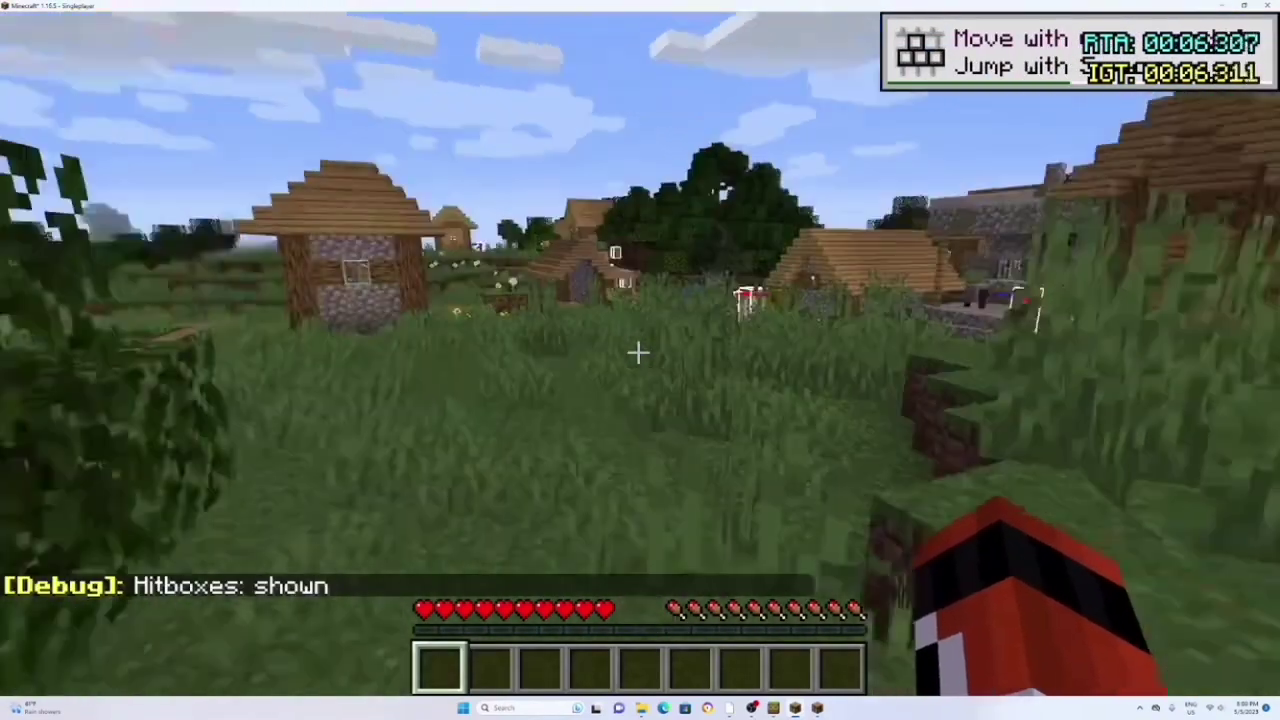
{"action": "mouse_move", "coordinate": [638, 352]}
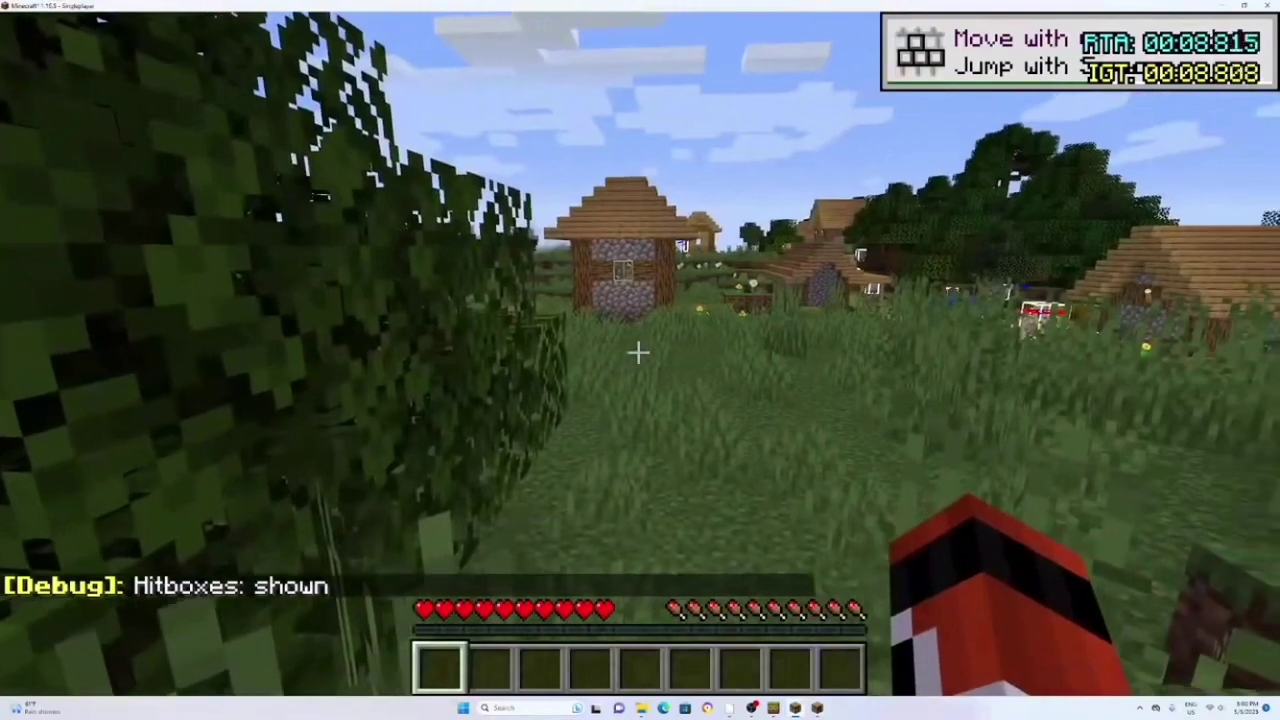
{"action": "key", "text": "F5"}
{"action": "key", "text": "F5"}
{"action": "key", "text": "F5"}
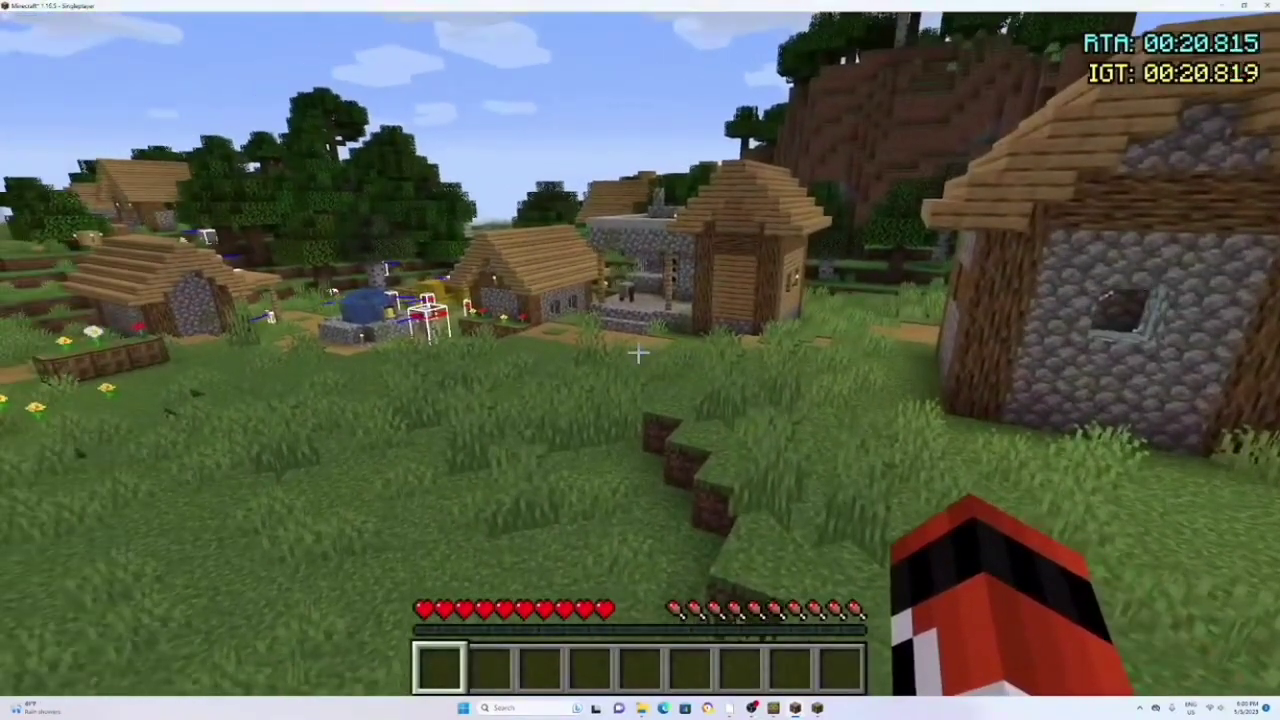
- Pause and resume the run, reset it to a fresh world and walk toward the village houses
{"action": "key", "text": "Escape"}
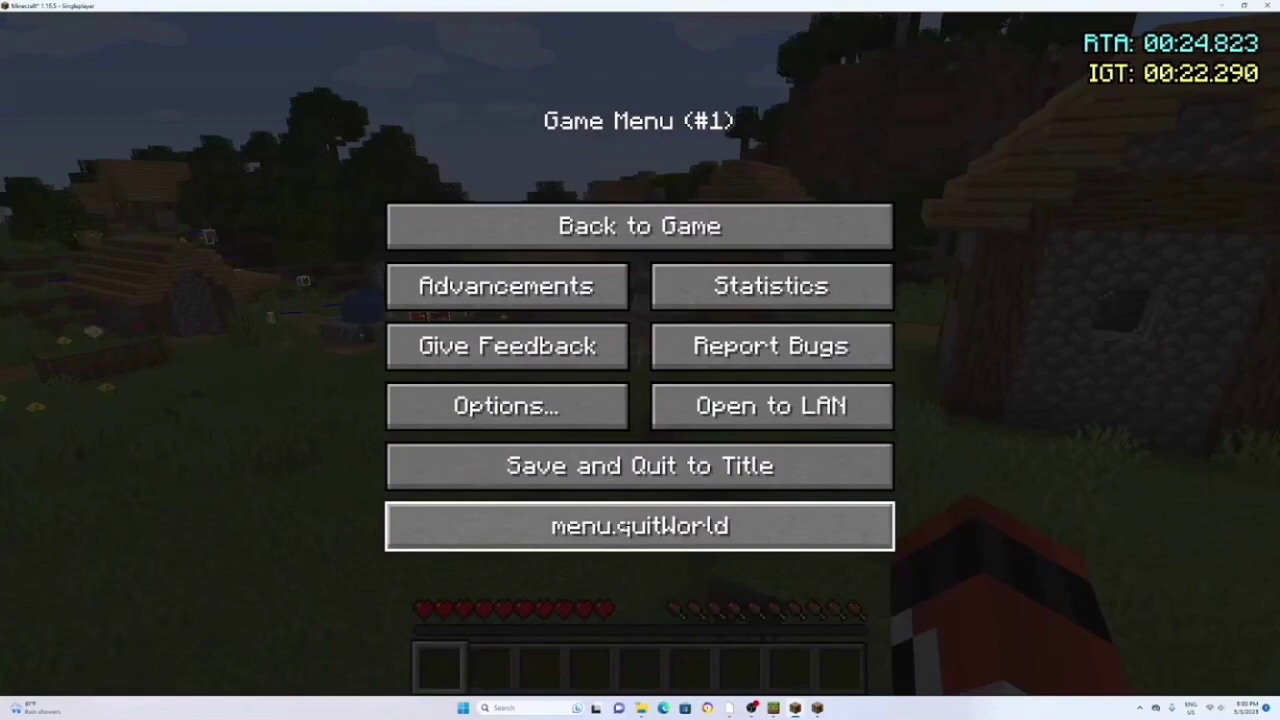
{"action": "key", "text": "Escape"}
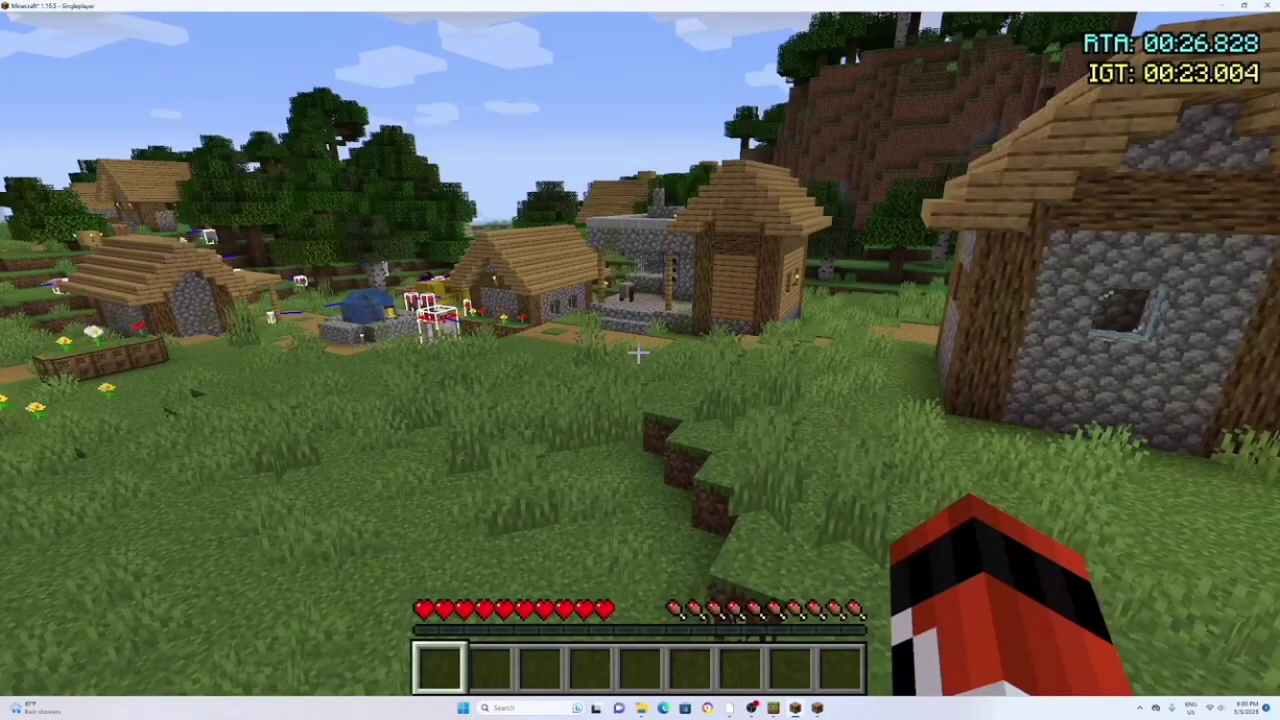
{"action": "key", "text": "F6"}
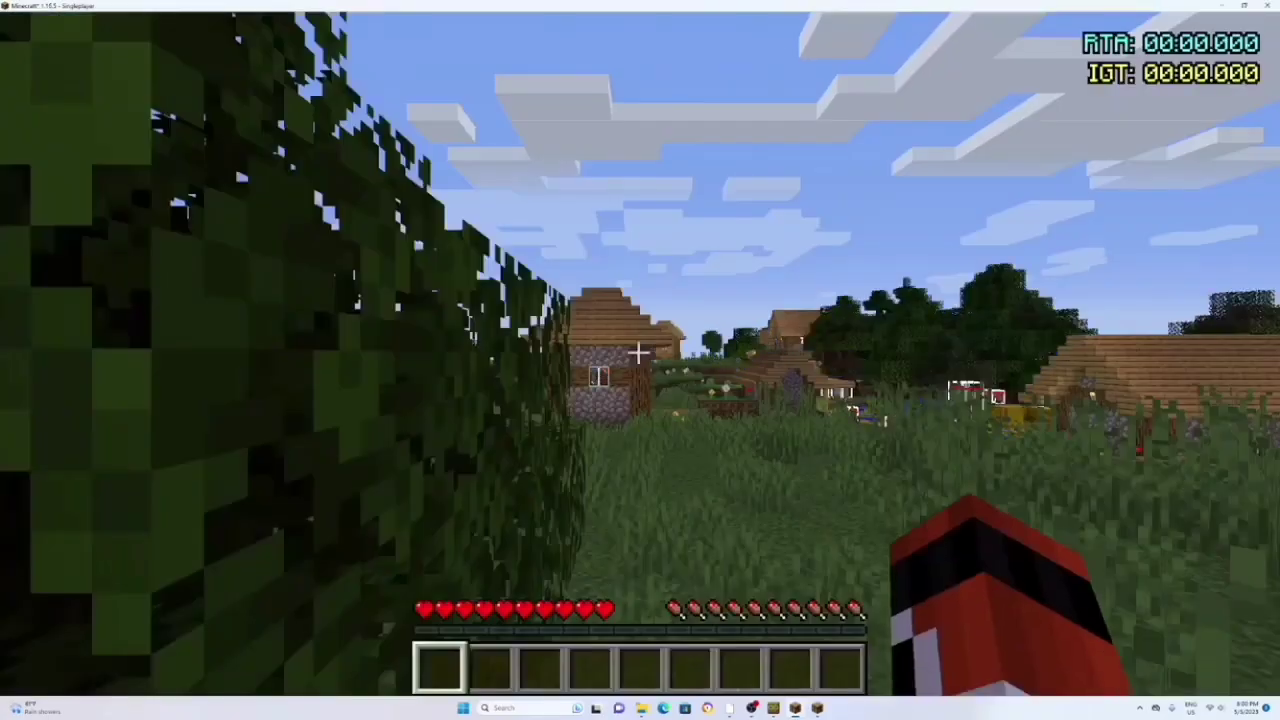
{"action": "key", "text": "w"}
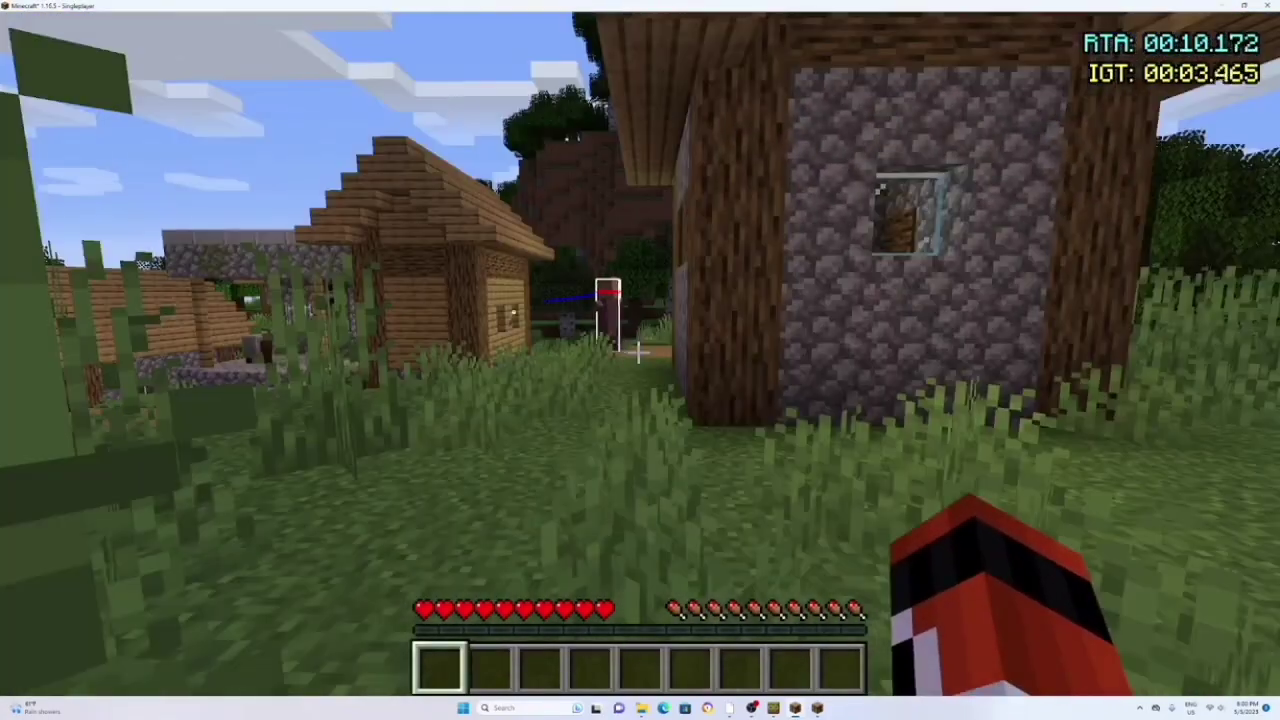
- Stop the automatic resets through the in-game options and quit the game
{"action": "key", "text": "Escape"}
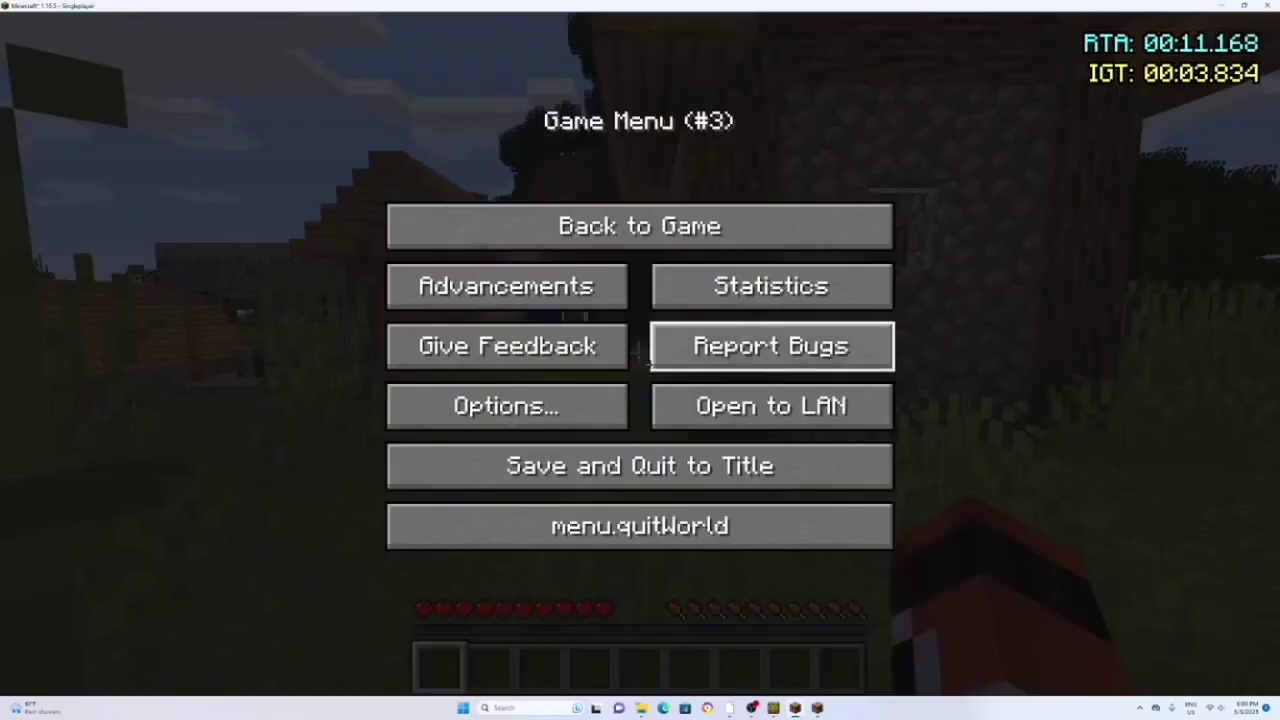
{"action": "left_click", "coordinate": [600, 396]}
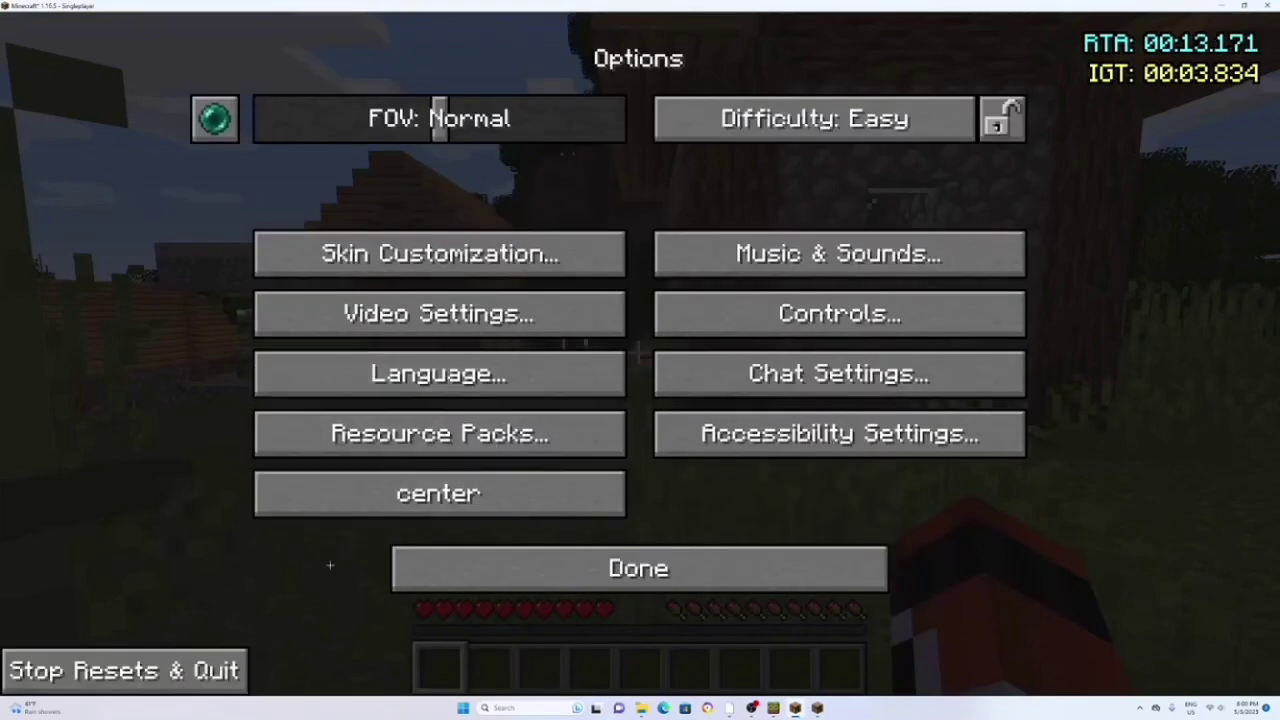
{"action": "left_click", "coordinate": [192, 655]}
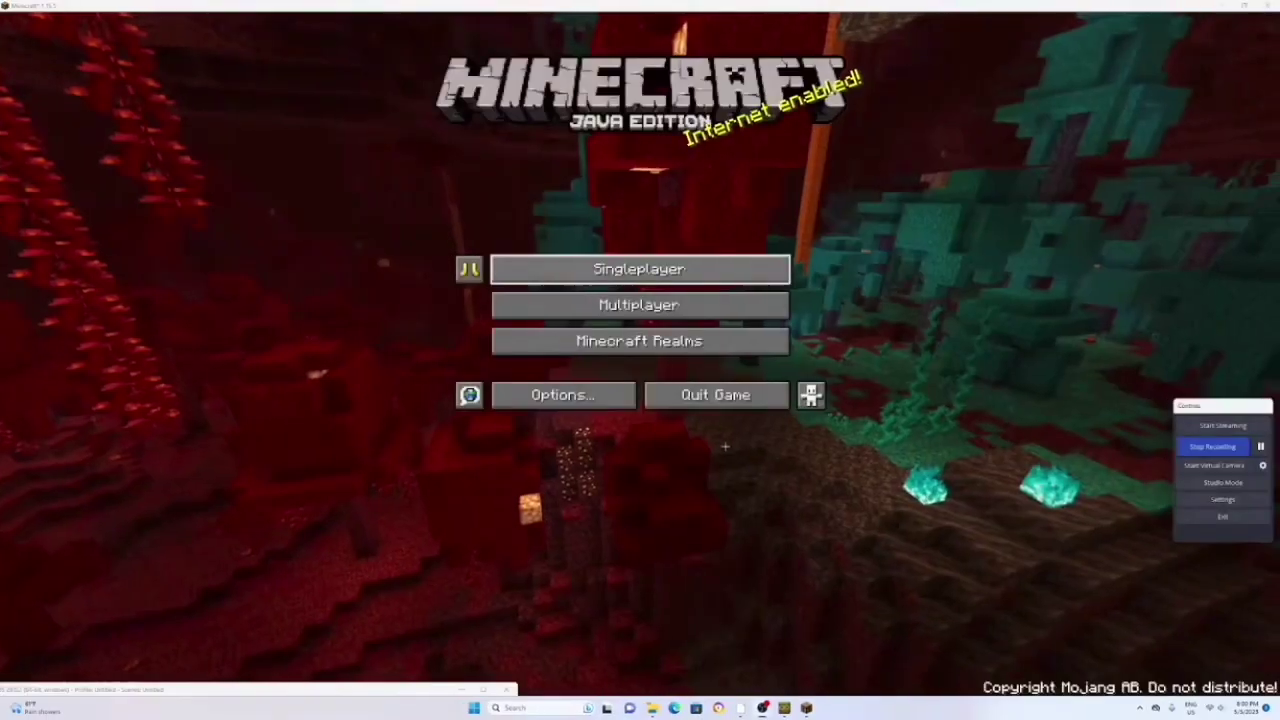
{"action": "left_click", "coordinate": [715, 394]}
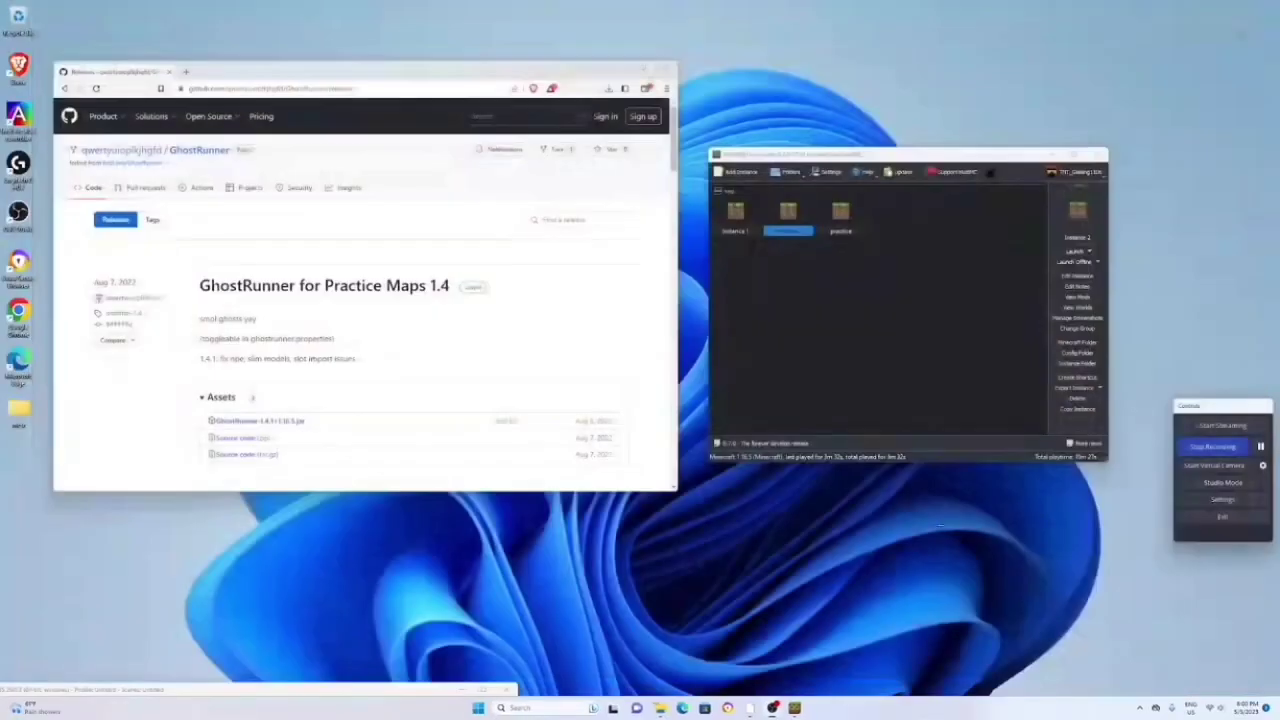